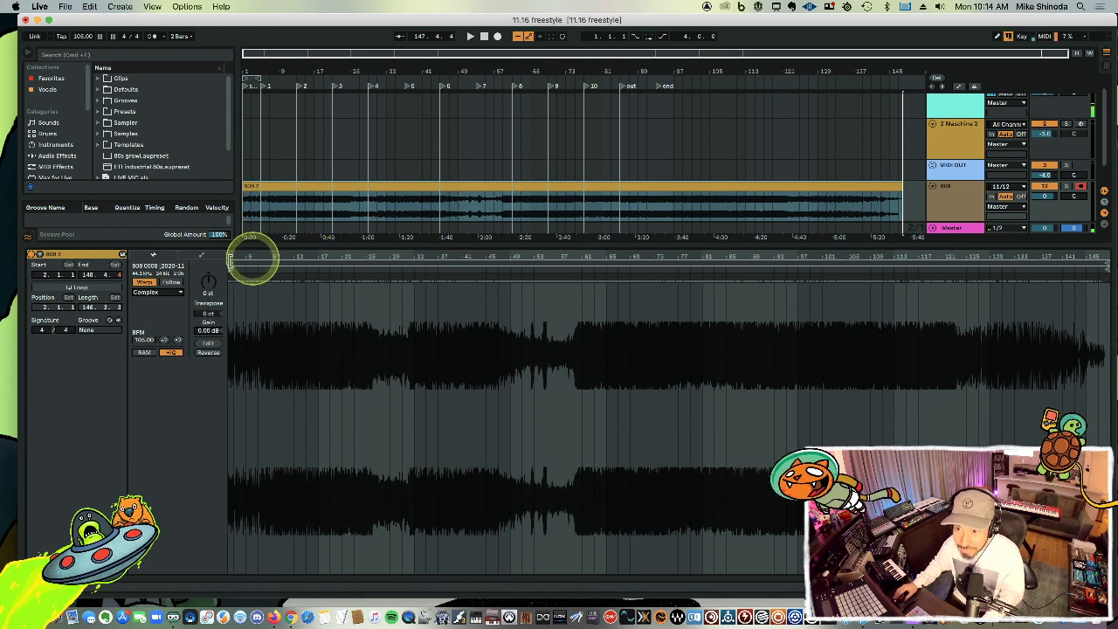
Add a warp marker near 8.2 in the 808 clip and line the transient up with that beat.
drag(208, 272, 307, 263)
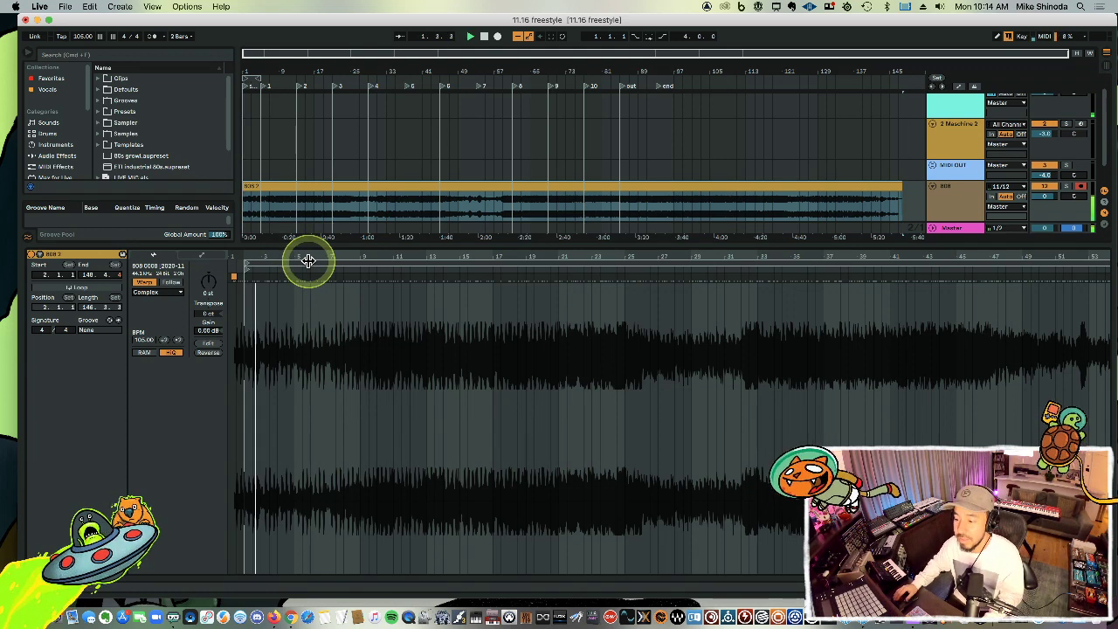
drag(308, 260, 337, 250)
click(529, 286)
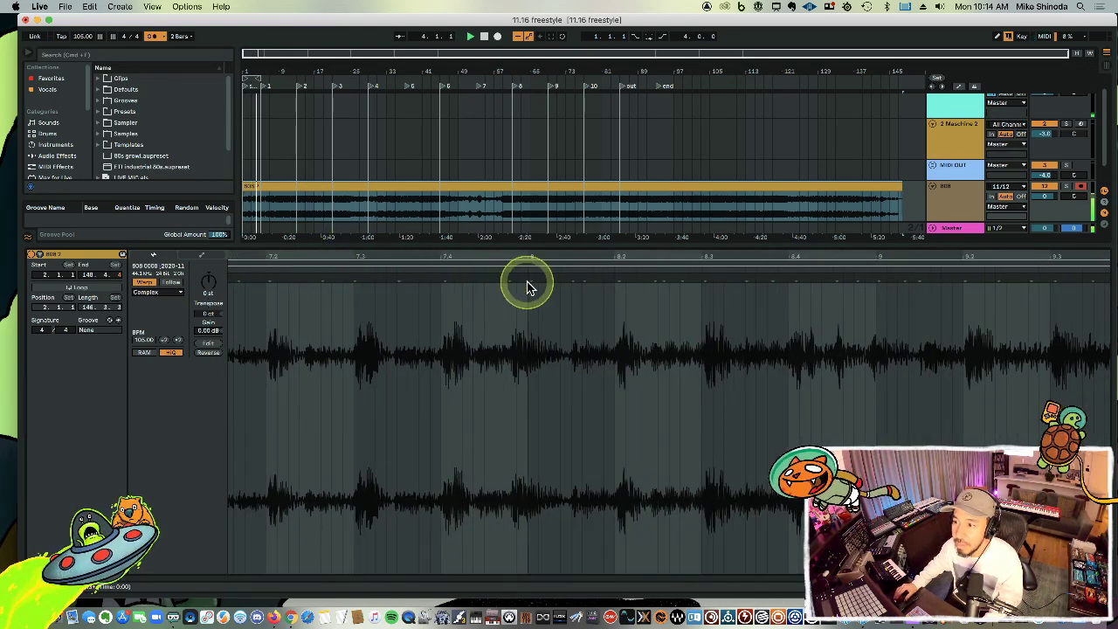
click(444, 280)
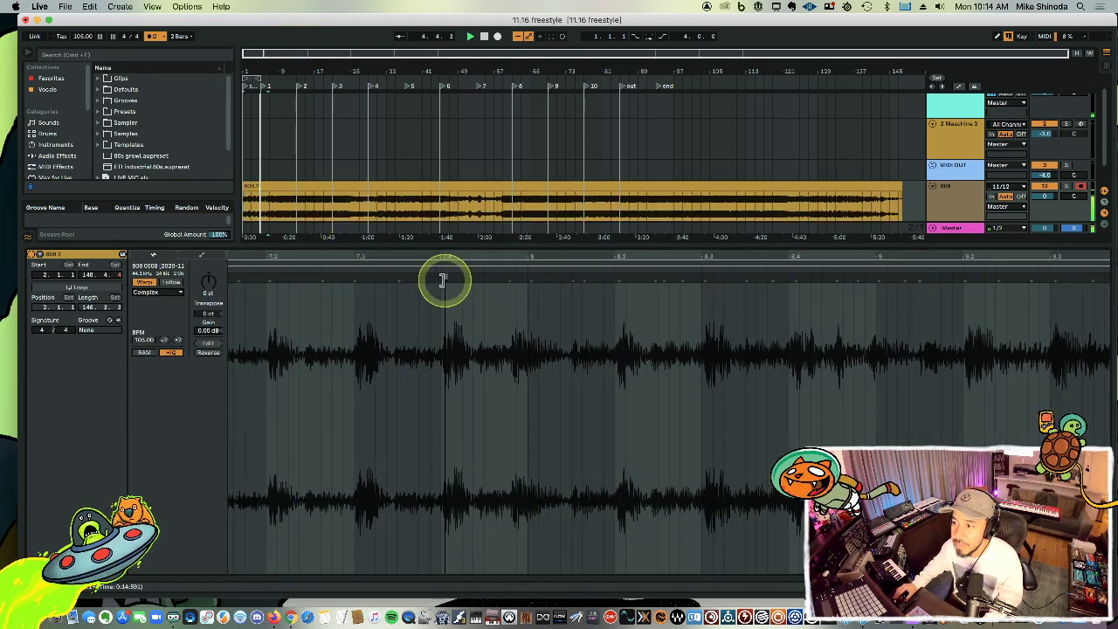
click(615, 279)
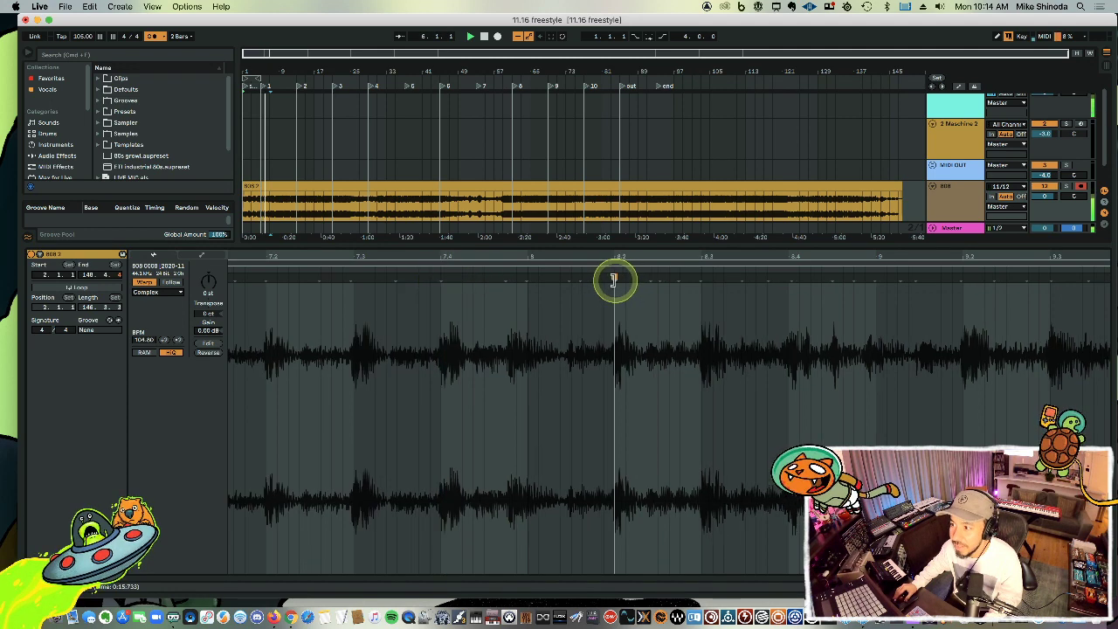
mouse_move(634, 258)
mouse_down()
mouse_move(621, 250)
mouse_move(633, 258)
mouse_up()
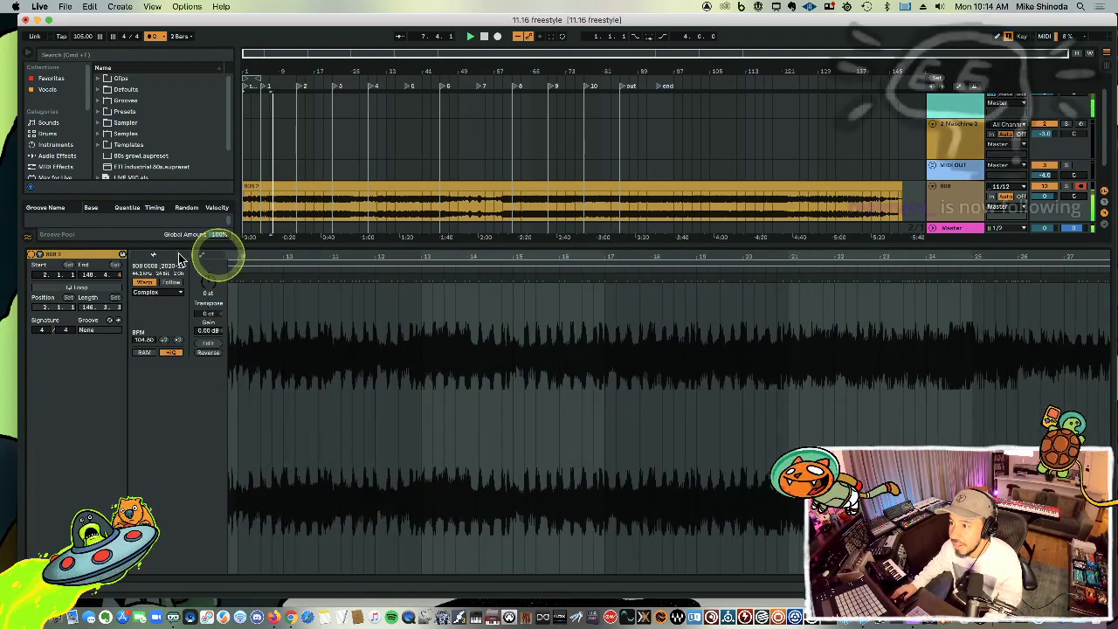
drag(429, 261, 429, 259)
drag(586, 262, 577, 254)
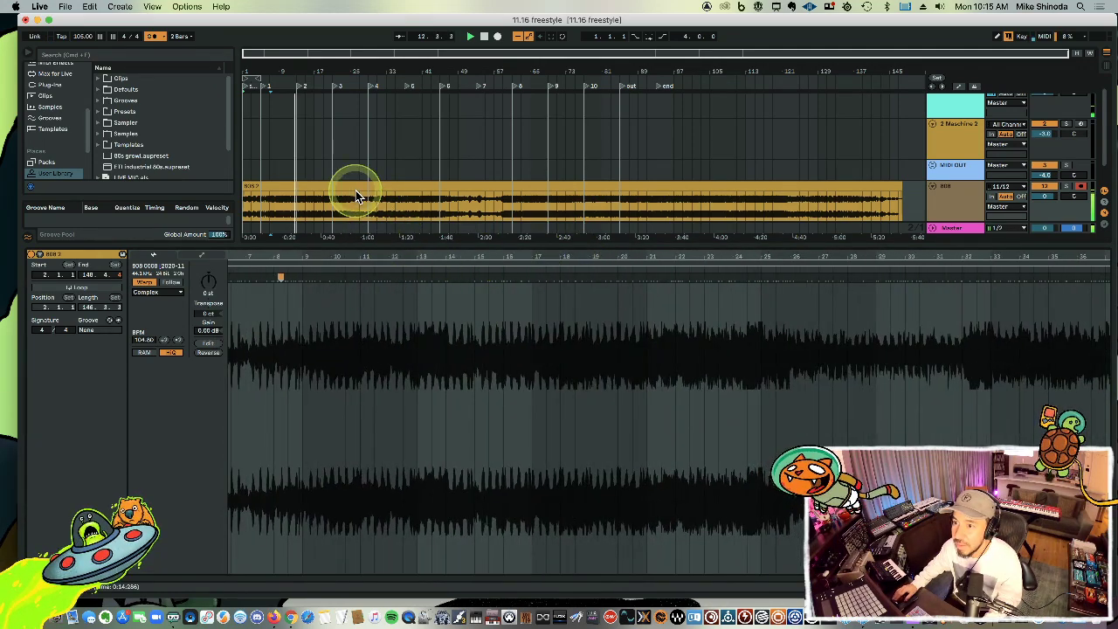
Select bars 13 to 17 of the 808 clip and rename the locator at bar 13 as HIT.
drag(310, 76, 307, 62)
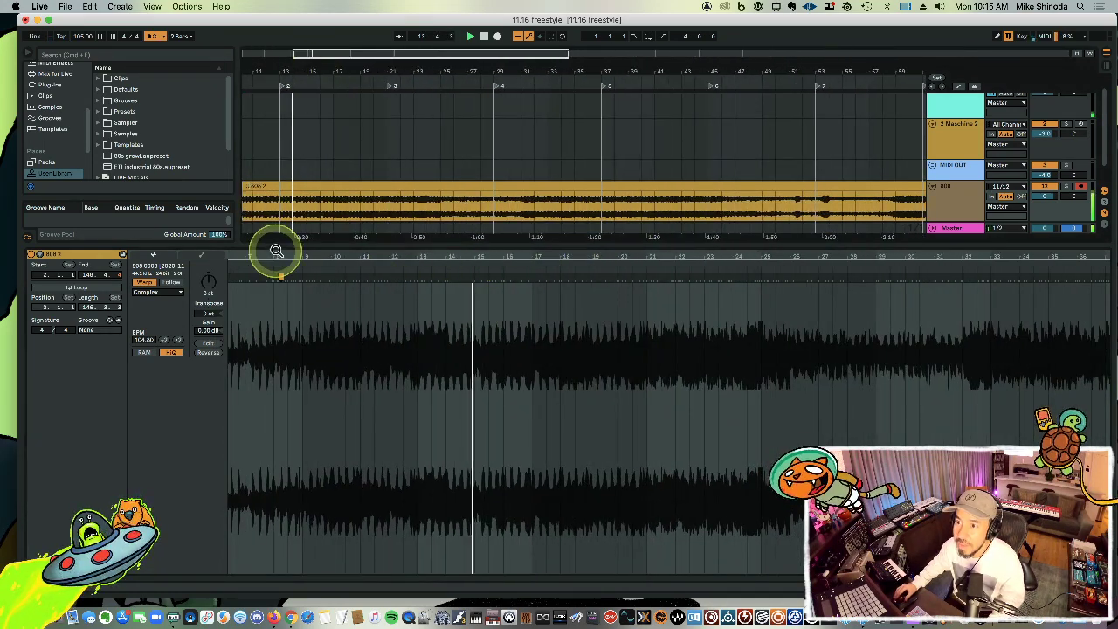
drag(282, 206, 334, 209)
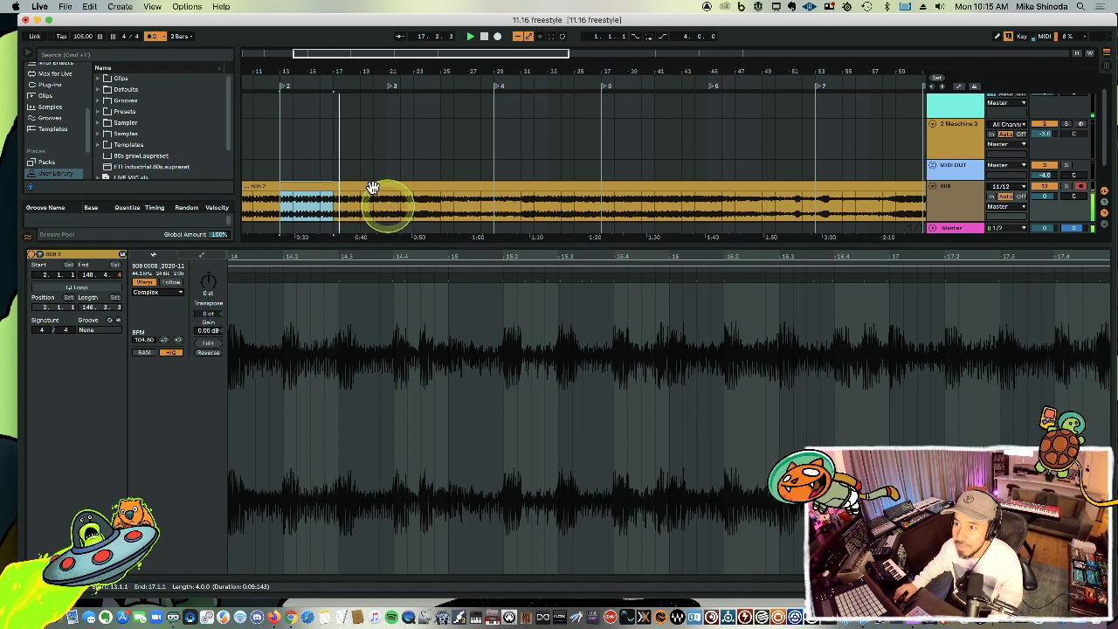
right_click(291, 92)
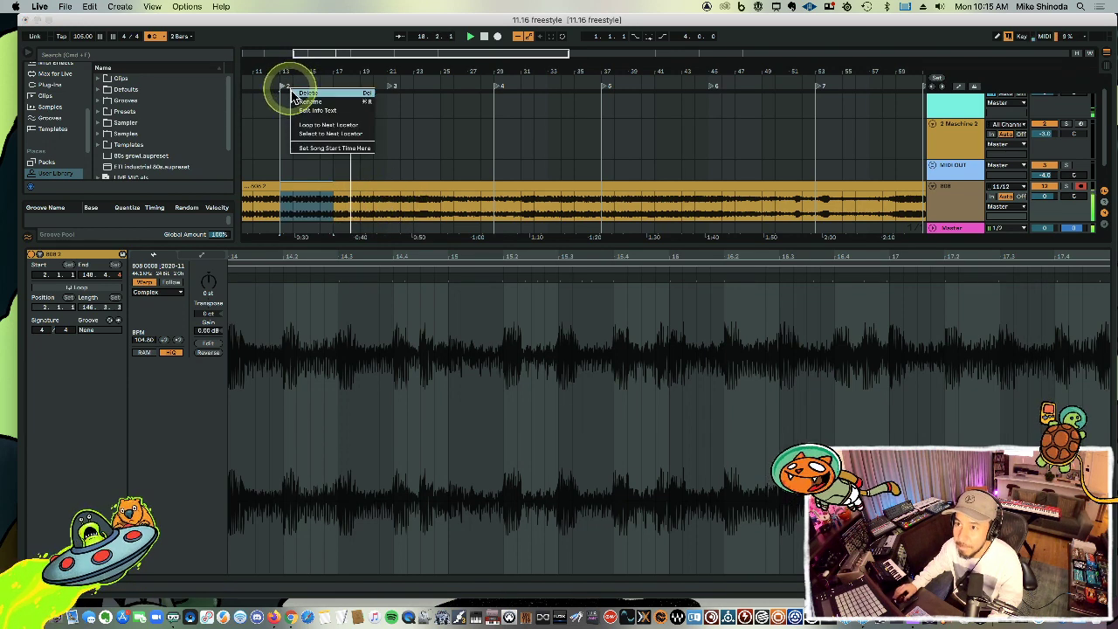
click(294, 101)
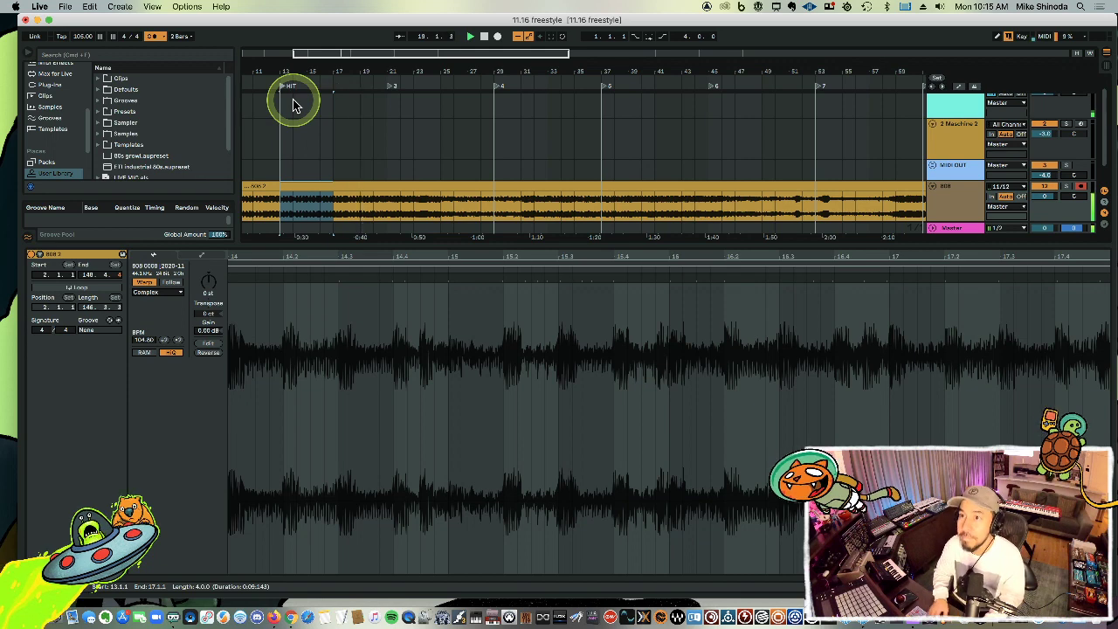
Split the 808 clip at 21.1.1, the locator 3 position, and select the part after the split.
drag(401, 72, 403, 118)
click(377, 210)
drag(378, 212, 400, 212)
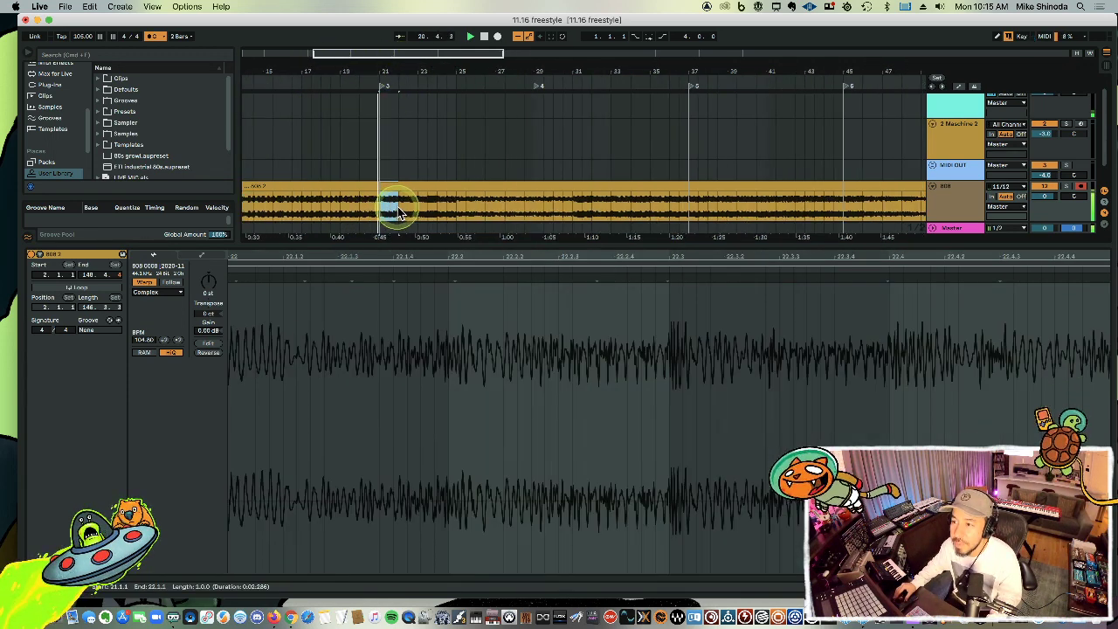
click(385, 206)
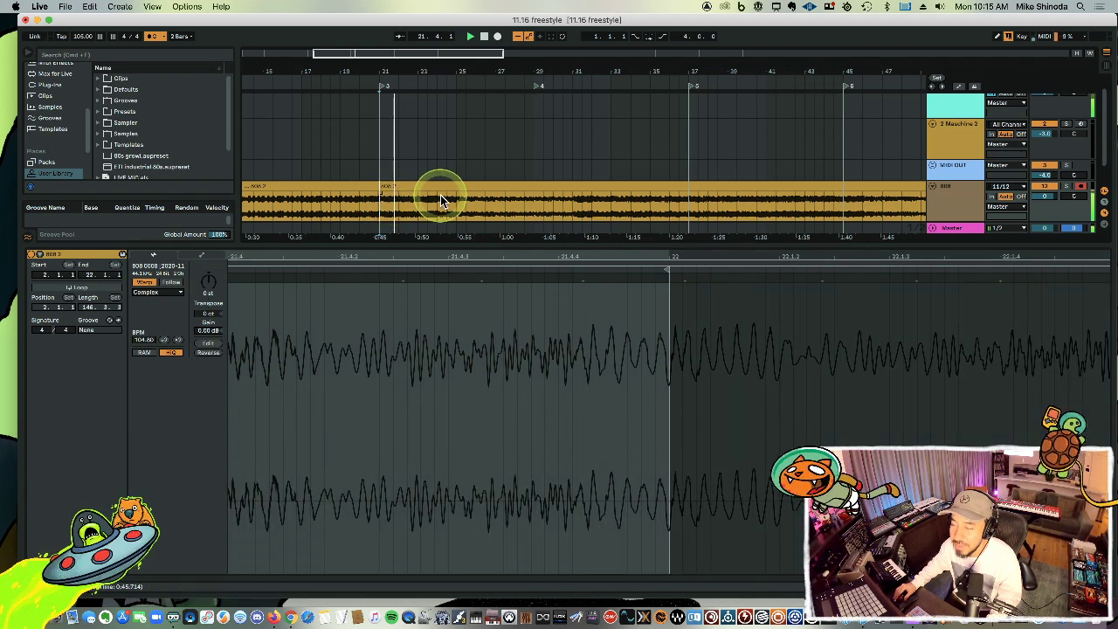
click(440, 189)
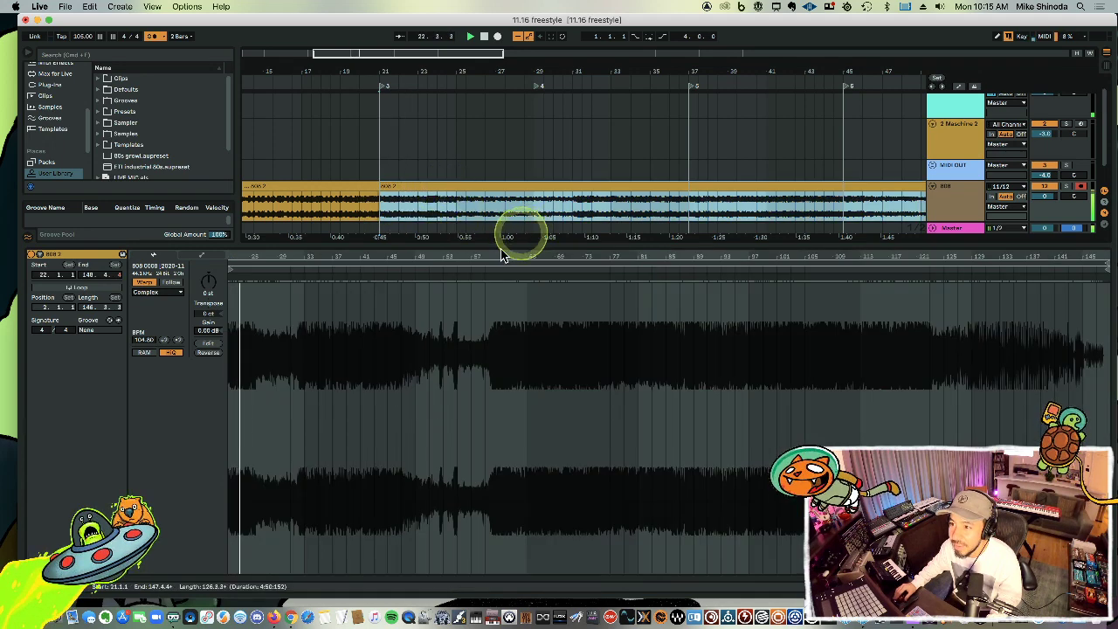
Examine the 808 clip after bar 21 and audition it from bar 33 onwards to locate the next section.
drag(302, 258, 303, 254)
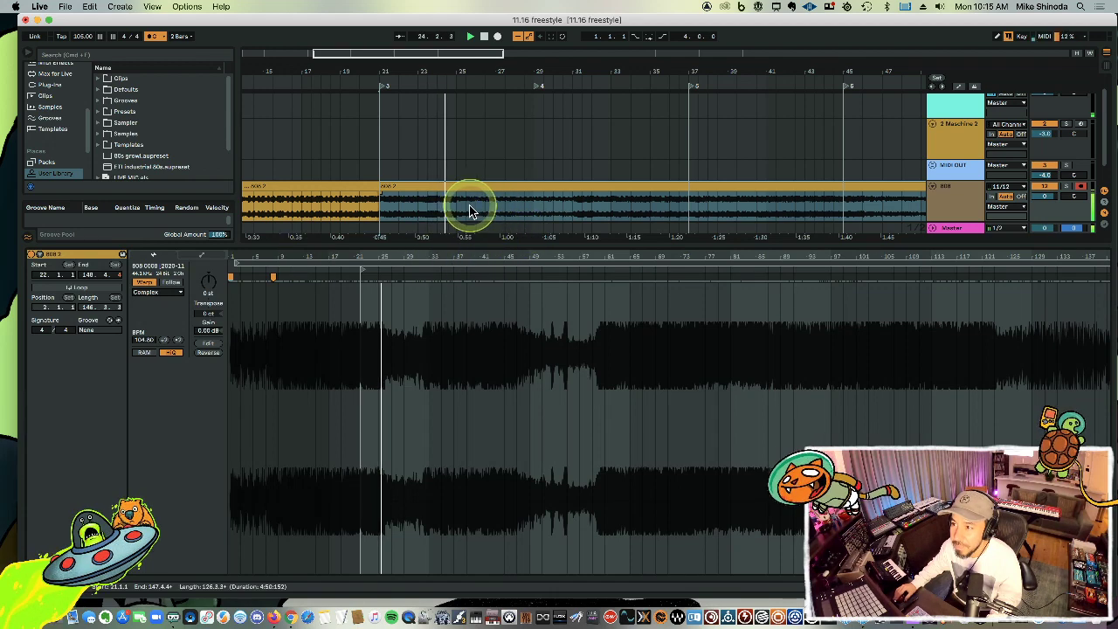
drag(463, 74, 464, 75)
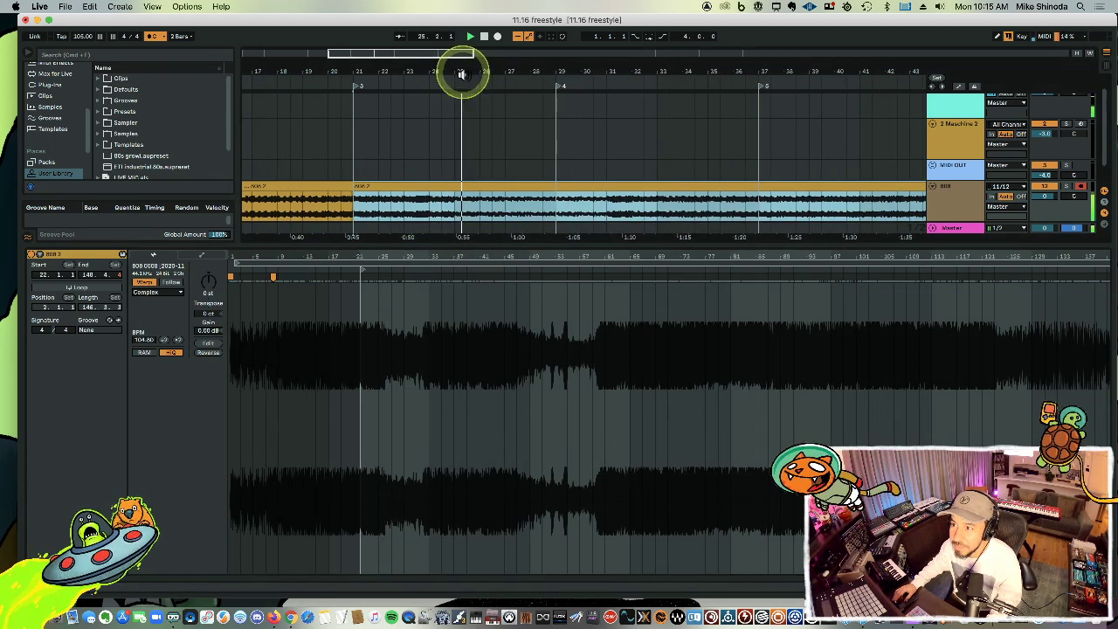
click(610, 210)
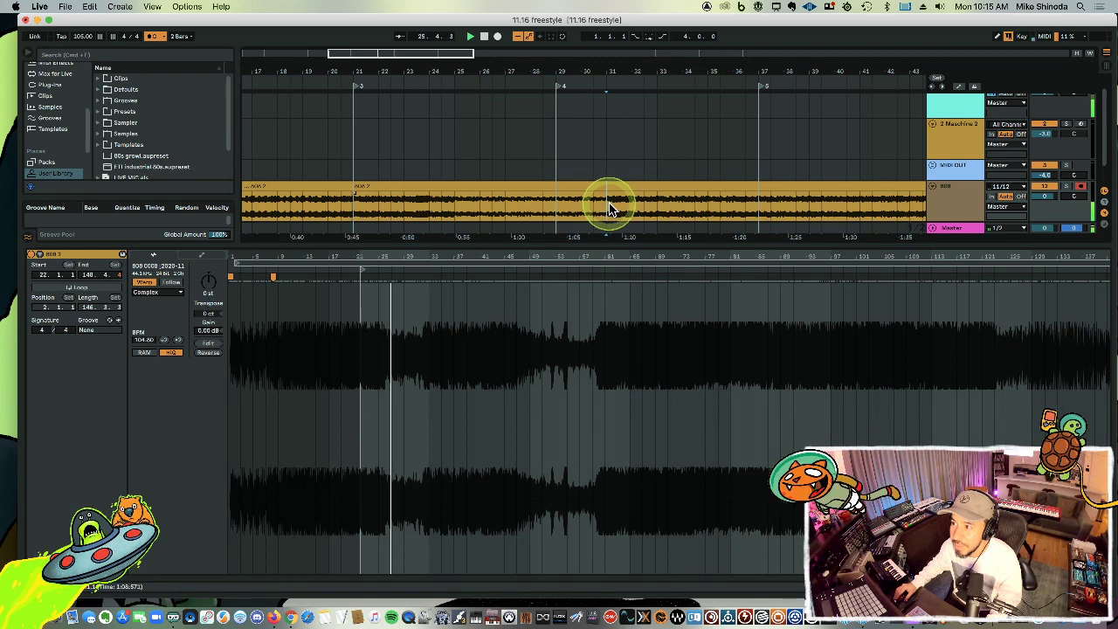
click(654, 208)
key(space)
key(space)
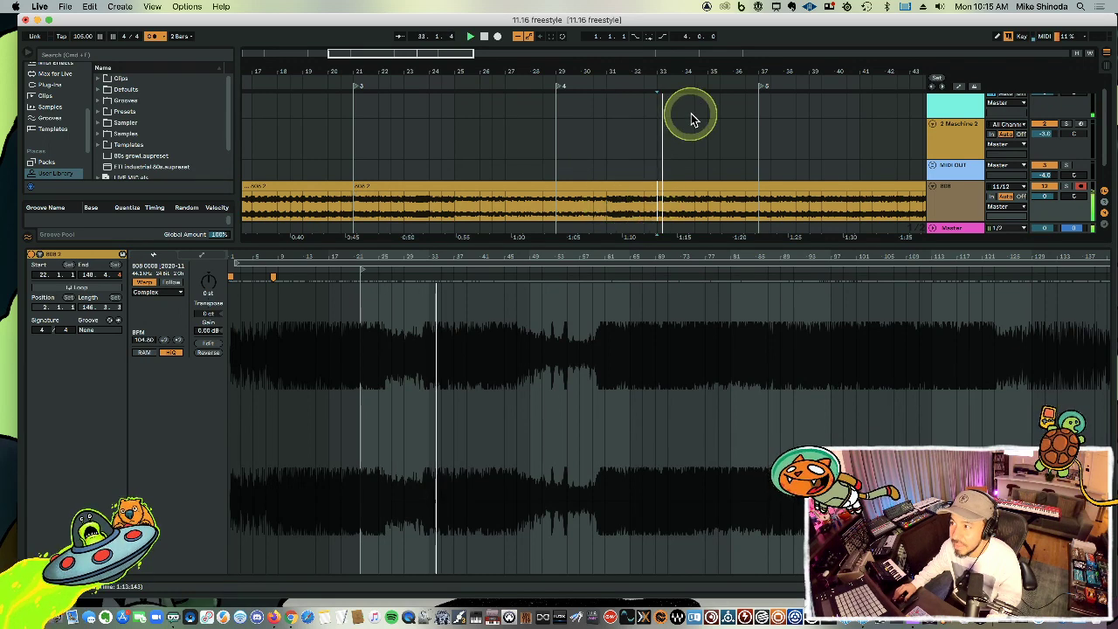
drag(704, 68, 699, 61)
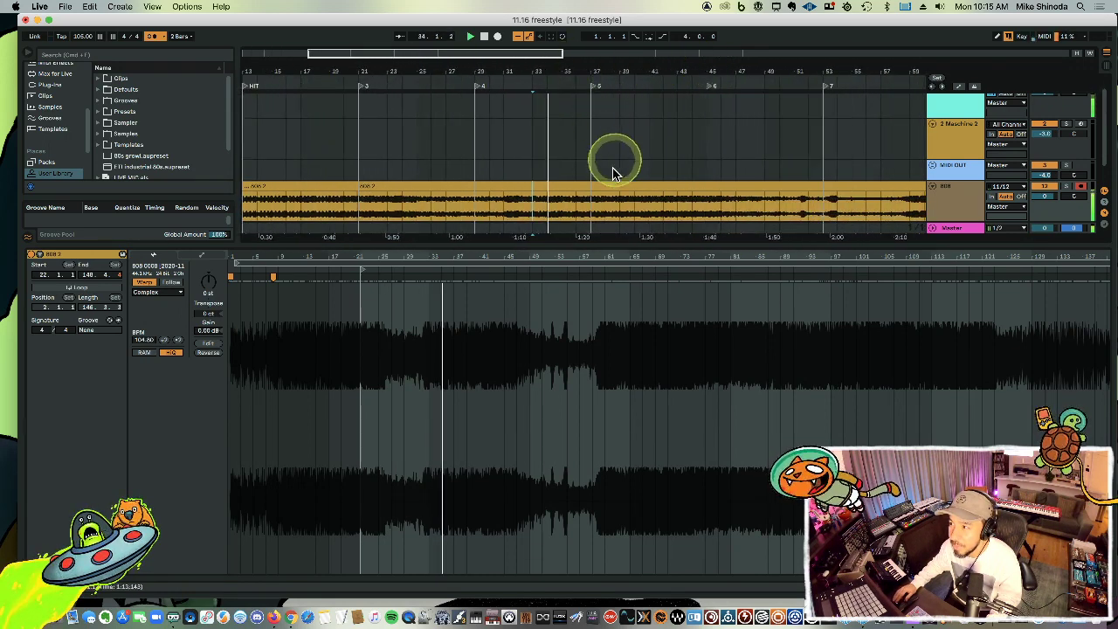
click(689, 214)
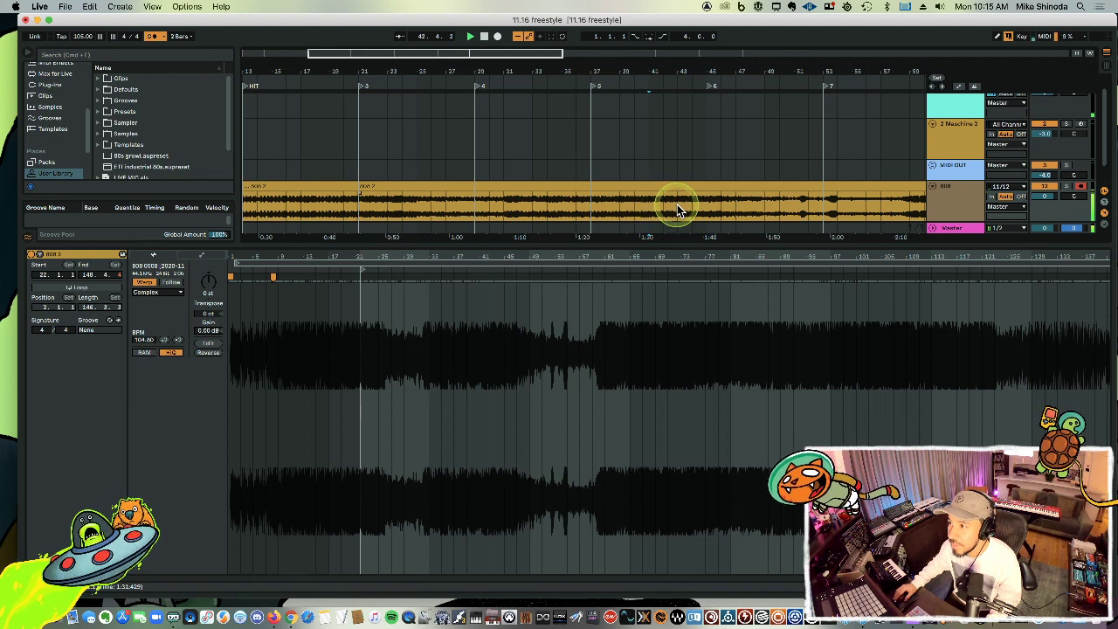
Split the 808 clip at 43.1.1 and move everything after the split to bar 21, replacing the audio there.
click(677, 204)
key(super+e)
click(684, 187)
key(Delete)
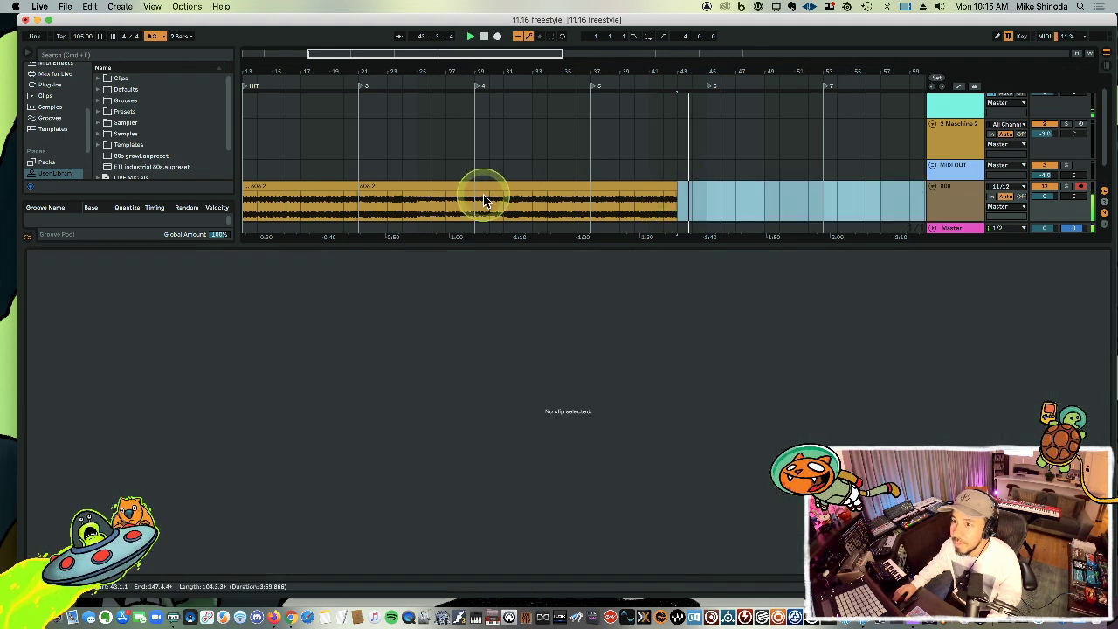
click(365, 210)
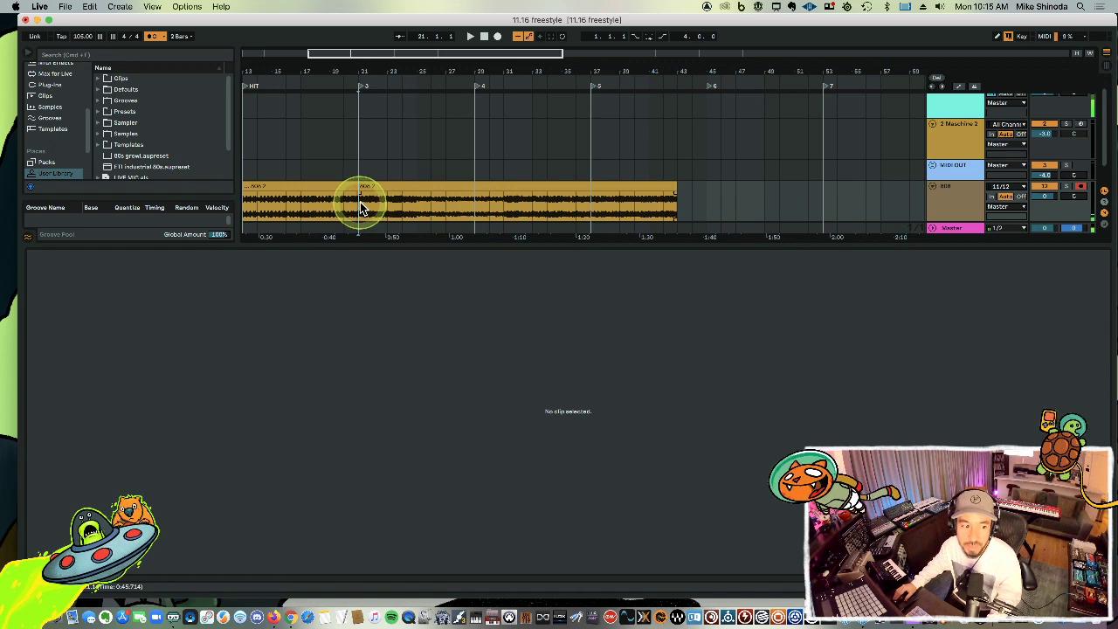
key(super+v)
Audition the join at bar 21 from bar 19, and delete the last beat of the 808 clip before it.
click(329, 209)
key(space)
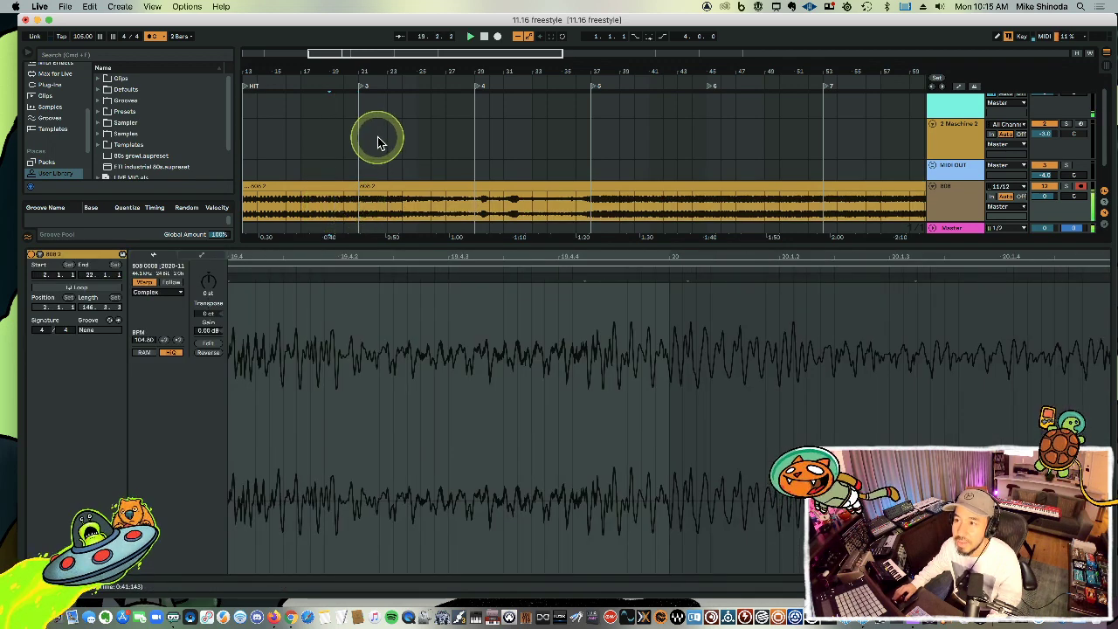
drag(377, 70, 374, 73)
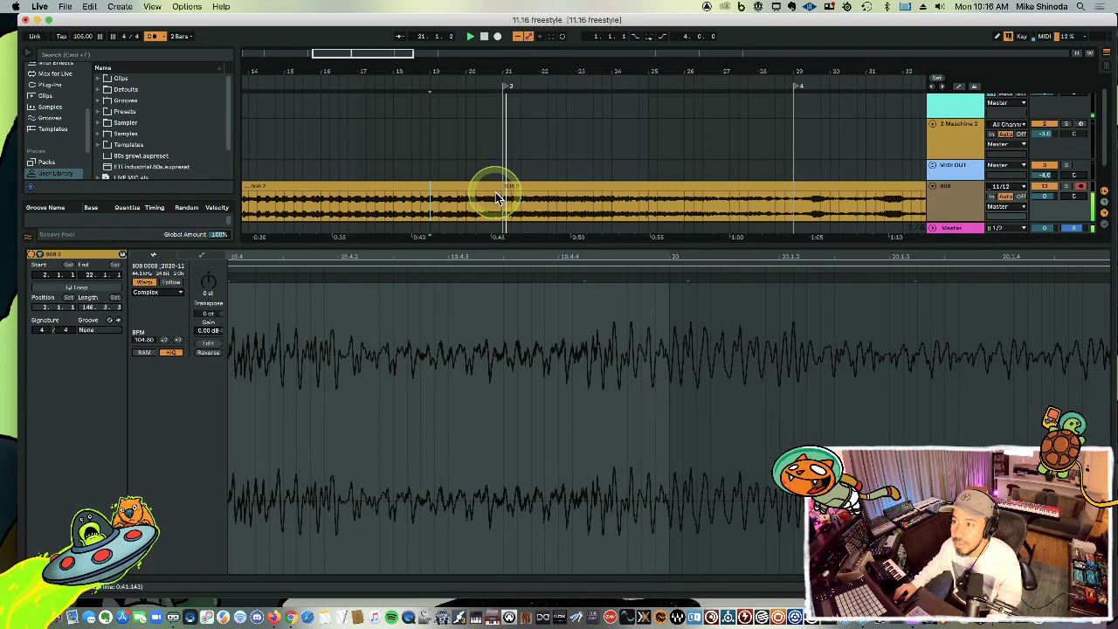
drag(496, 200, 502, 201)
key(Delete)
click(475, 167)
key(space)
key(space)
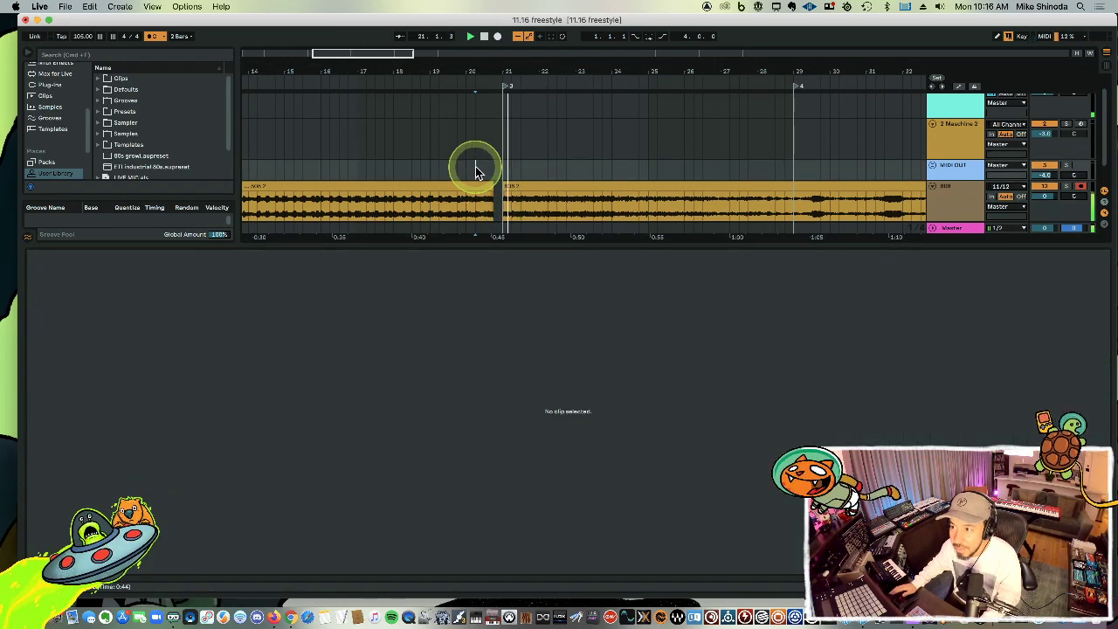
Warp the second 808 clip so the transient just before 44 falls on that bar line, and play the transition into bar 21.
click(591, 186)
drag(277, 256, 388, 264)
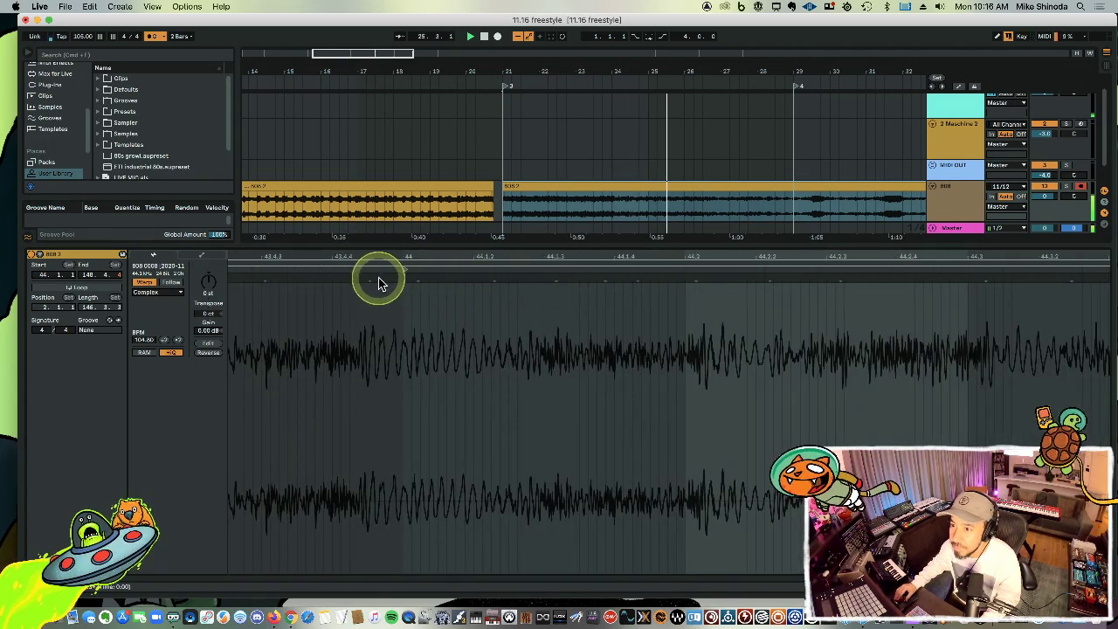
click(369, 277)
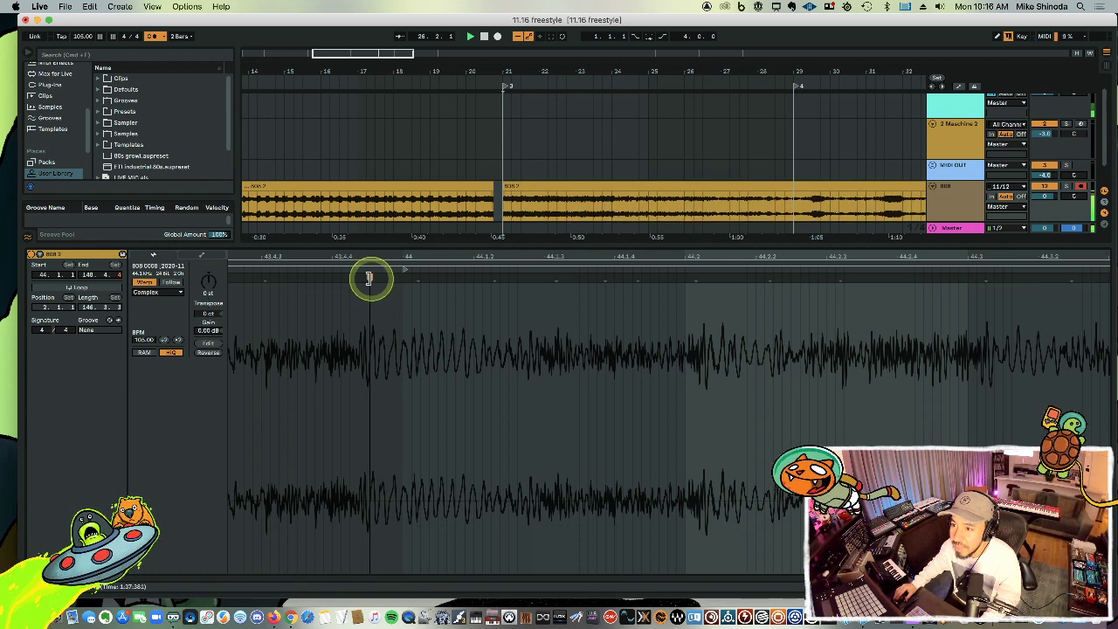
drag(369, 278, 402, 277)
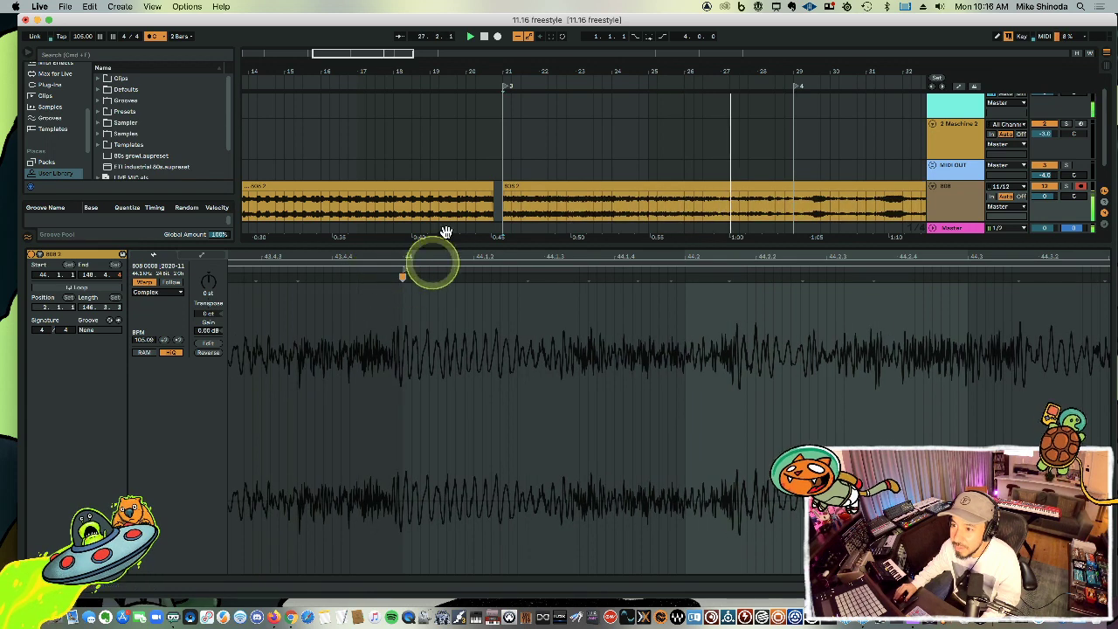
click(487, 215)
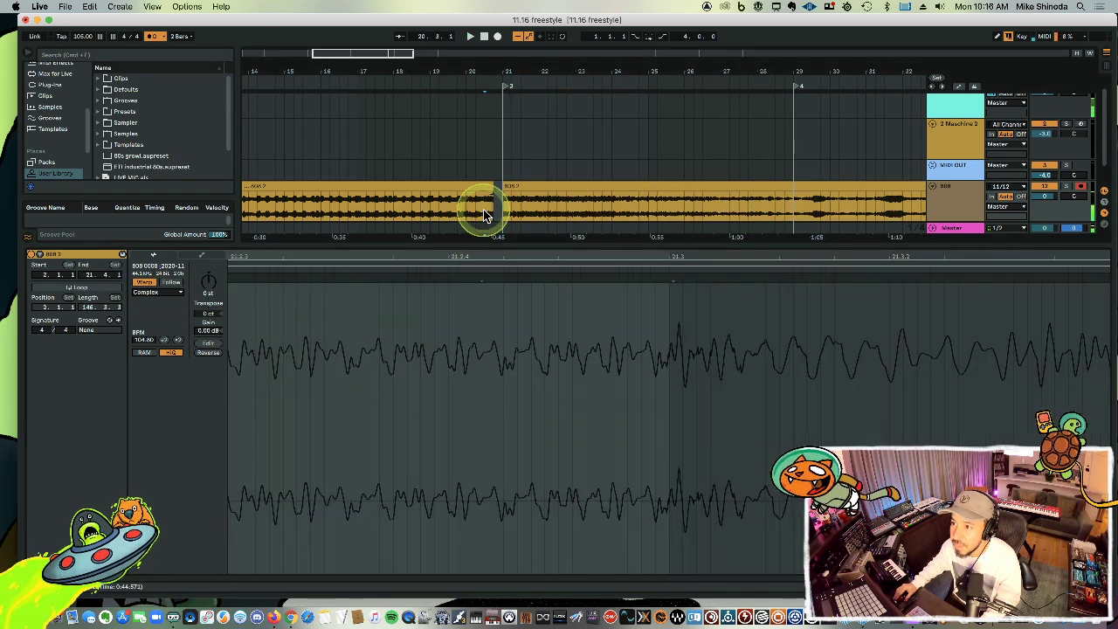
mouse_move(491, 254)
mouse_down()
mouse_move(491, 240)
mouse_move(489, 250)
mouse_up()
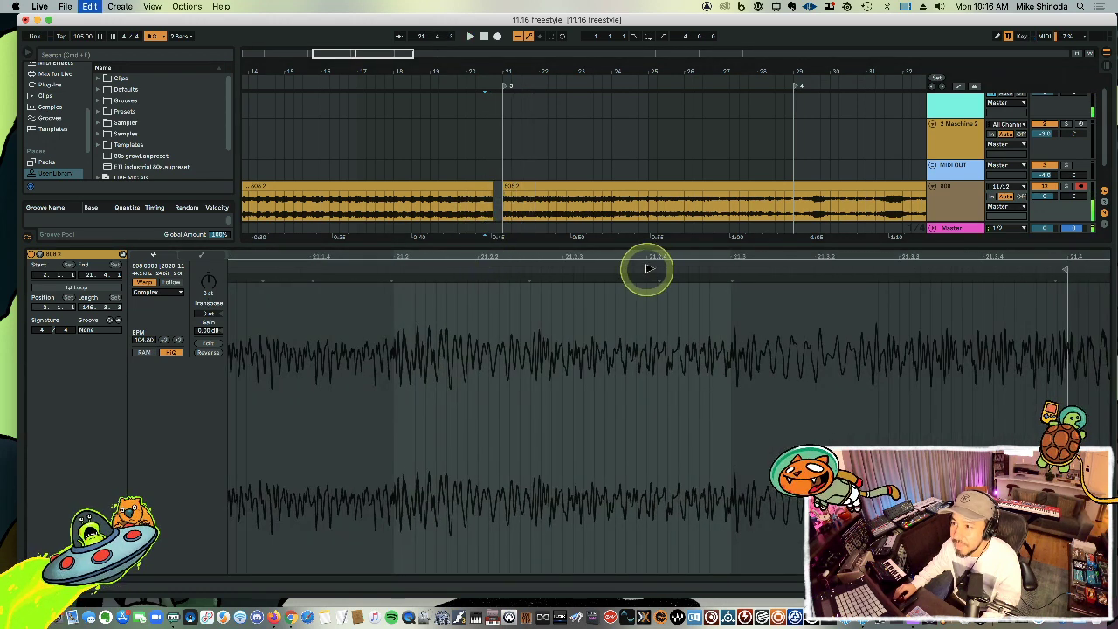
key(space)
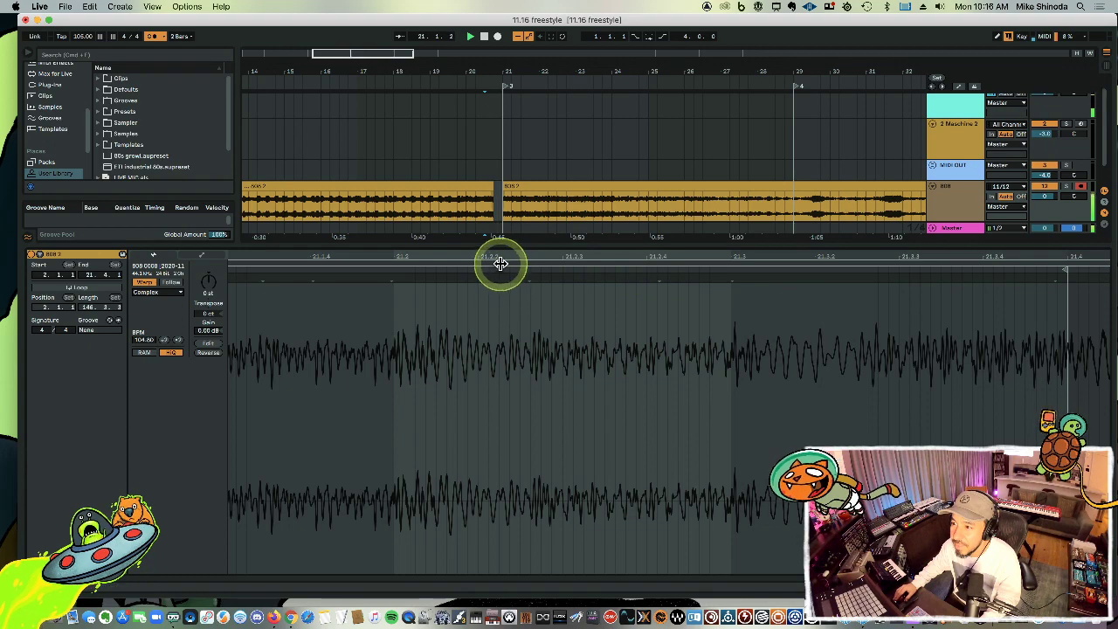
drag(502, 258, 502, 257)
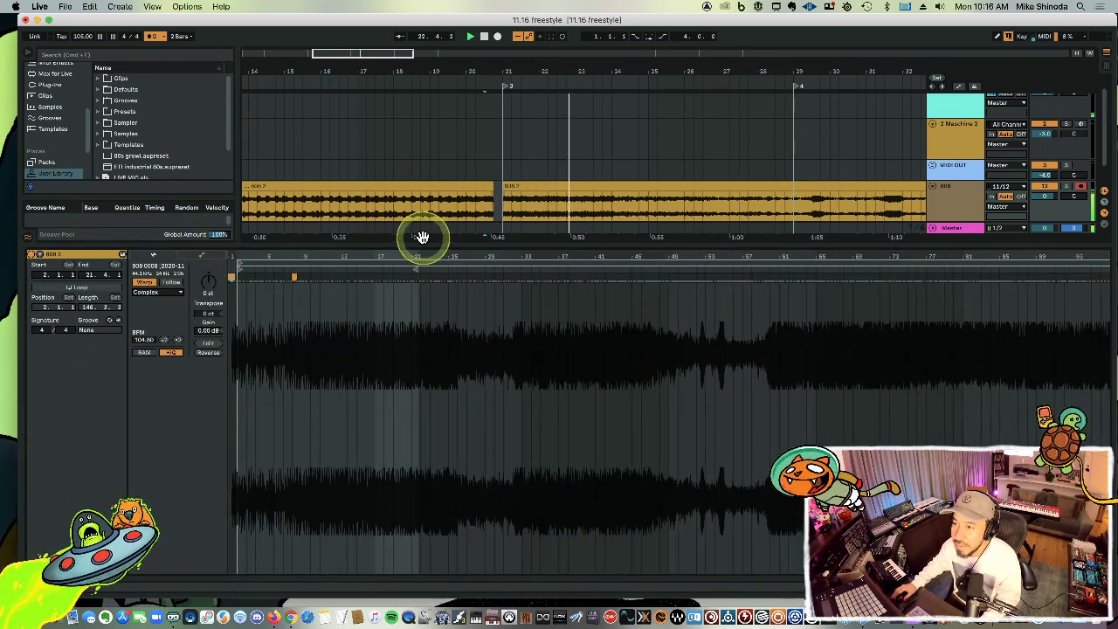
Add a warp marker at 48.4 in the second 808 clip to align its transient with that beat.
click(534, 187)
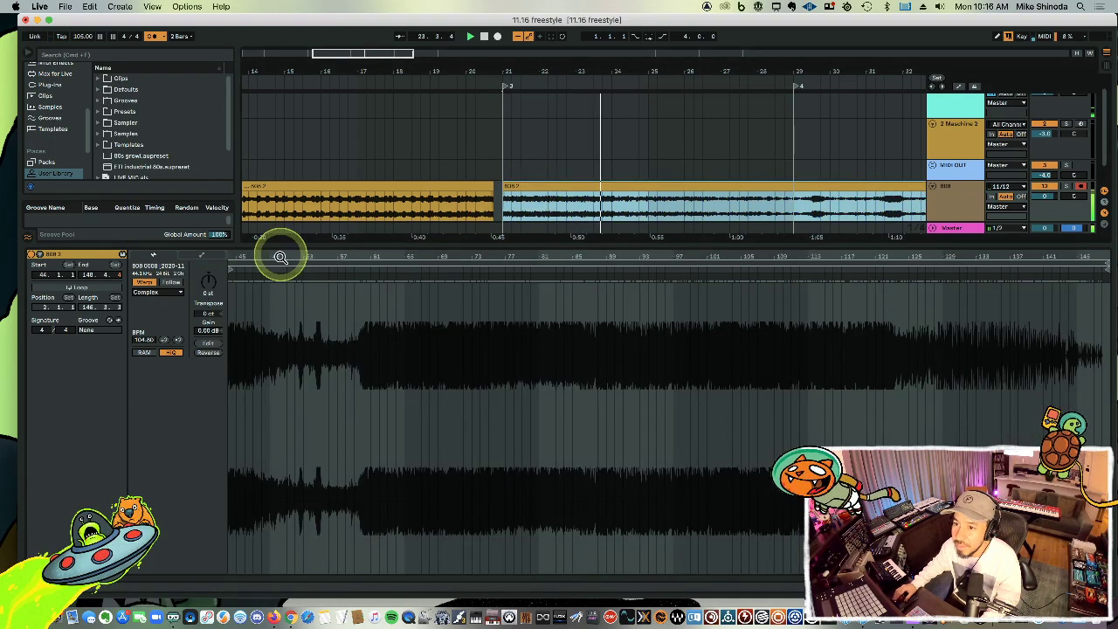
drag(262, 256, 393, 272)
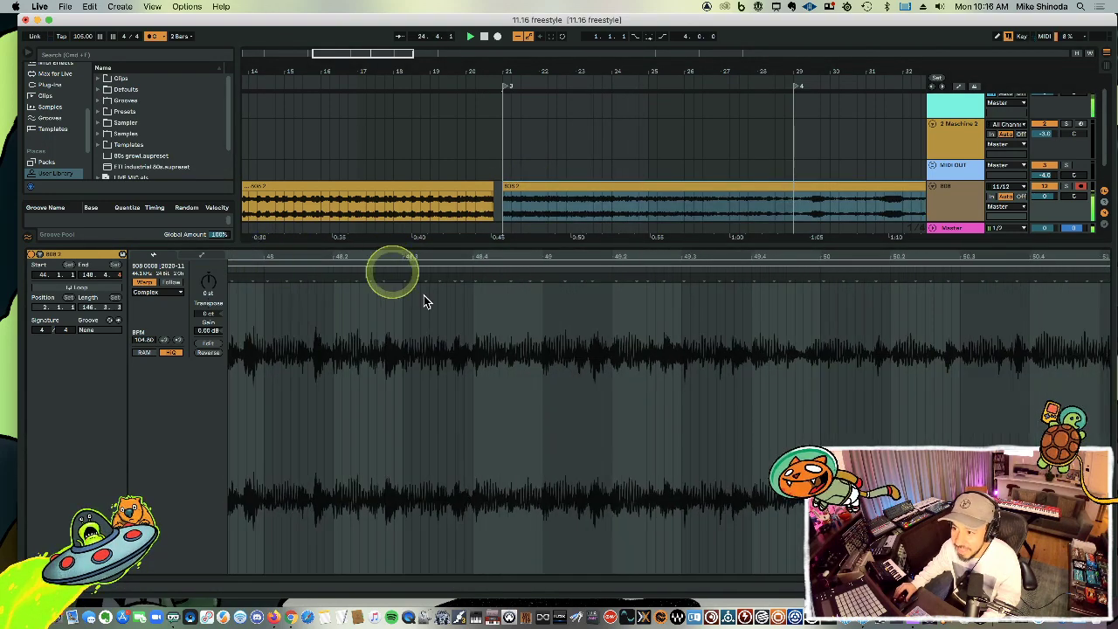
click(474, 279)
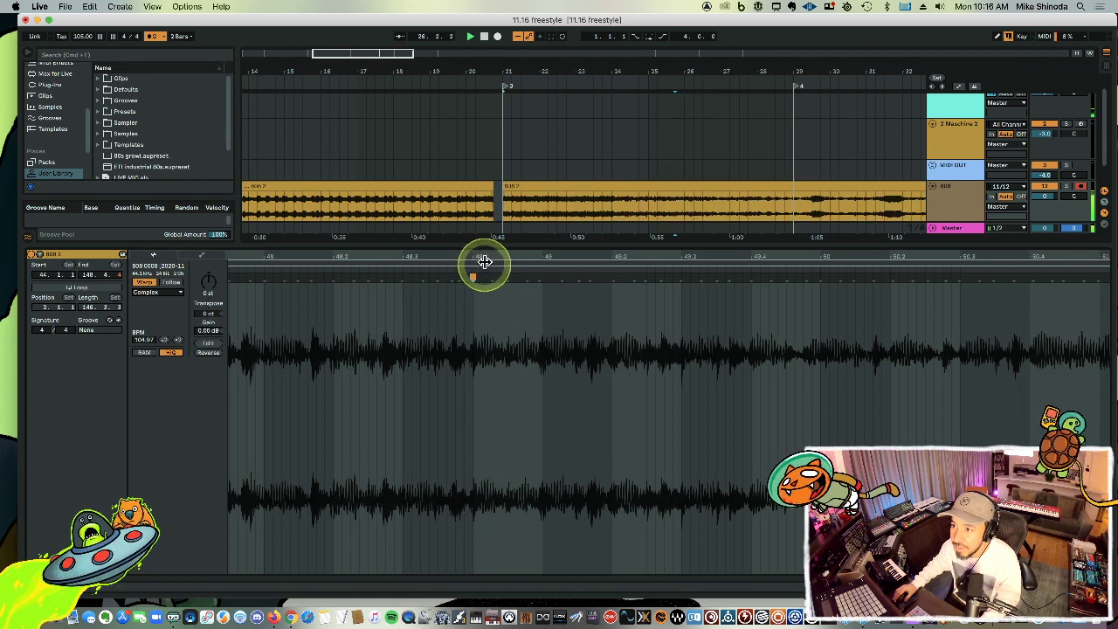
drag(484, 257, 470, 256)
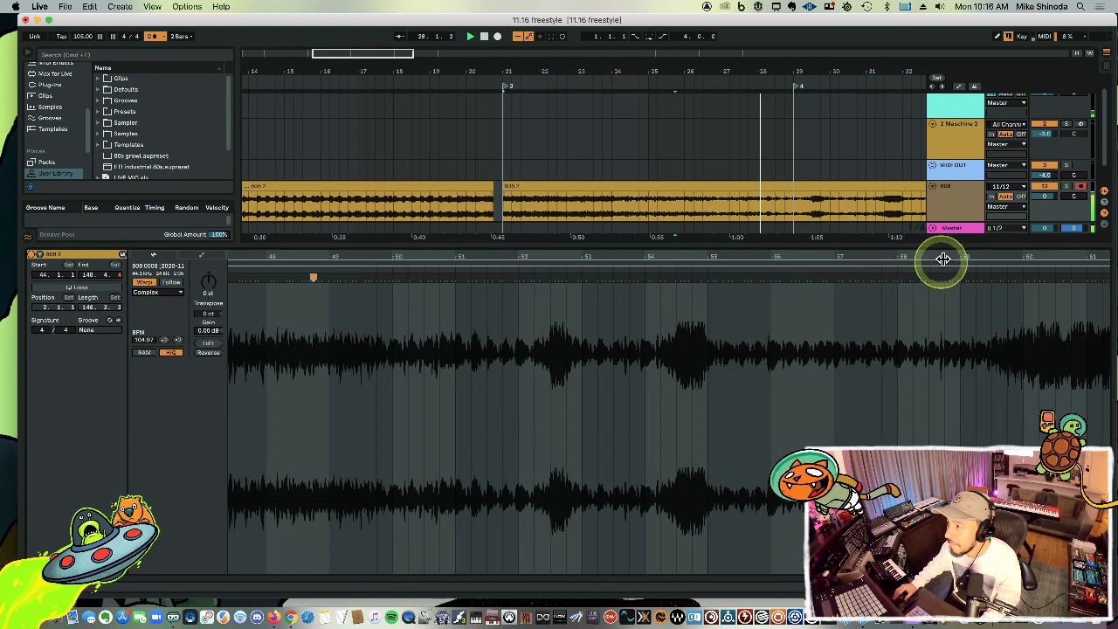
Add a warp marker at 58.2 in the second 808 clip to align its transient with that beat.
drag(945, 253, 948, 256)
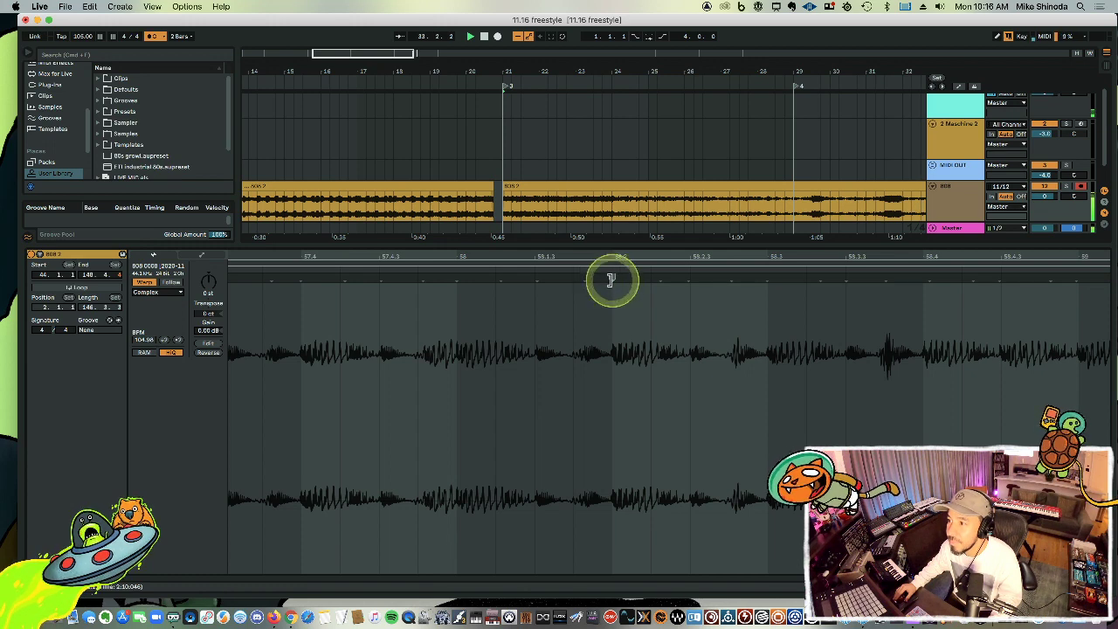
drag(614, 255, 615, 148)
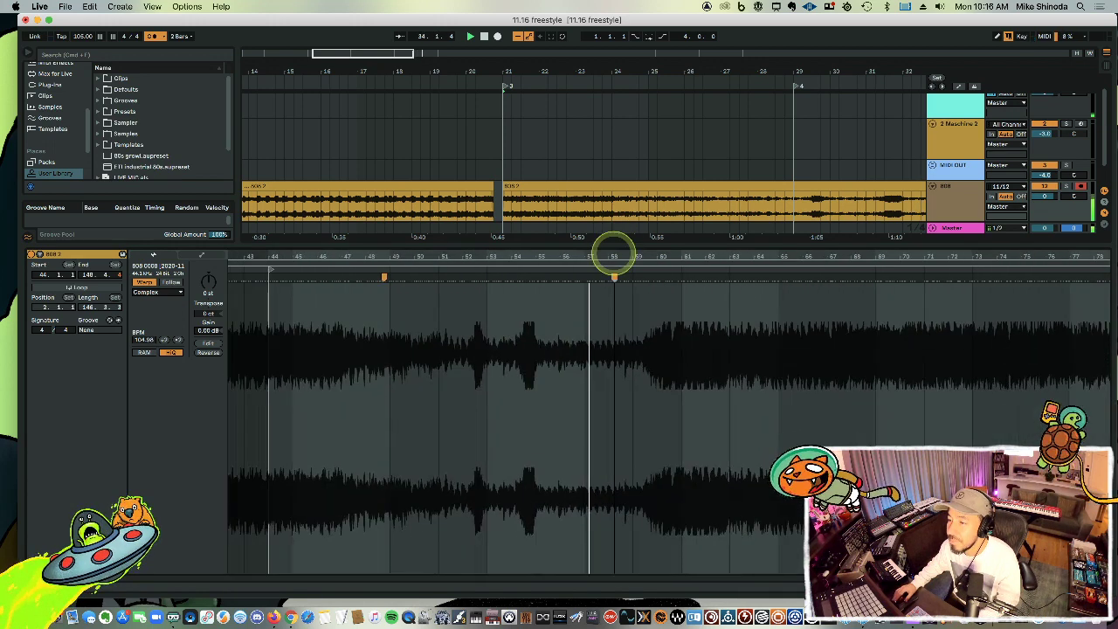
Split the 808 clip at bars 37 and 41, and move everything from bar 41 onward to bar 37, replacing the audio there.
drag(705, 53, 487, 225)
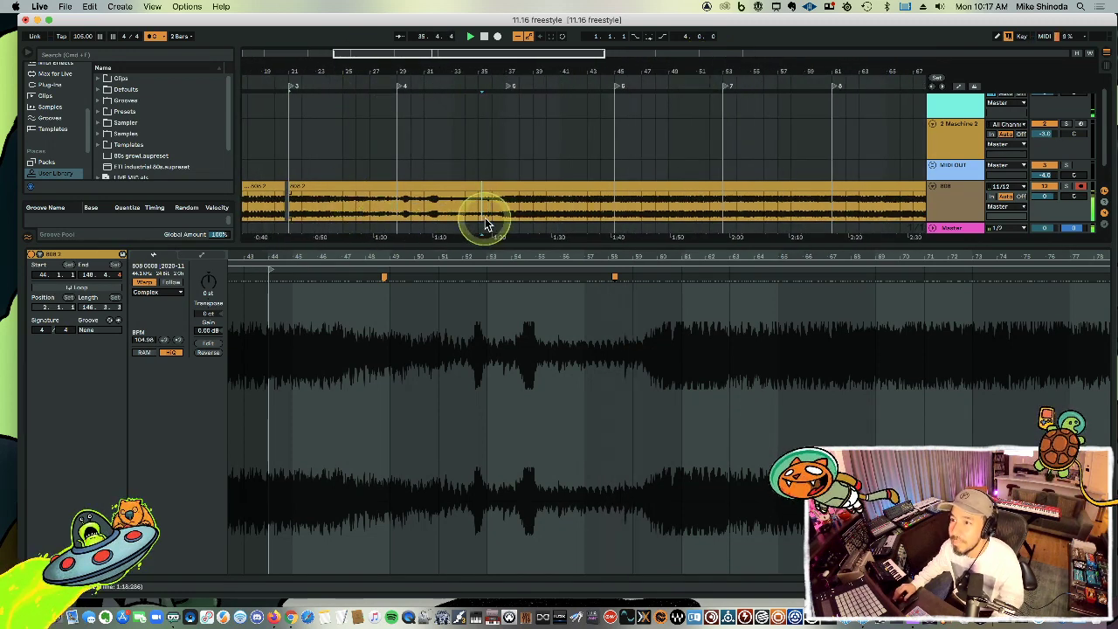
click(507, 207)
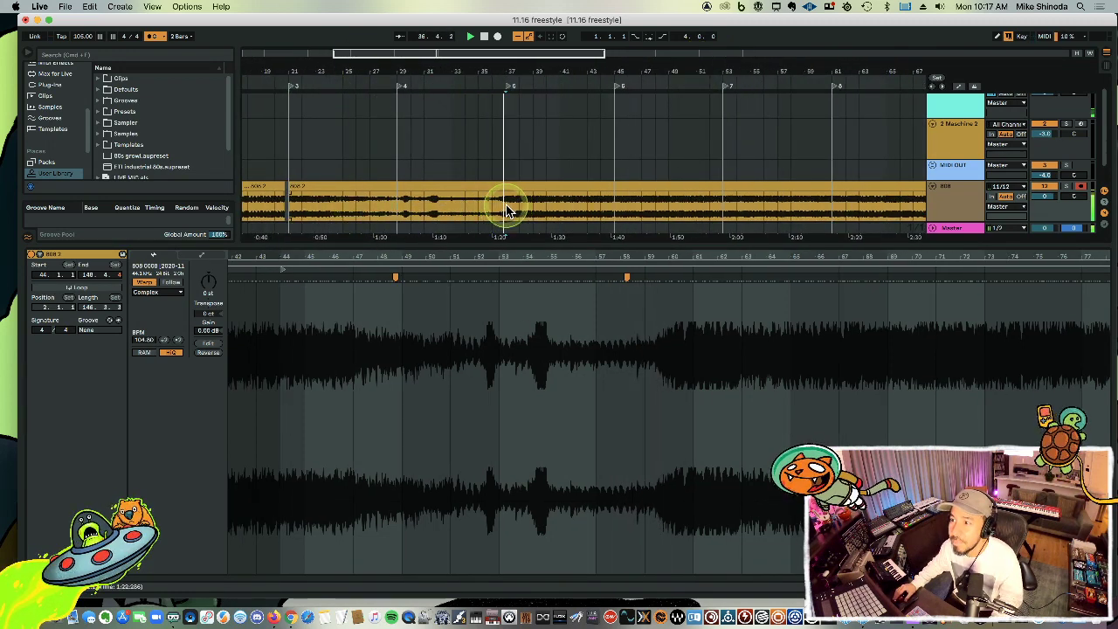
mouse_move(508, 210)
mouse_down()
mouse_move(550, 194)
mouse_move(423, 203)
mouse_move(561, 201)
mouse_up()
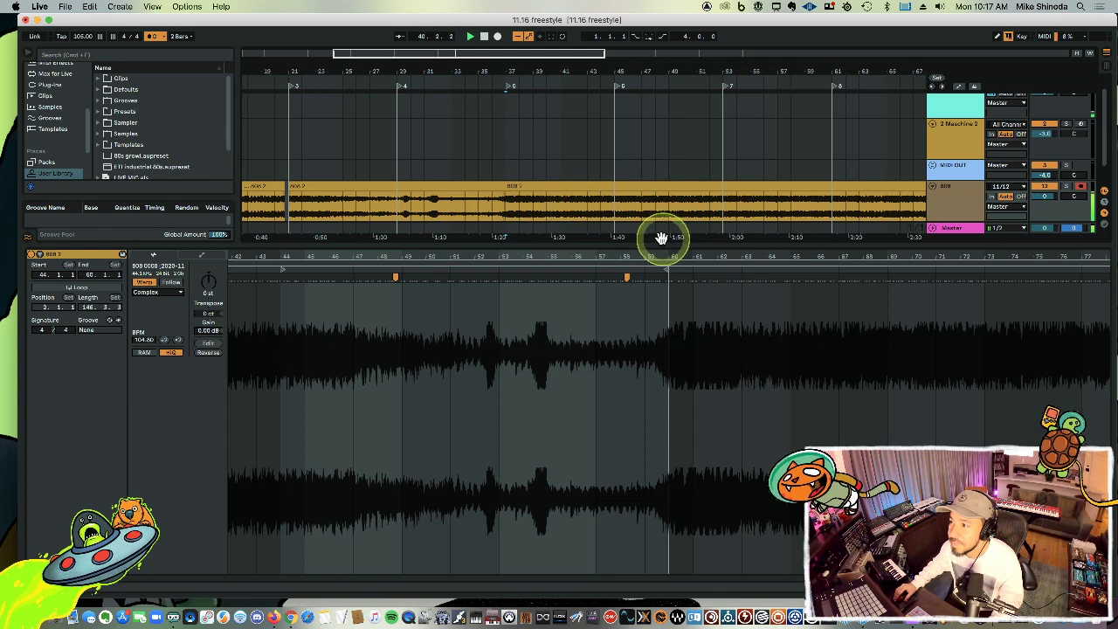
click(562, 208)
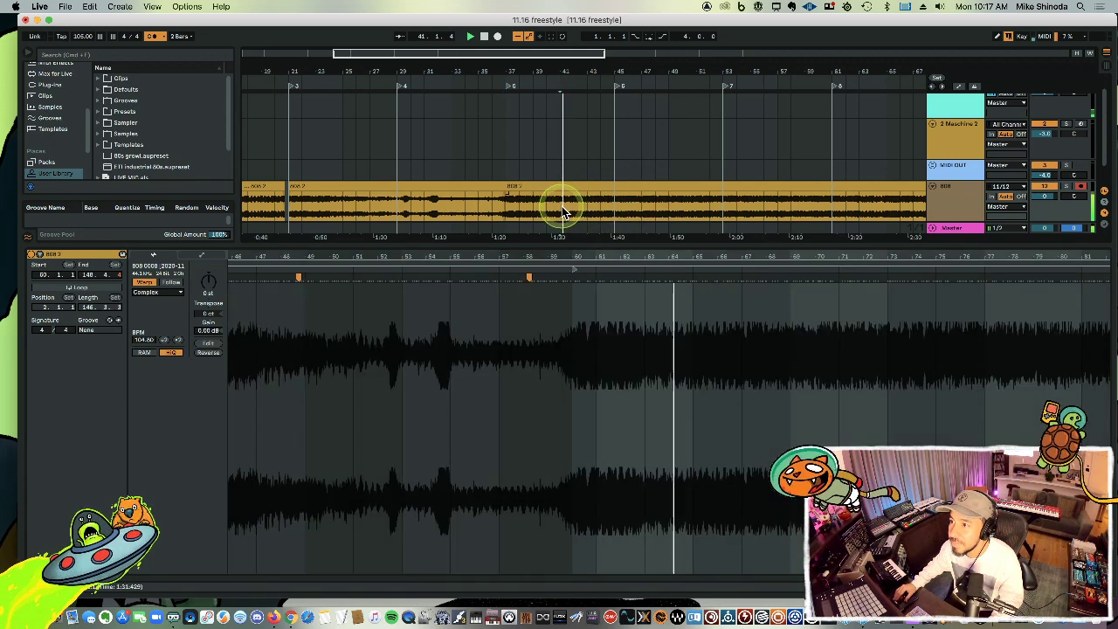
key(super+e)
click(574, 186)
key(Delete)
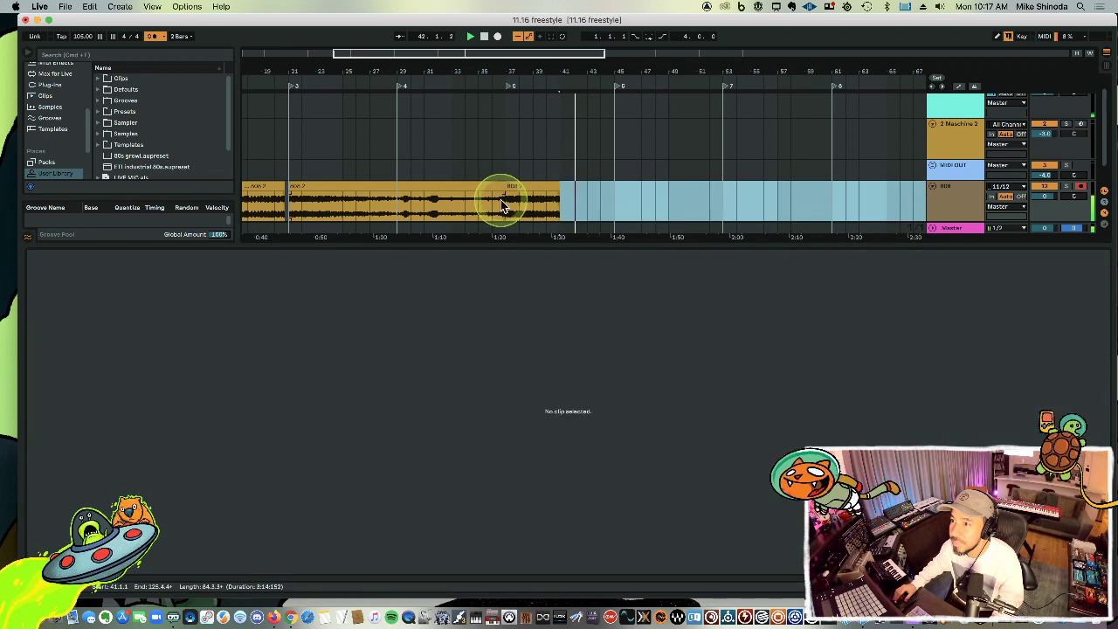
key(super+z)
key(super+z)
Audition the join at bar 37 by playing from bar 36.
click(489, 205)
key(space)
key(space)
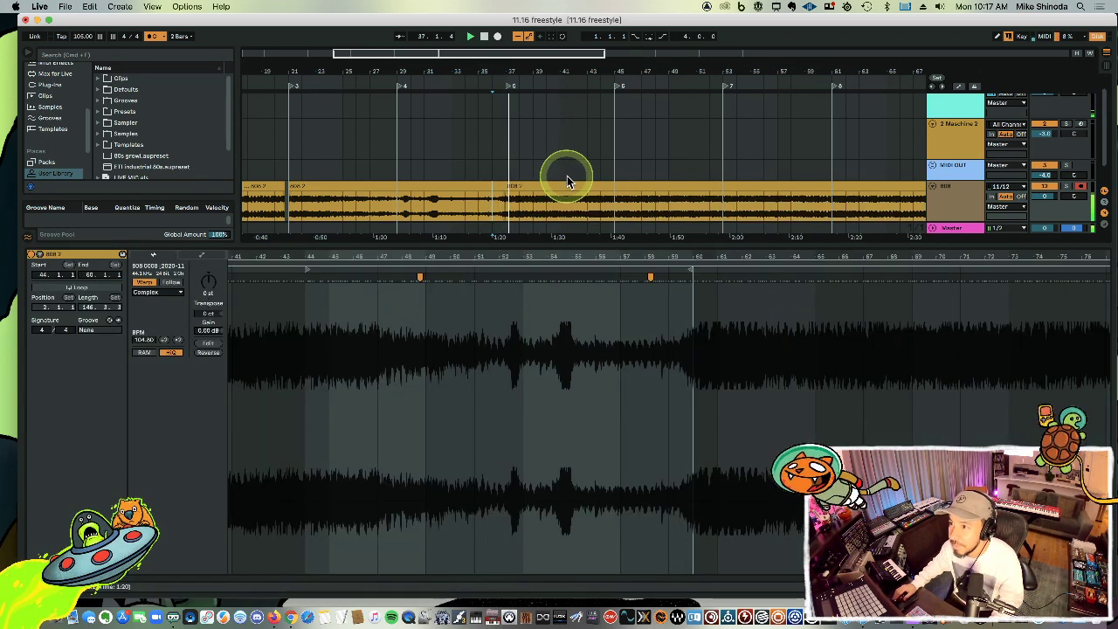
drag(569, 254, 531, 252)
drag(572, 69, 569, 145)
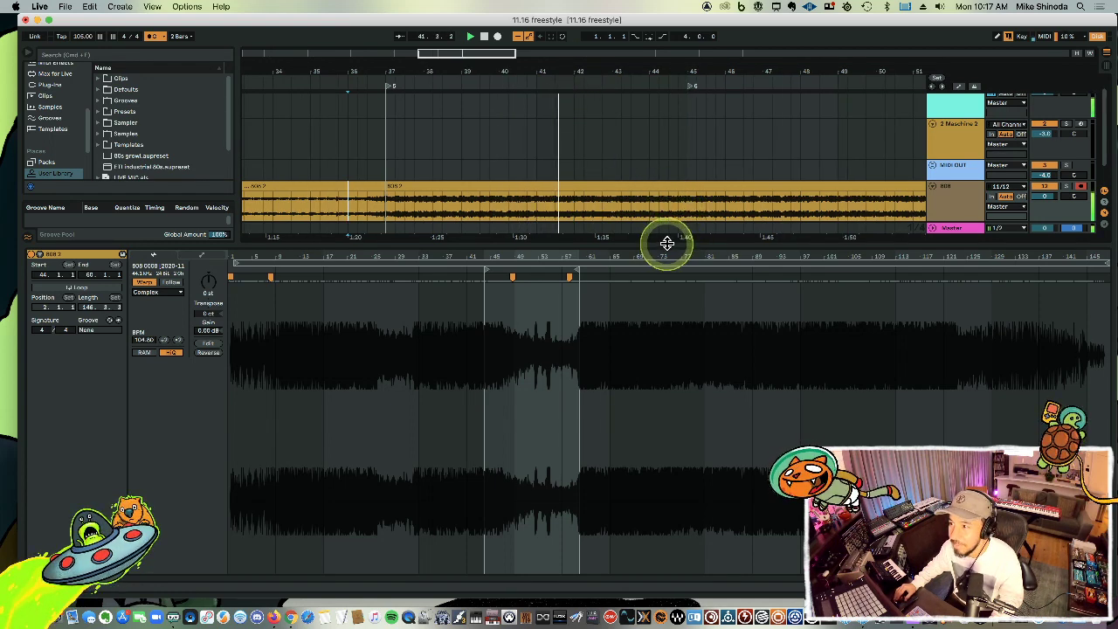
Find the next section change in the 808 clip after bar 37, split it at 47.1.1 and cut everything after the split.
click(637, 197)
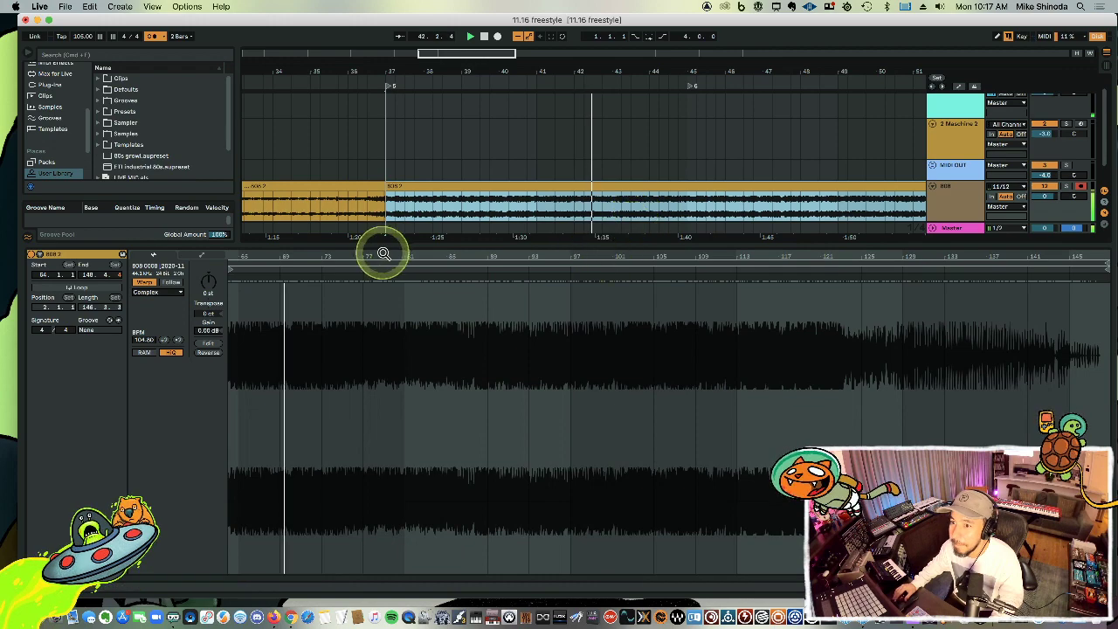
drag(318, 254, 318, 252)
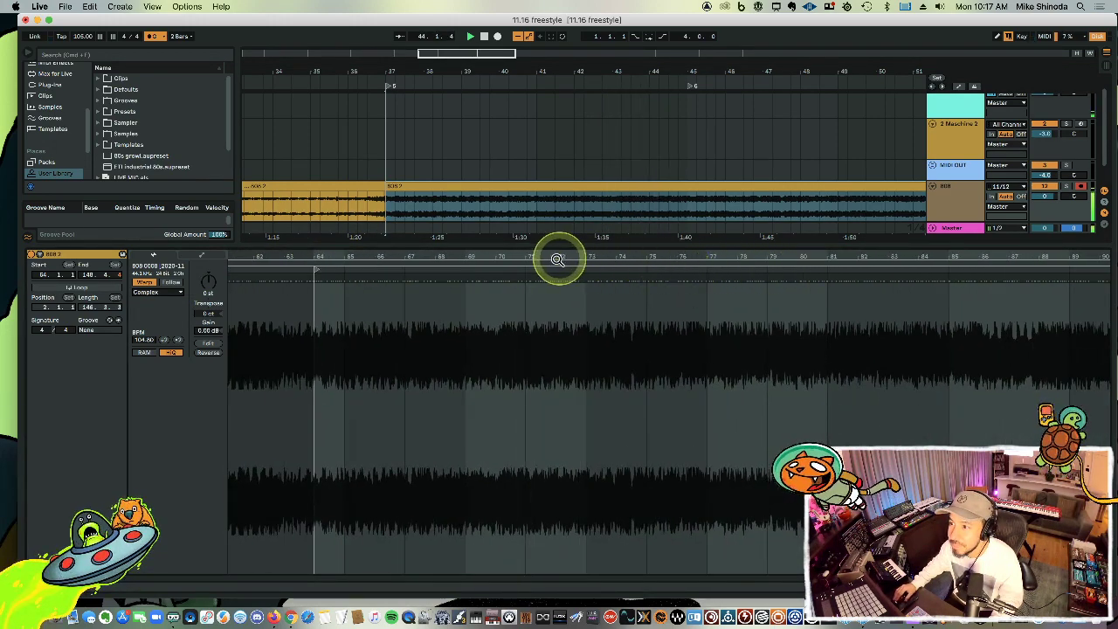
scroll(557, 260, up, 5)
scroll(558, 260, up, 3)
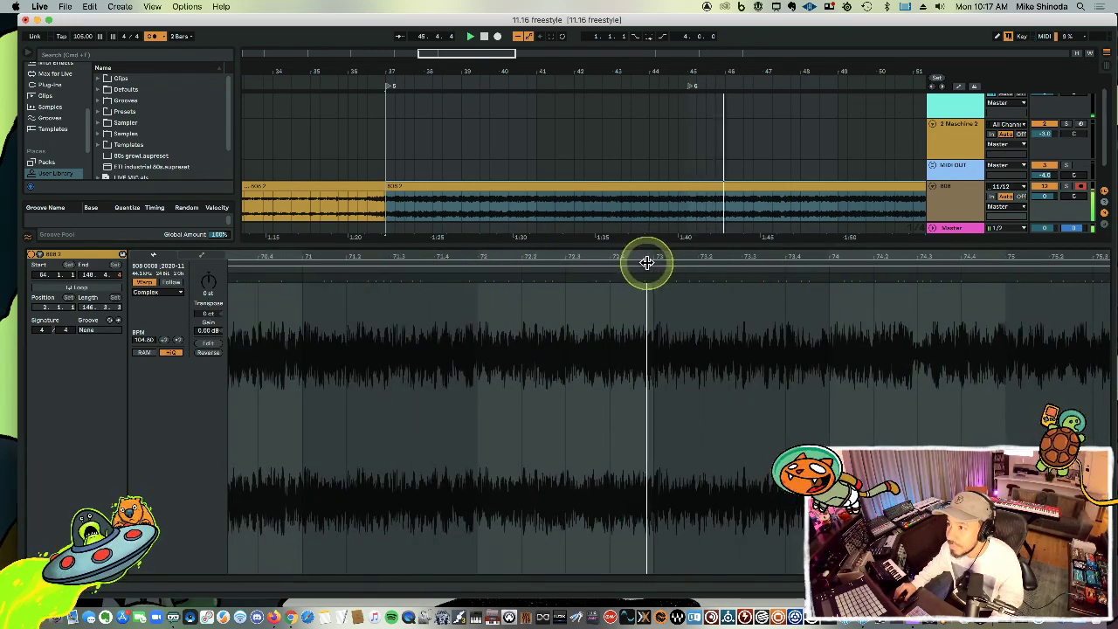
scroll(647, 257, down, 10)
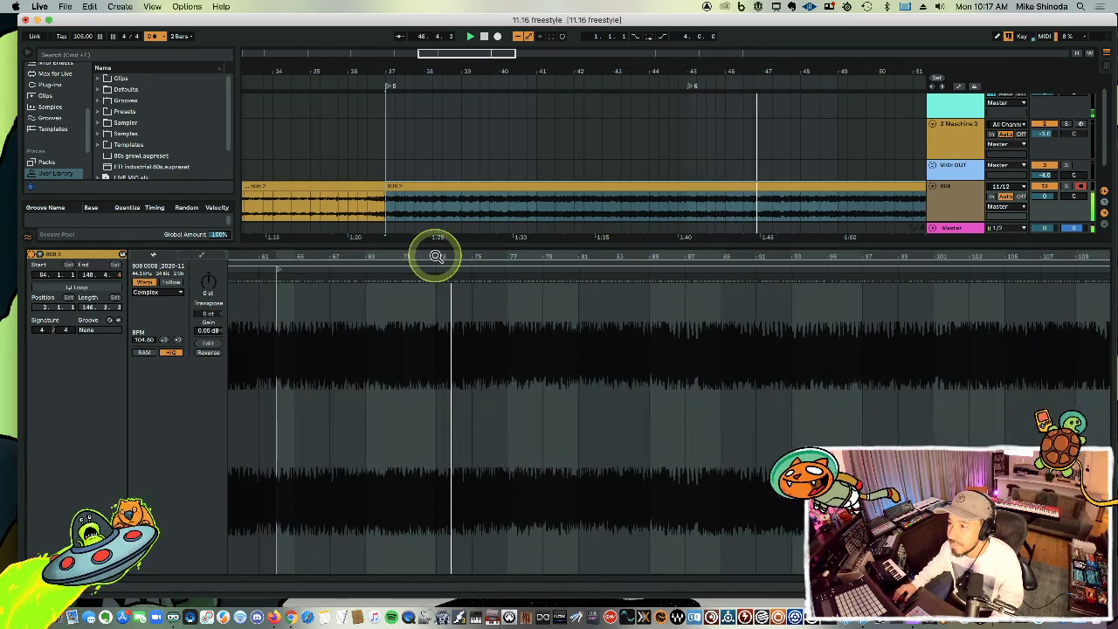
click(763, 206)
key(super+e)
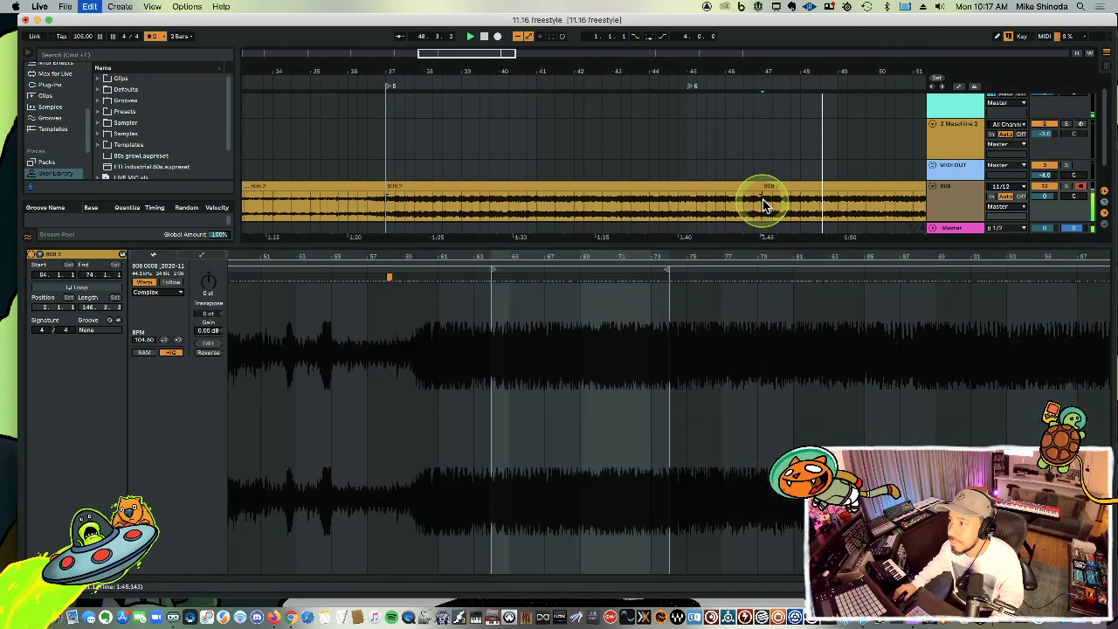
click(773, 187)
key(Delete)
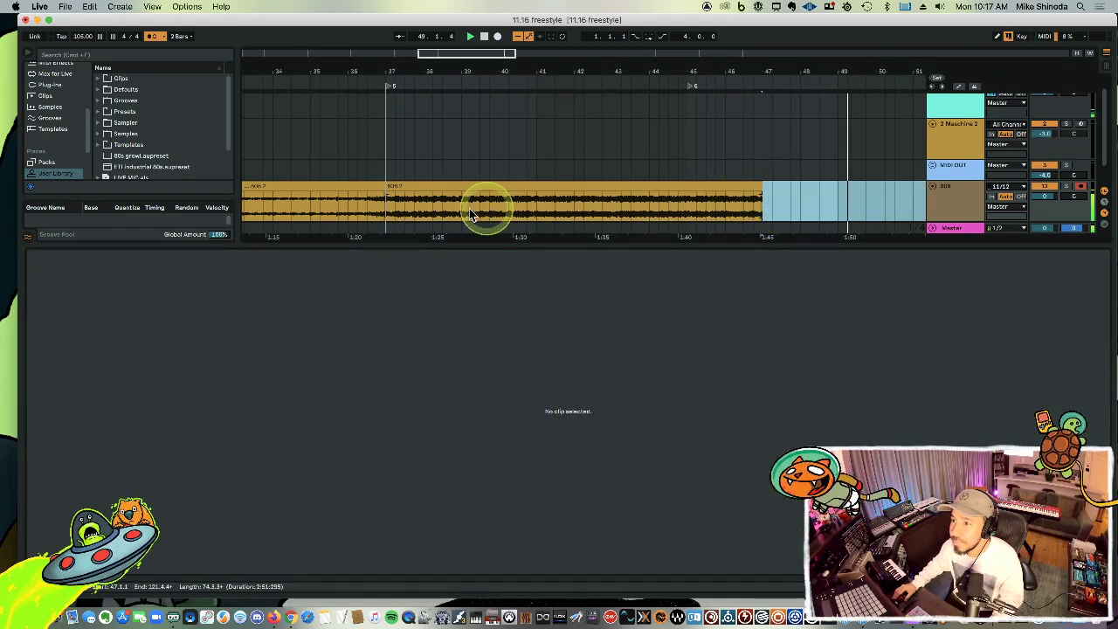
Paste the cut 808 audio at bar 37, replacing the audio there, and play the transition from bar 36.
click(384, 212)
key(space)
key(super+z)
key(super+z)
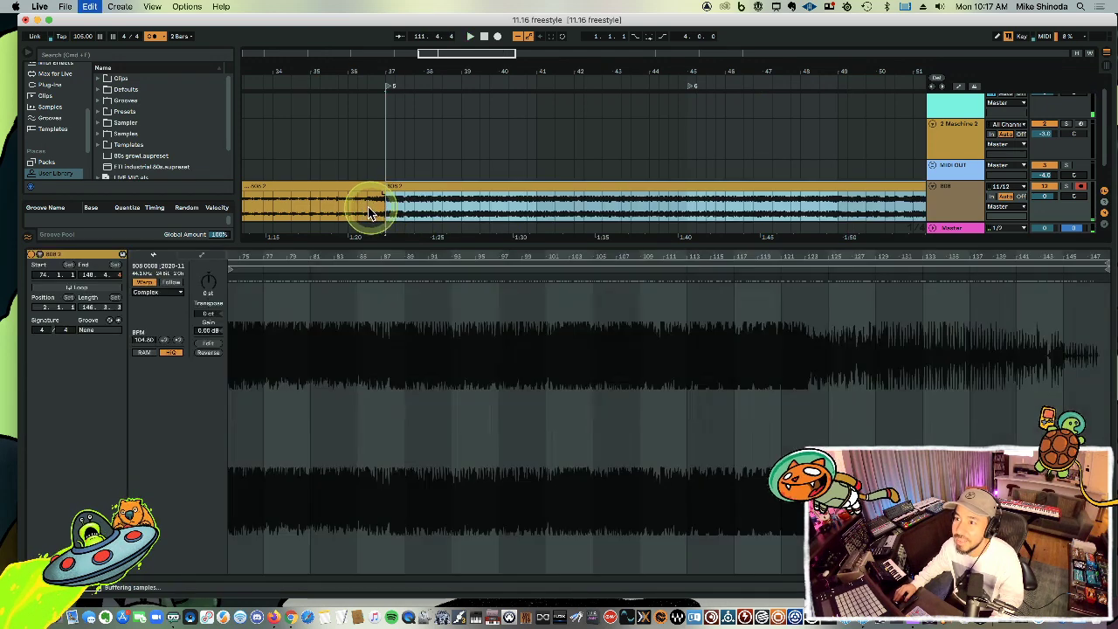
click(349, 206)
key(space)
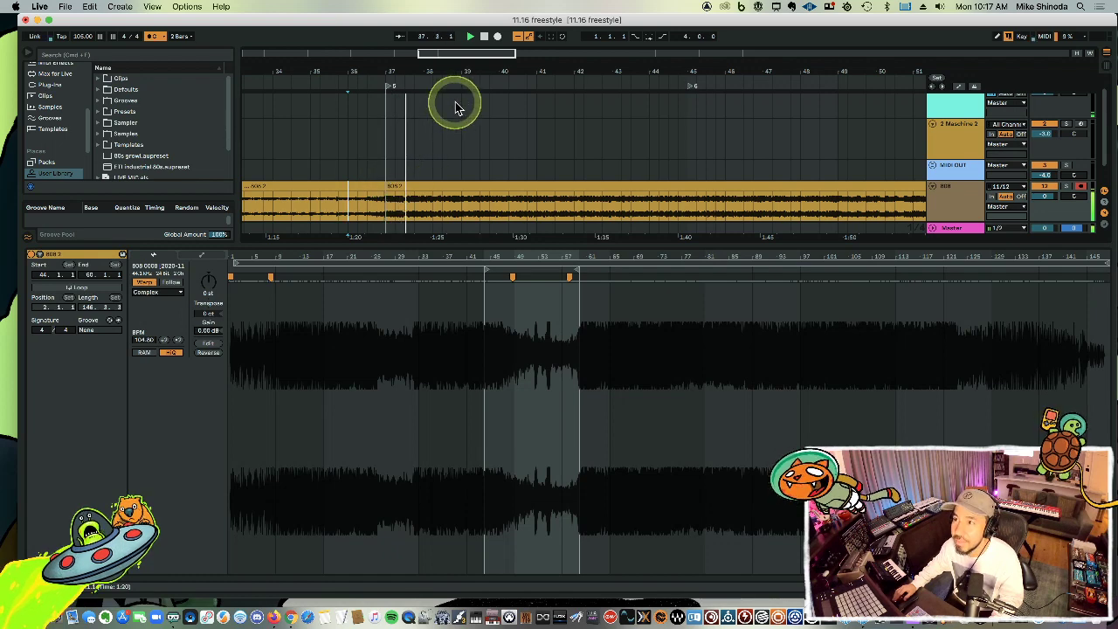
Copy the one-beat 808 section at 40.4.1 over the beat at 36.4.1, and play the transition into bar 37.
click(461, 203)
drag(520, 210, 526, 210)
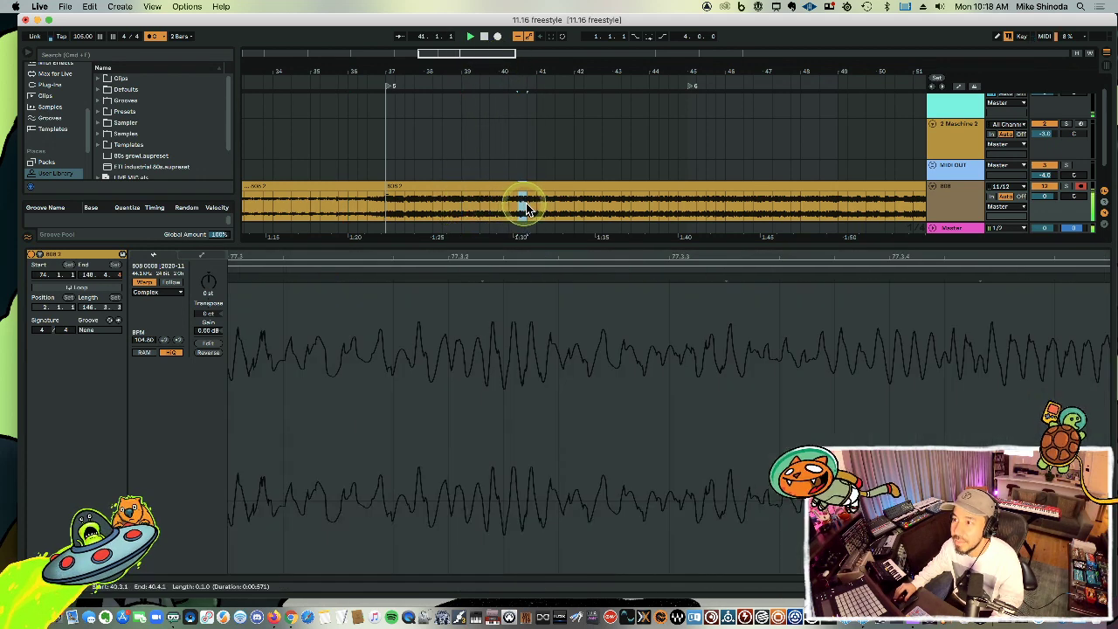
key(super+d)
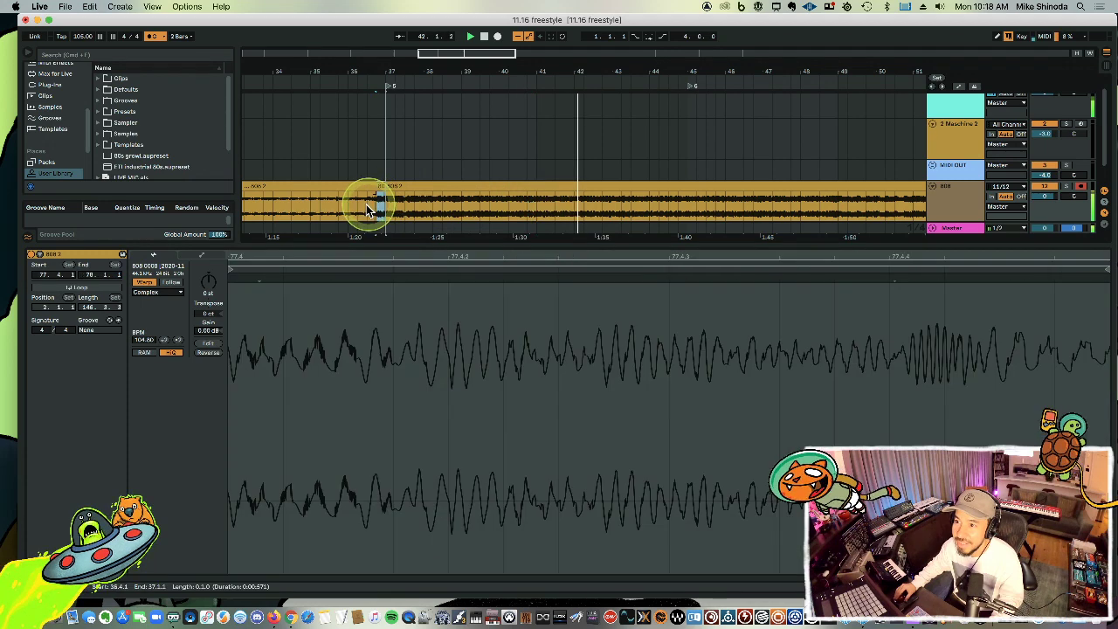
click(359, 208)
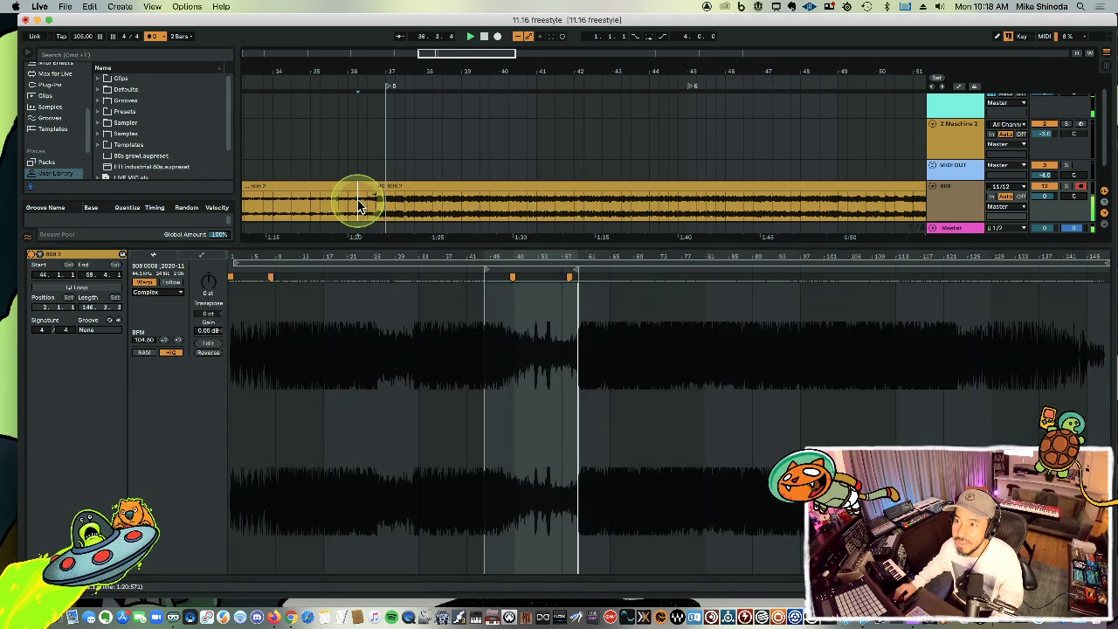
Paste the same one-beat 808 section at 44.4.1, directly before bar 45.
mouse_move(455, 70)
mouse_down()
mouse_move(416, 67)
mouse_move(456, 61)
mouse_move(505, 75)
mouse_move(467, 69)
mouse_up()
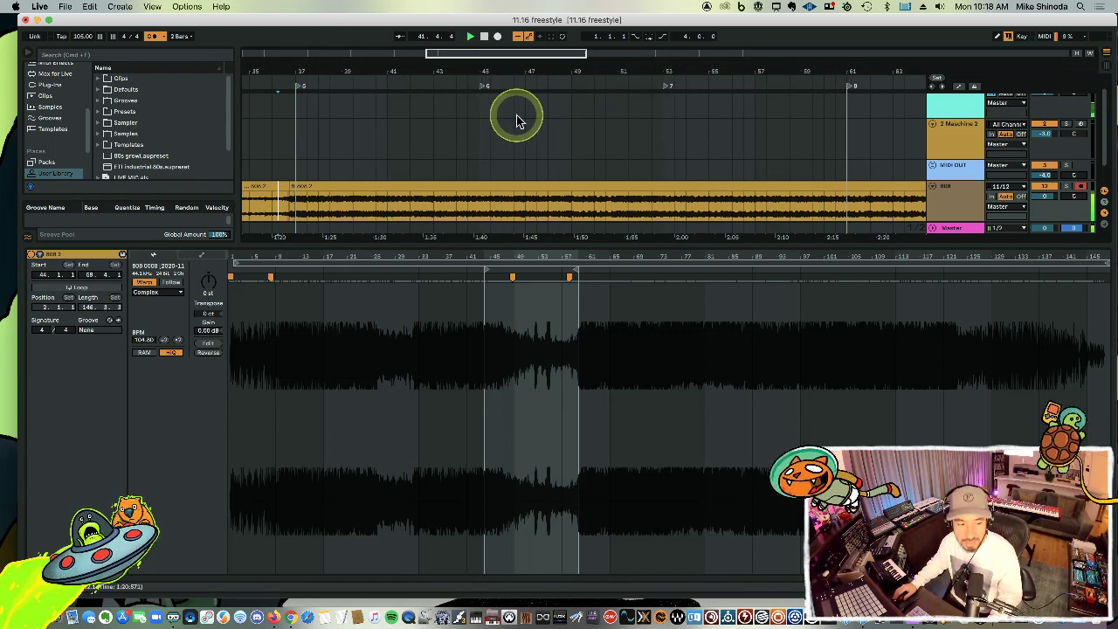
drag(526, 72, 483, 82)
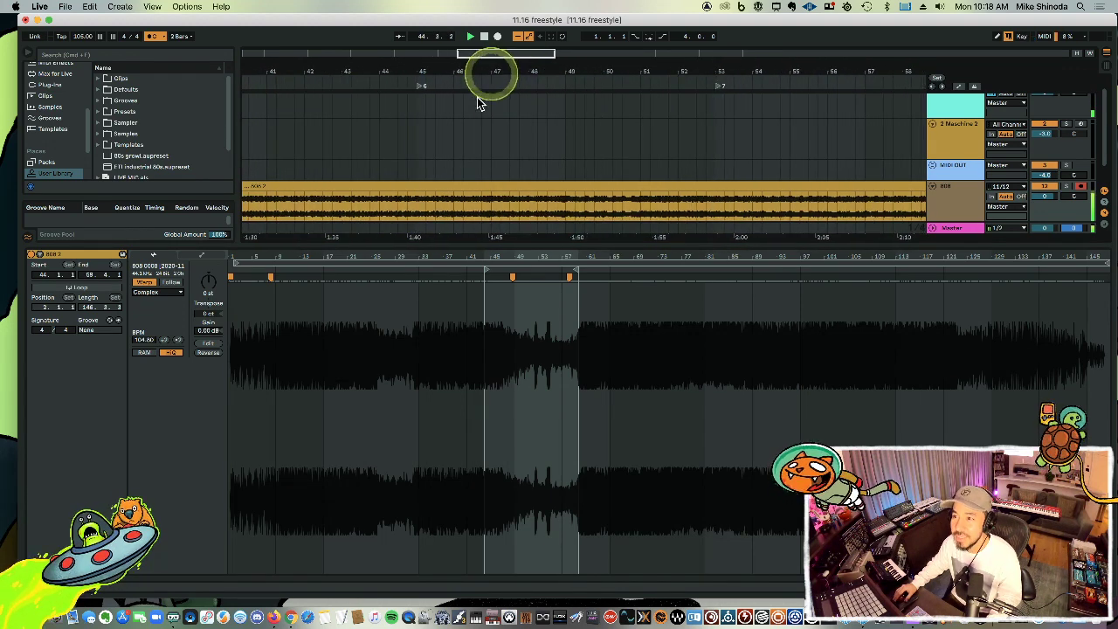
click(419, 211)
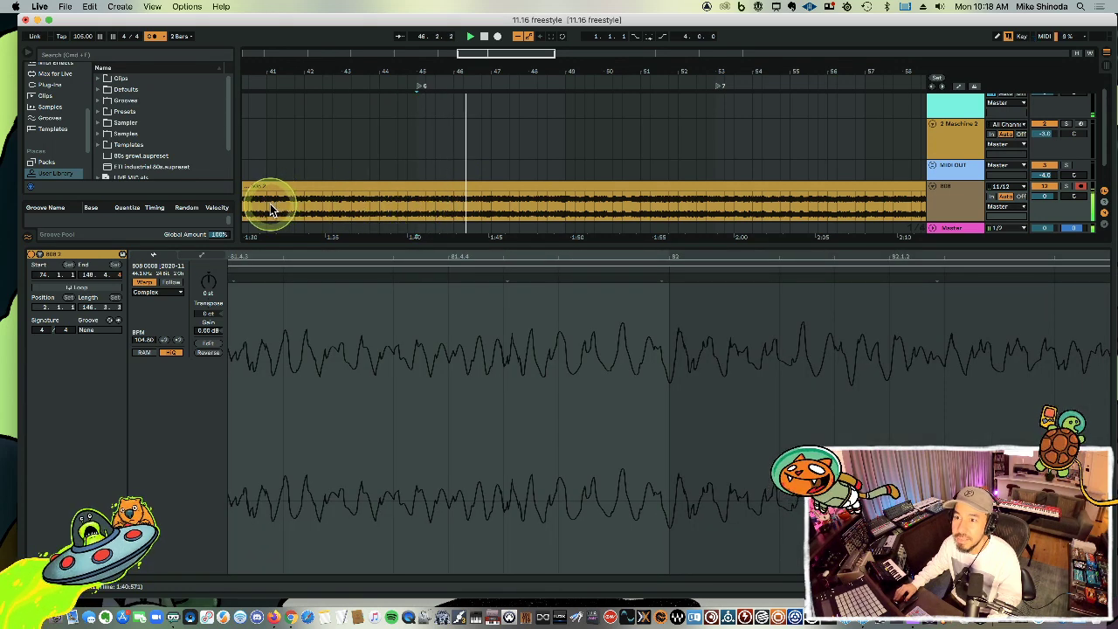
click(410, 210)
drag(407, 207, 415, 207)
key(super+e)
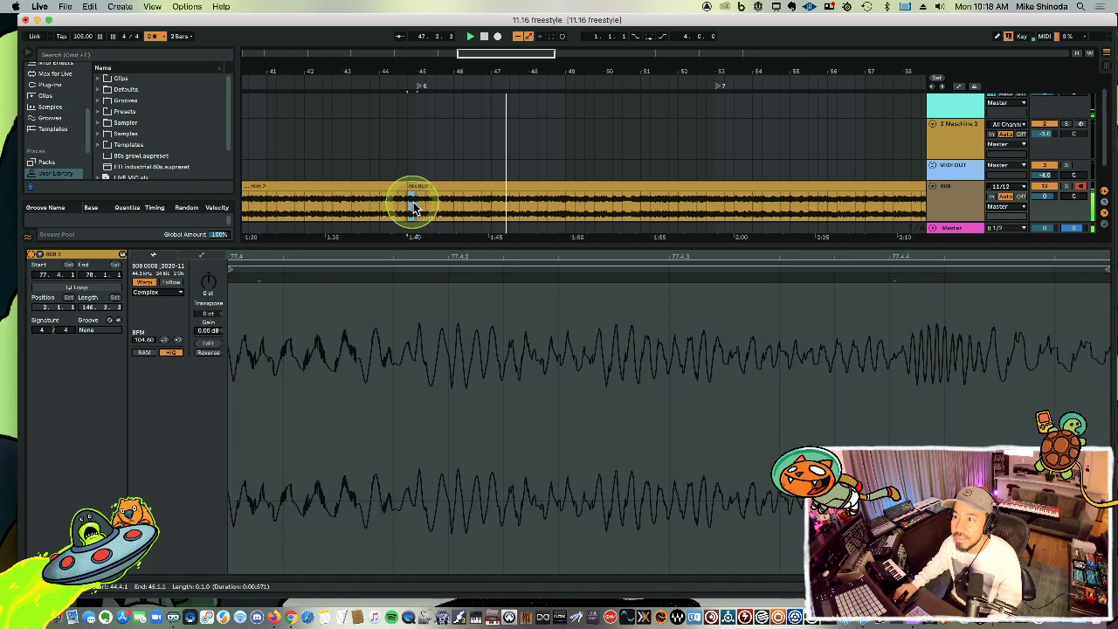
Split the 808 clip at 49.1.1, move everything after the split to bar 45, and audition the join.
click(567, 209)
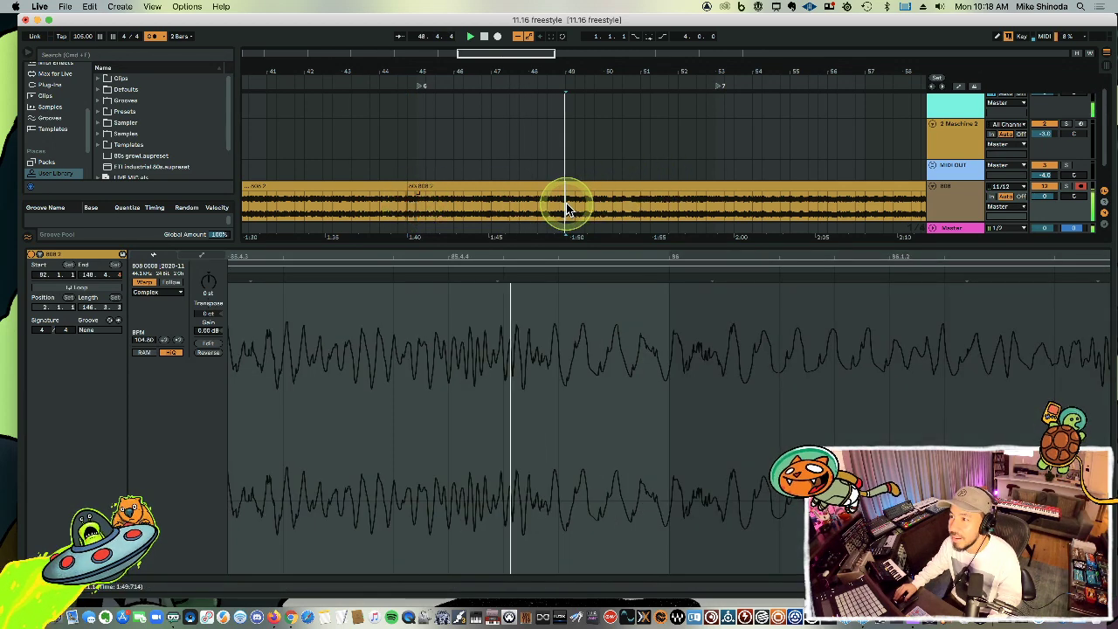
key(super+e)
click(586, 187)
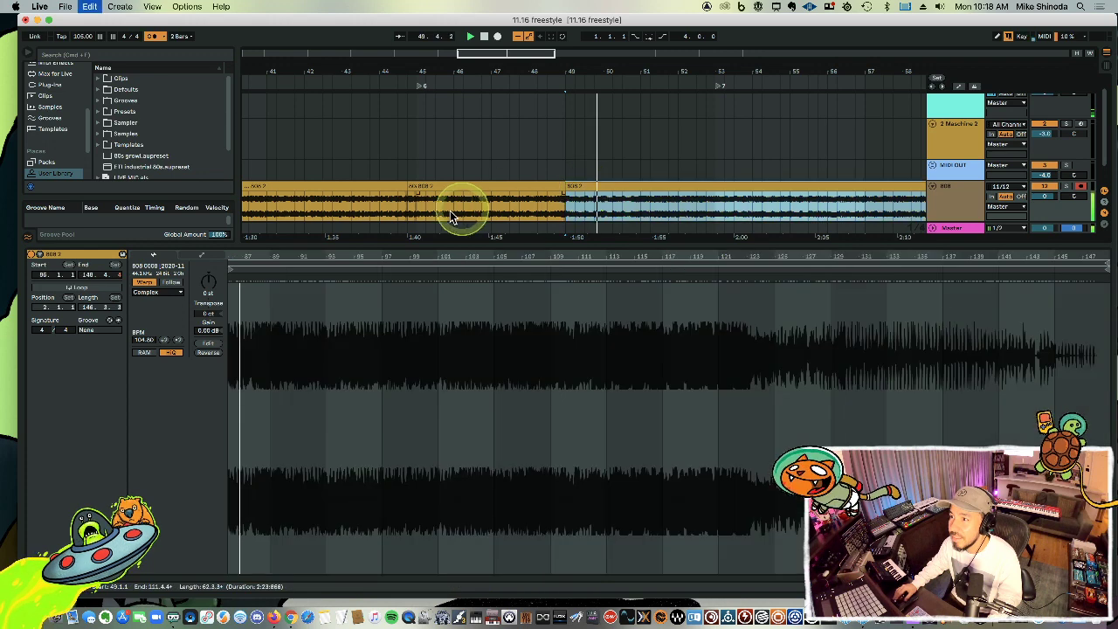
key(Delete)
click(422, 216)
key(super+z)
key(super+shift+z)
key(super+z)
click(393, 207)
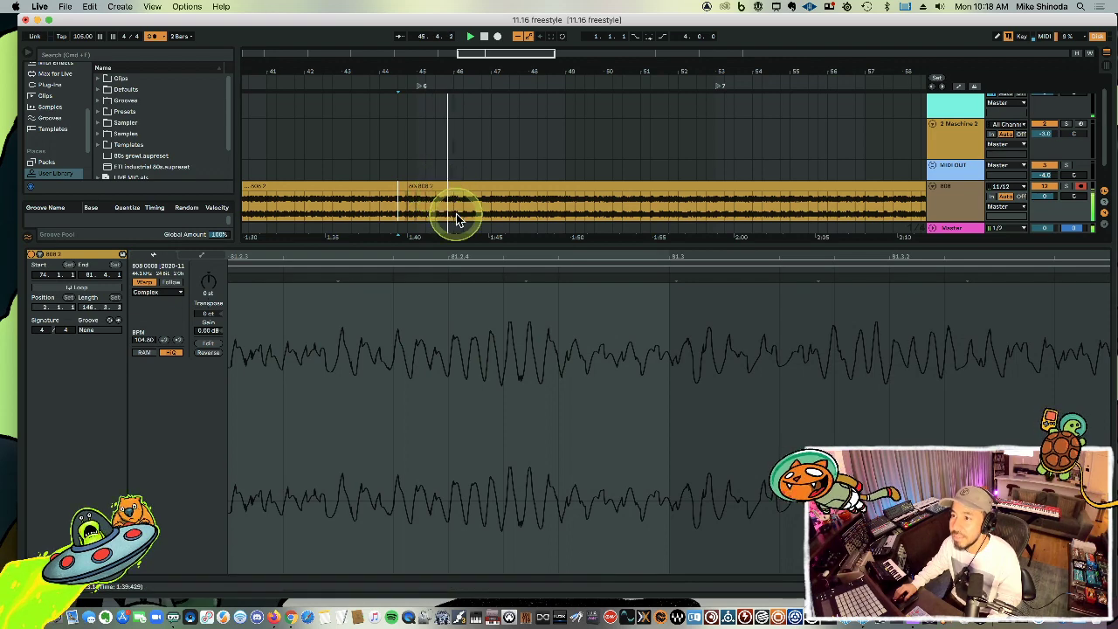
Cut the 808 audio from 47.1.1 to 49.1.1, move the following clip back to bar 47, and play from 44.4.
click(455, 214)
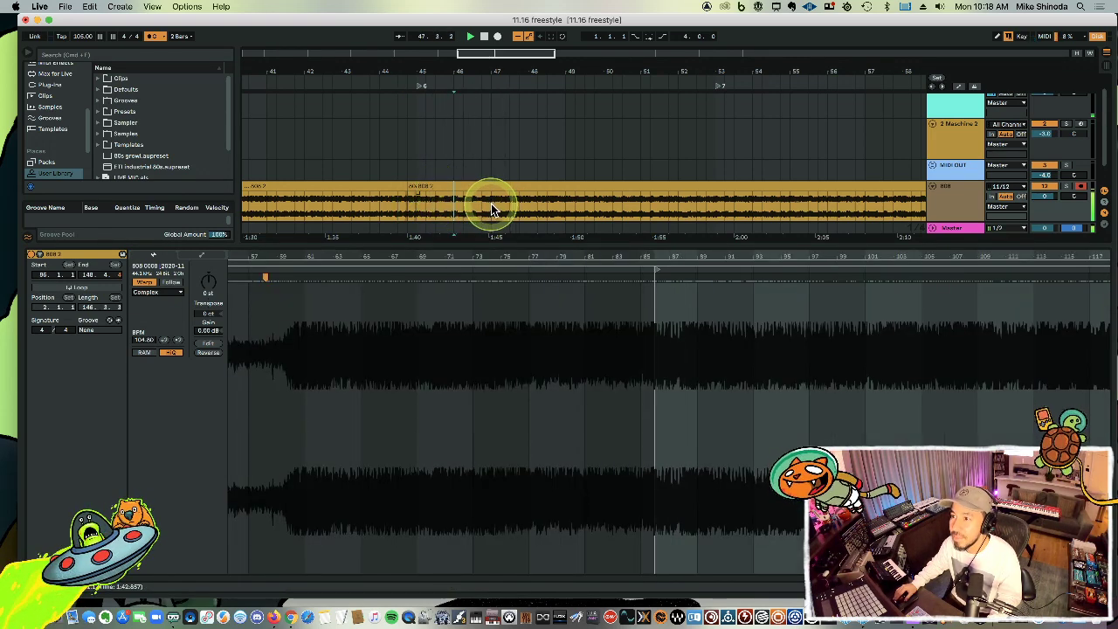
click(566, 207)
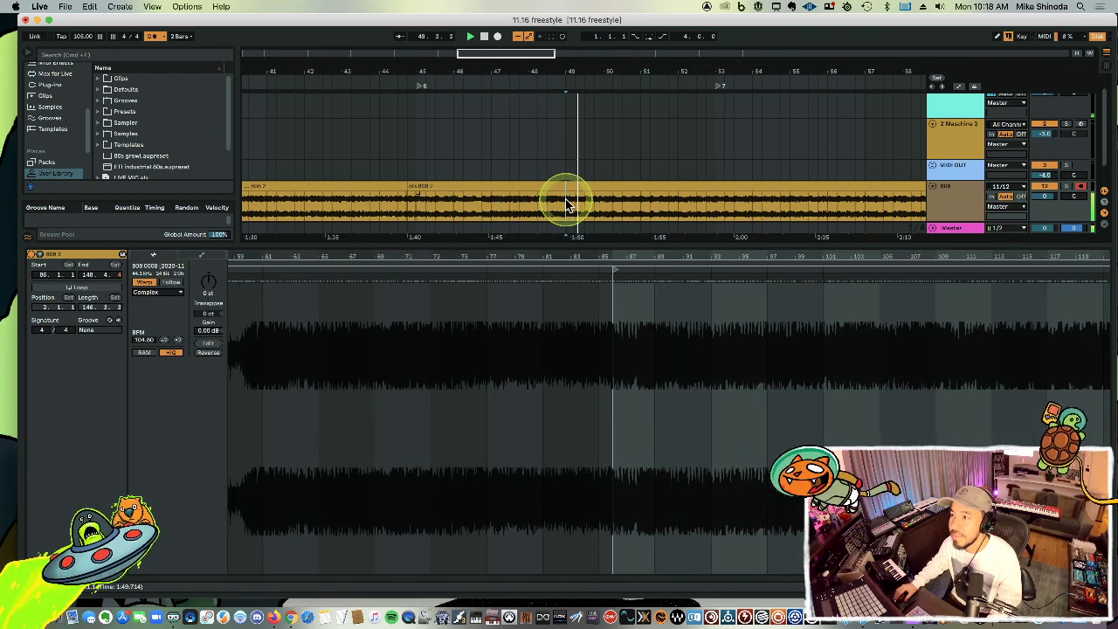
drag(585, 70, 584, 70)
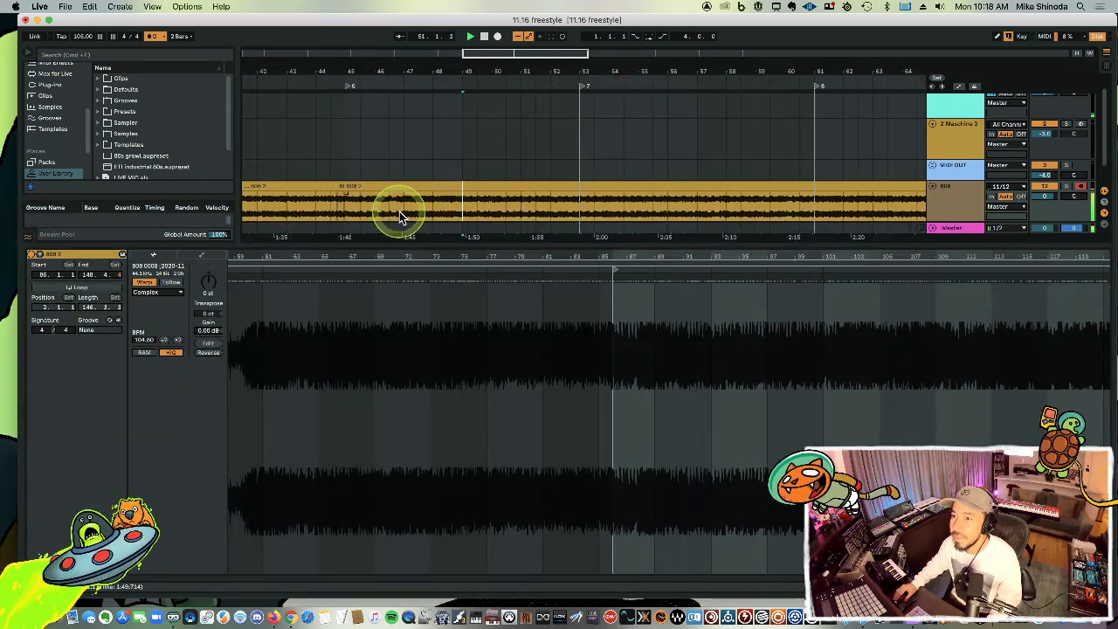
shift+click(402, 211)
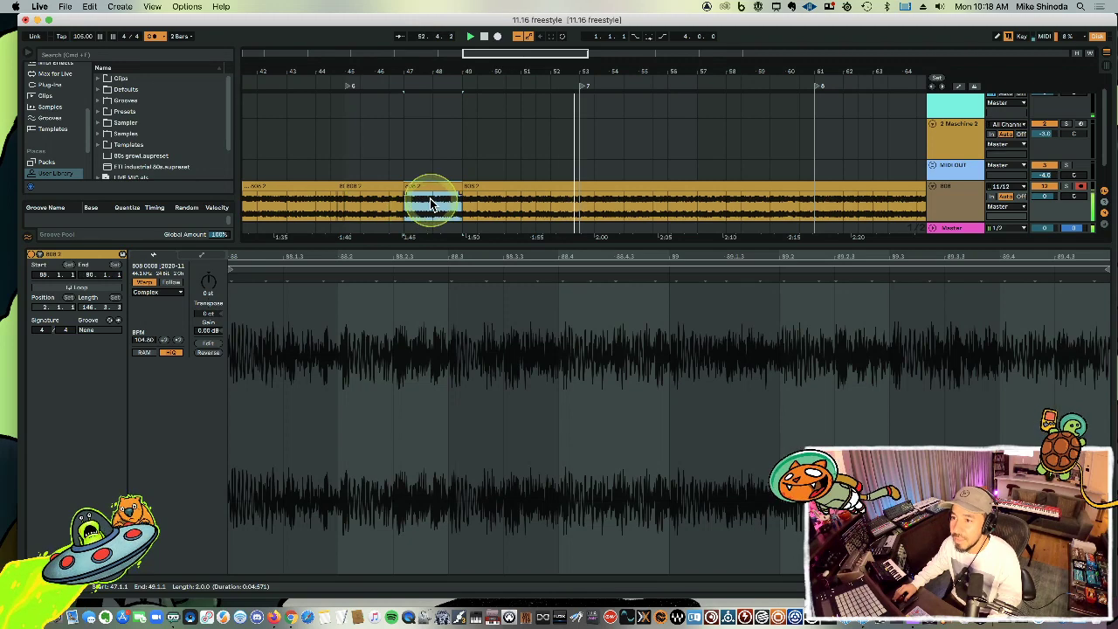
key(space)
key(Delete)
drag(485, 187, 425, 193)
click(338, 208)
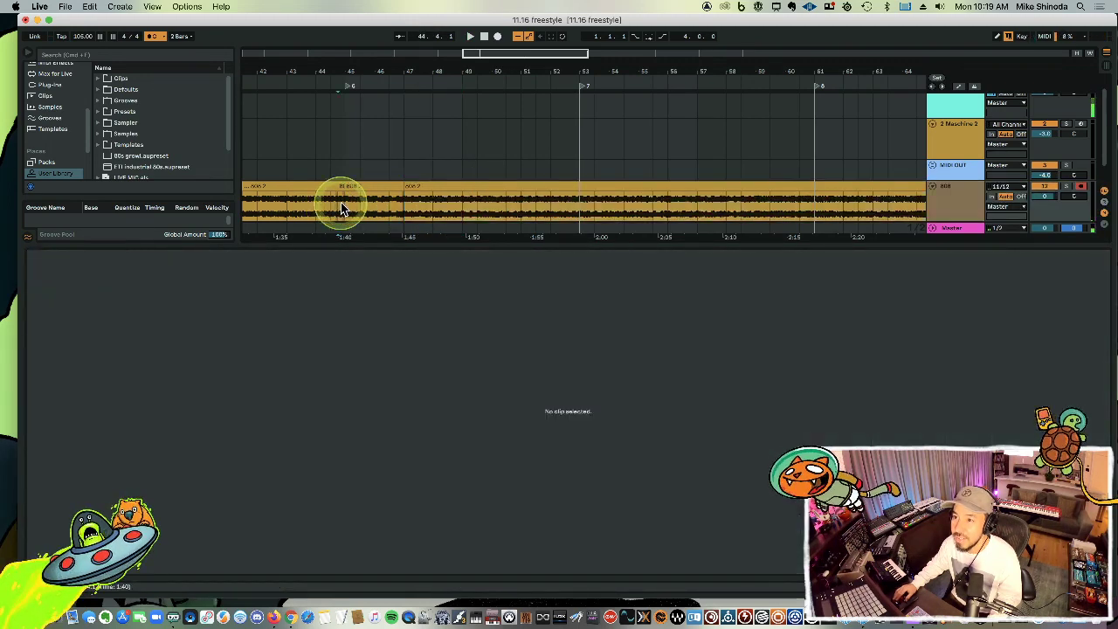
key(space)
Paste the cut two-bar 808 section at 49.1.1, replacing the audio up to bar 51.
click(462, 200)
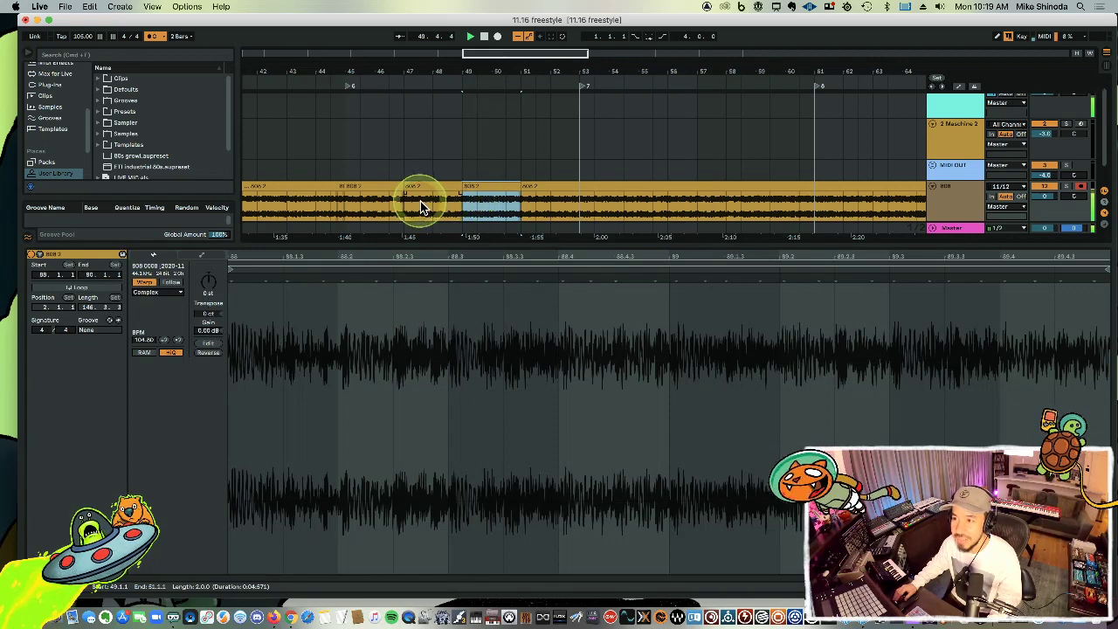
click(393, 196)
drag(395, 196, 369, 192)
click(461, 206)
drag(460, 204, 486, 198)
Split the 808 clip at 53.1.1.
click(582, 203)
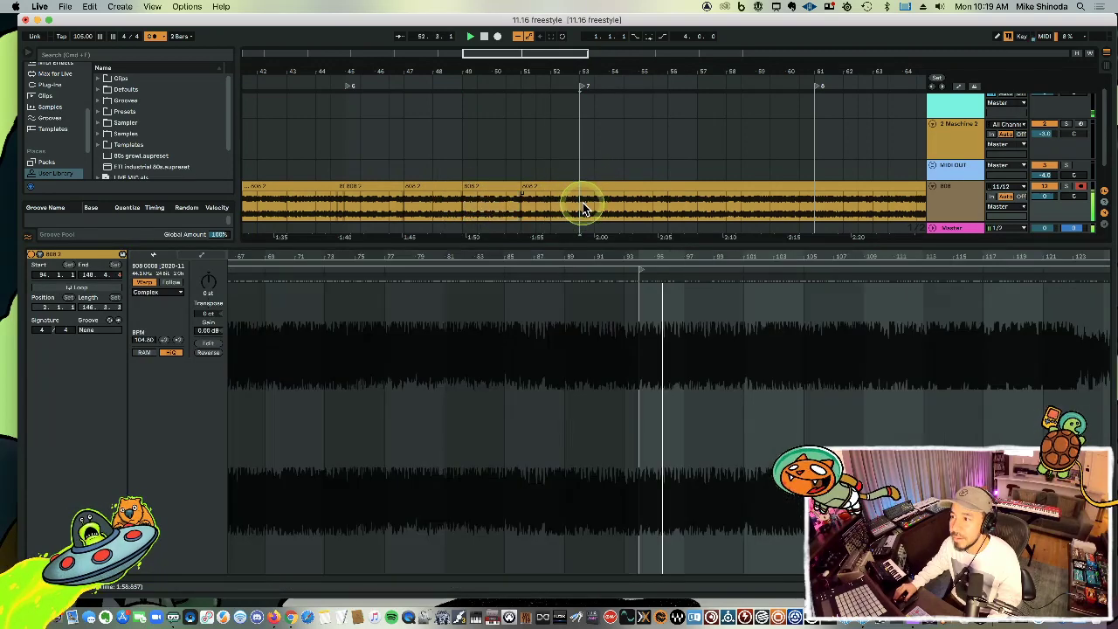
key(super+e)
drag(625, 70, 396, 89)
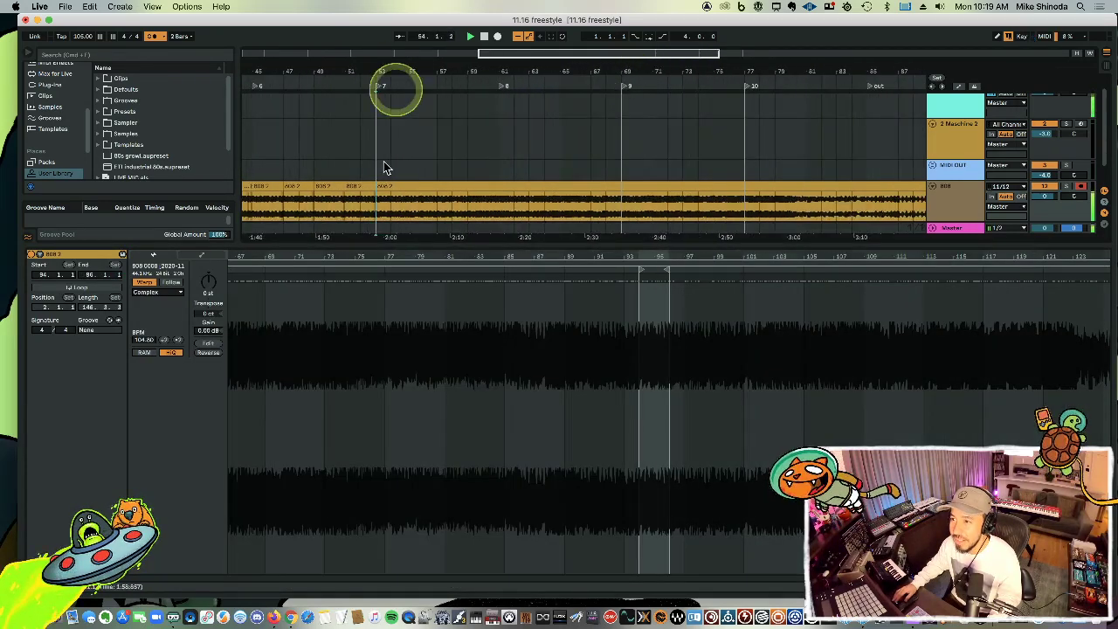
Cut the 808 audio from 61.1.1 onward, paste it at 53.1.1, and audition the join.
click(498, 214)
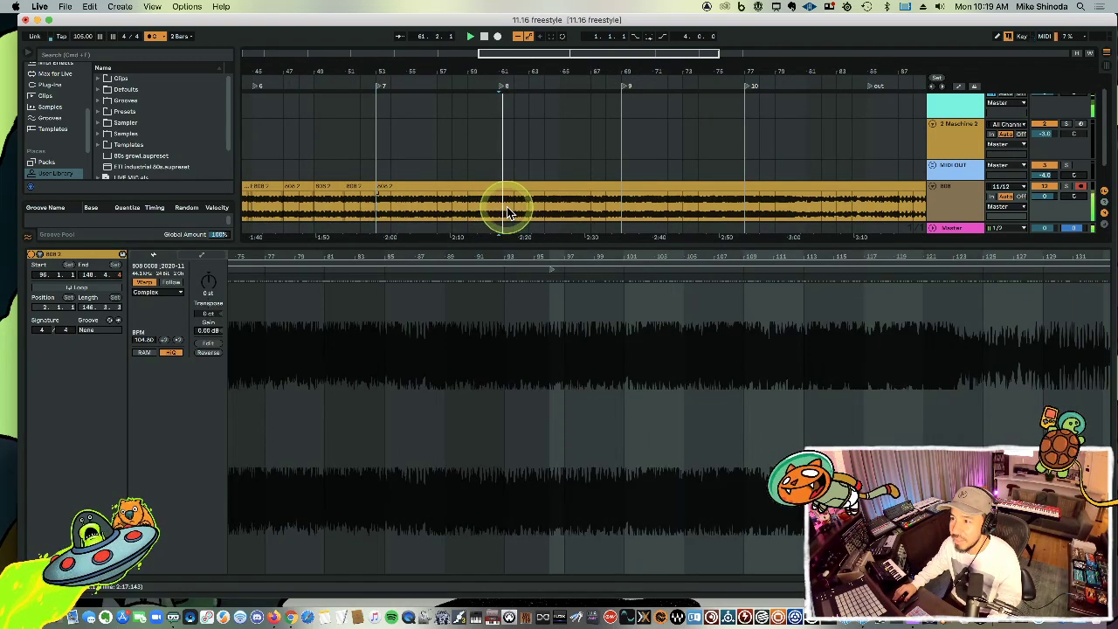
key(super+e)
click(514, 188)
key(Delete)
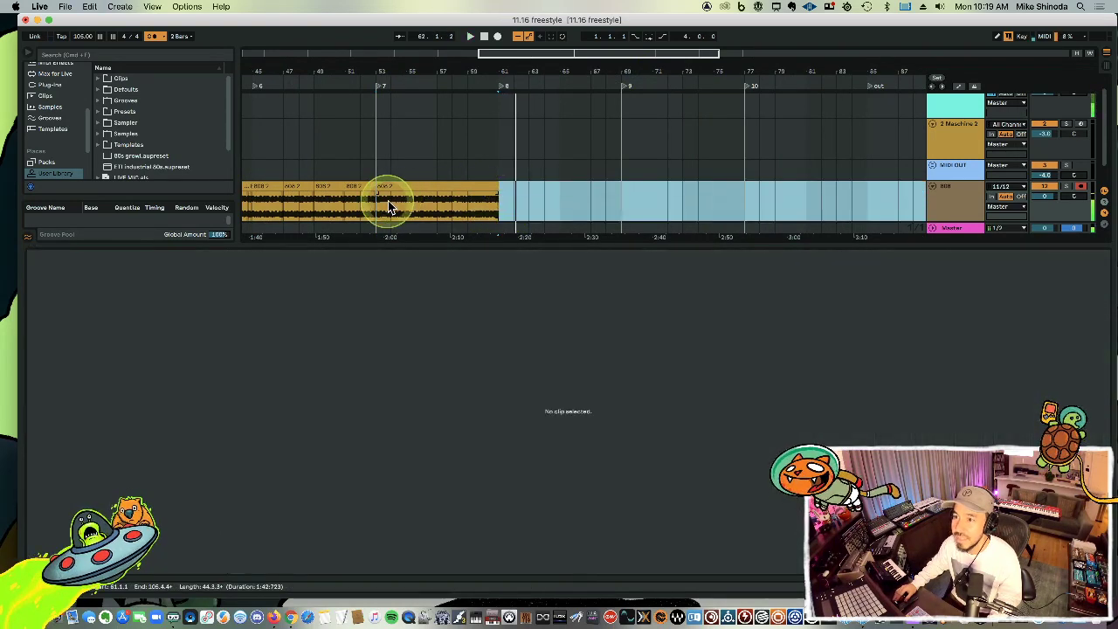
key(space)
click(380, 209)
key(super+z)
key(super+z)
click(354, 170)
key(space)
mouse_move(374, 66)
mouse_down()
mouse_move(390, 73)
mouse_move(375, 70)
mouse_up()
key(space)
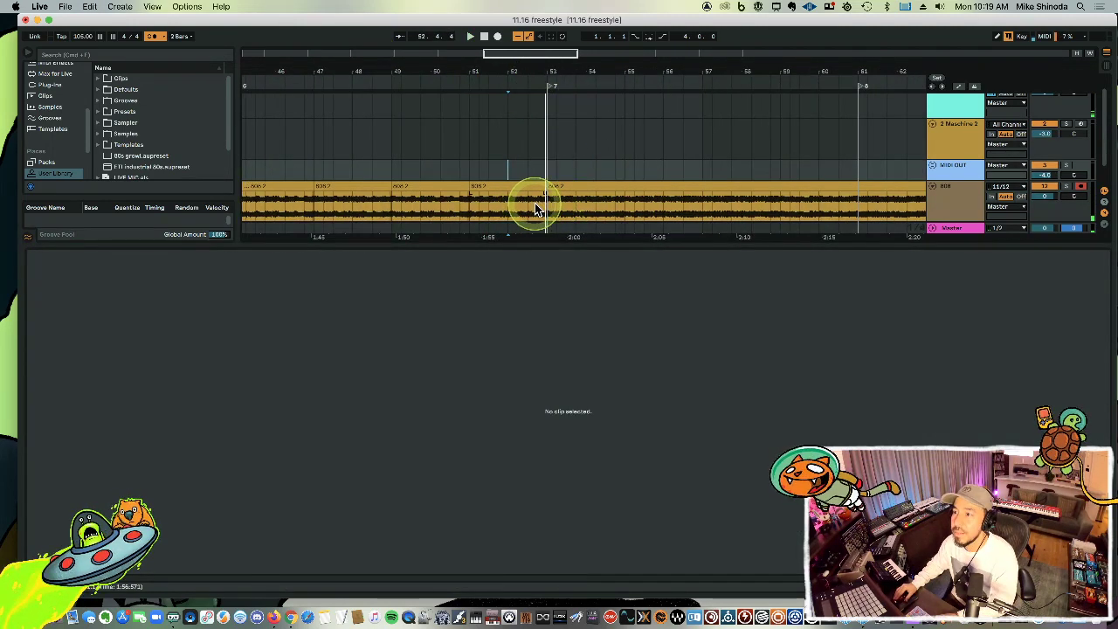
Delete the last beat of 808 audio before 53.1.1 and play the gap from 52.1.1.
drag(535, 205, 546, 204)
key(Delete)
click(511, 157)
key(space)
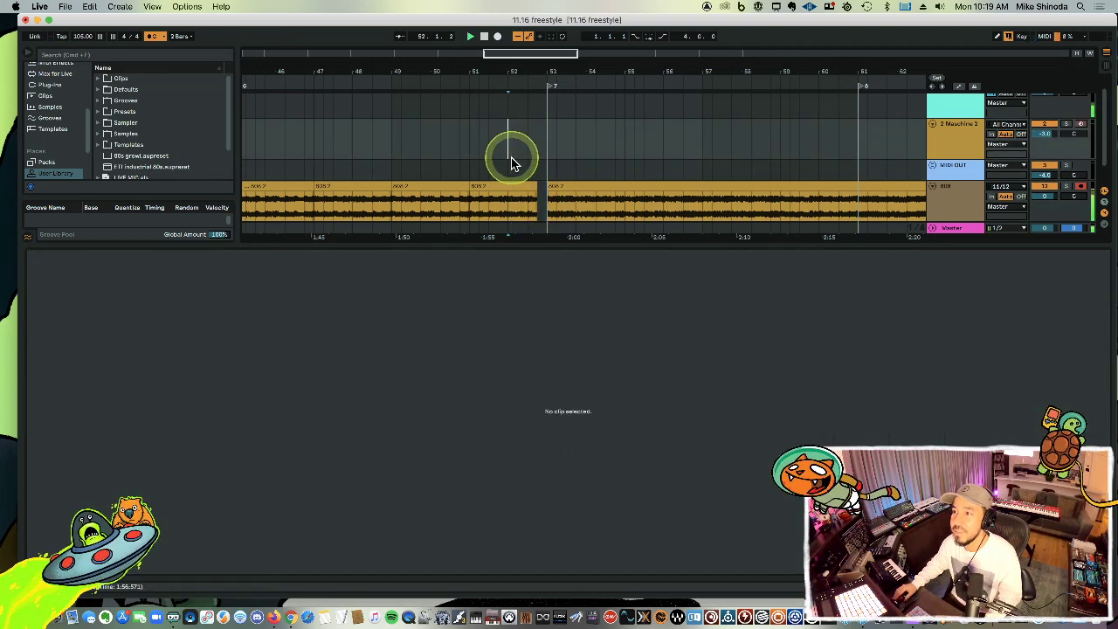
click(561, 66)
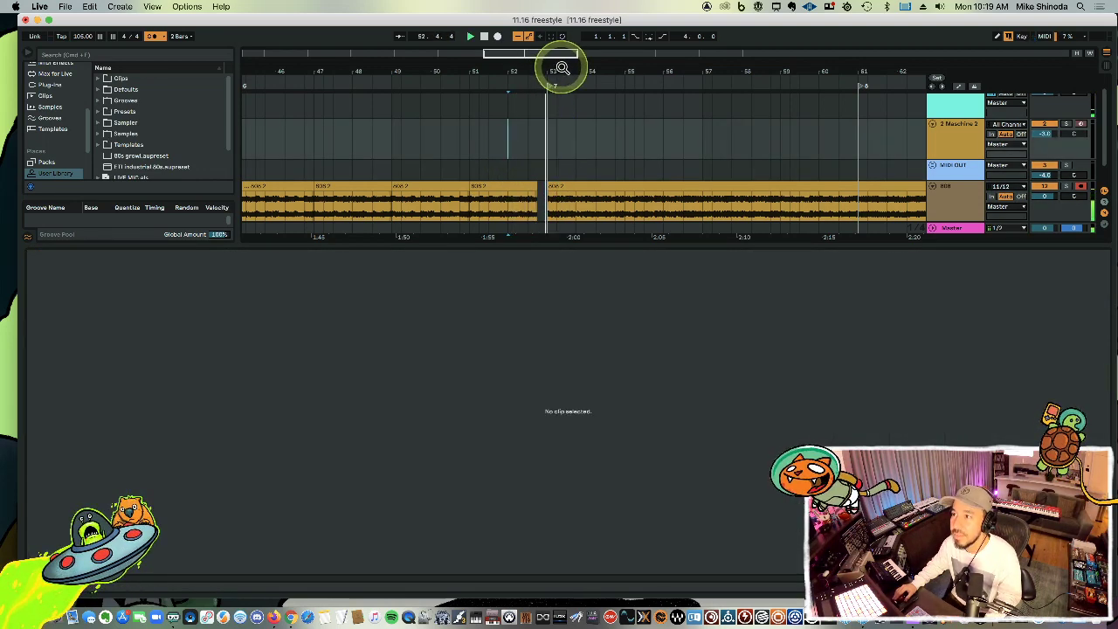
drag(561, 66, 562, 72)
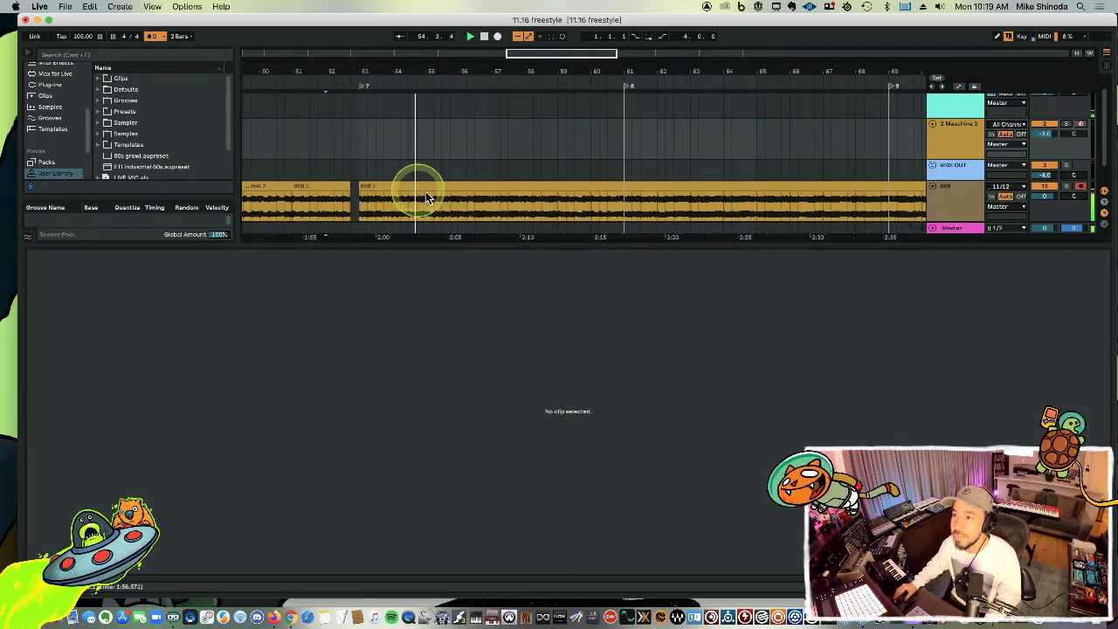
Duplicate the two-bar 808 section at 53.1.1 three times, up to 61.1.1, and audition the audio from bar 61.
drag(426, 203, 539, 175)
key(super+d)
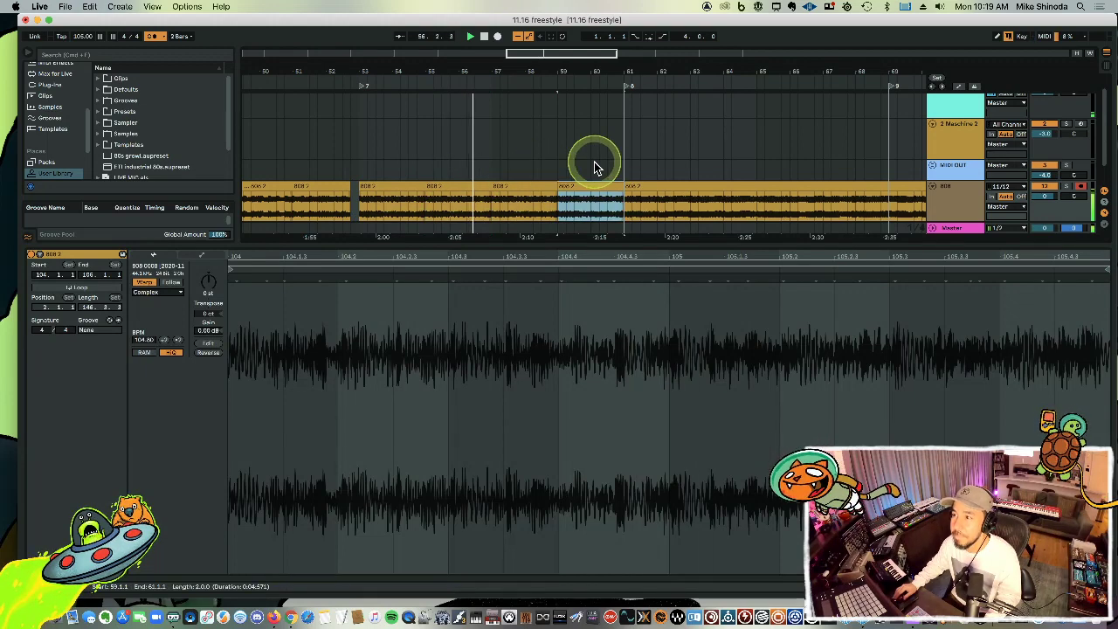
mouse_move(637, 70)
mouse_down()
mouse_move(632, 62)
mouse_move(637, 70)
mouse_up()
drag(481, 68, 480, 65)
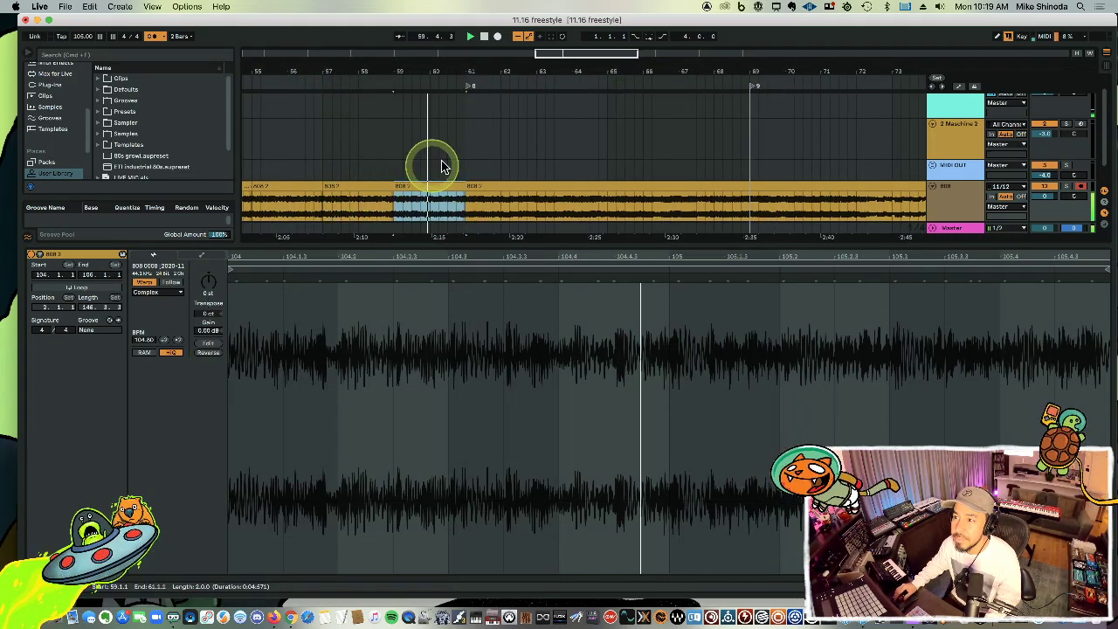
click(494, 160)
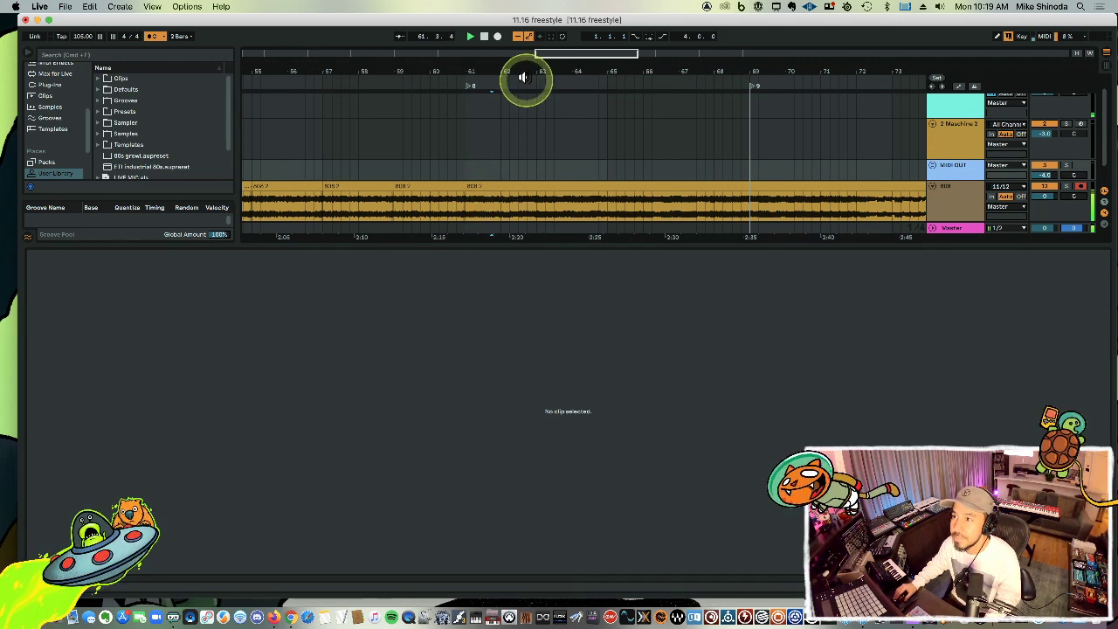
drag(529, 69, 580, 181)
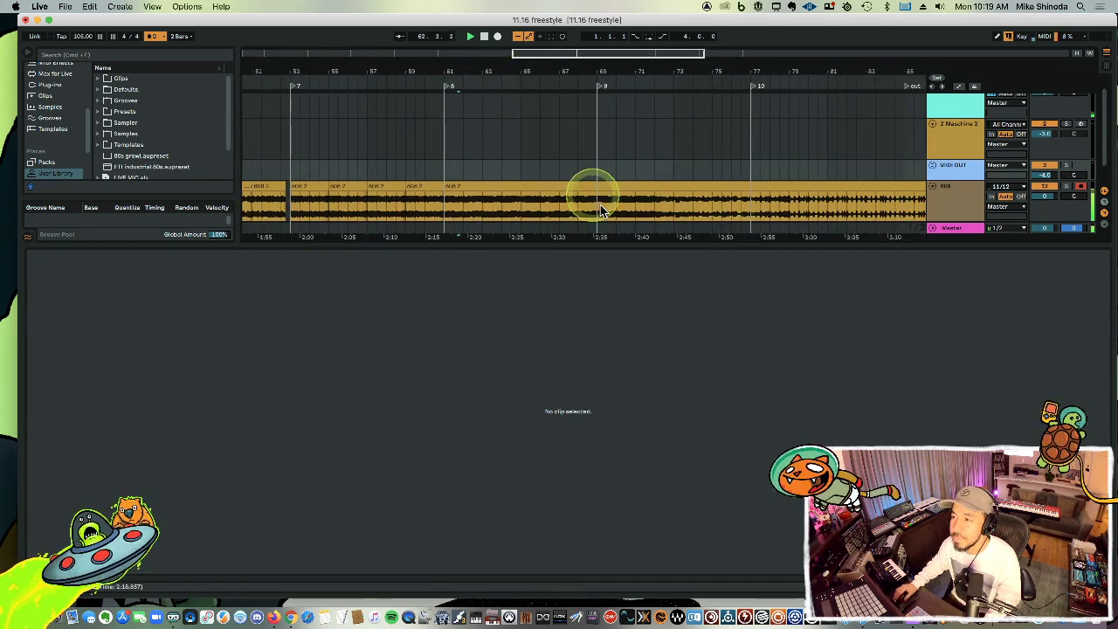
Play the 808 from 69.1.1 and split its clip at 72.1.1.
click(600, 210)
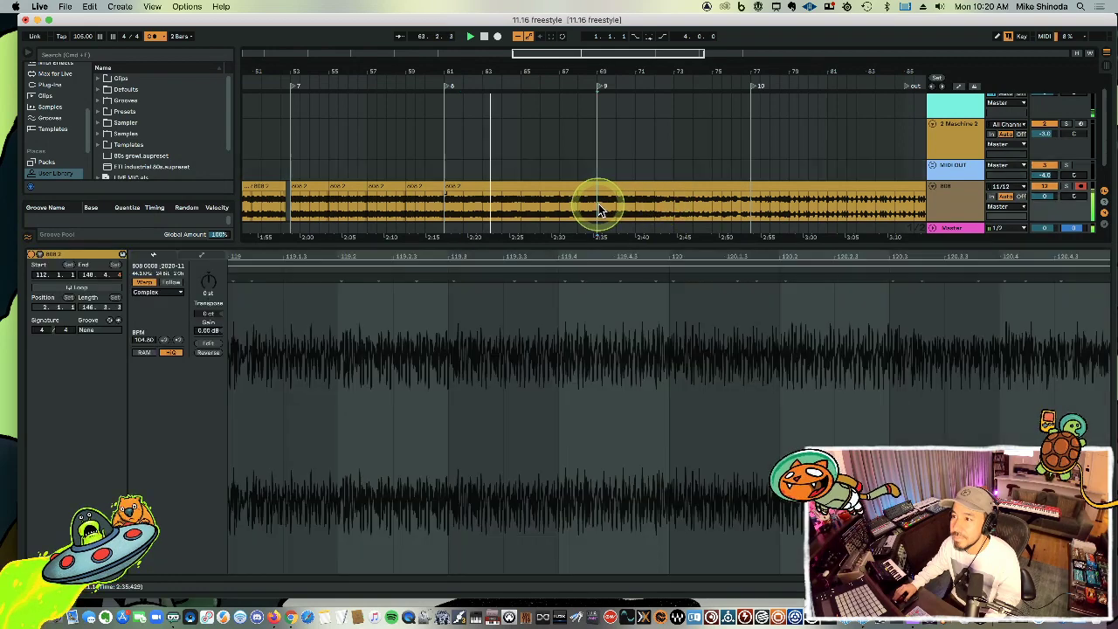
key(space)
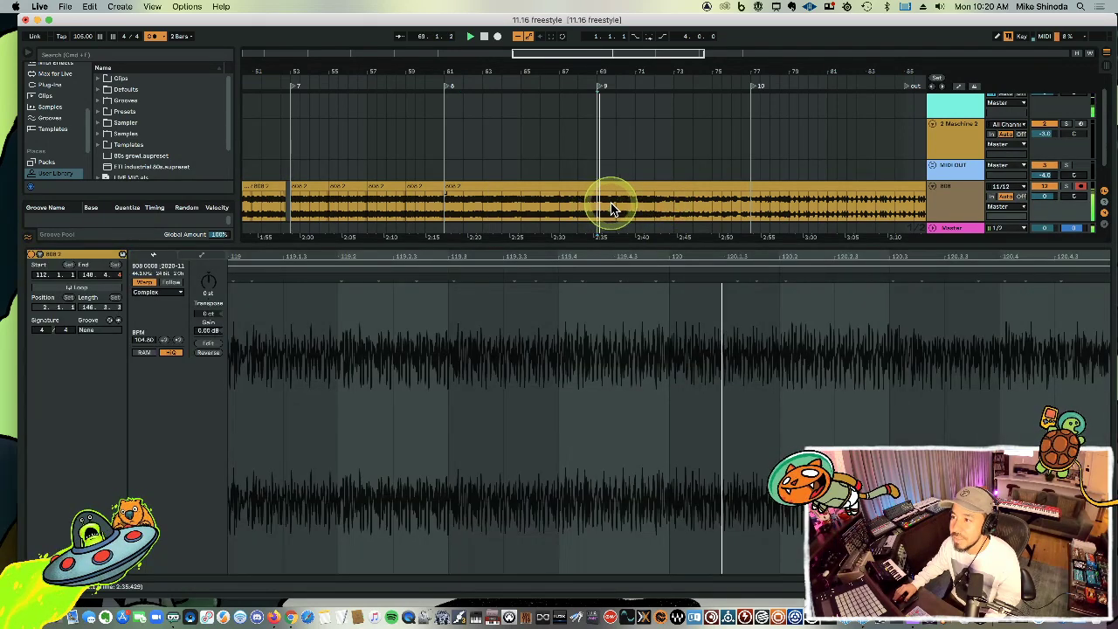
click(656, 204)
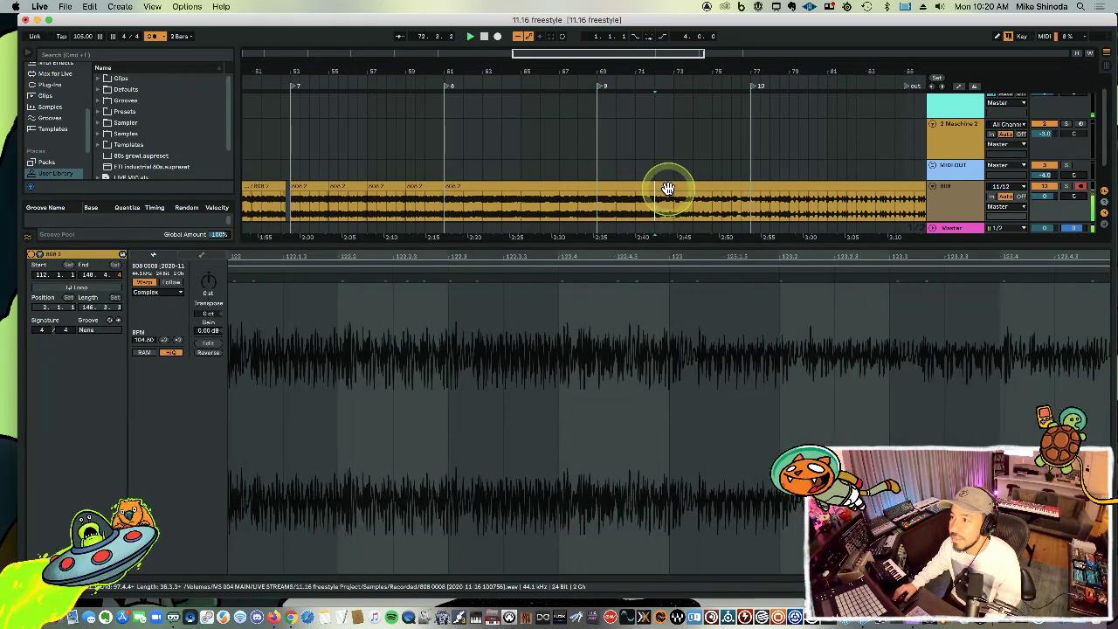
key(super+e)
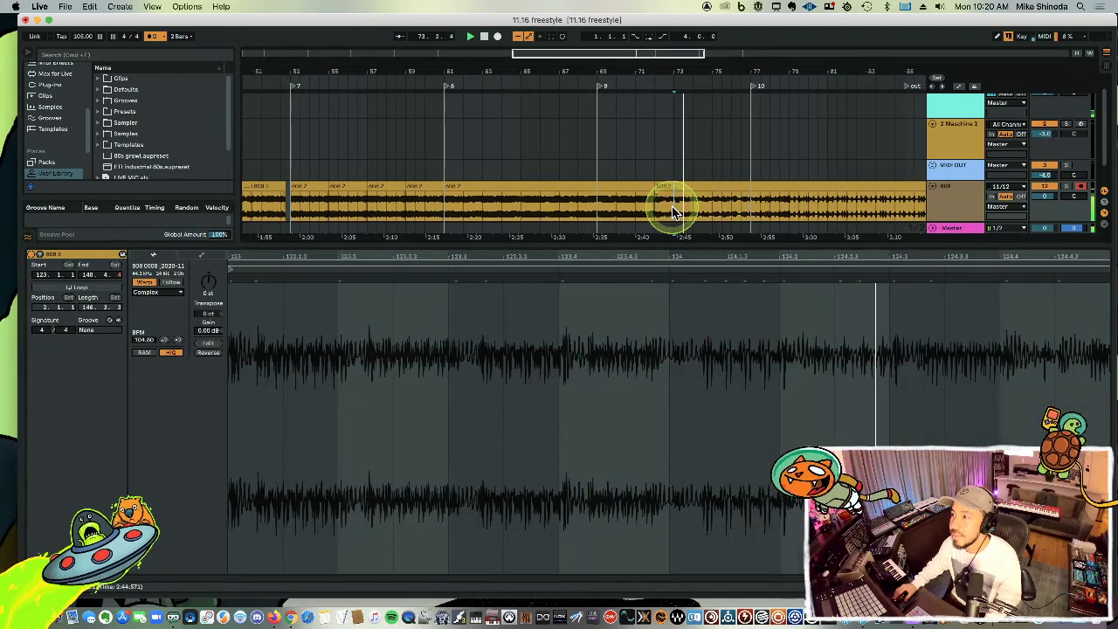
Cut the 808 audio from 73.1.1 onward, paste it at 65.1.1, and extend the pasted clip's start back to 63.1.1.
click(684, 186)
key(Delete)
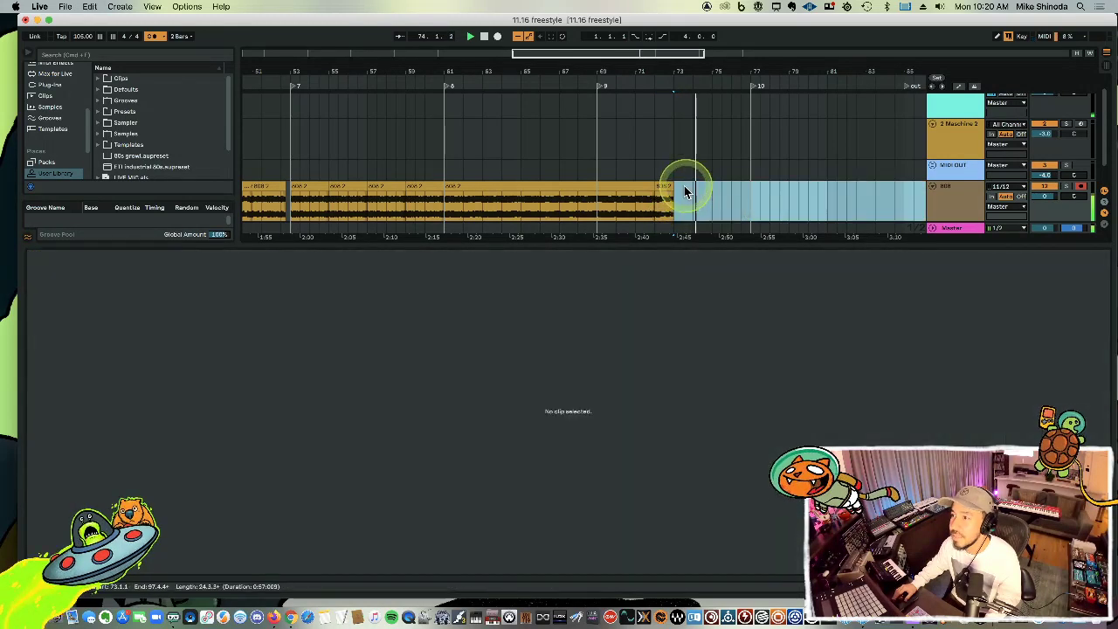
click(518, 202)
key(space)
key(super+v)
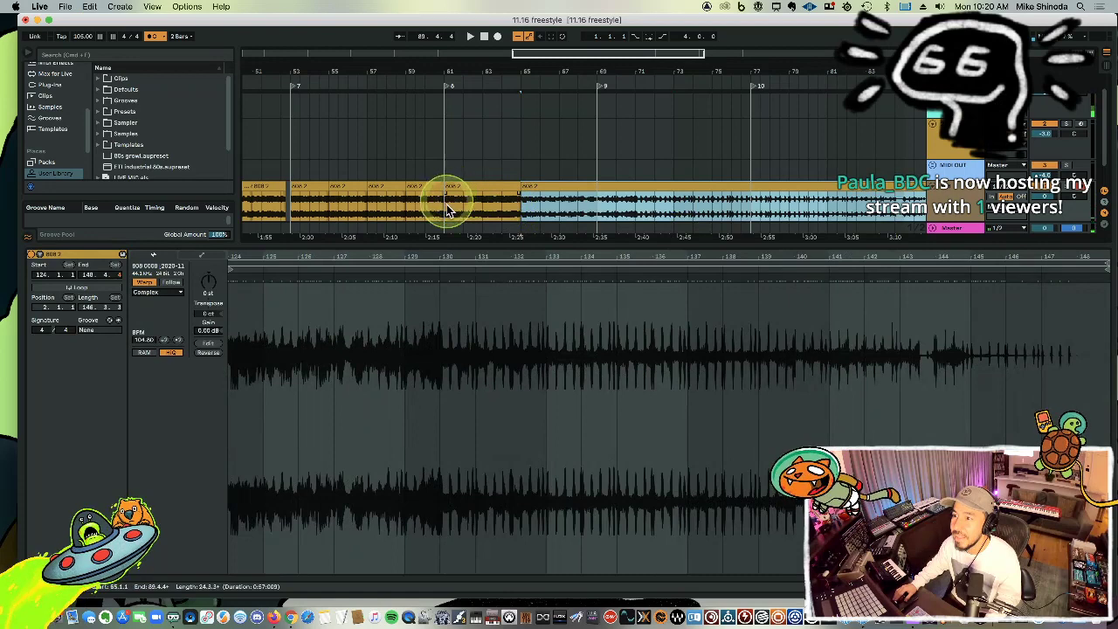
click(447, 209)
drag(522, 186, 483, 185)
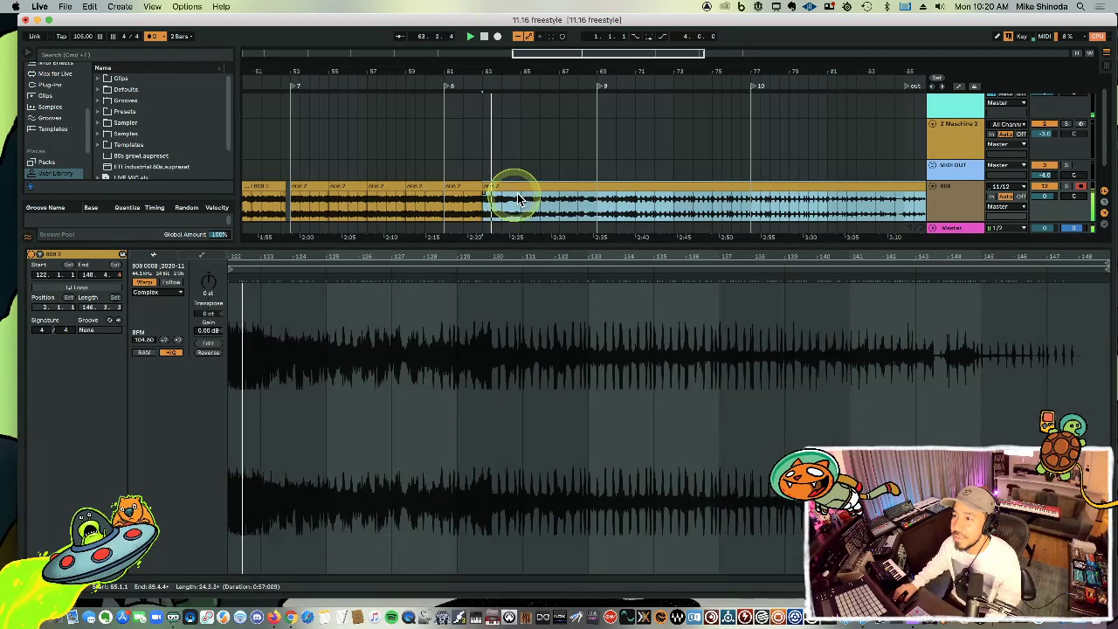
Split the 808 clip at 77.1.1, cut everything after the split, and paste it at 69.1.1.
drag(573, 73, 572, 70)
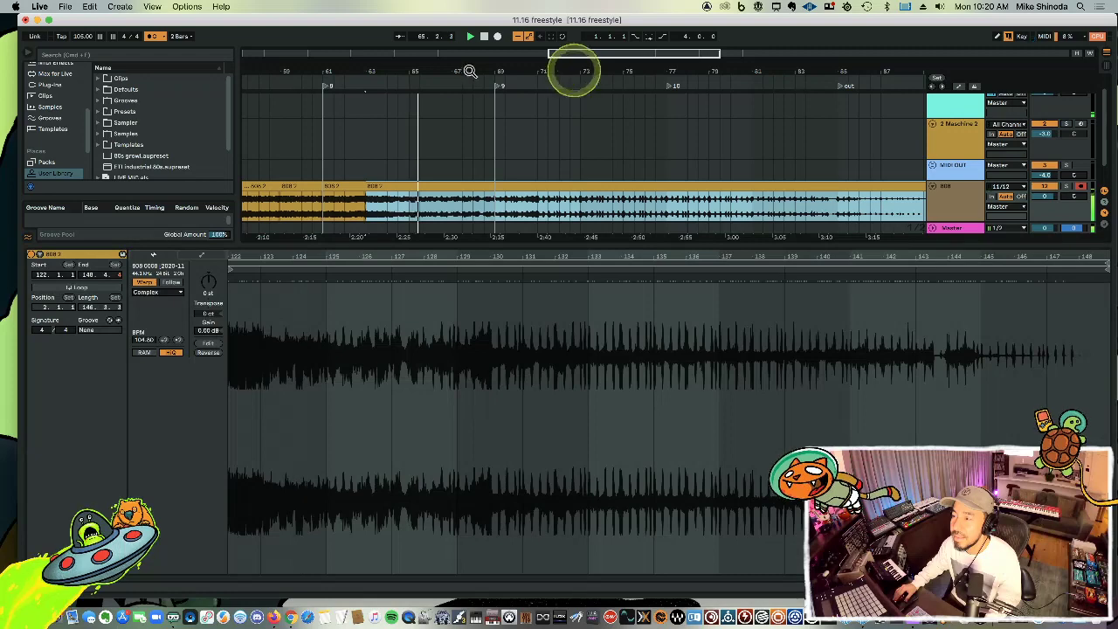
click(668, 197)
click(681, 186)
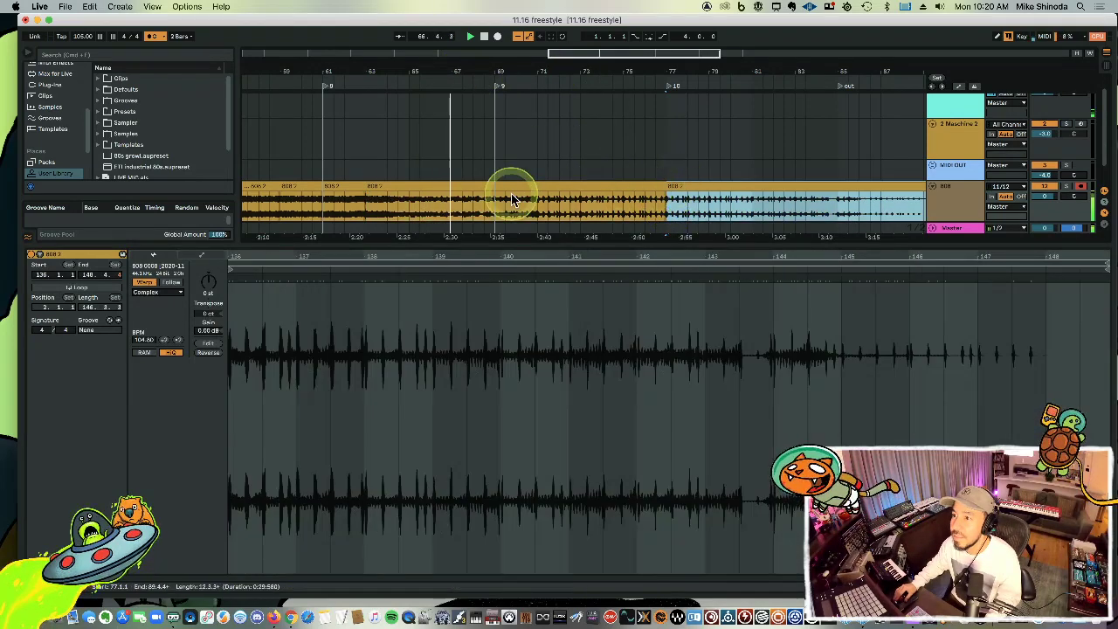
key(super+x)
click(495, 207)
key(super+v)
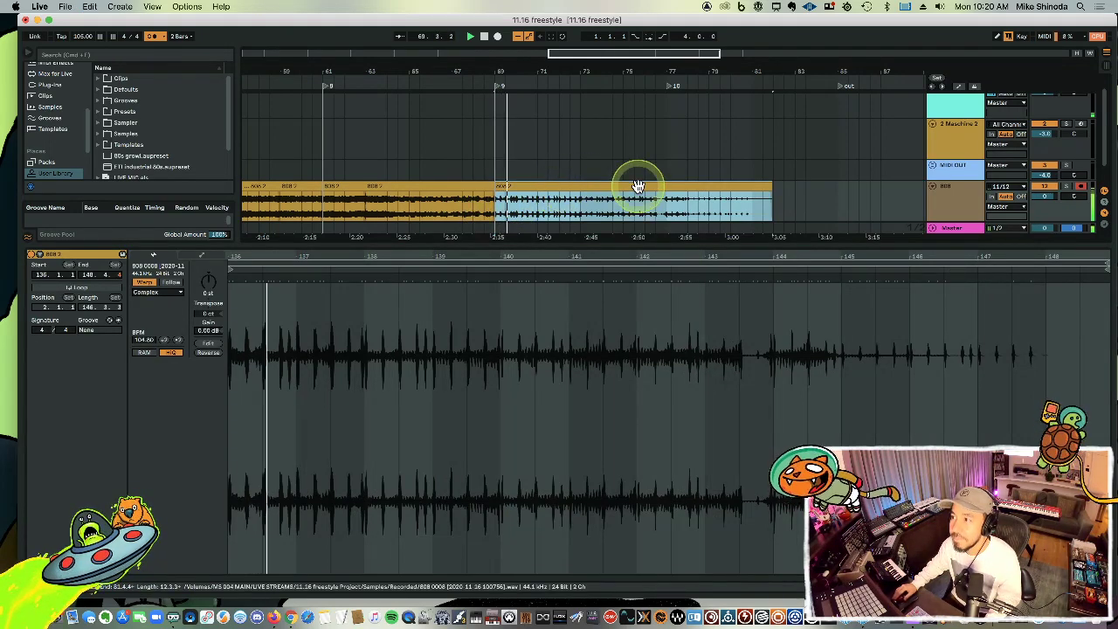
Try moving the 808 audio between 77.1.1 and 82.1.1 back to 73.1.1, and undo the move.
drag(779, 207, 669, 206)
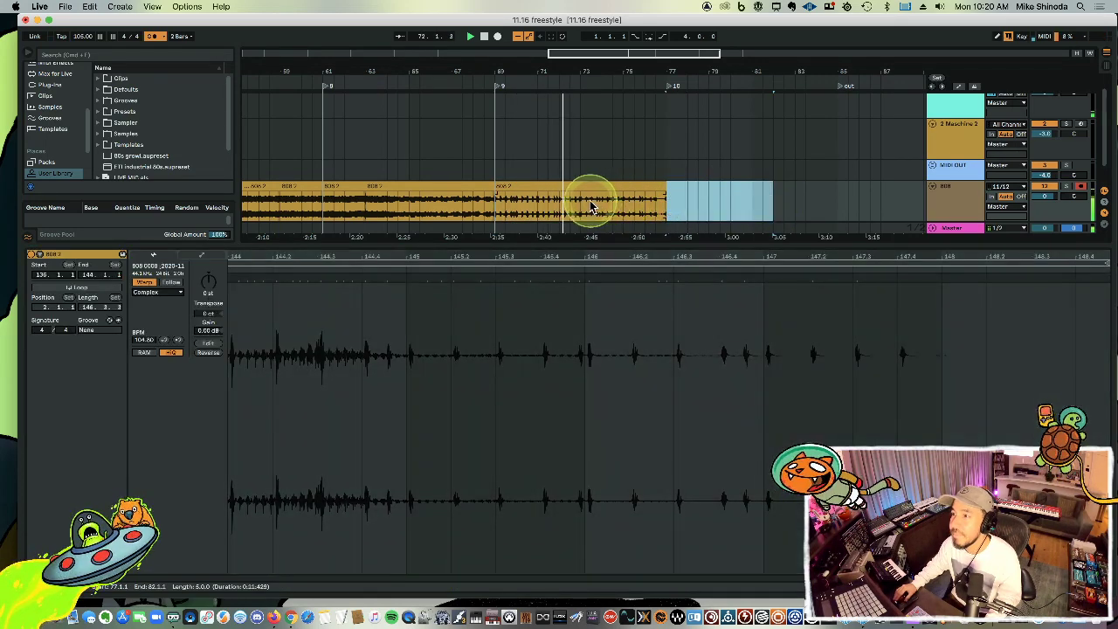
click(584, 206)
key(super+v)
key(space)
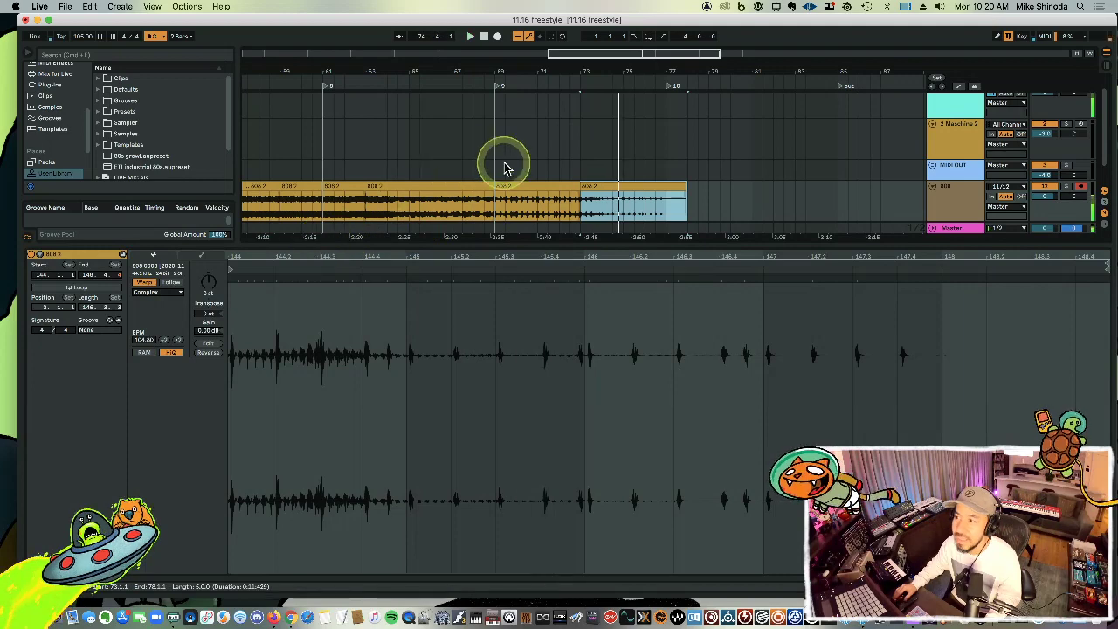
key(super+z)
key(super+z)
Examine the 808 waveform around the start of the clip at 69.1.1 and audition the transition into it.
click(576, 195)
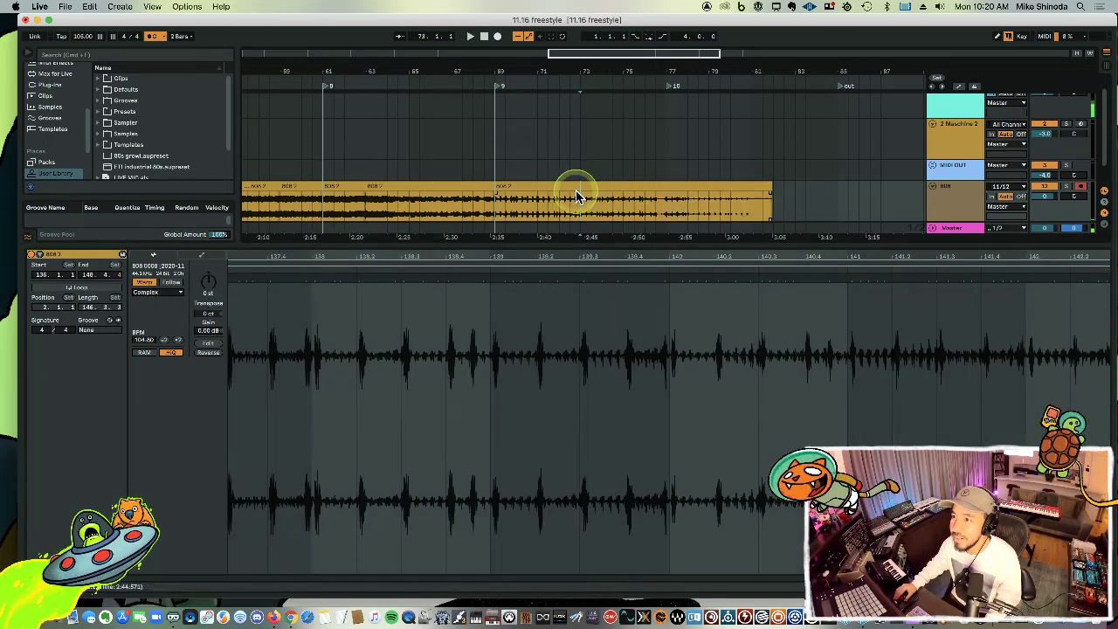
click(576, 197)
mouse_move(258, 252)
mouse_down()
mouse_move(542, 252)
mouse_move(467, 278)
mouse_up()
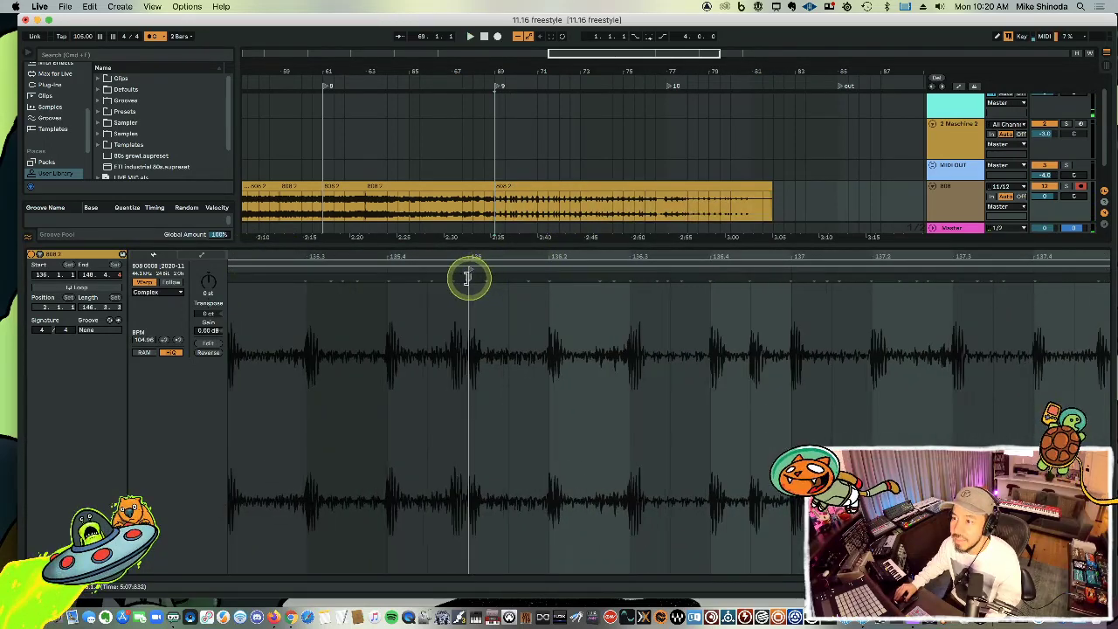
click(484, 198)
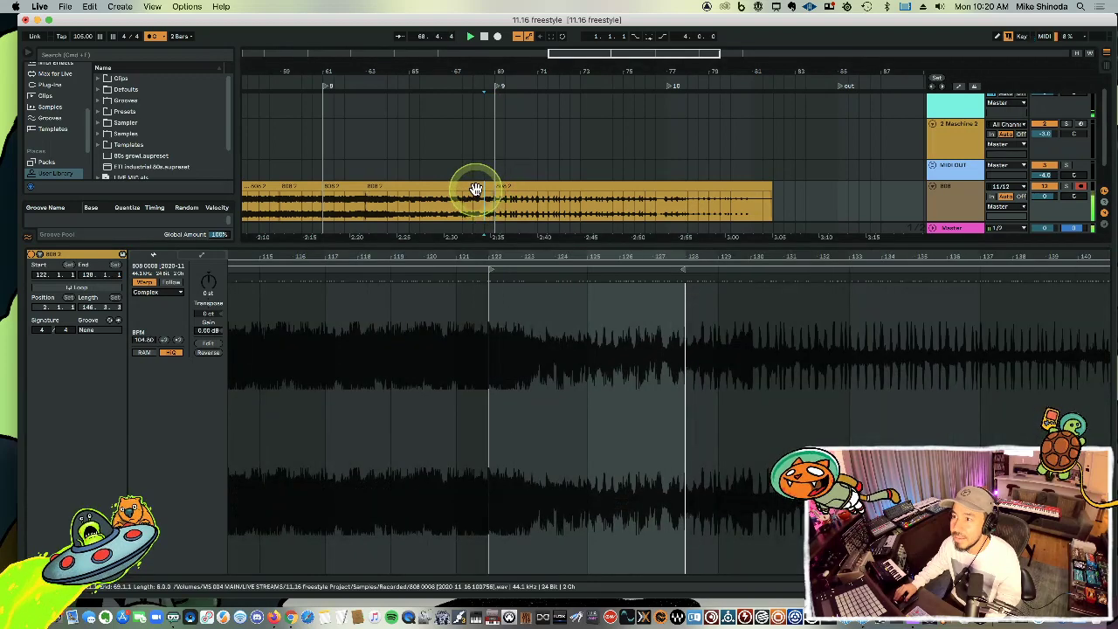
click(477, 190)
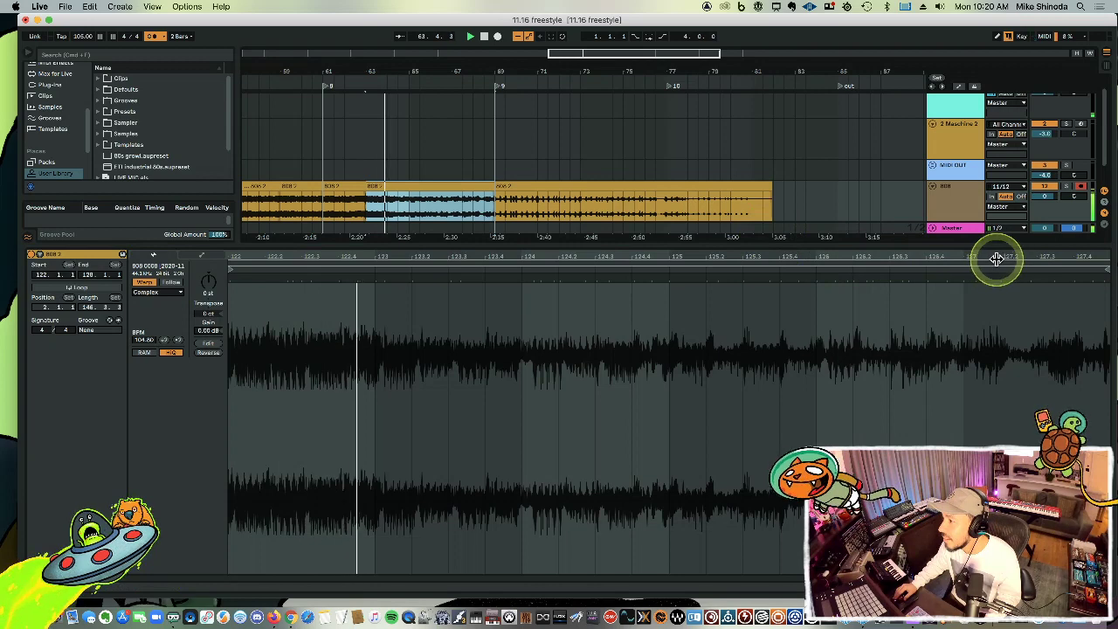
click(534, 190)
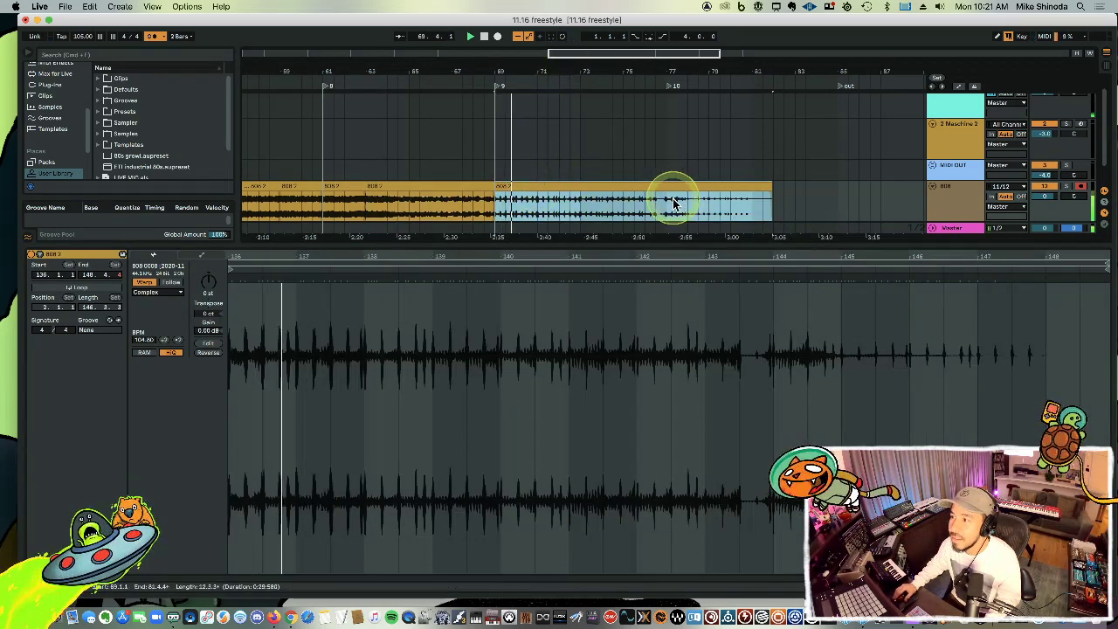
Cut the 808 ending between 77.1.1 and 84.1.1, paste it at 73.1.1, and play through to the end.
drag(665, 206, 816, 205)
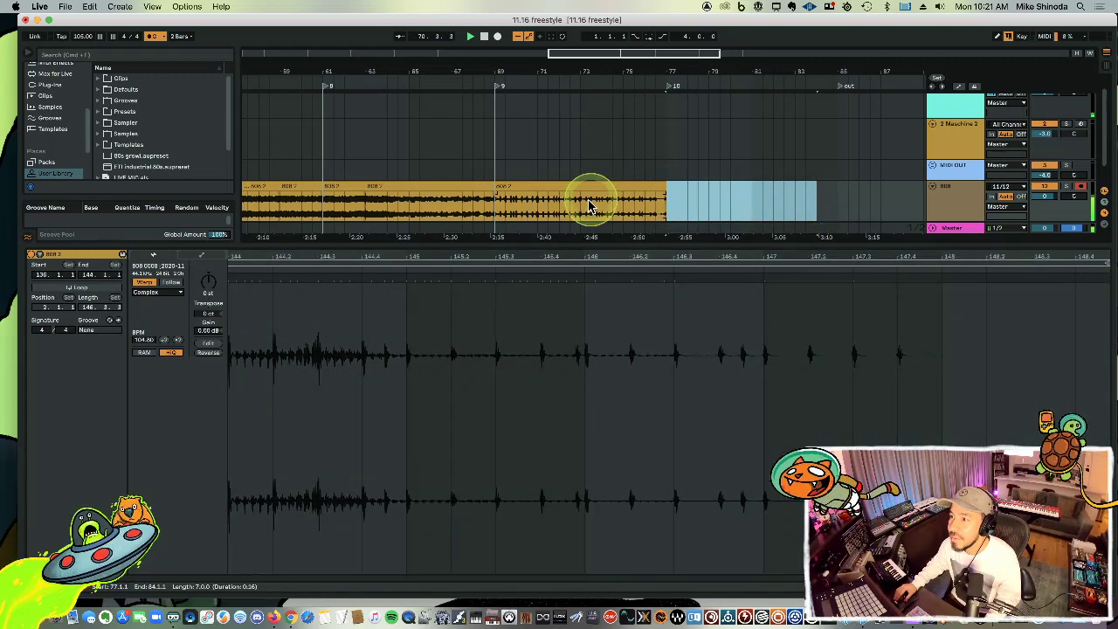
click(585, 207)
key(super+v)
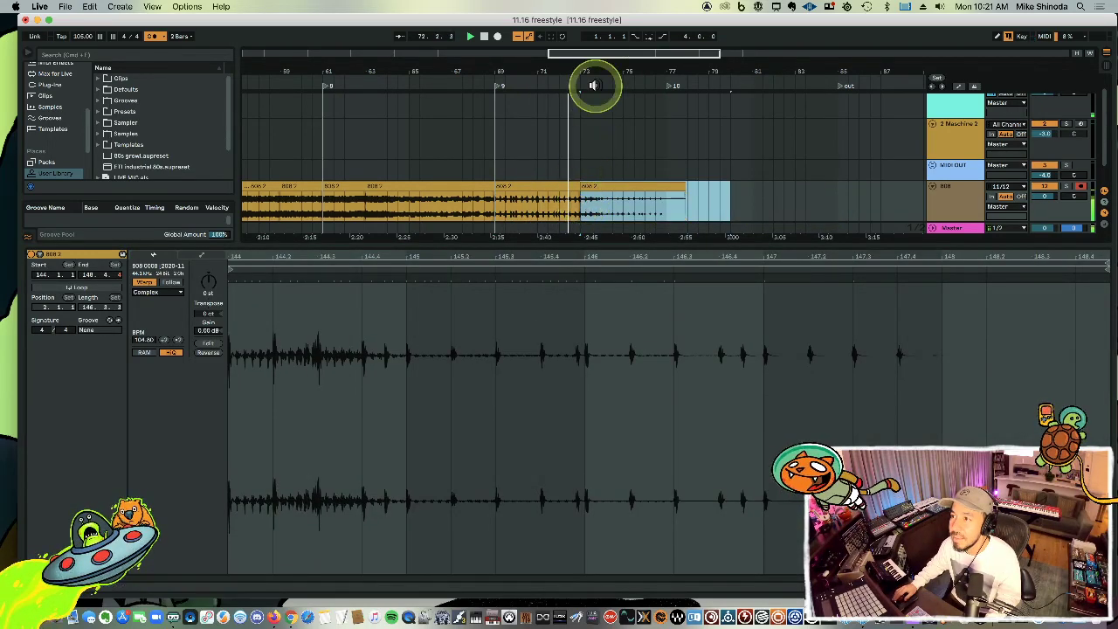
drag(592, 70, 594, 72)
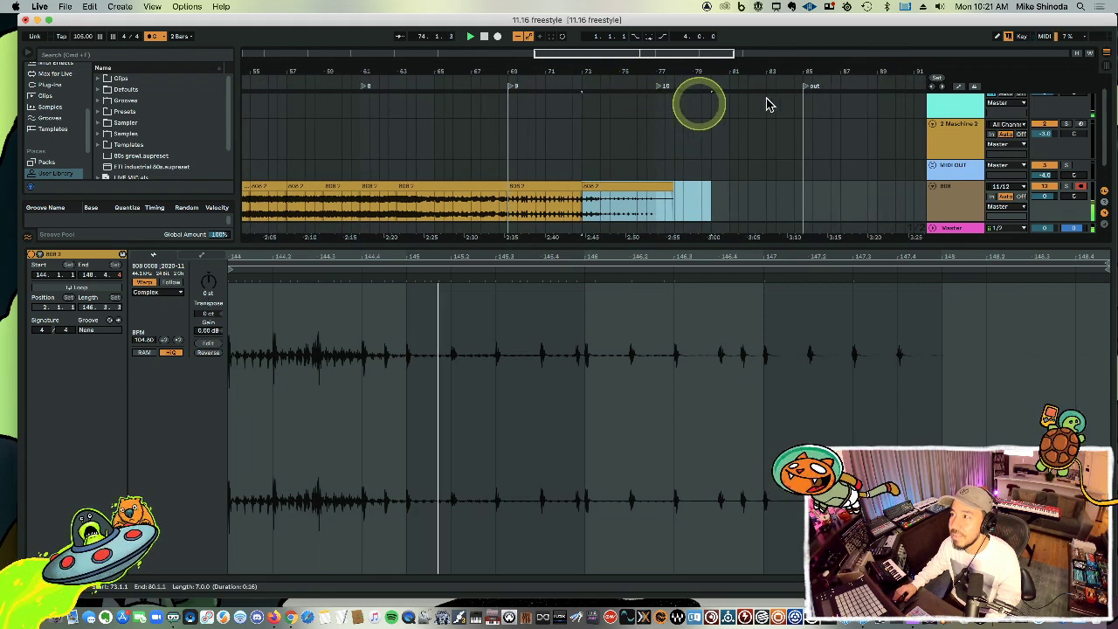
drag(765, 64, 761, 55)
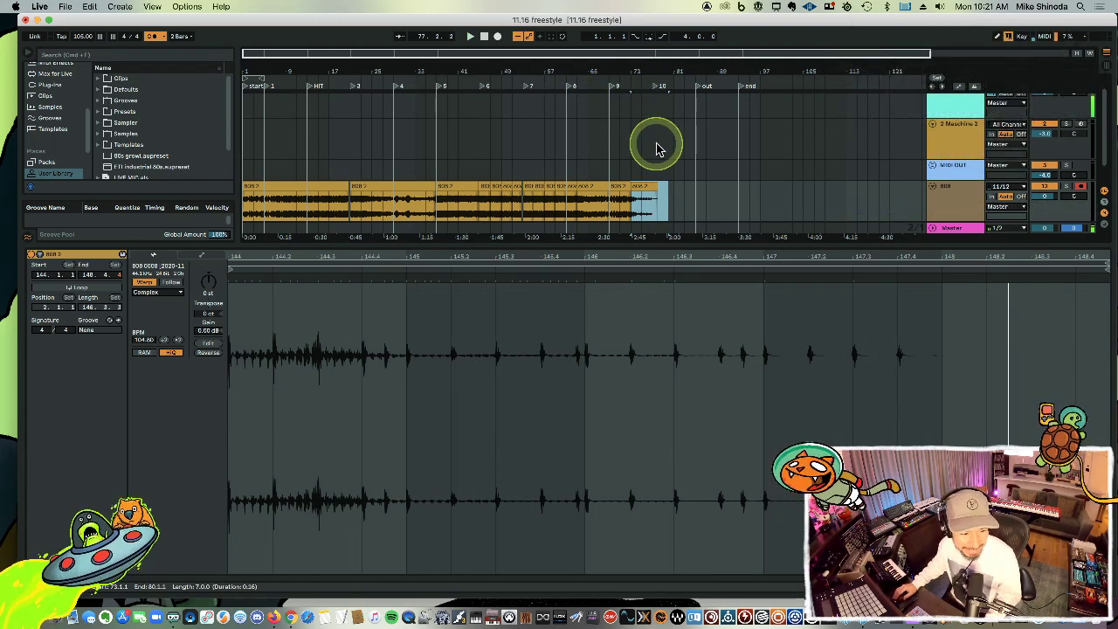
Play the arrangement from the start and enable a 76-bar loop beginning at 1.1.1.
click(247, 212)
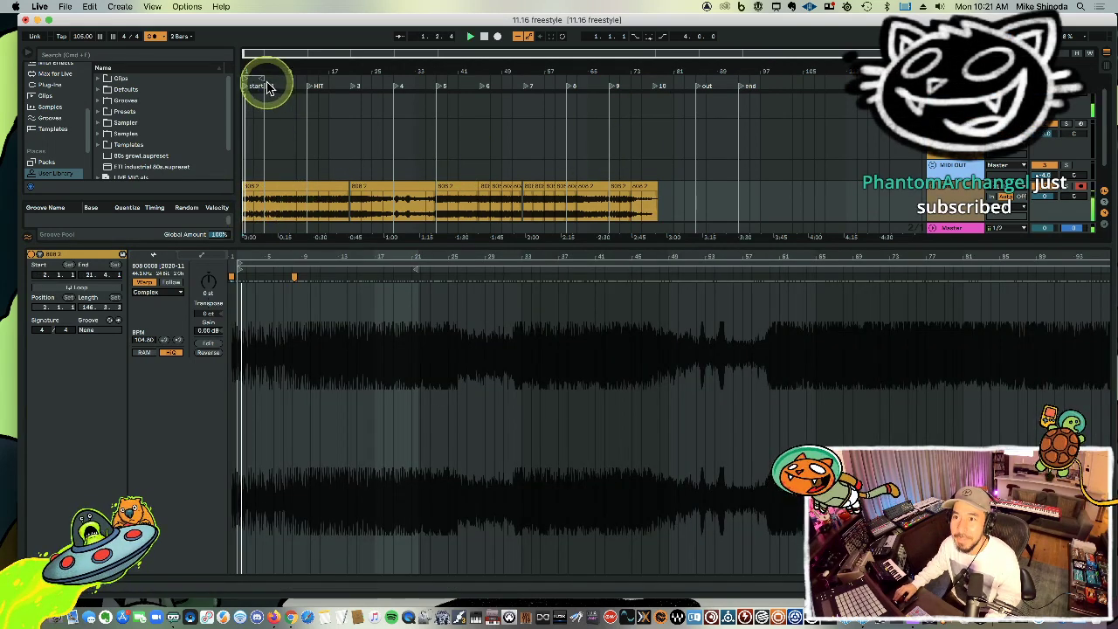
drag(262, 83, 649, 94)
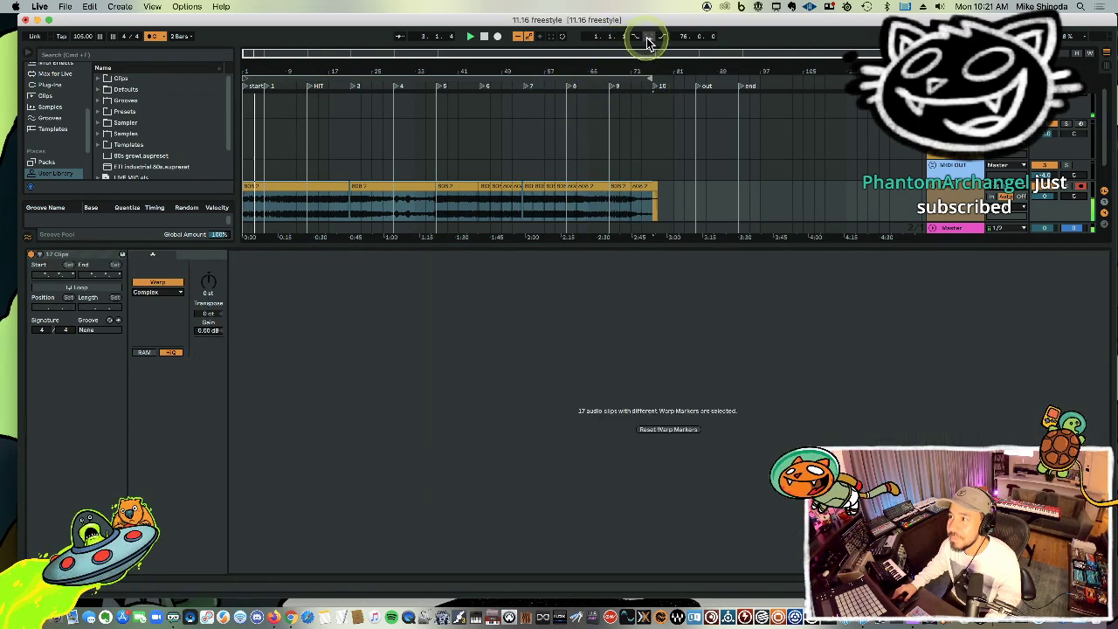
click(648, 39)
Enlarge the arrangement area and insert a new audio track below the 808 track.
drag(658, 245, 641, 413)
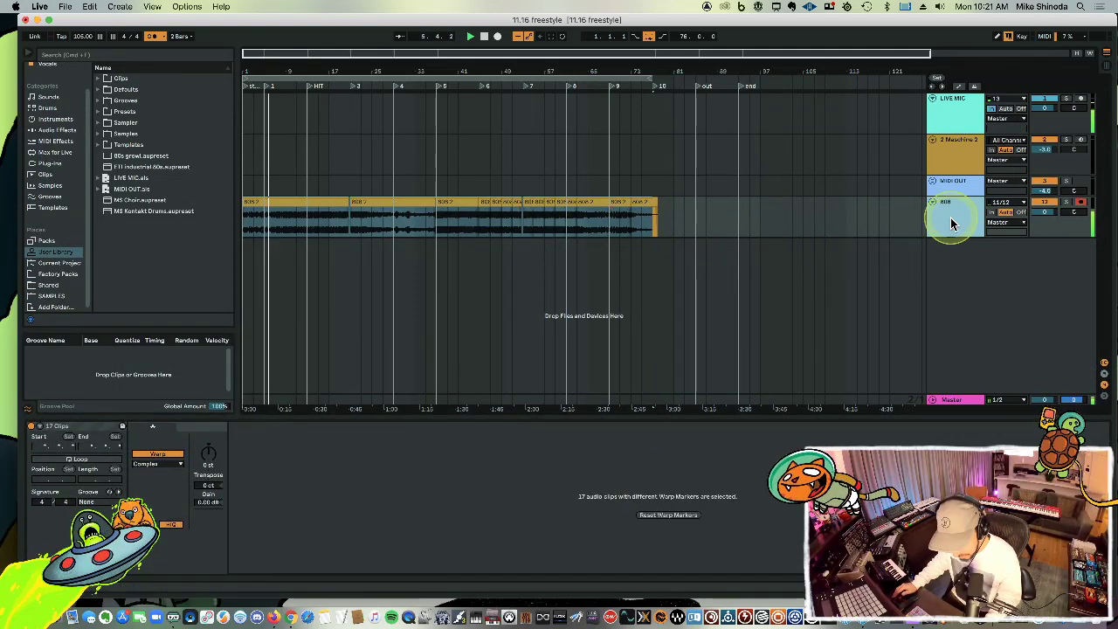
key(super+t)
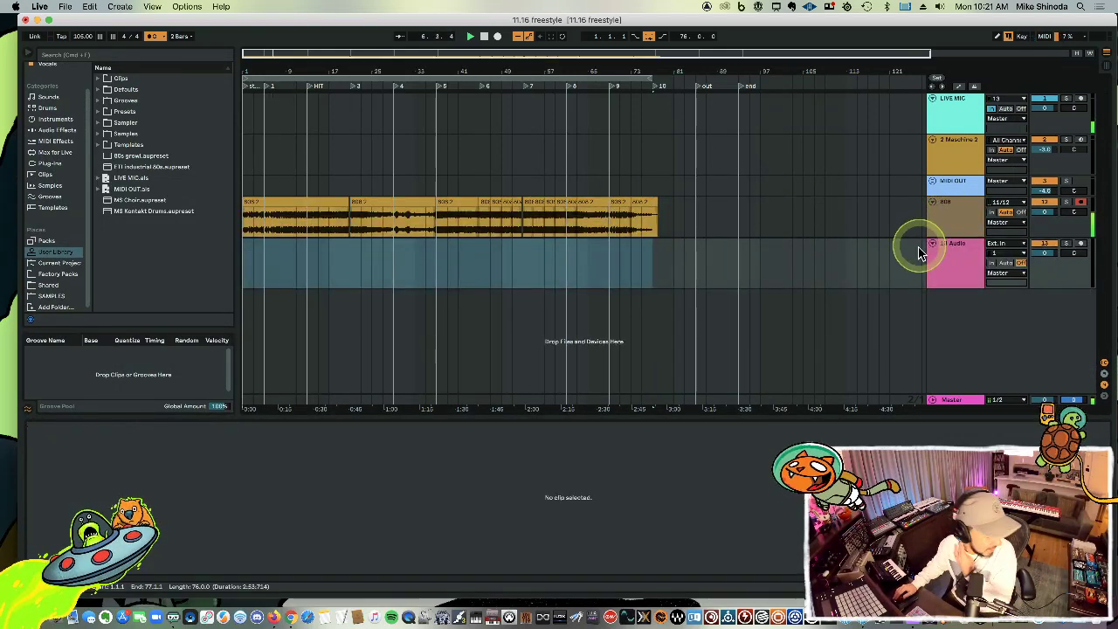
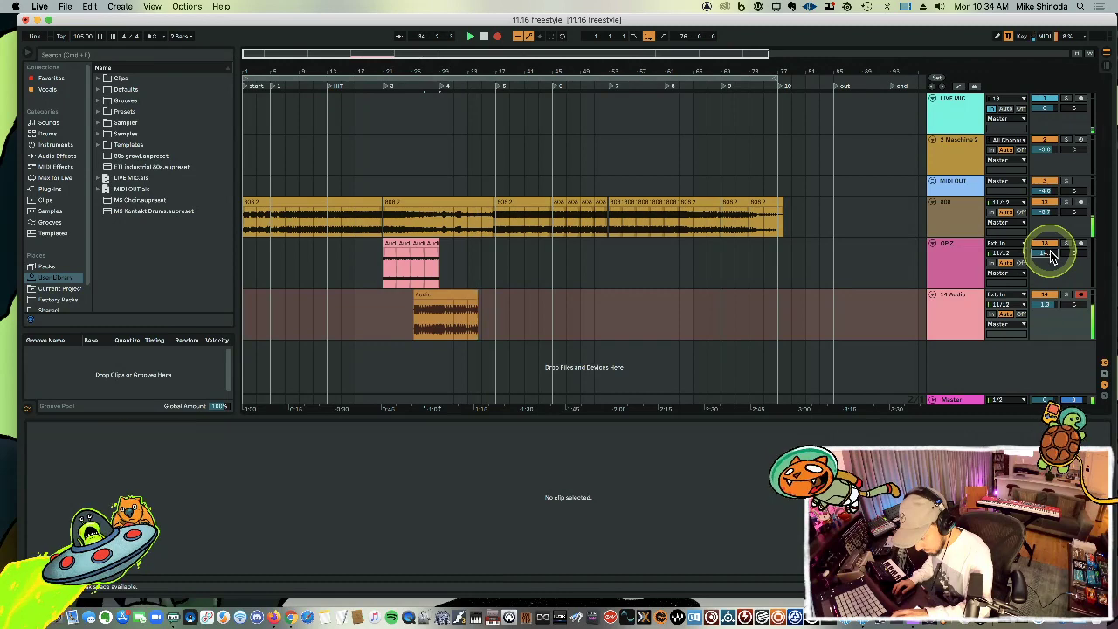
Stop recording and copy the bar from 32.1.1 to 33.1.1 on the 14 Audio track to 37.1.1.
key(F9)
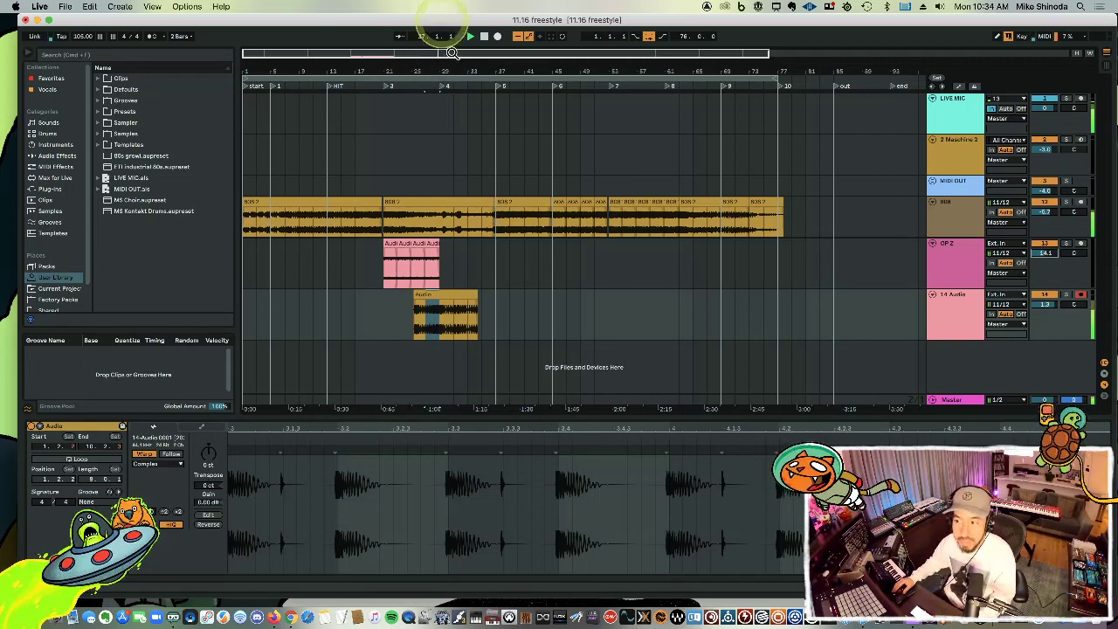
drag(450, 72, 555, 68)
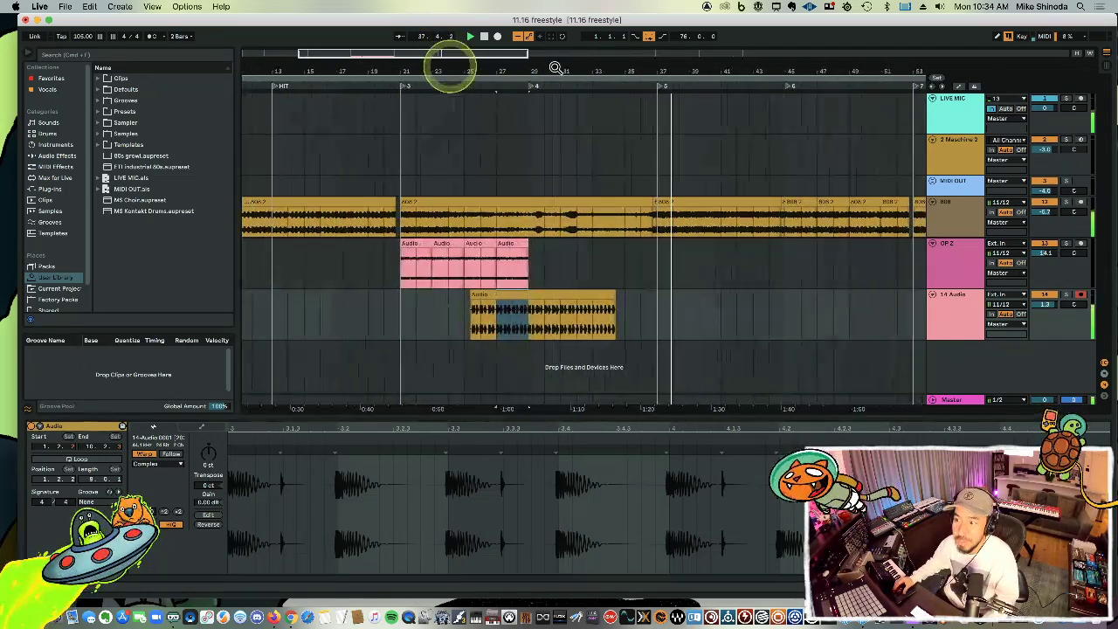
click(591, 323)
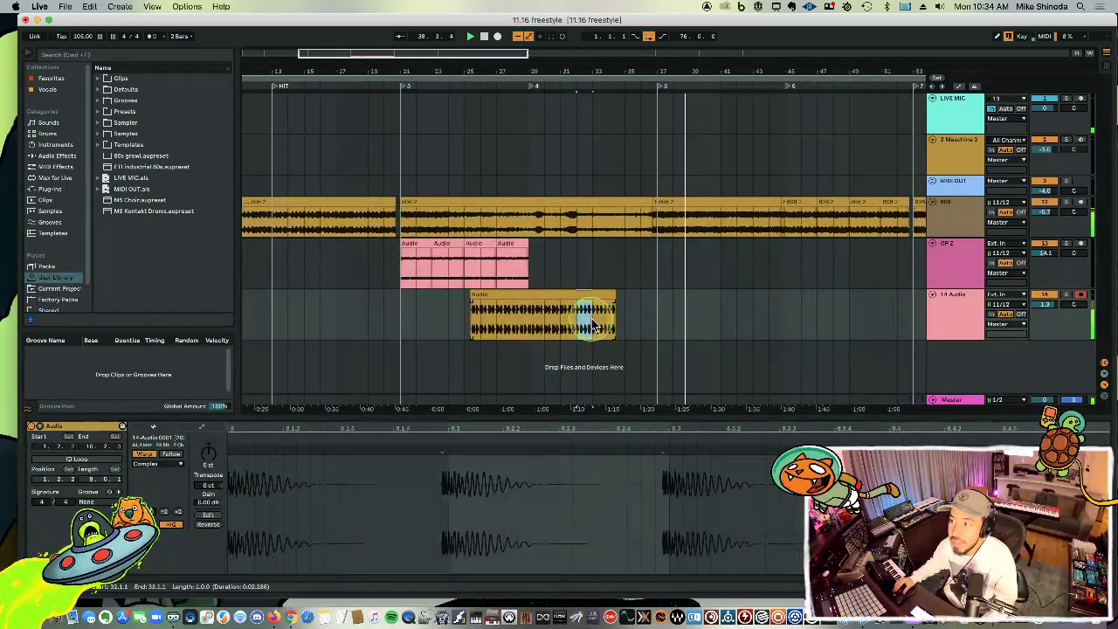
drag(594, 75, 599, 67)
drag(596, 306, 634, 325)
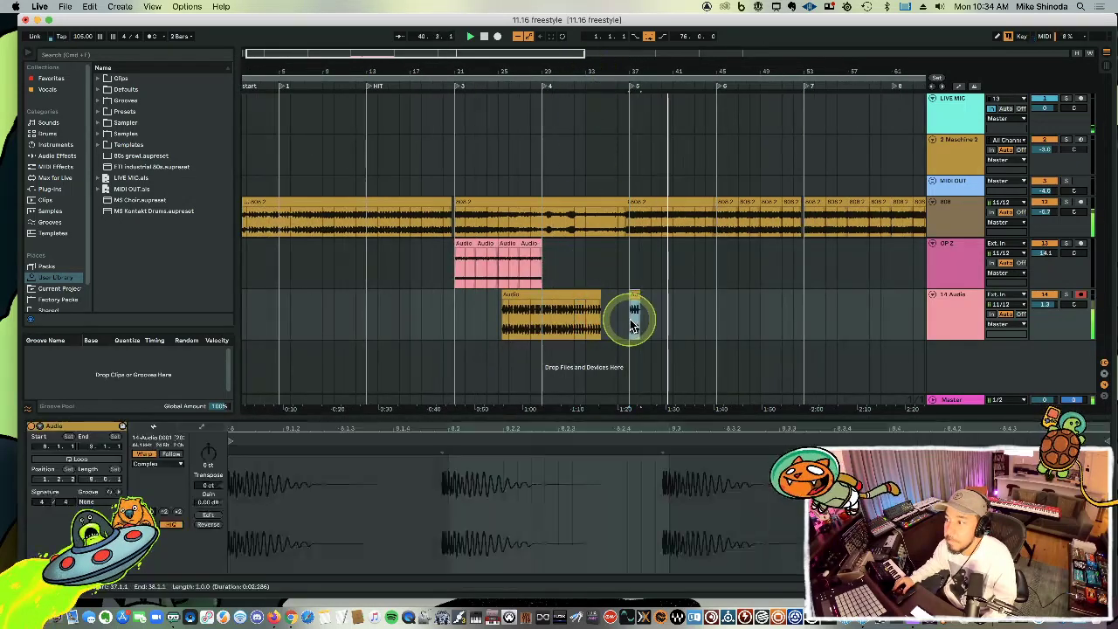
Duplicate the copied one-bar clip to fill eight bars from 37.1.1 to 45.1.1, and disarm the 14 Audio track.
key(super+d)
key(super+d)
shift+click(630, 319)
key(super+d)
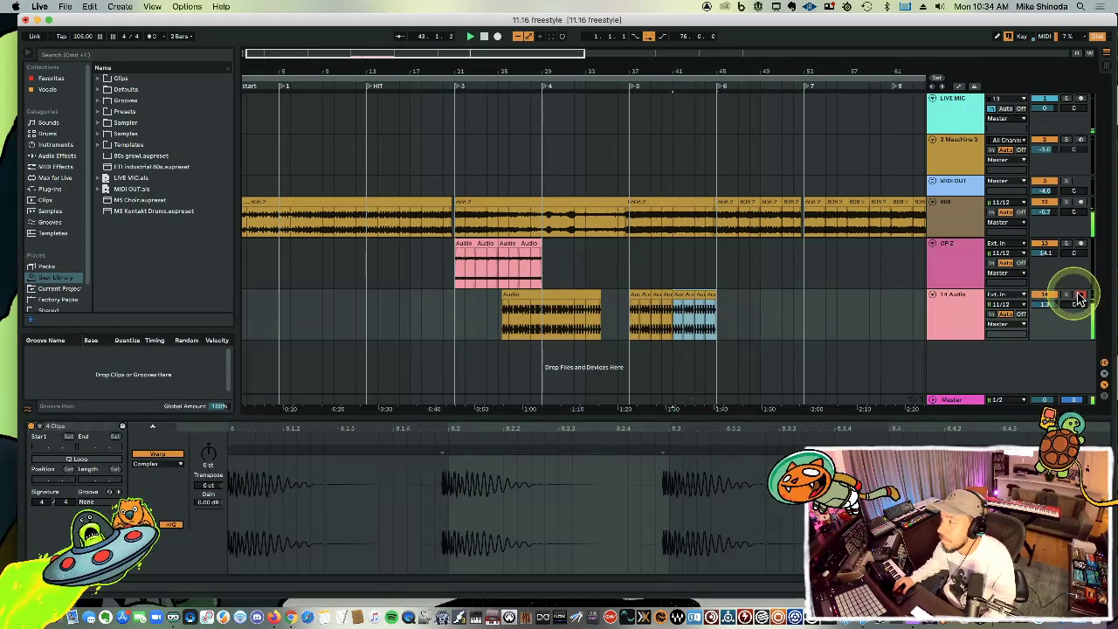
click(1081, 295)
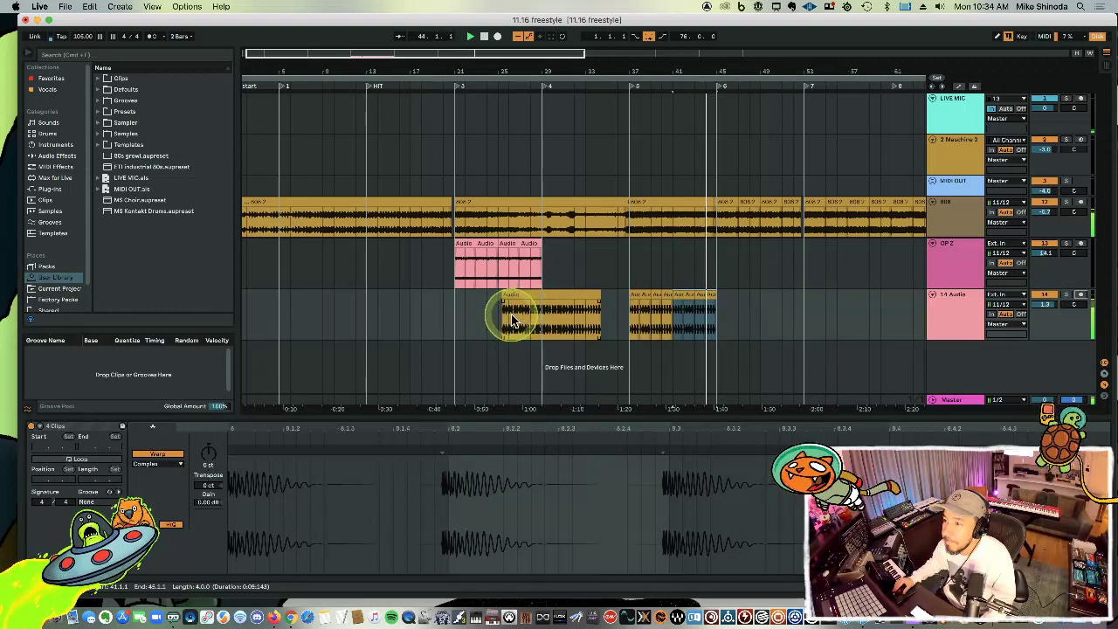
Copy the two bars from 27.1.1 to 29.1.1 on 14 Audio to 53.1.1 and duplicate them to fill eight bars.
drag(521, 316, 540, 317)
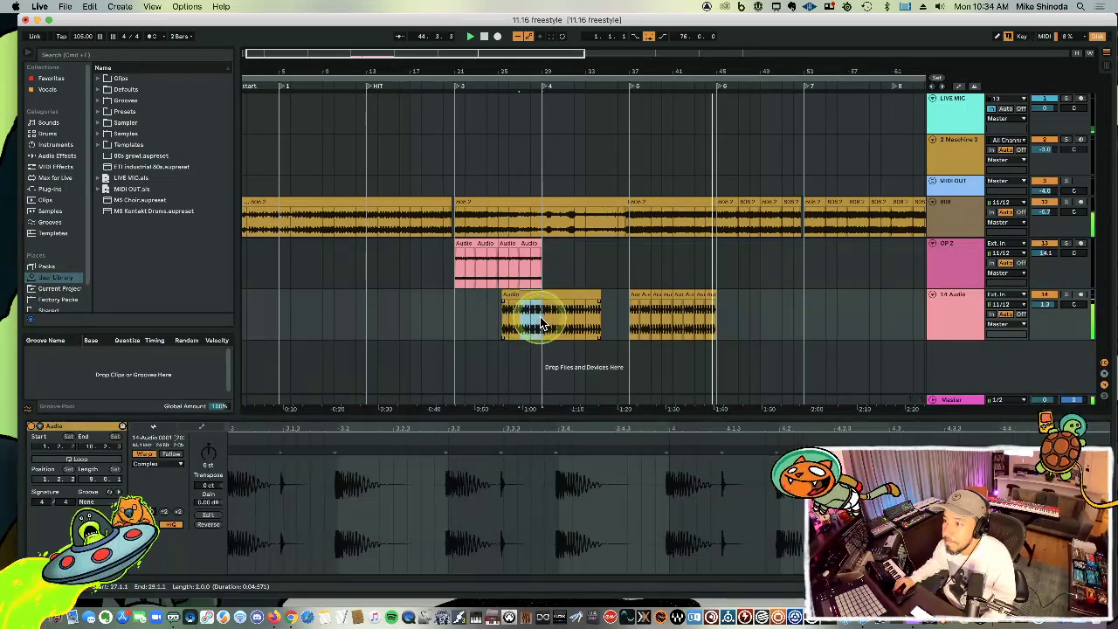
click(715, 320)
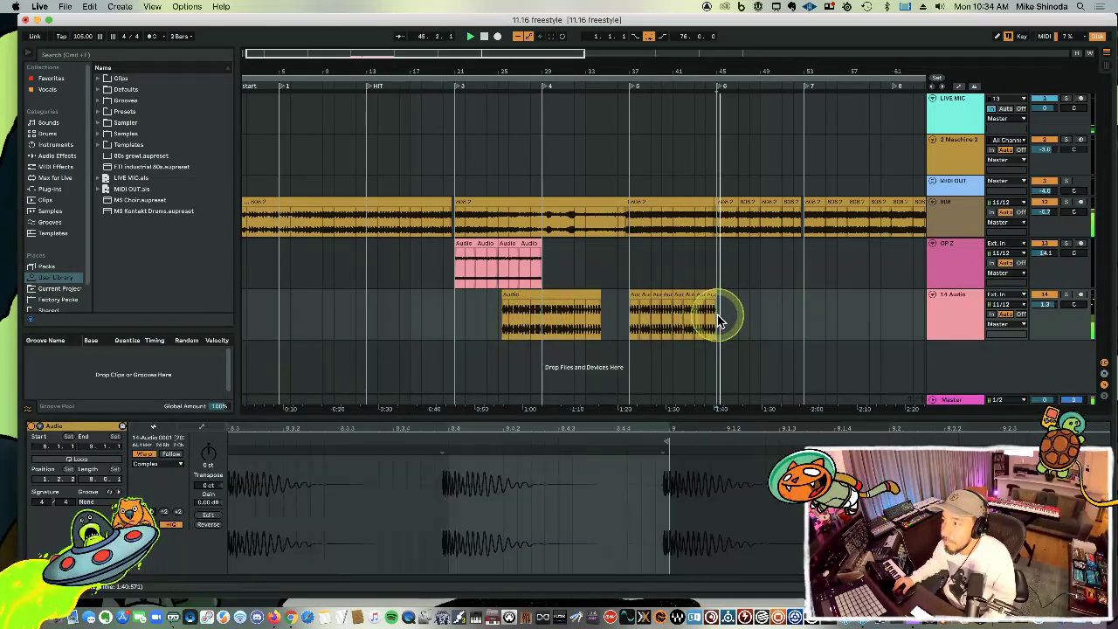
click(802, 317)
key(super+v)
key(super+d)
key(super+d)
key(super+d)
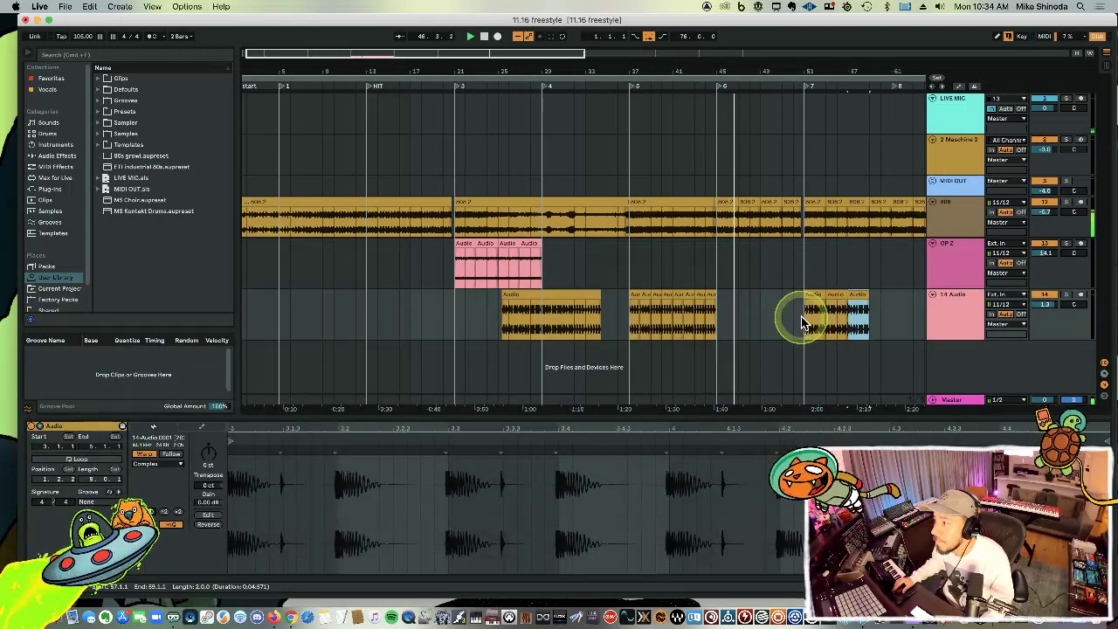
Replace the original 14 Audio take with the copied two-bar clip, repeated from 21.1.1 to 29.1.1.
drag(606, 305, 454, 313)
key(Delete)
key(super+v)
key(super+d)
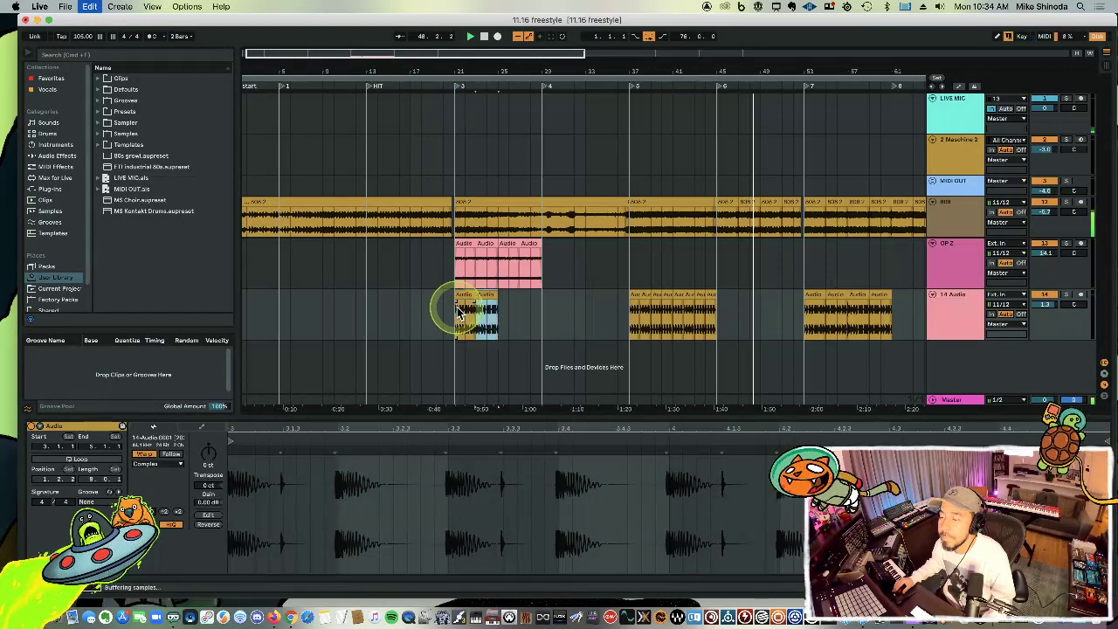
key(super+d)
Copy the eight-bar 14 Audio block starting at 37.1.1 to 5.1.1 and duplicate it once up to 21.1.1.
drag(629, 317, 725, 313)
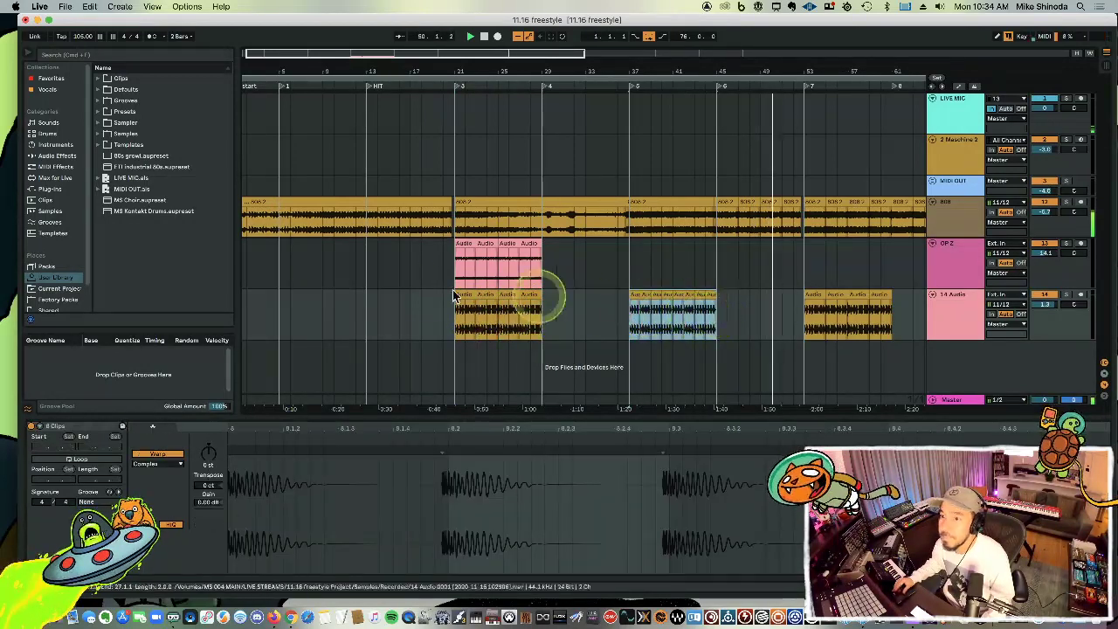
key(super+c)
click(285, 317)
key(super+v)
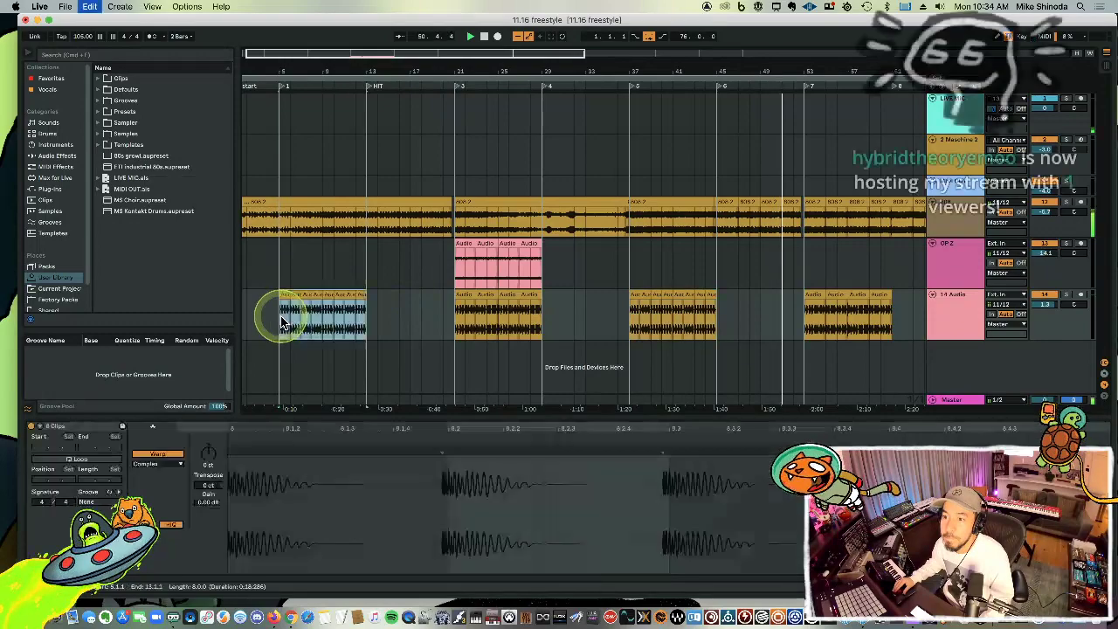
key(super+d)
Delete the last hit on 14 Audio between 20.3.4 and 21.1.1 at the gap in the 808 track.
drag(451, 79, 451, 76)
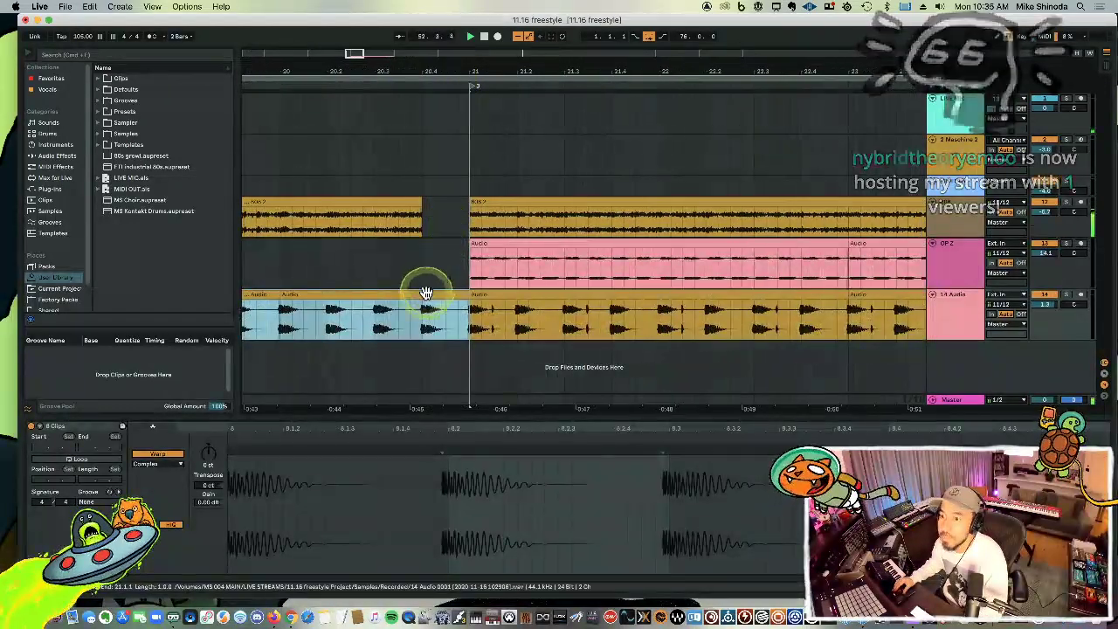
drag(410, 323, 485, 323)
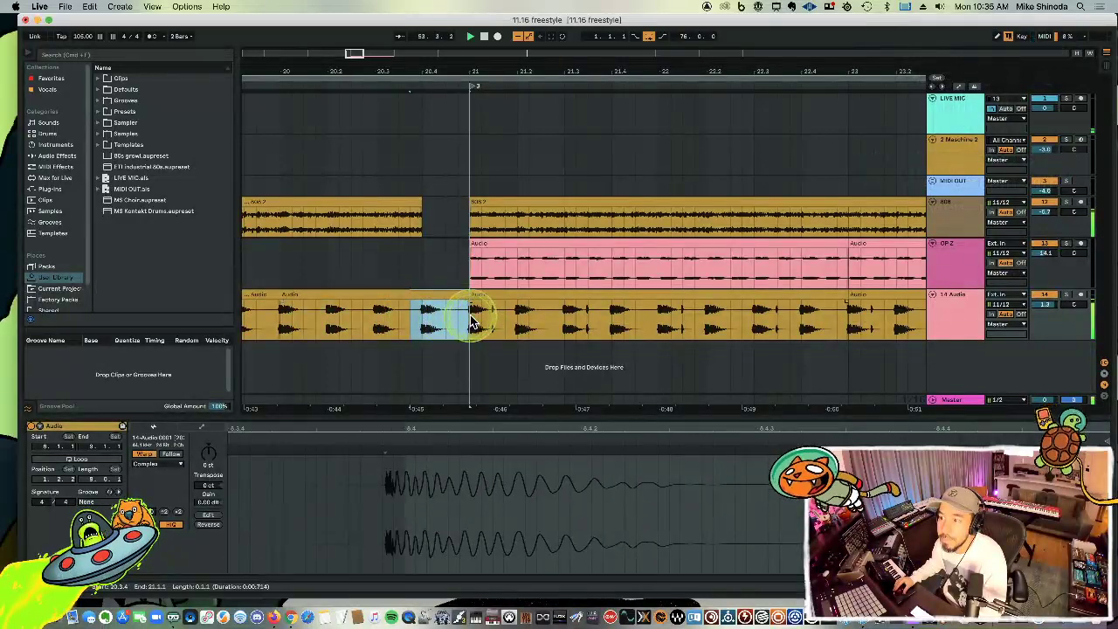
key(Delete)
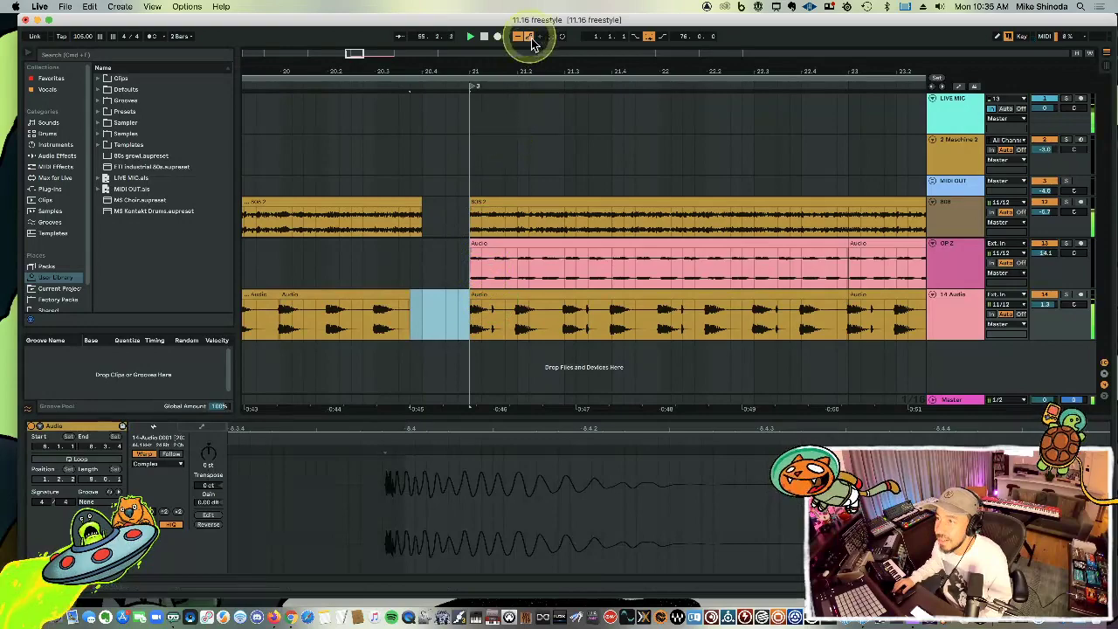
Loop the two bars from 21.1.1 to 23.1.1, start playback and solo the 14 Audio track.
drag(526, 63, 526, 69)
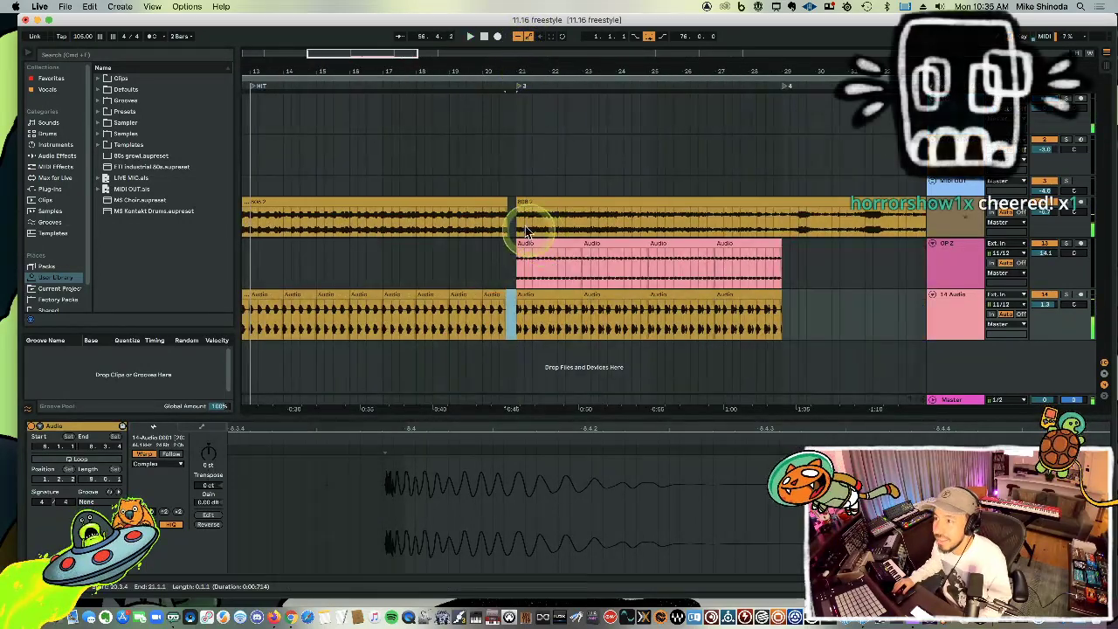
drag(517, 185, 579, 190)
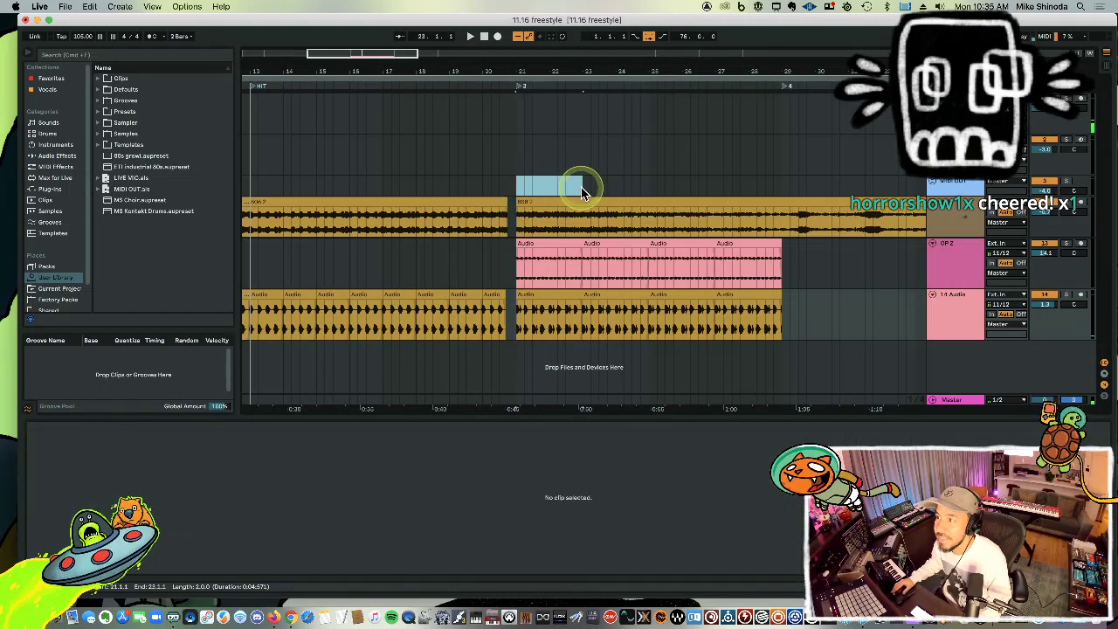
key(super+l)
key(space)
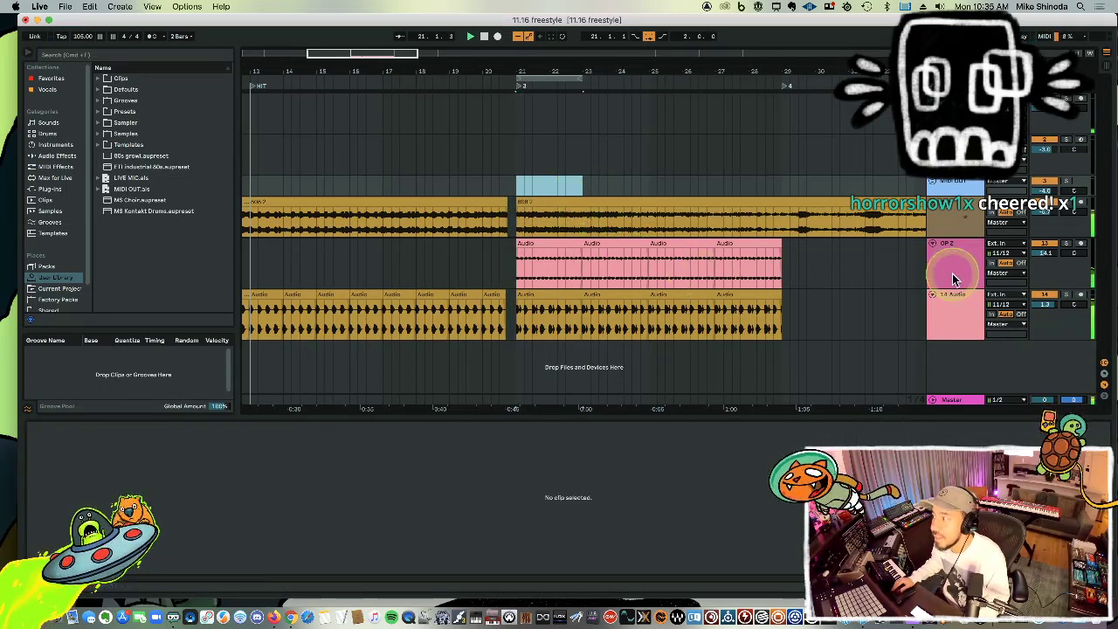
click(1067, 297)
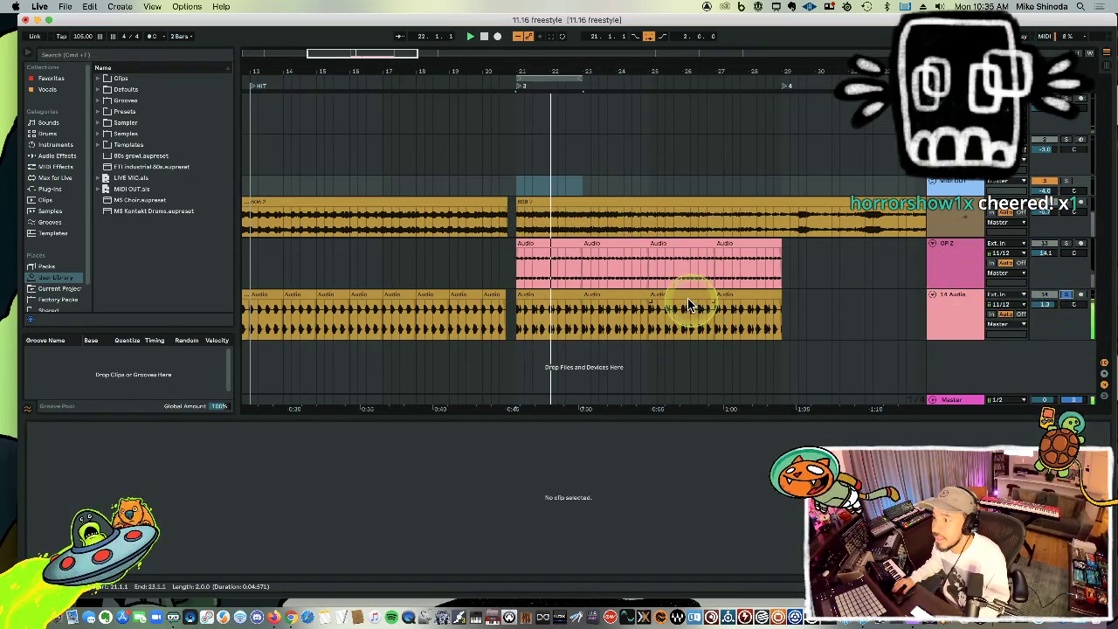
Check the waveform start of the 14 Audio clip at 21.1.1 and extend the clip over the repeats that follow it.
click(542, 297)
click(280, 406)
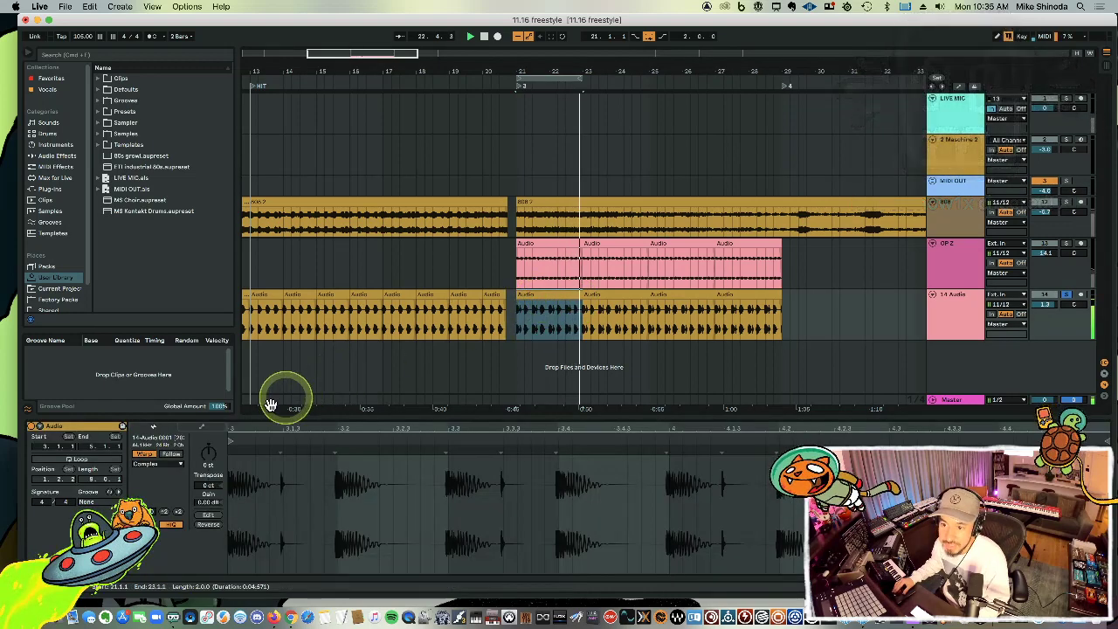
drag(264, 420, 577, 449)
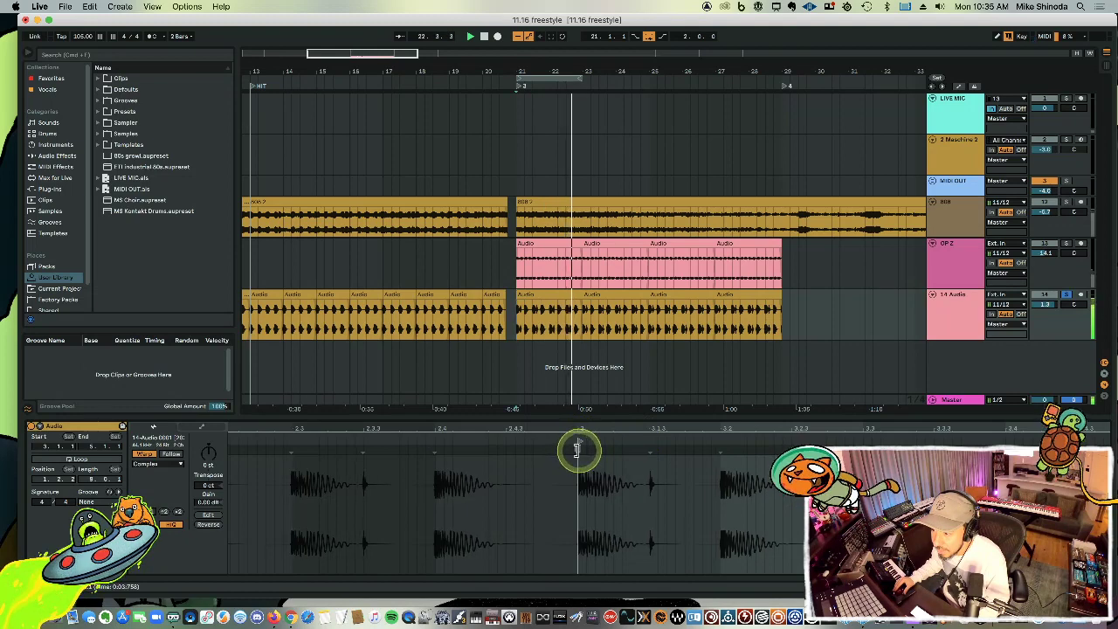
drag(568, 310, 544, 306)
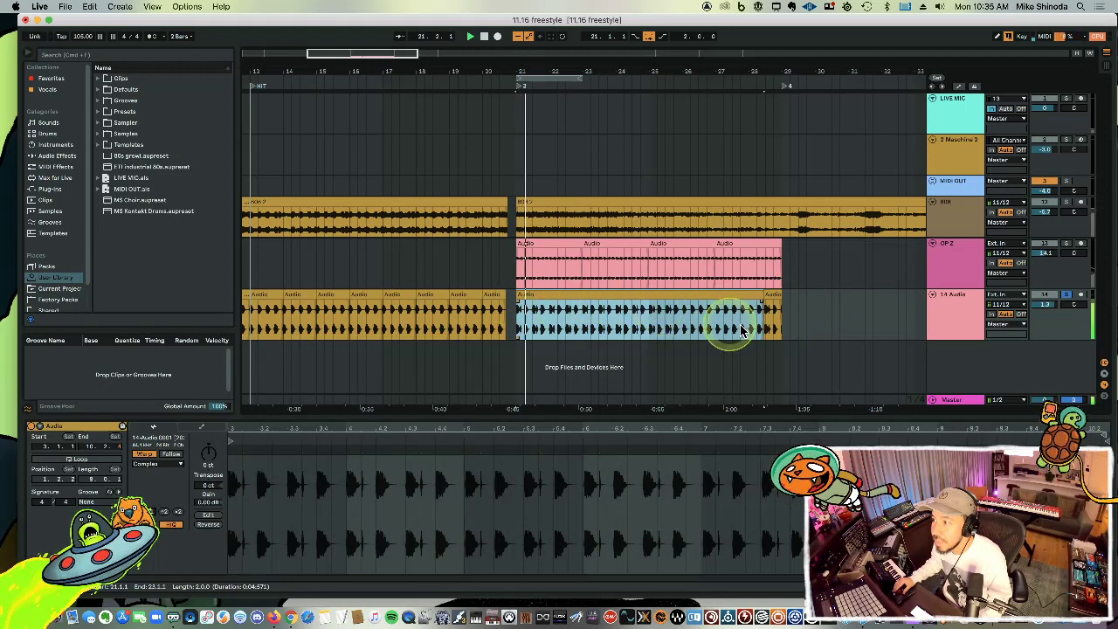
click(718, 327)
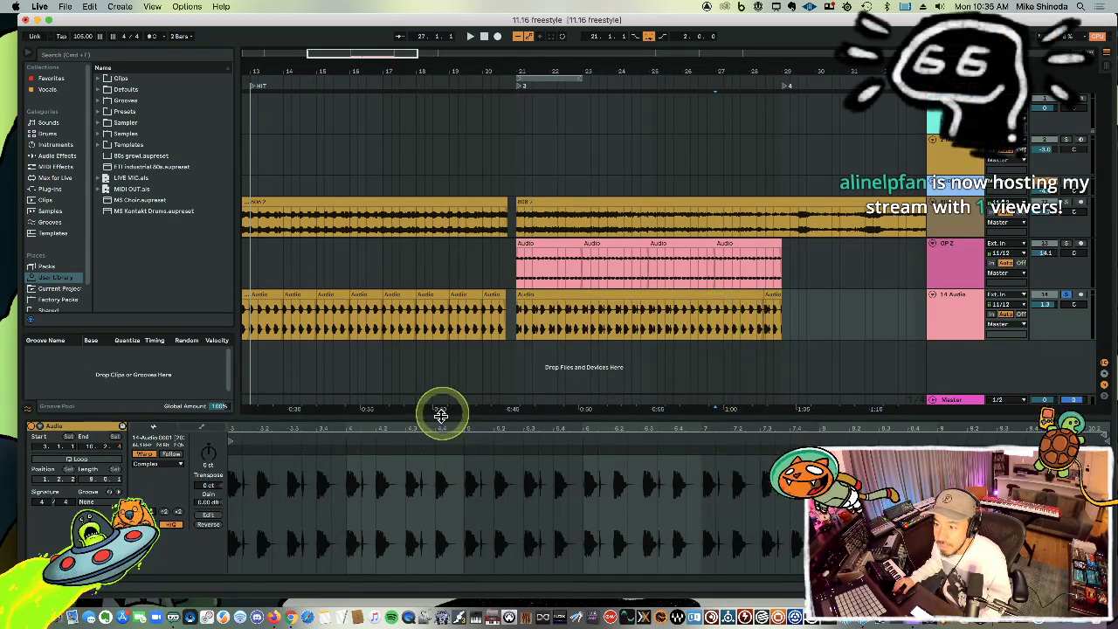
Add a warp marker at the 3.1.1 start of the extended 14 Audio clip and unsolo the track.
drag(443, 426, 443, 420)
click(415, 450)
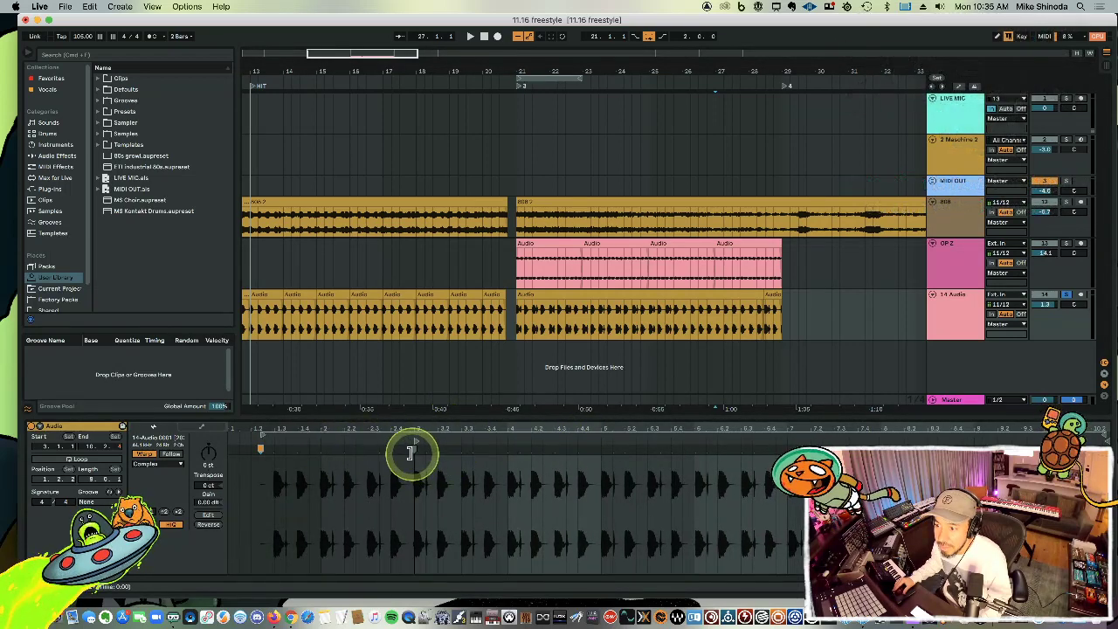
click(415, 461)
double_click(414, 448)
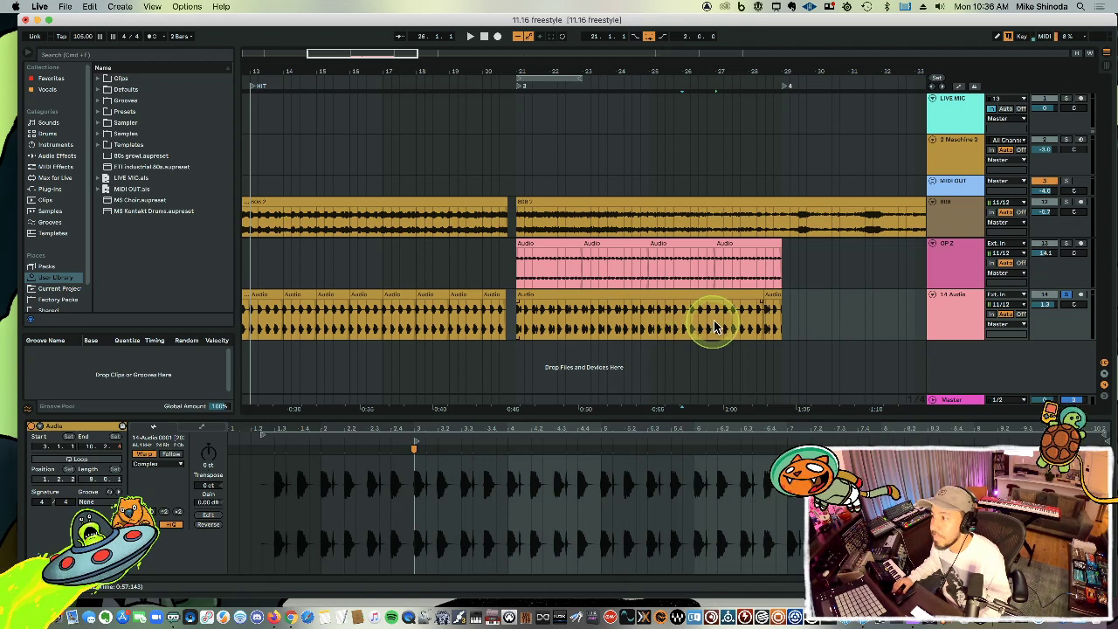
drag(714, 327, 749, 325)
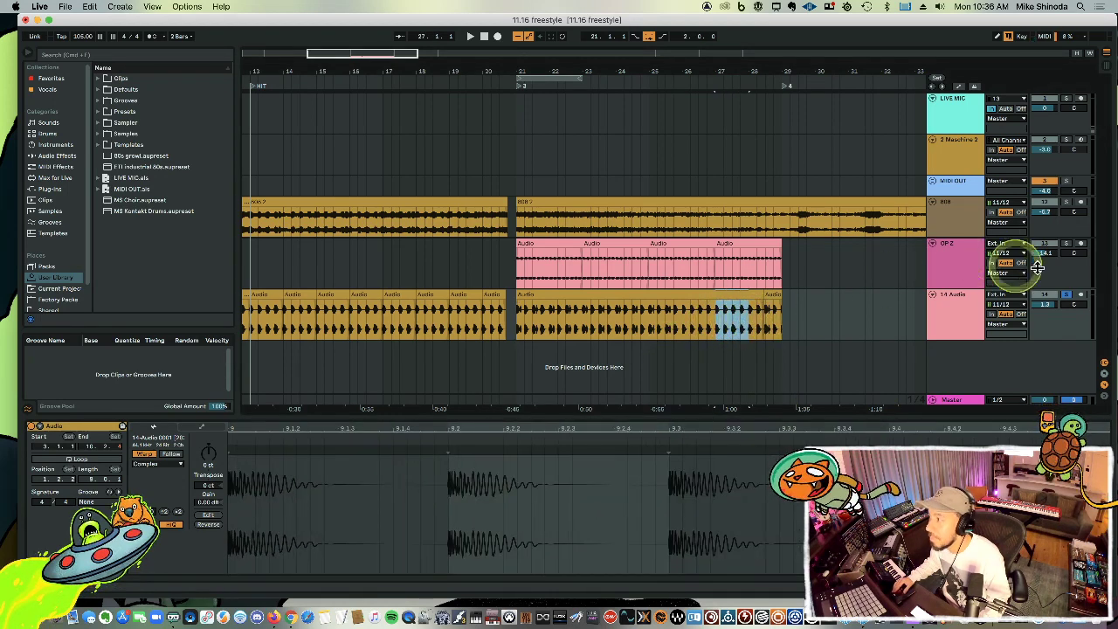
click(1067, 297)
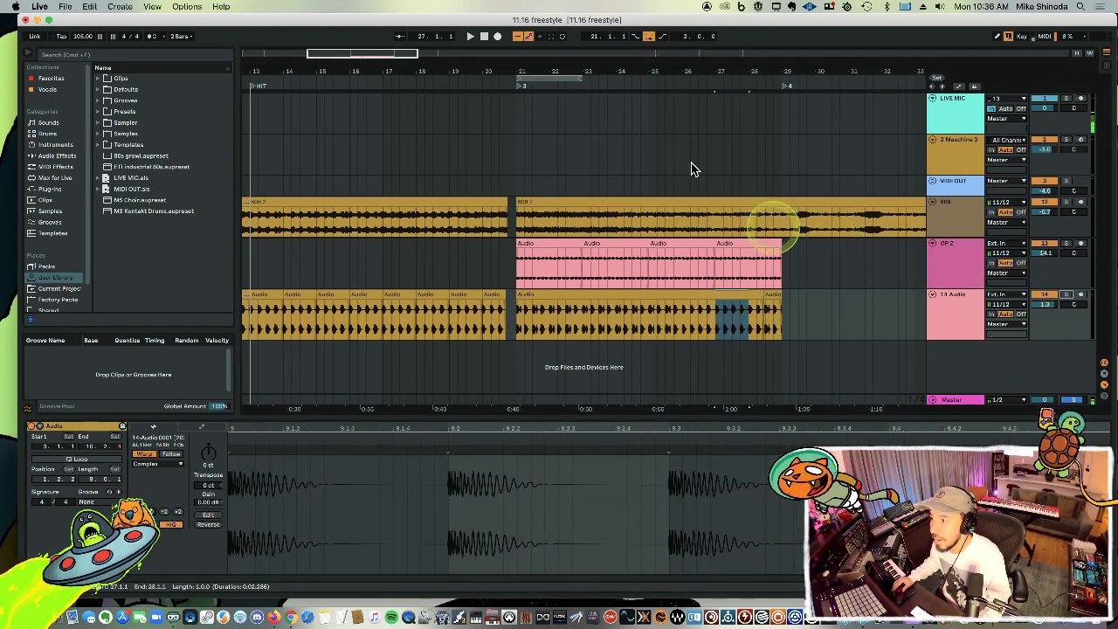
Delete the 14 Audio clips between 5.1.1 and 21.1.1 and everything from 23.1.1 to 33.1.1.
drag(607, 72, 559, 77)
click(357, 335)
drag(310, 328, 714, 305)
key(Delete)
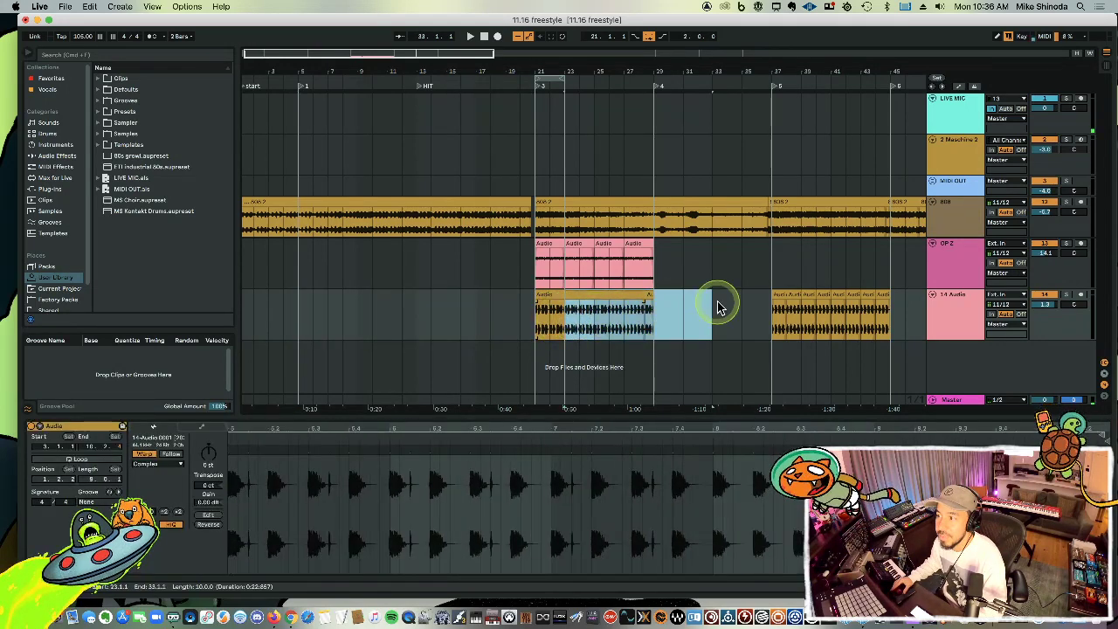
key(Delete)
click(301, 323)
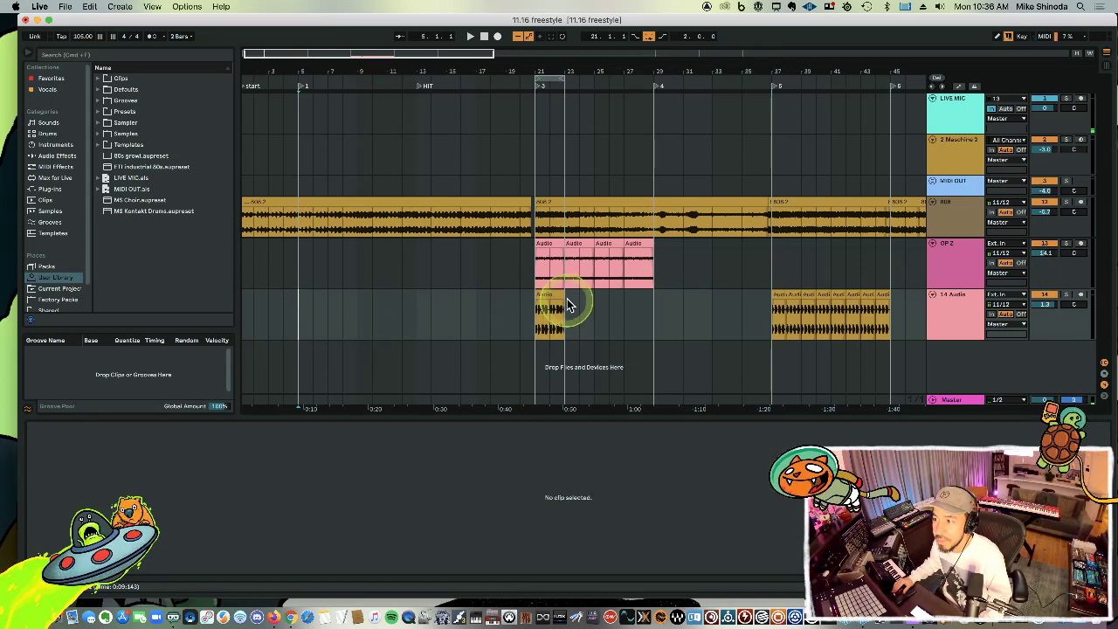
Extend the 14 Audio clip at 21.1.1 again and copy its bar at 27.1.1 to 5.1.1, repeated to four bars.
drag(560, 295, 627, 324)
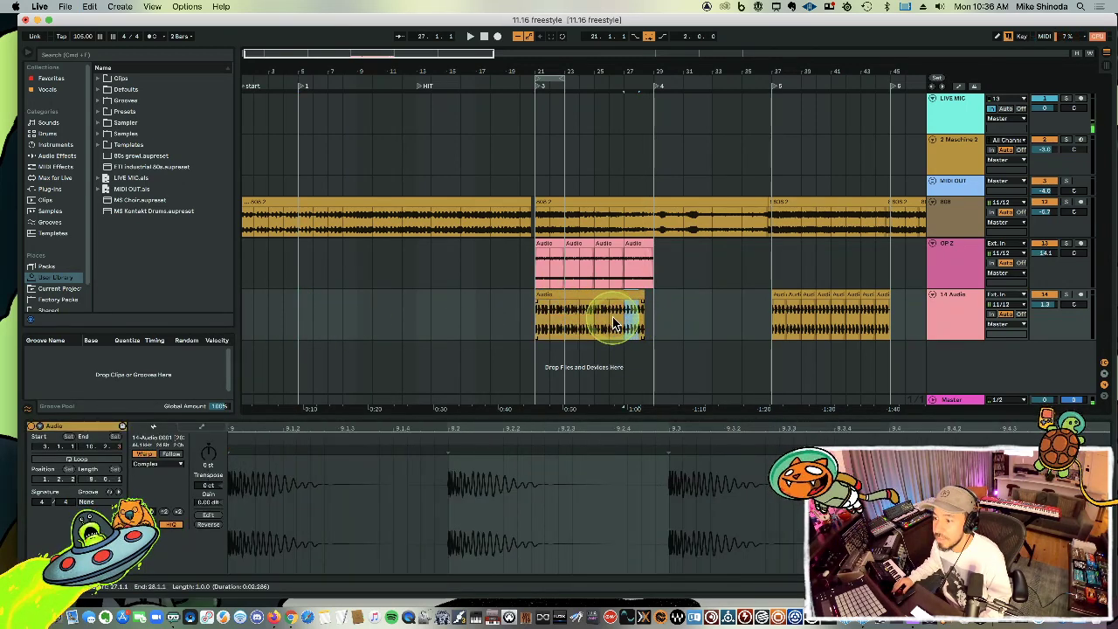
click(305, 325)
key(super+v)
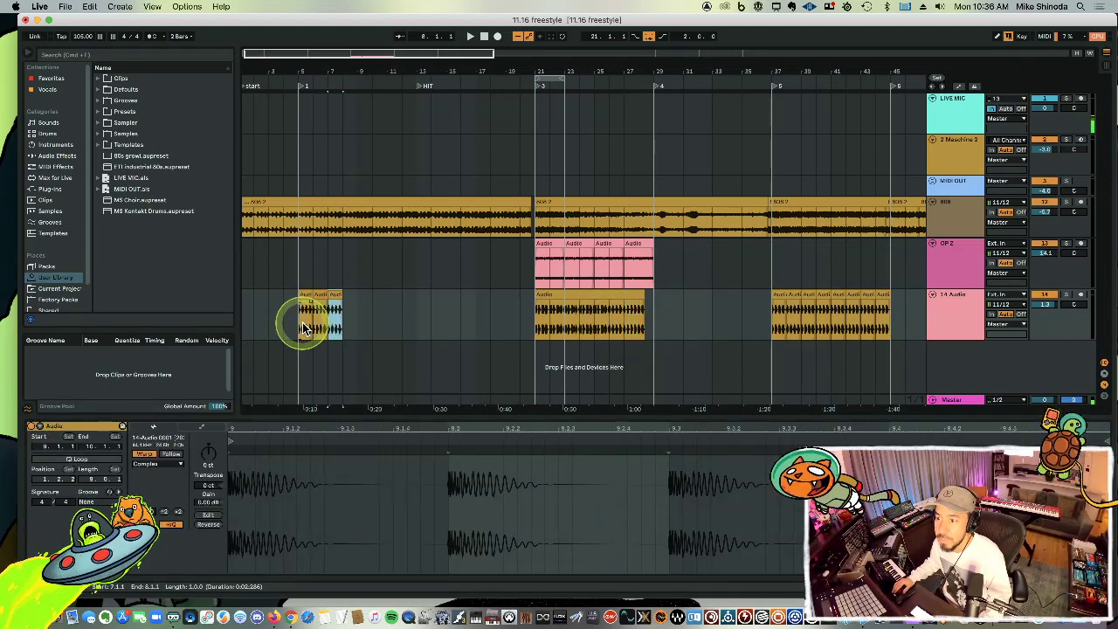
key(super+d)
Duplicate the four-bar group at 5.1.1 on 14 Audio three times to reach 21.1.1.
shift+click(301, 323)
key(super+d)
key(super+d)
key(super+d)
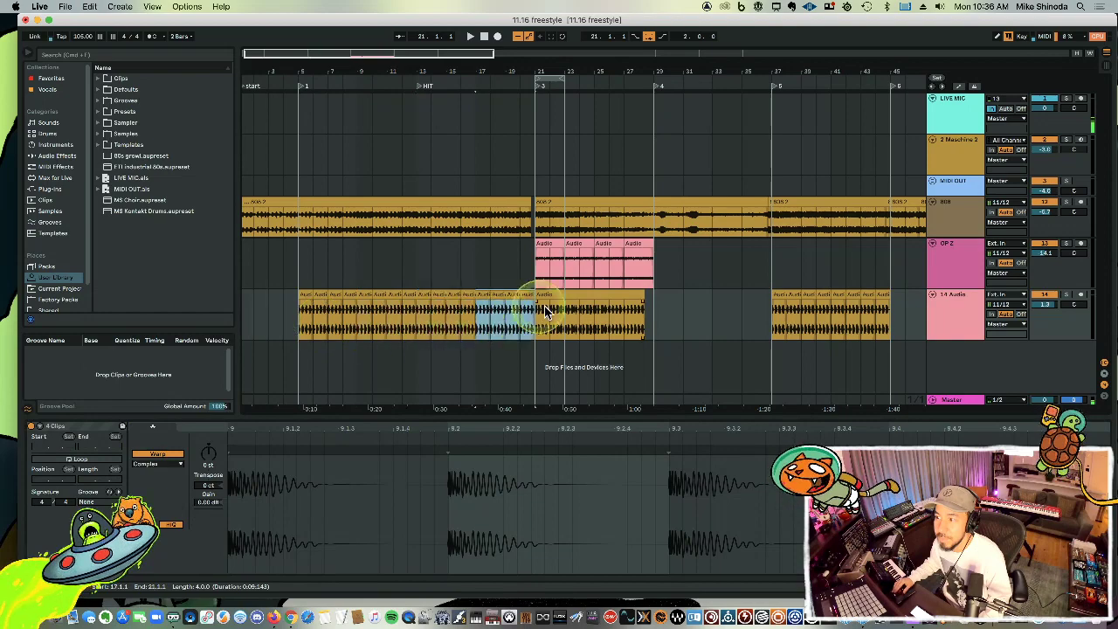
Remove the last hit on 14 Audio just before 21.1.1 to match the gap in the 808 track.
drag(516, 69, 524, 67)
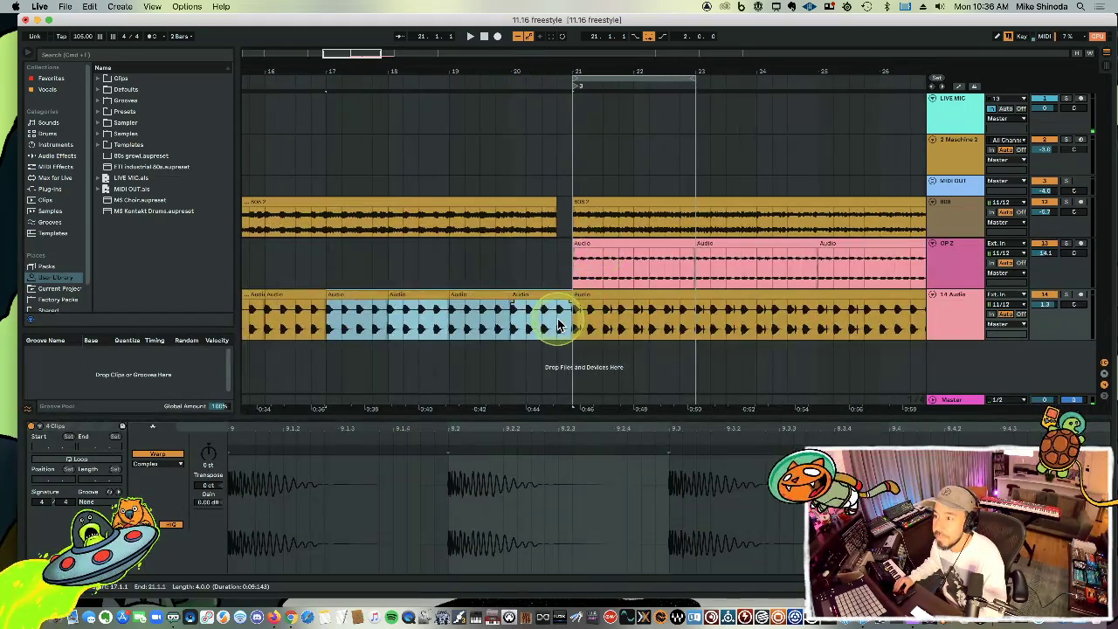
click(561, 324)
Copy the 14 Audio clips from 5.1.1 to 13.1.1 over the existing eight bars at 37.1.1.
drag(685, 68, 684, 63)
drag(291, 327, 384, 325)
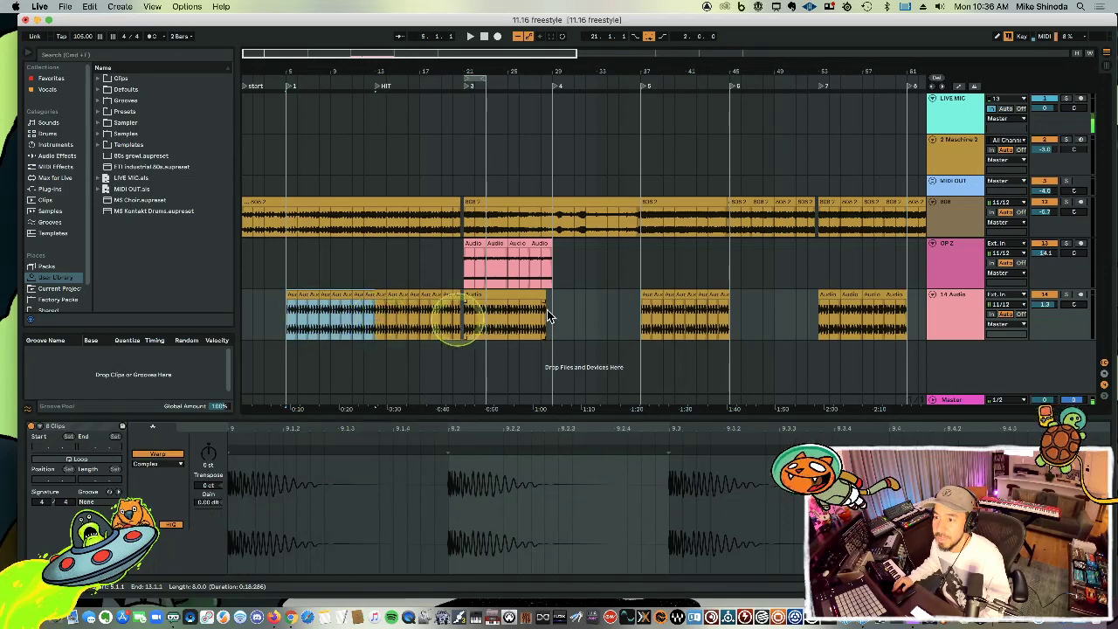
drag(643, 326, 749, 323)
key(Delete)
key(cmd+v)
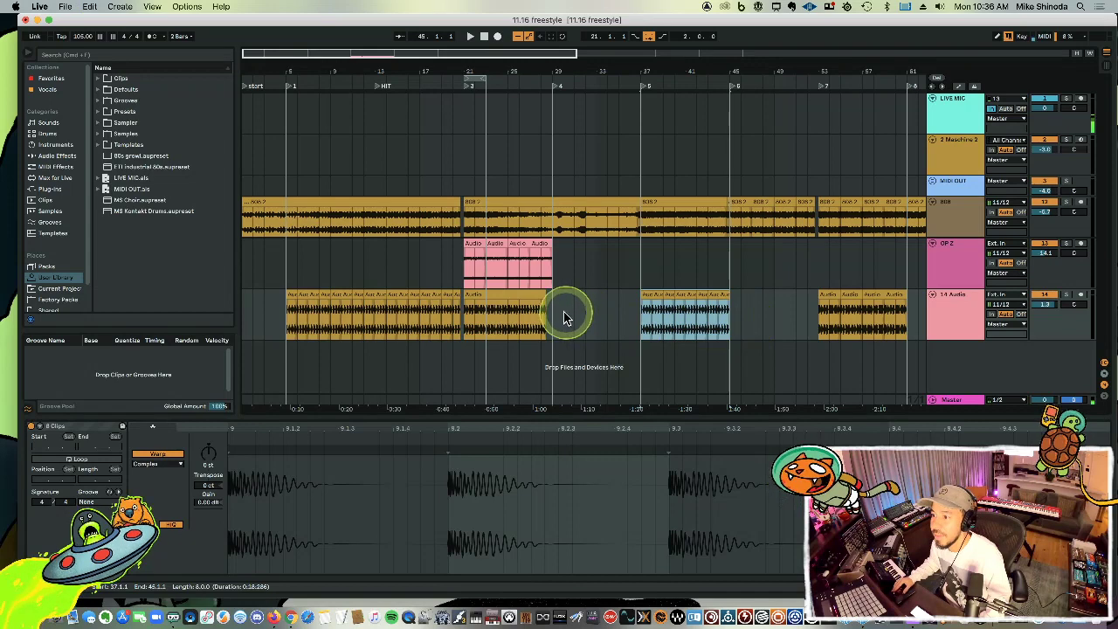
Duplicate 14 Audio's four bars at 21.1.1 to reach 29.1.1, and copy the resulting eight bars over the clips at 53.1.1.
drag(511, 321, 465, 318)
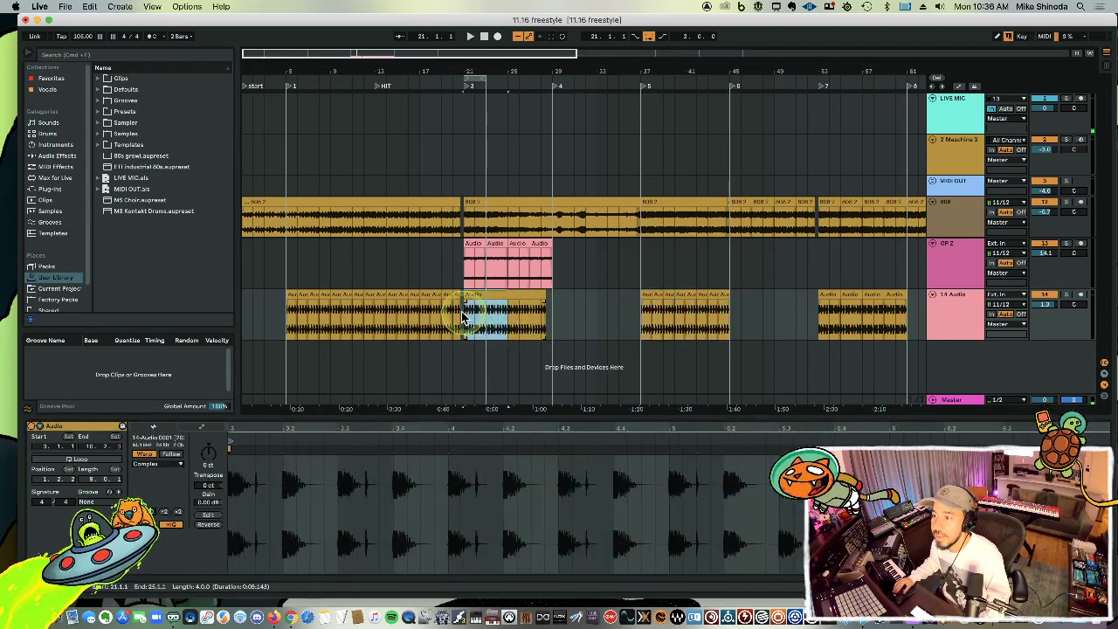
key(super+d)
shift+click(464, 312)
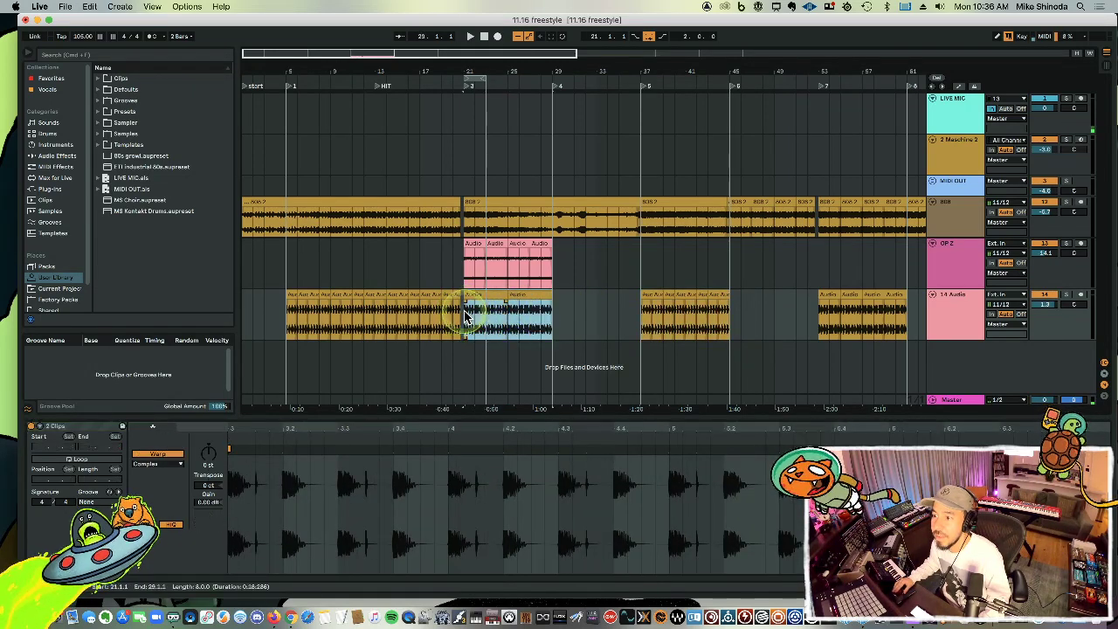
click(821, 316)
key(super+v)
Copy the eight-bar 14 Audio group from 37.1.1 to 61.1.1.
drag(844, 75, 551, 93)
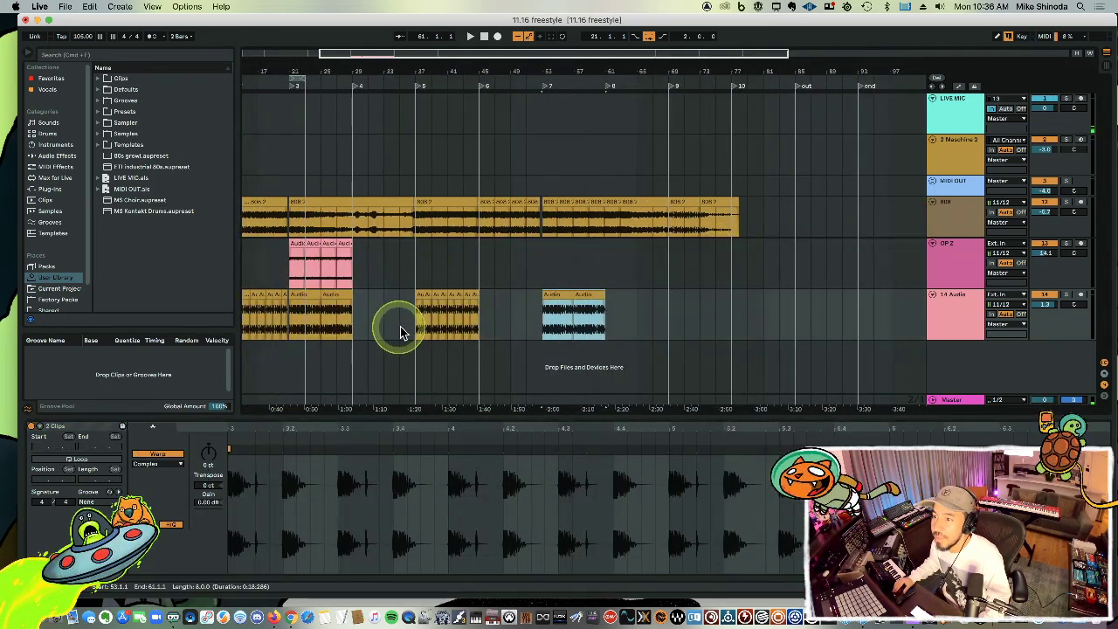
drag(414, 330, 480, 319)
key(super+c)
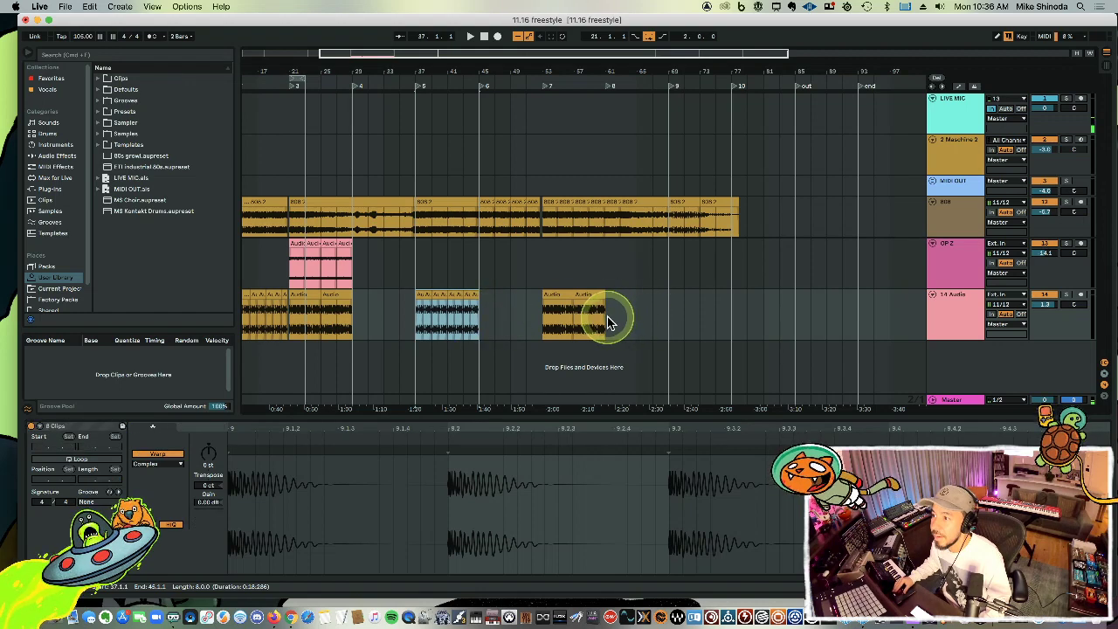
key(ctrl+v)
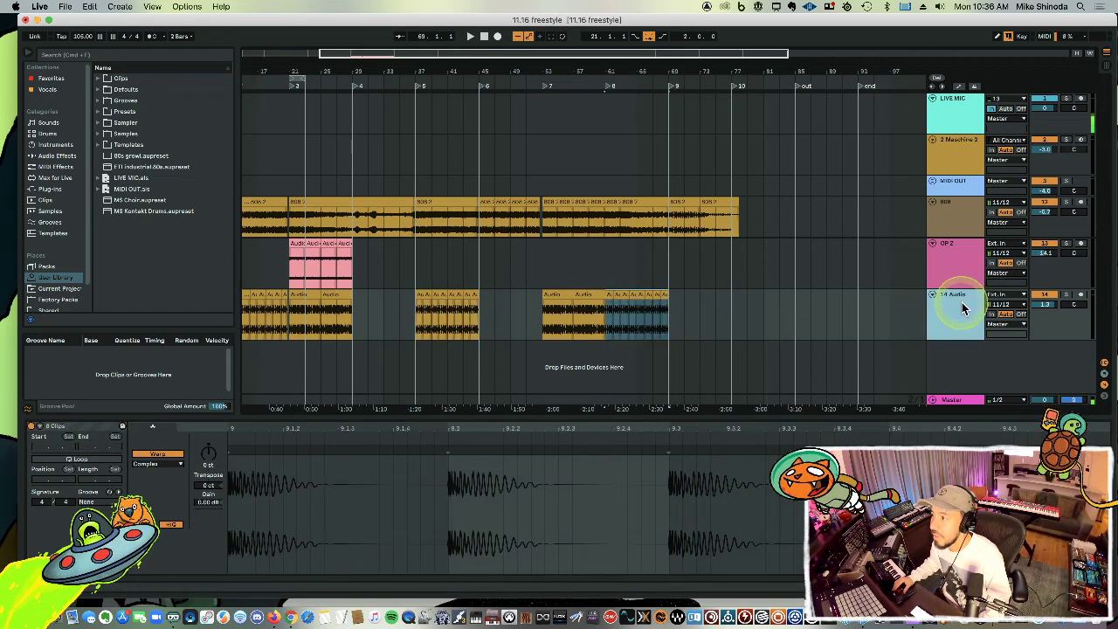
Recolour the clips on the OP Z and 14 Audio tracks to match their track colours.
right_click(963, 263)
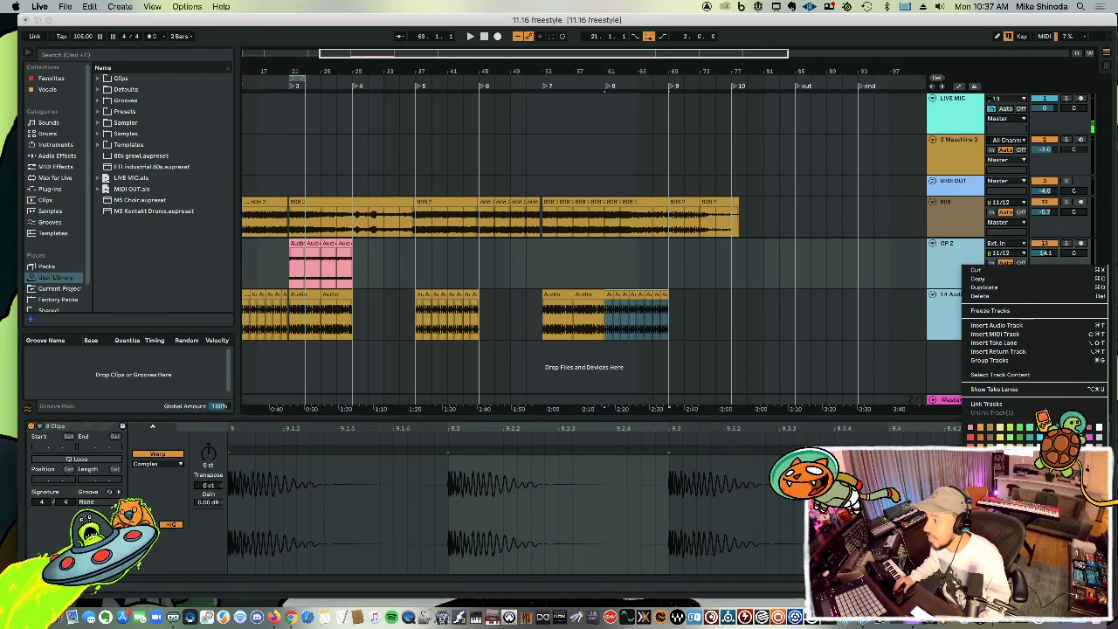
key(Escape)
click(767, 373)
drag(612, 73, 611, 71)
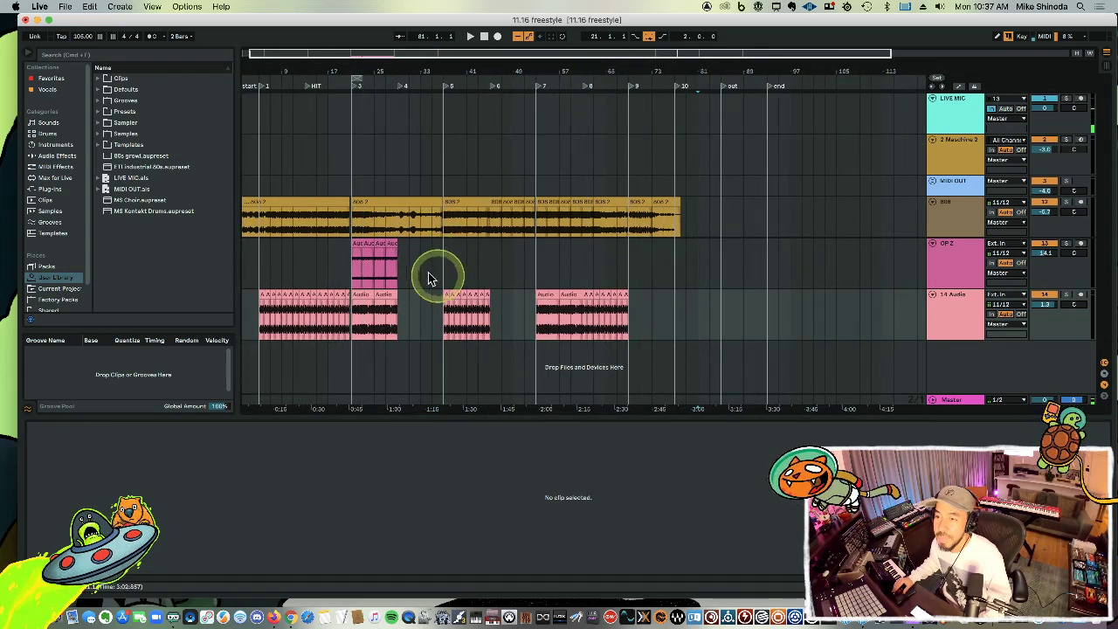
Play the arrangement from the start and rename the 14 Audio track as OP Z Beat.
click(353, 277)
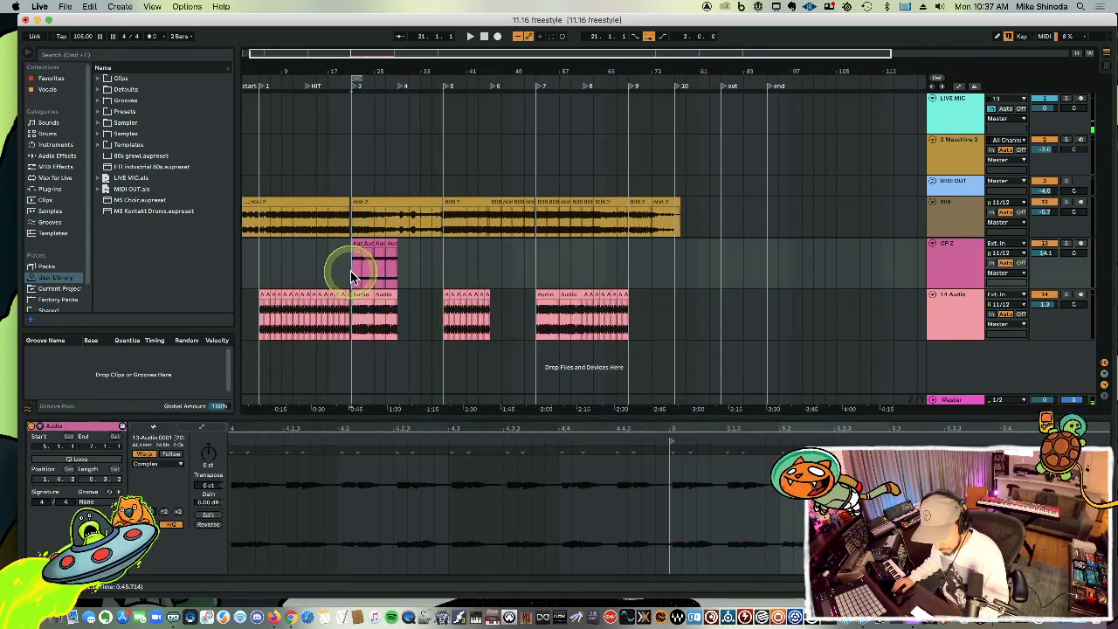
click(273, 264)
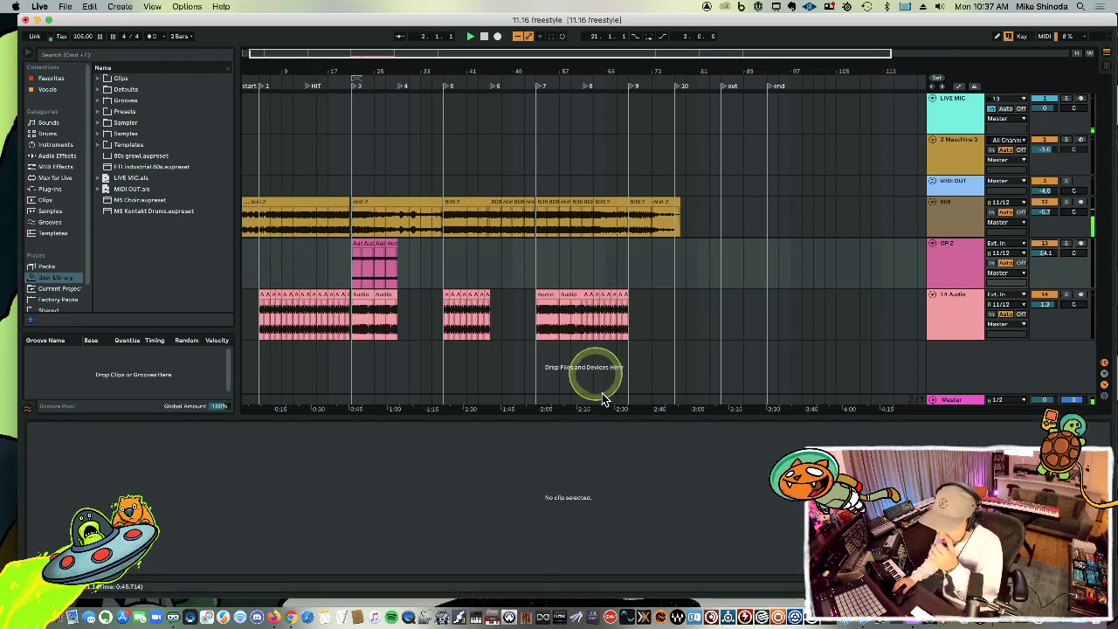
click(952, 314)
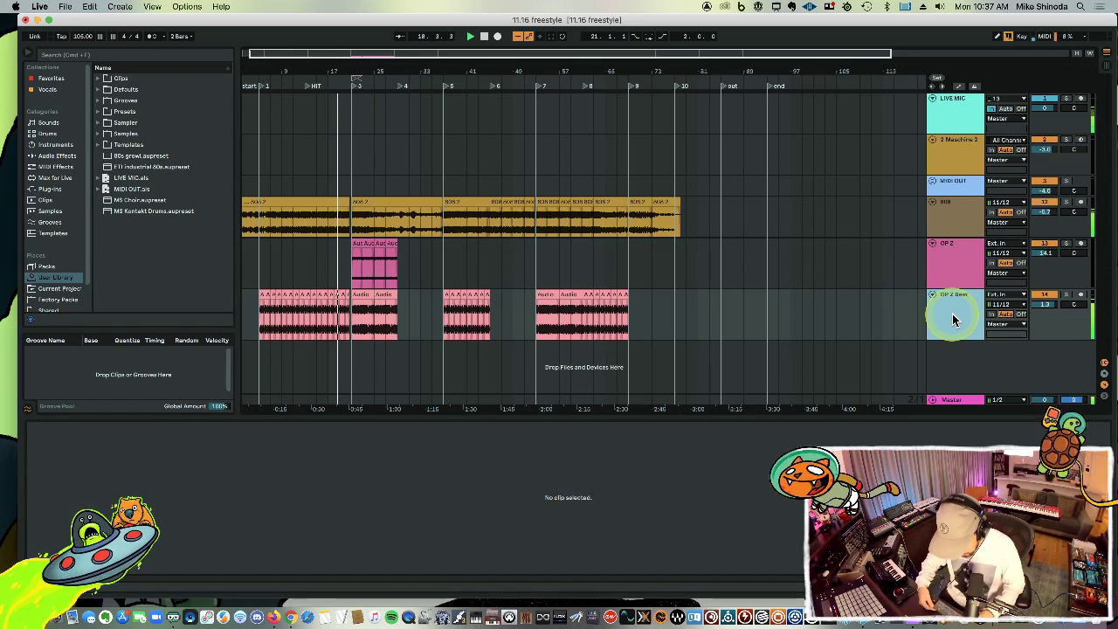
Insert an audio track below OP Z Beat and set its input to 11/12.
key(super+t)
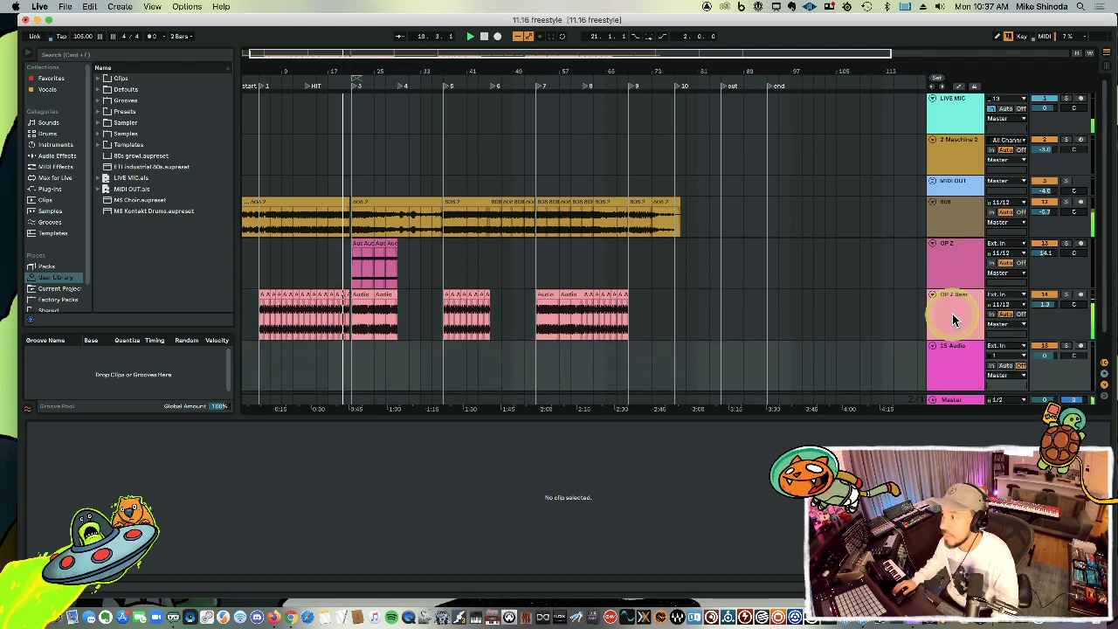
scroll(954, 319, down, 2)
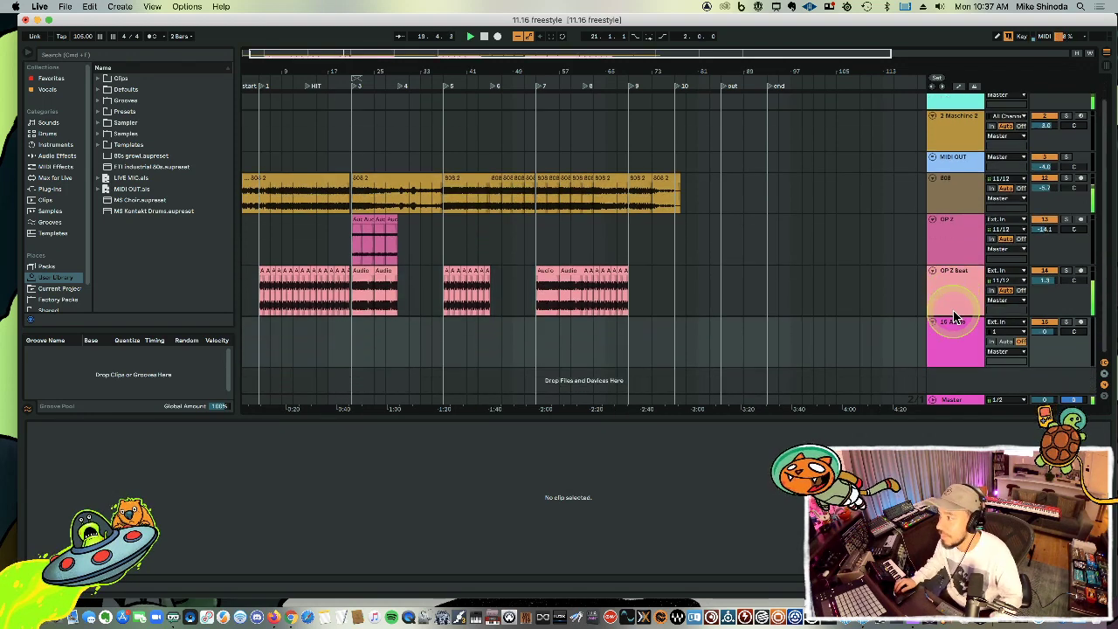
click(1013, 333)
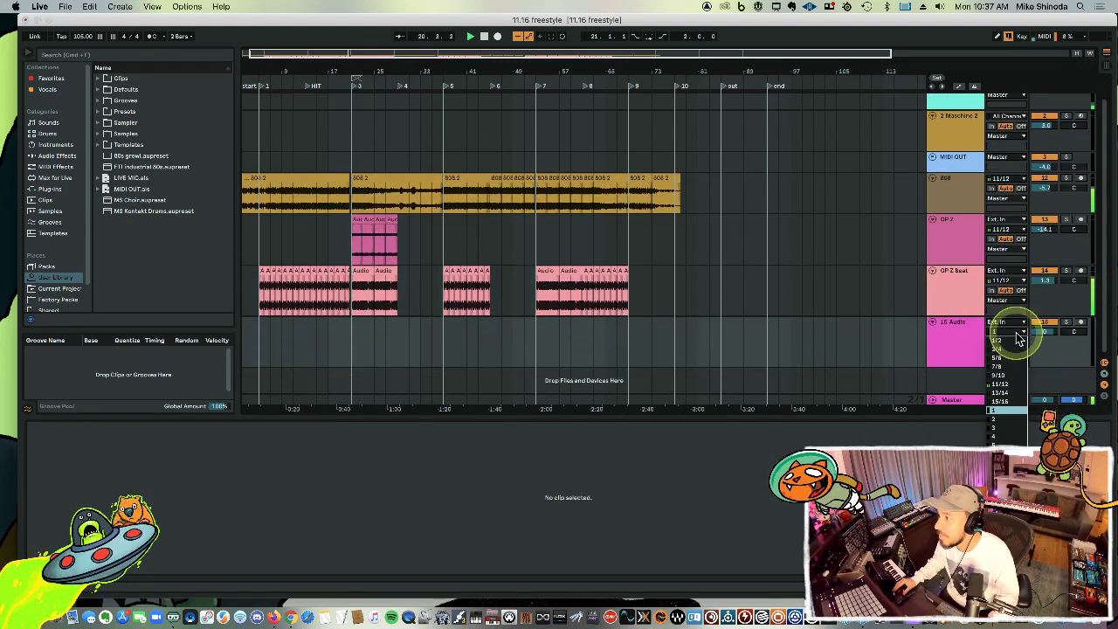
click(999, 384)
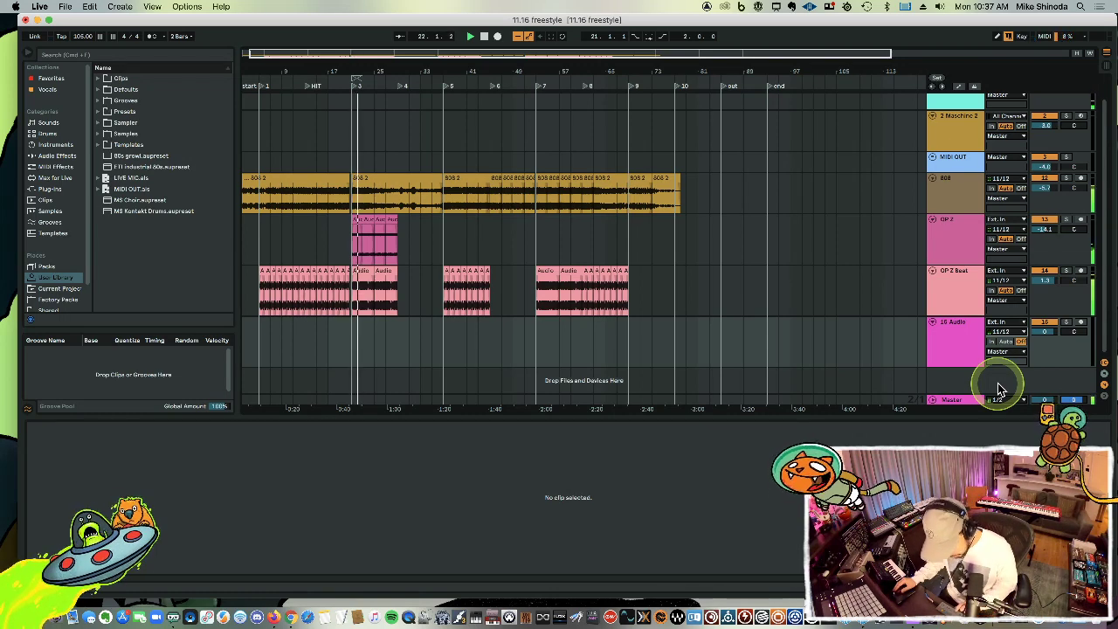
Arm the new audio track with monitoring on Auto, and set its volume to 7.6 and the 808 volume to -2.2.
click(1081, 323)
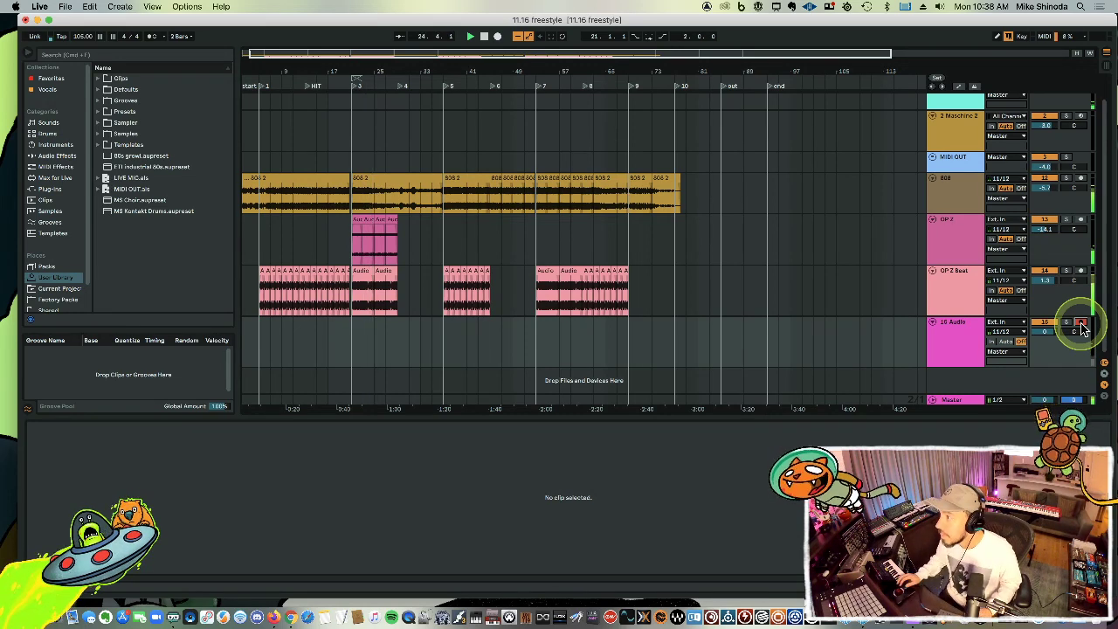
click(1008, 341)
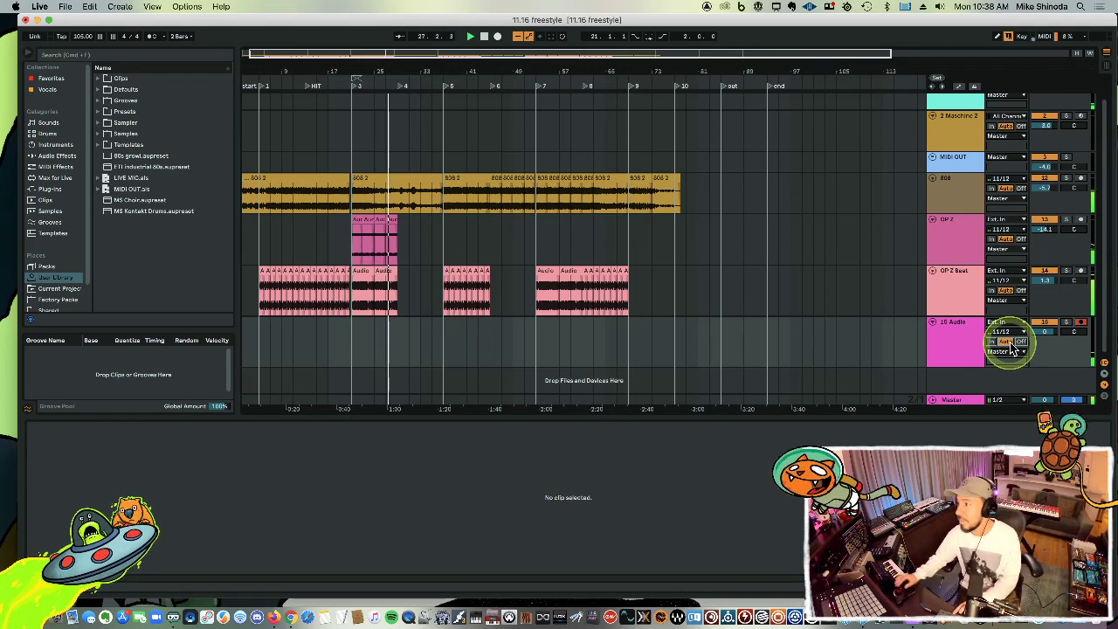
drag(1046, 189, 1046, 186)
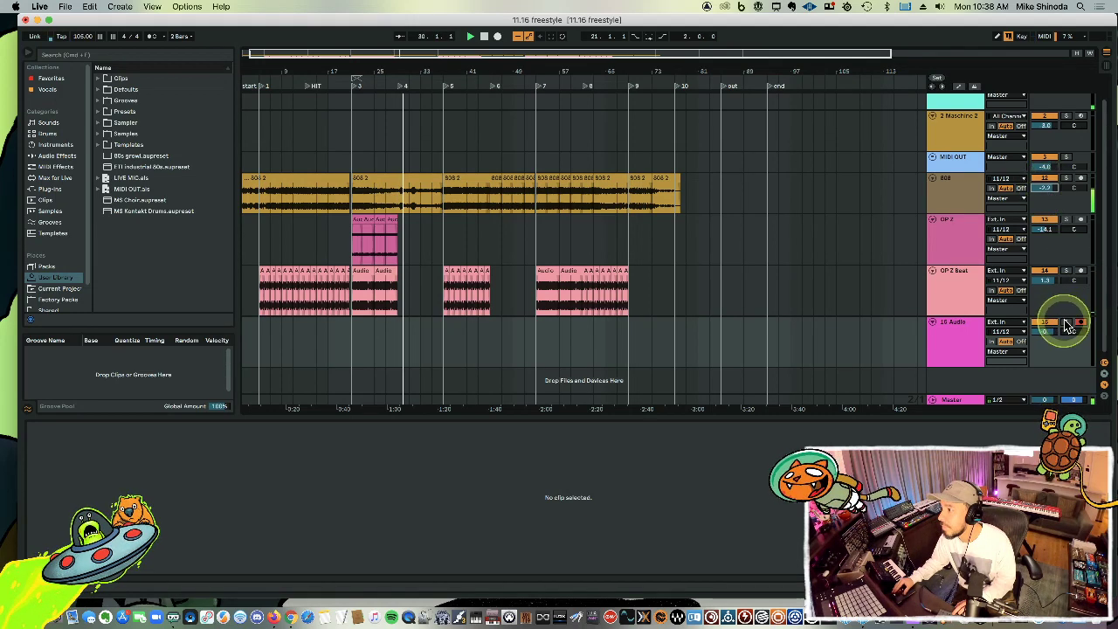
drag(1058, 329, 1048, 332)
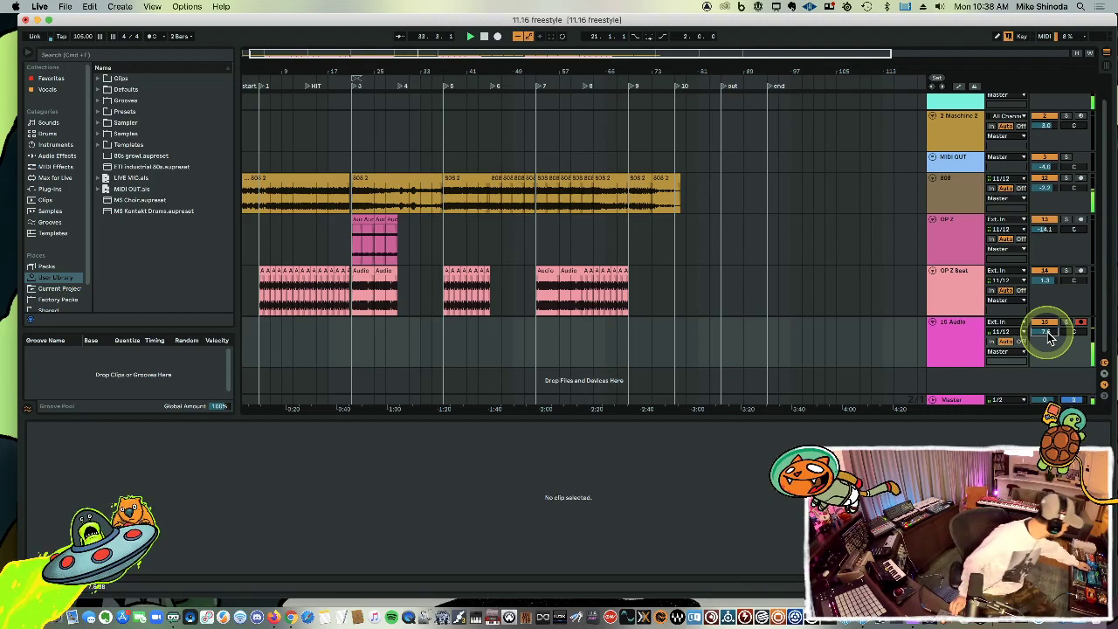
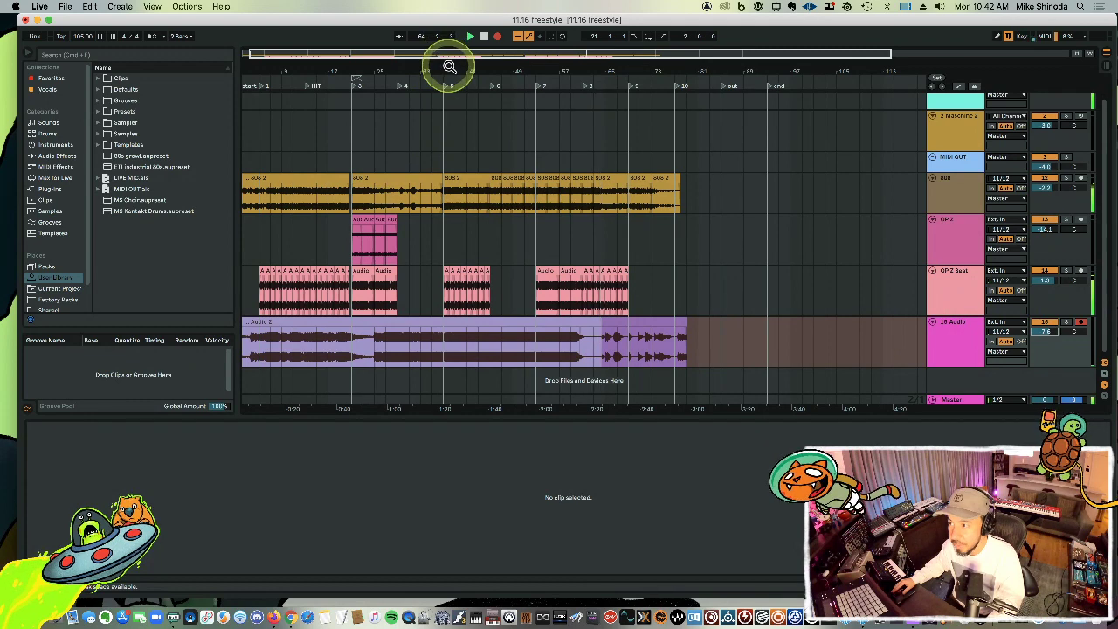
Delete the second recorded clip on the new audio track, from 64.3.4 to 79.1.2, and stop playback.
click(648, 339)
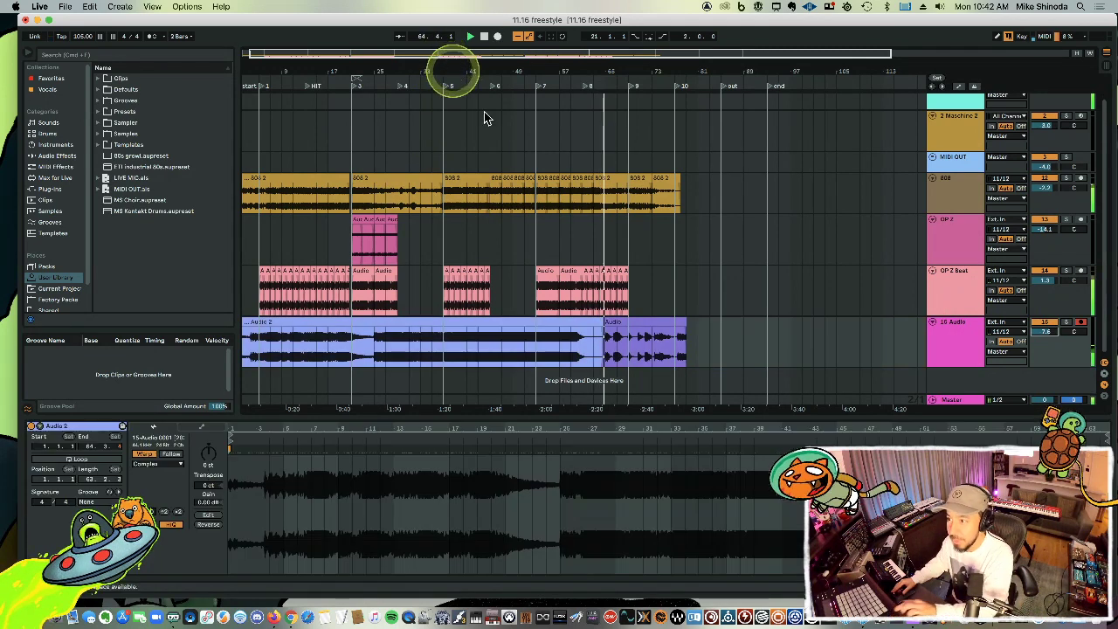
click(649, 340)
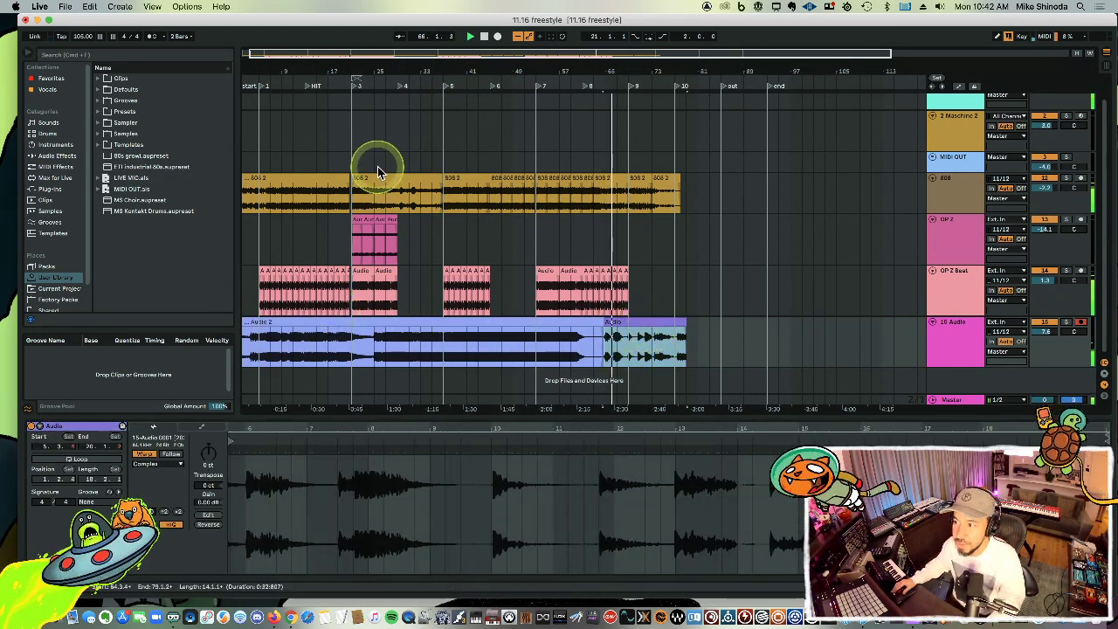
key(Delete)
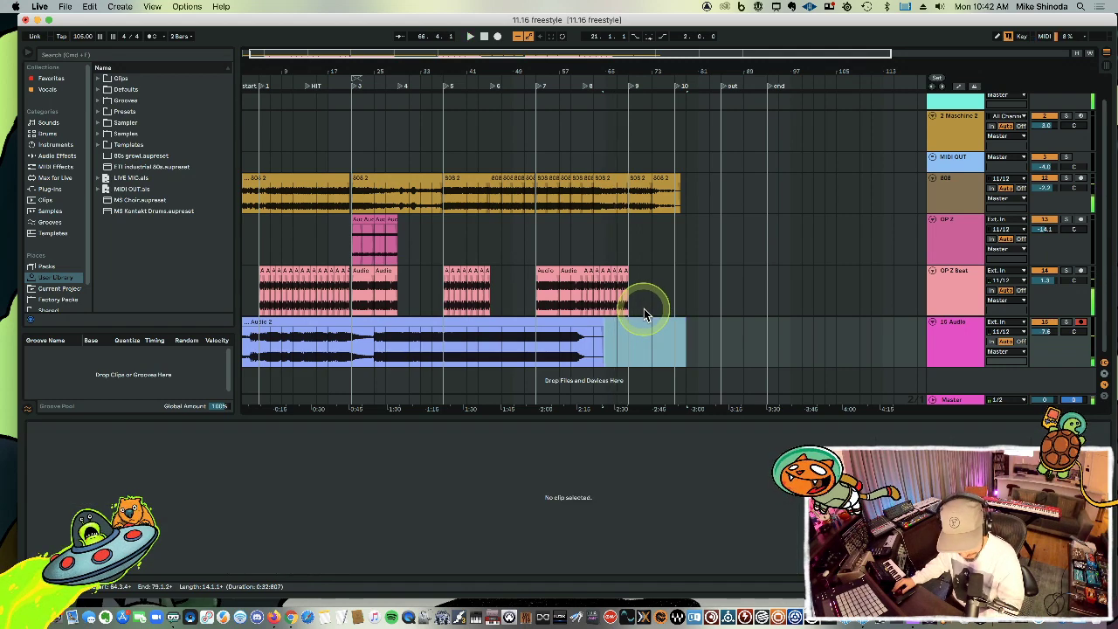
Remove the first four bars of the new recording, from 1.1.1 to 5.1.1, and start playback.
drag(458, 61, 463, 63)
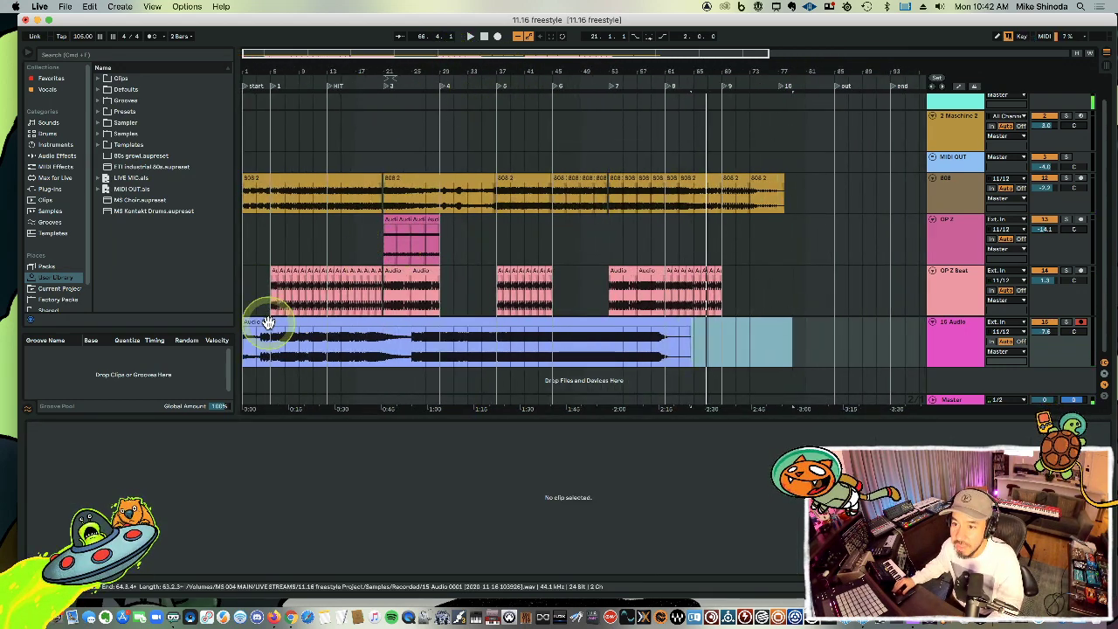
click(272, 346)
drag(271, 344, 230, 341)
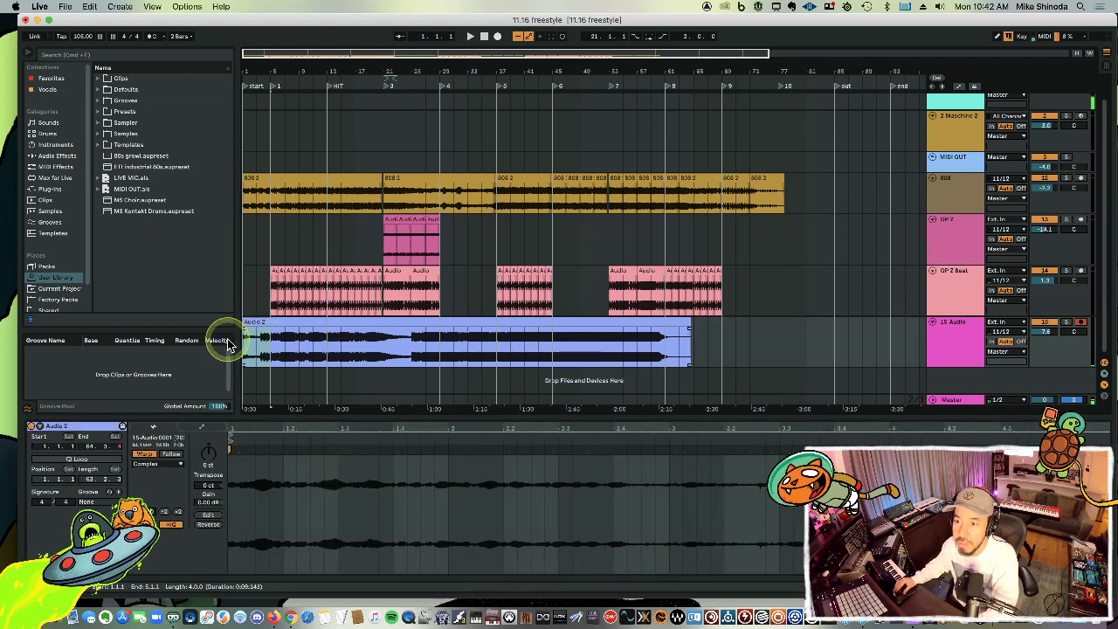
key(Delete)
key(space)
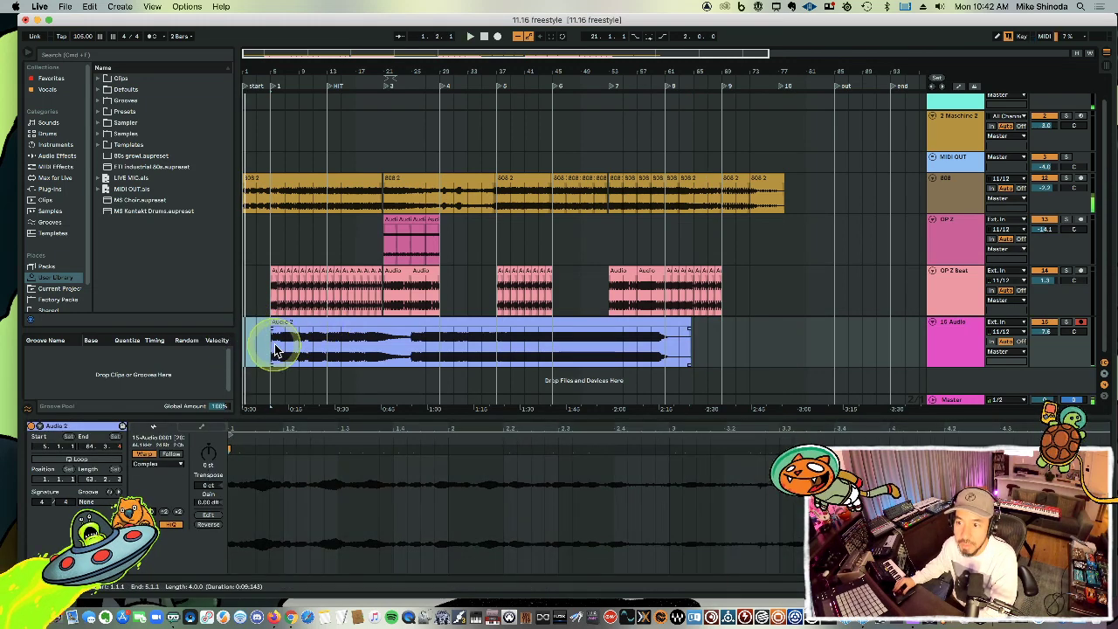
Move the trimmed recording from 5.1.1 to the HIT marker at 13.1.1.
click(289, 330)
click(289, 324)
key(Delete)
click(325, 343)
key(super+v)
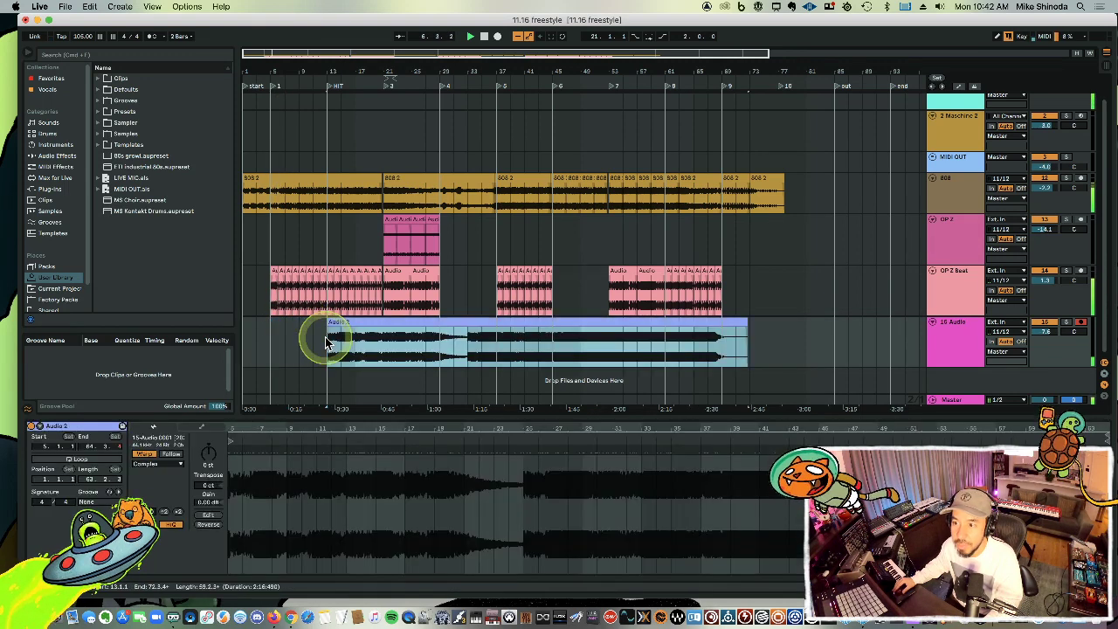
Listen to the recording's entry around the HIT marker, briefly soloing the 808 track for comparison.
click(317, 342)
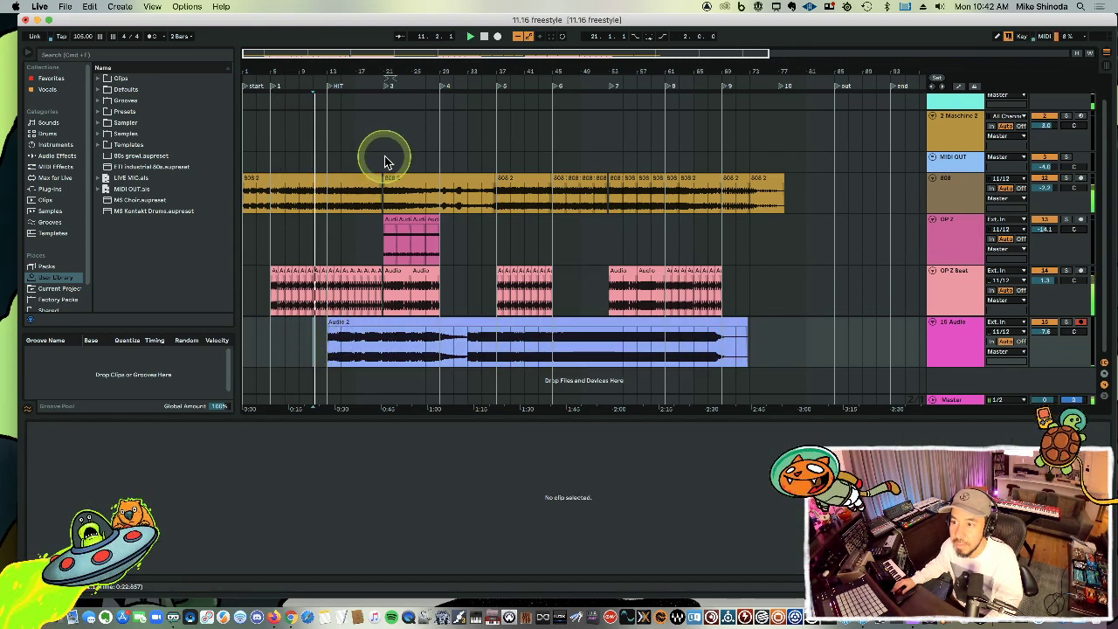
drag(374, 70, 437, 68)
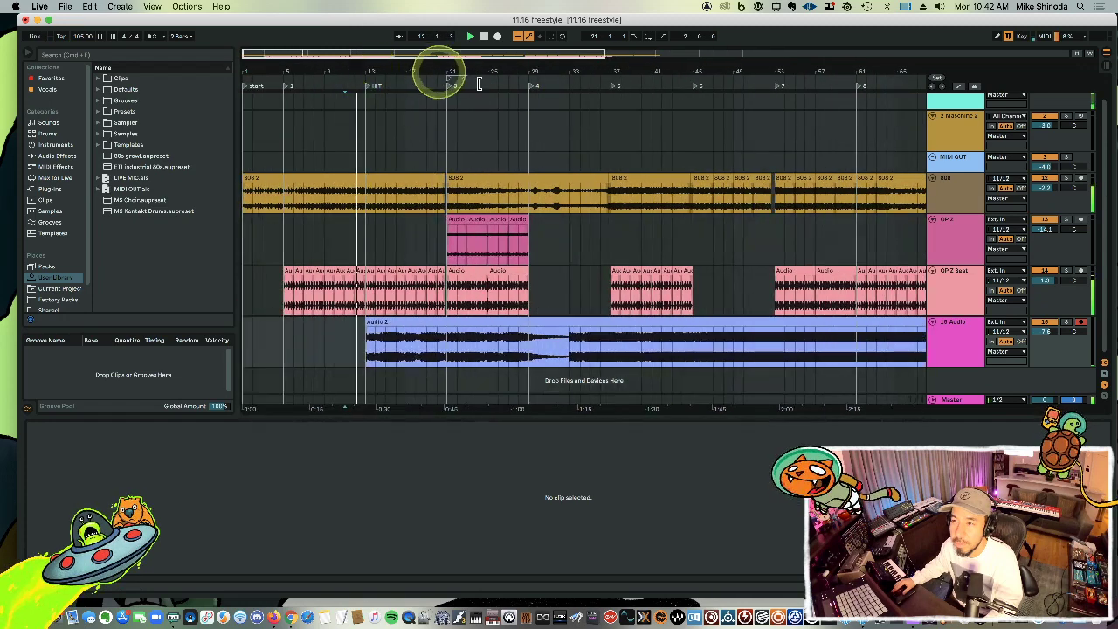
click(1066, 178)
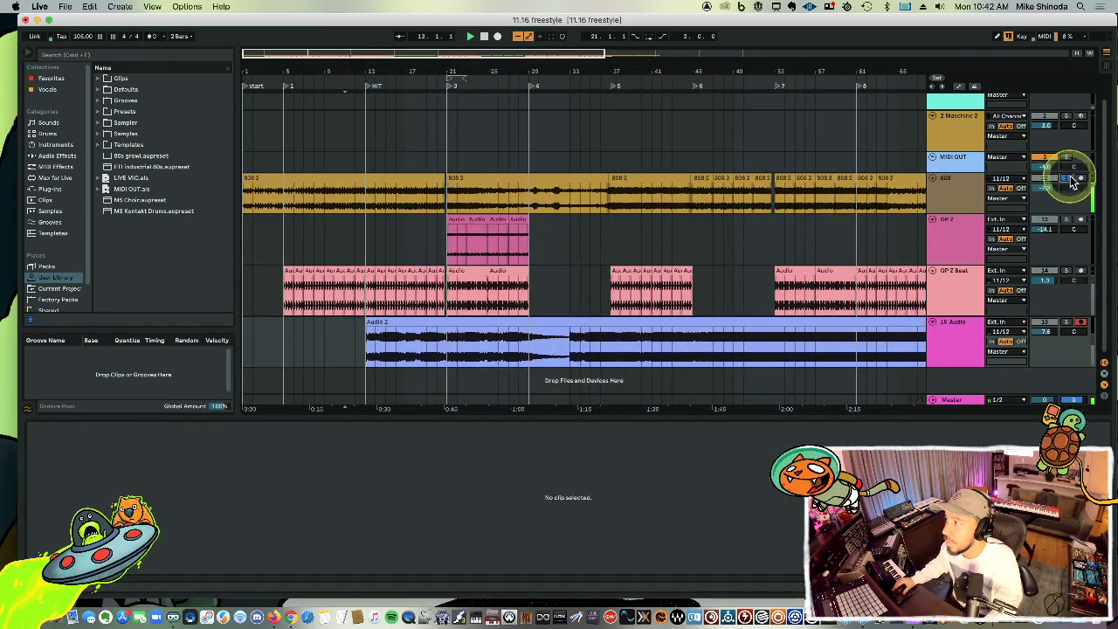
click(1069, 179)
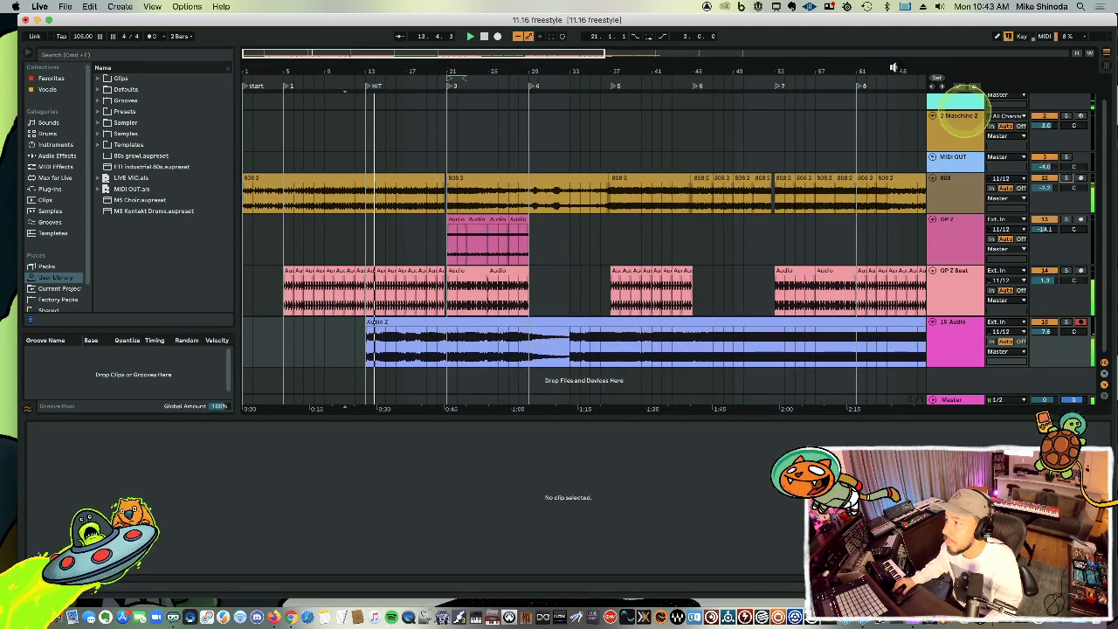
Select all the 808 clips, set their warp mode to Complex Pro and detune them to 24 ct during playback from the start.
drag(872, 59, 868, 63)
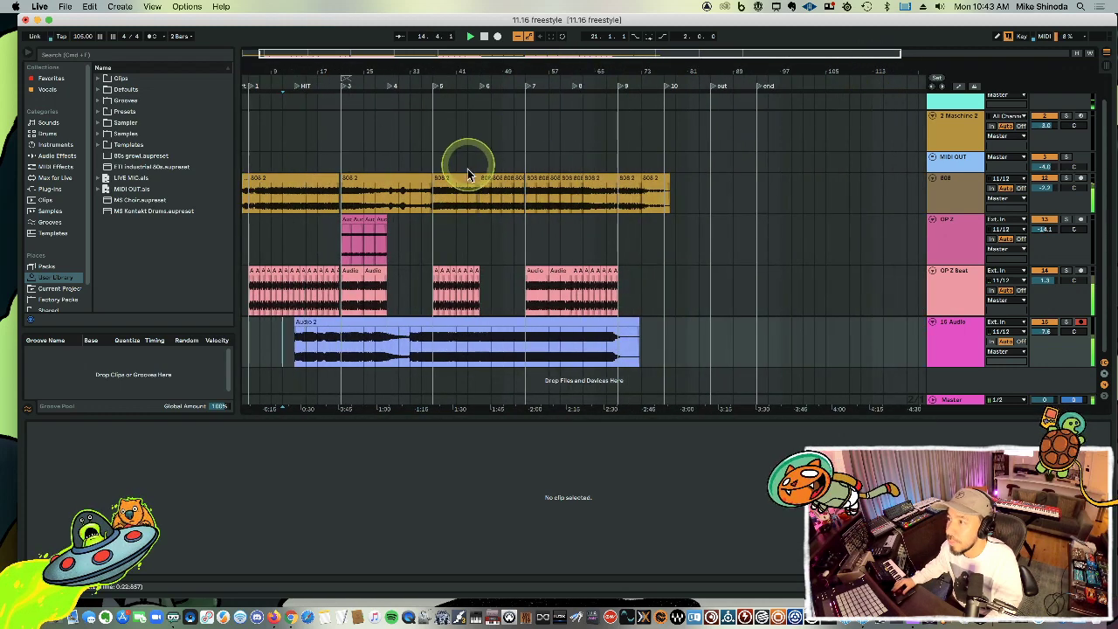
drag(694, 192, 241, 187)
drag(297, 65, 300, 70)
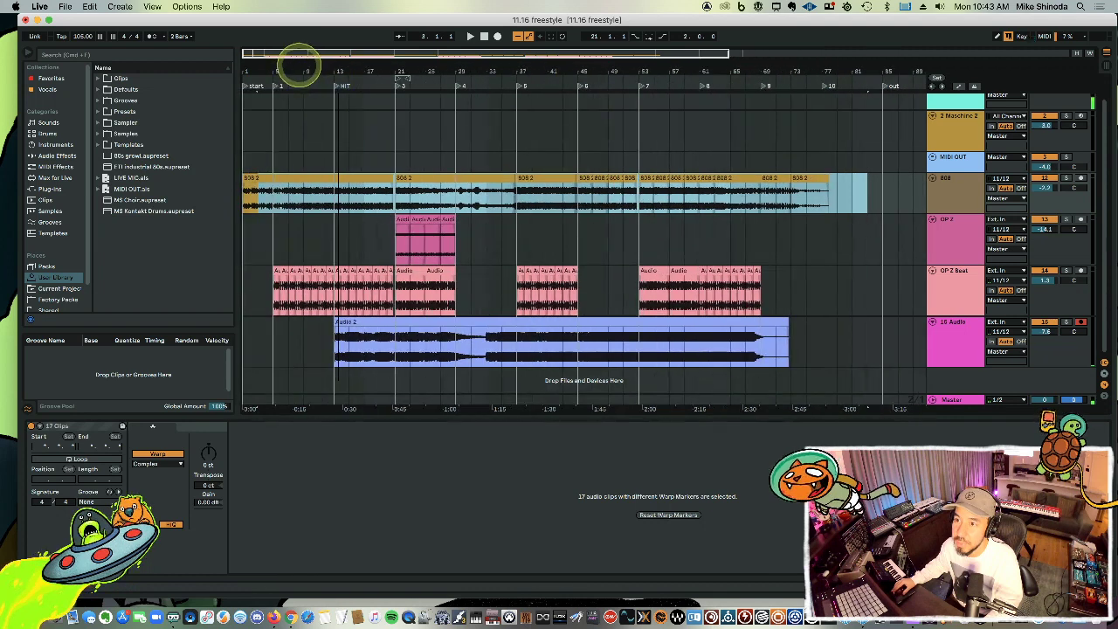
shift+click(243, 197)
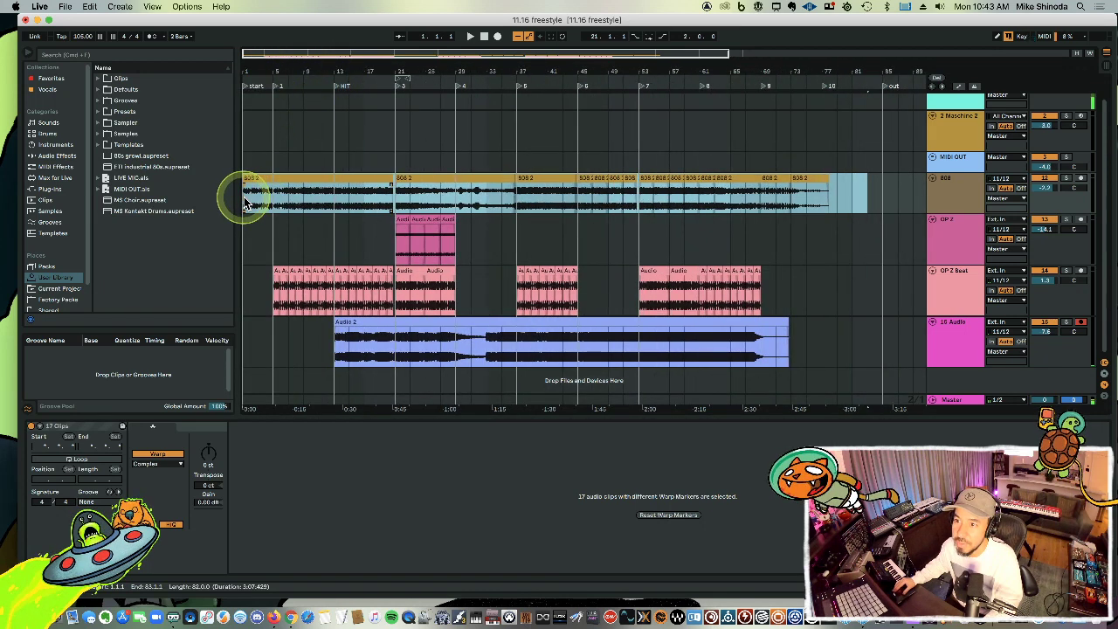
key(space)
right_click(207, 489)
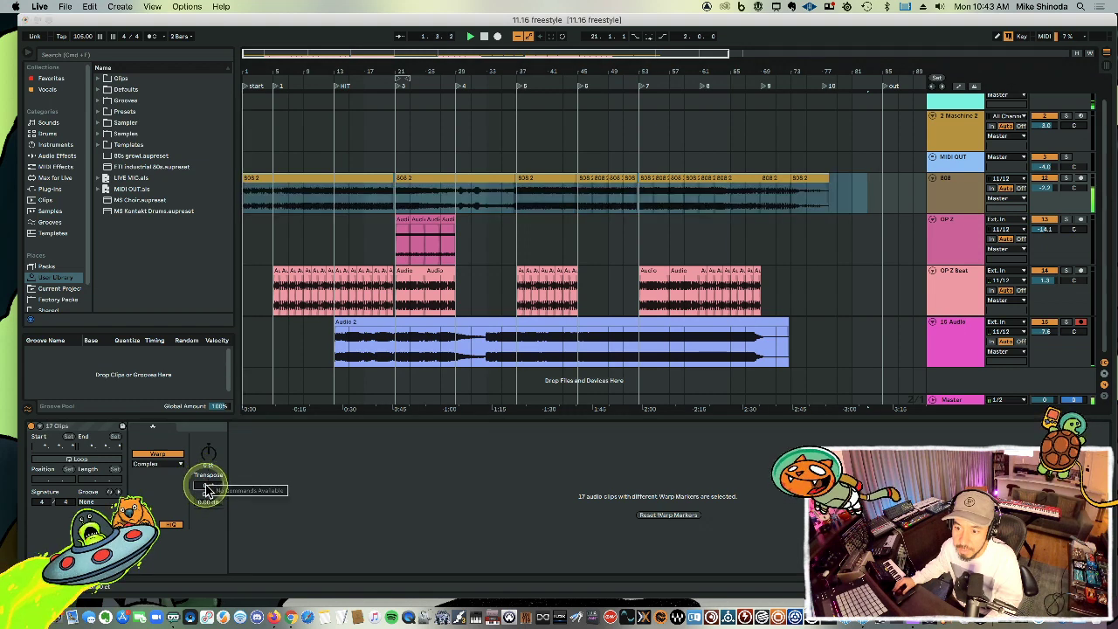
click(202, 488)
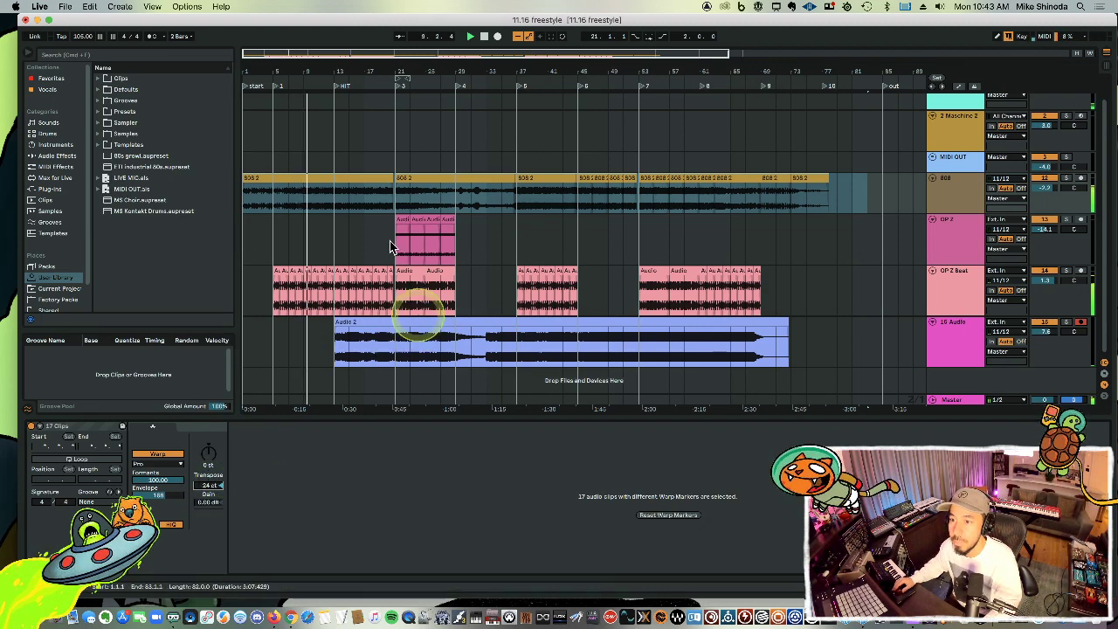
Copy four bars of the 808 recording from bar 21 to the HIT marker at bar 13 and duplicate them up to bar 21.
drag(334, 70, 401, 73)
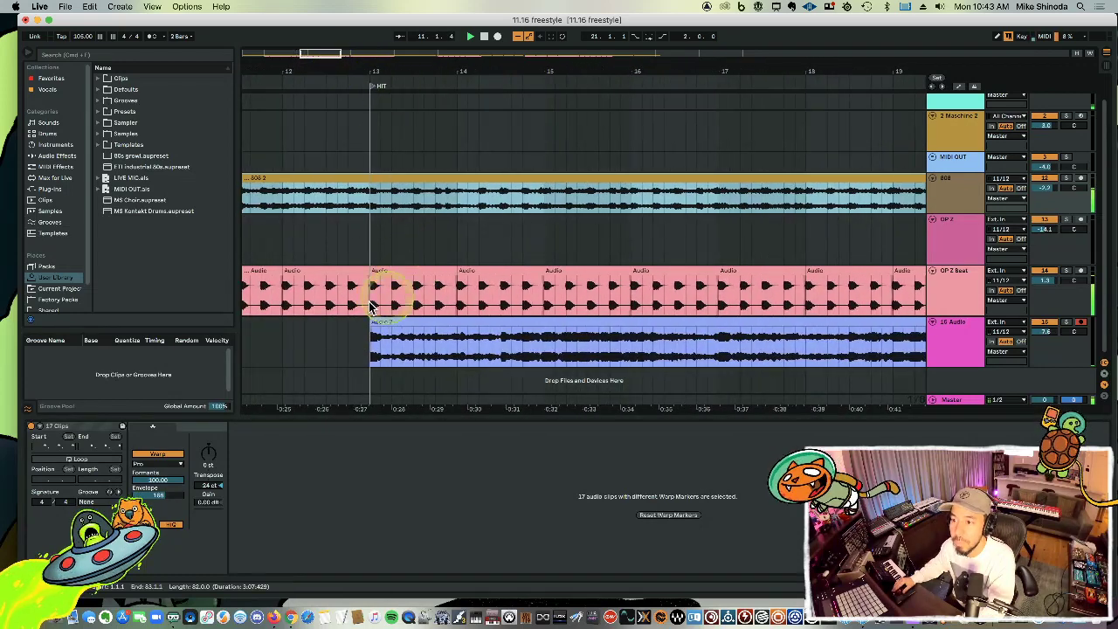
mouse_move(354, 306)
mouse_down()
mouse_move(370, 302)
mouse_move(354, 302)
mouse_up()
drag(446, 76, 344, 75)
click(363, 332)
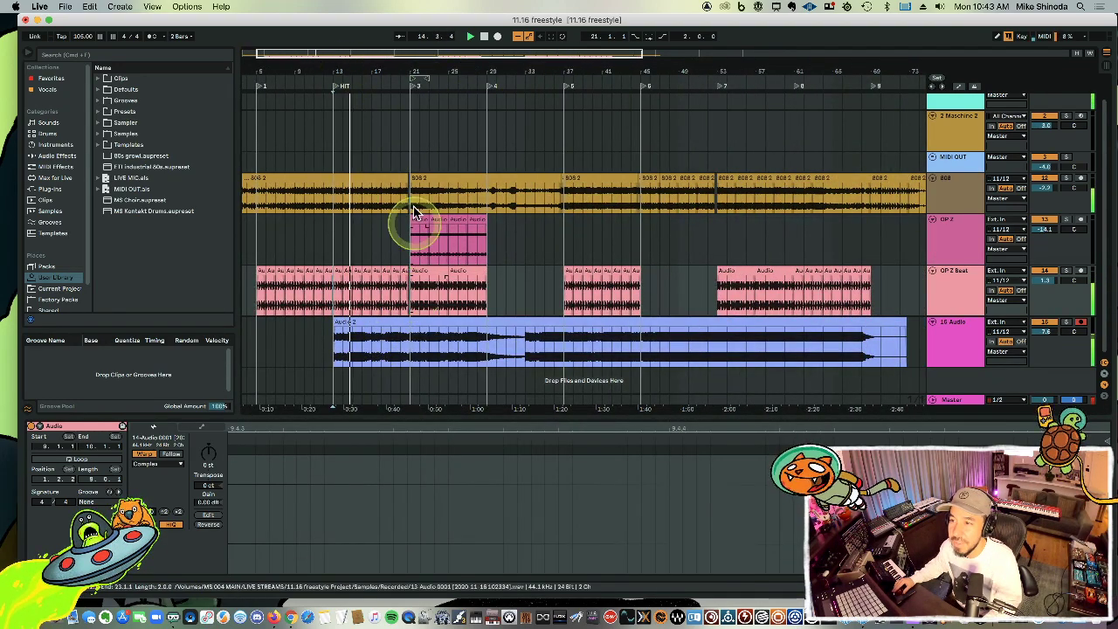
drag(413, 202, 448, 197)
click(333, 203)
key(super+v)
key(super+d)
Delete the beat before the HIT marker, 12.4.1 to 13.1.1, on the 808 through OP Z Beat tracks and play the transition.
drag(322, 80, 324, 69)
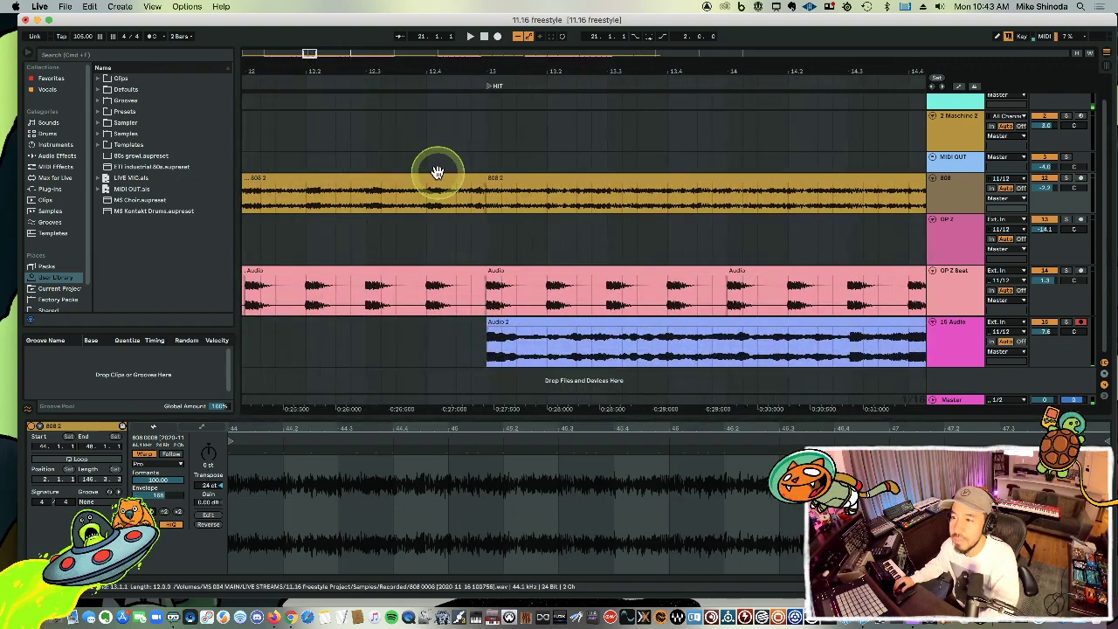
drag(427, 200, 493, 300)
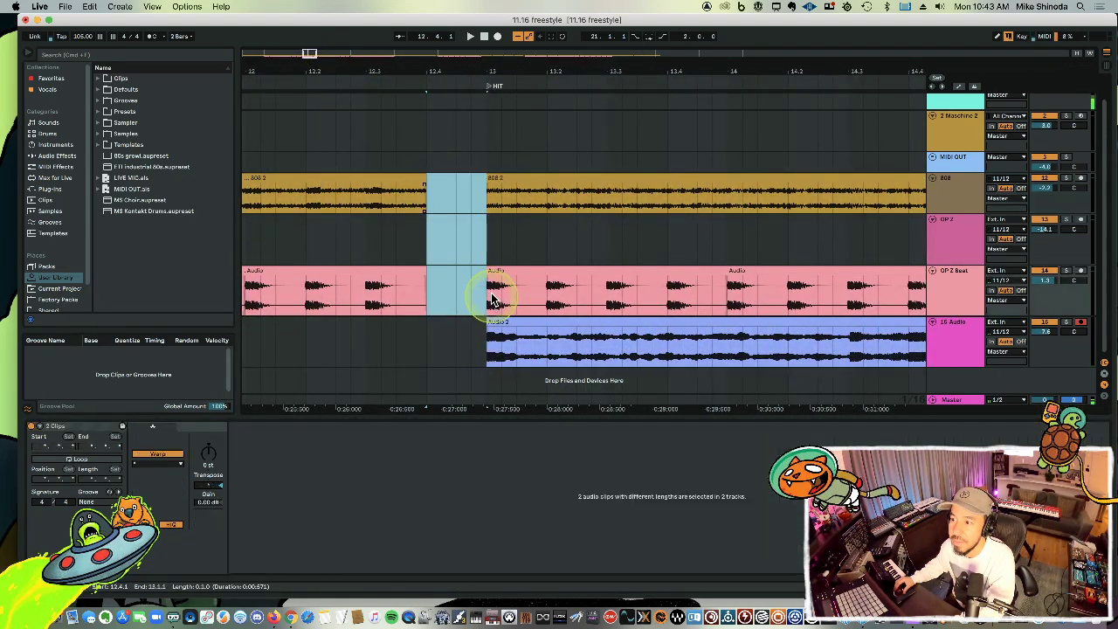
key(Delete)
click(363, 245)
key(space)
mouse_move(478, 67)
mouse_down()
mouse_move(469, 62)
mouse_move(477, 66)
mouse_up()
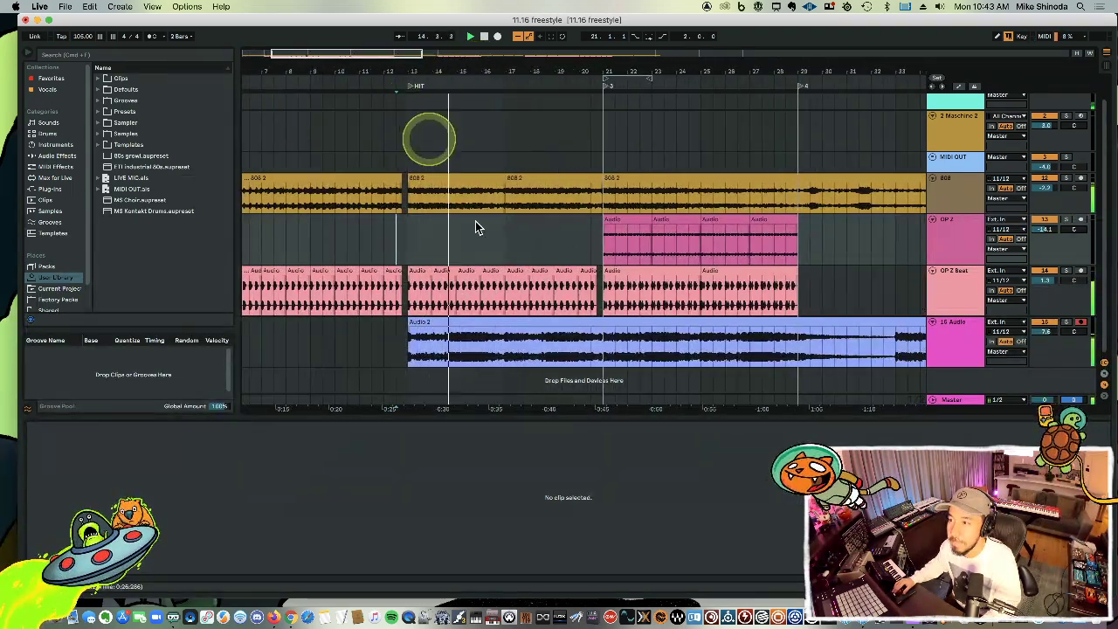
Duplicate the OP Z Beat clip to fill the gap before bar 21, and set the new audio track's volume to -13.6 dB.
click(569, 270)
key(super+d)
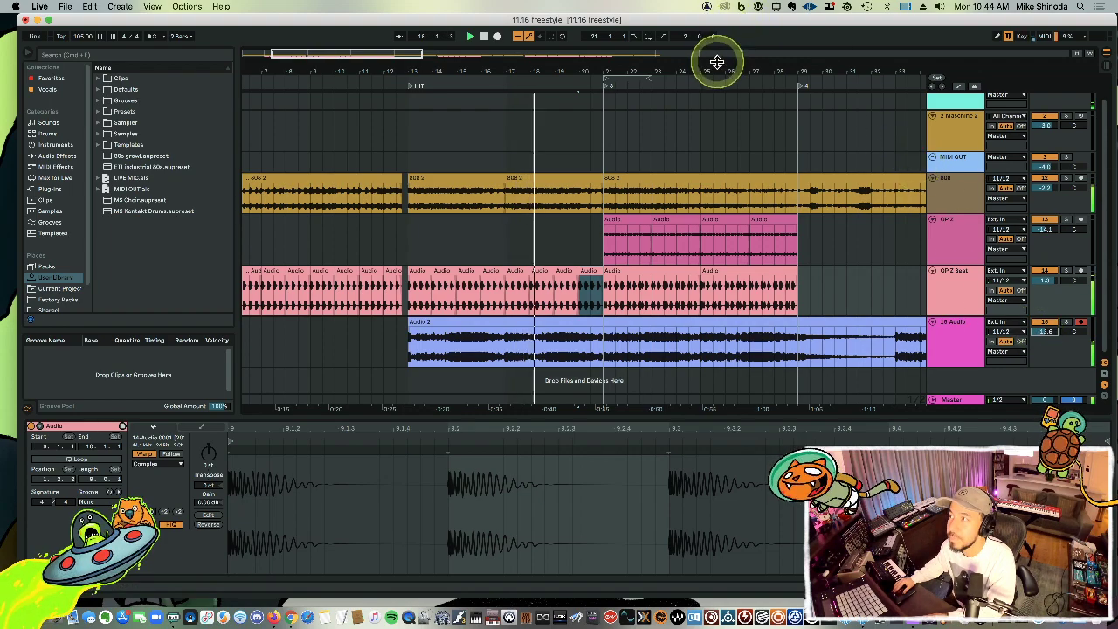
drag(719, 70, 718, 65)
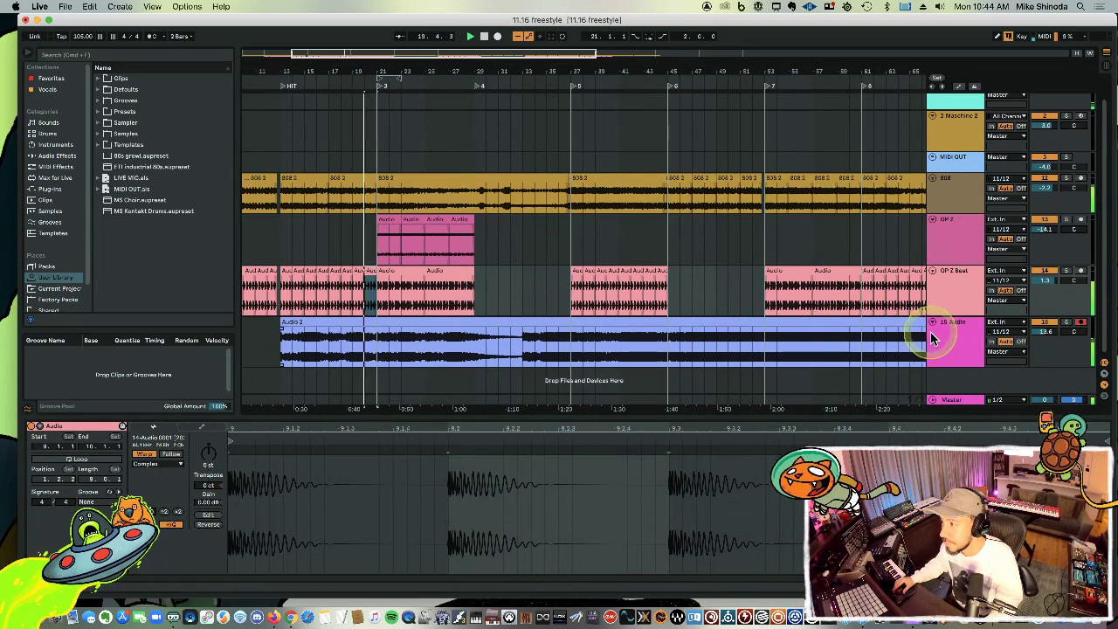
Rename the 16 Audio track OP Z Melody 1 and set the OP Z track's volume to -11.1 dB.
click(954, 340)
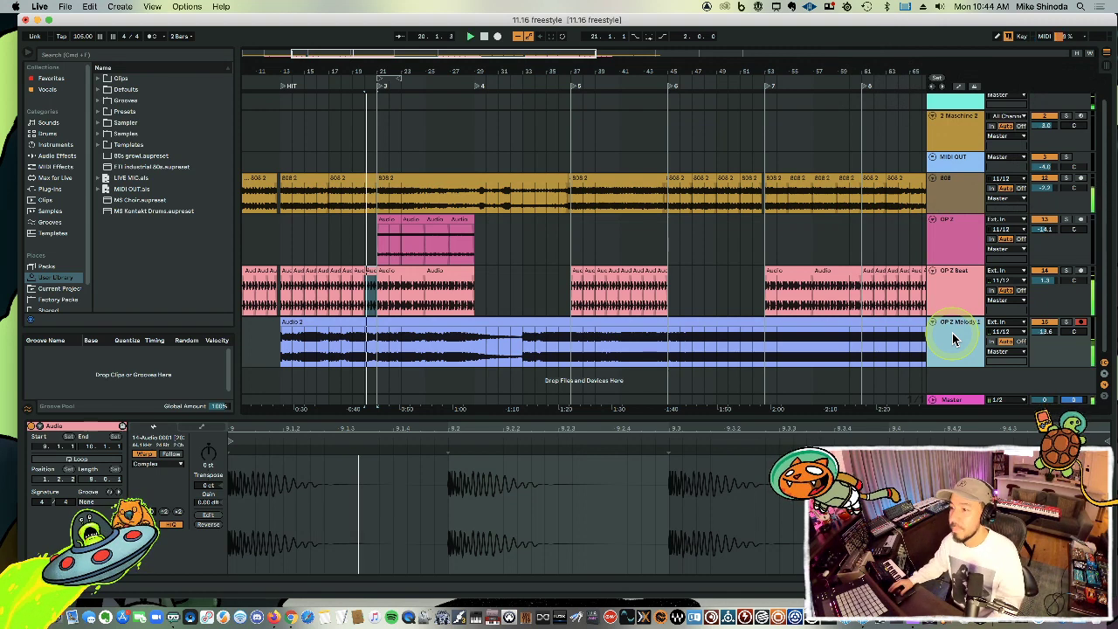
click(365, 234)
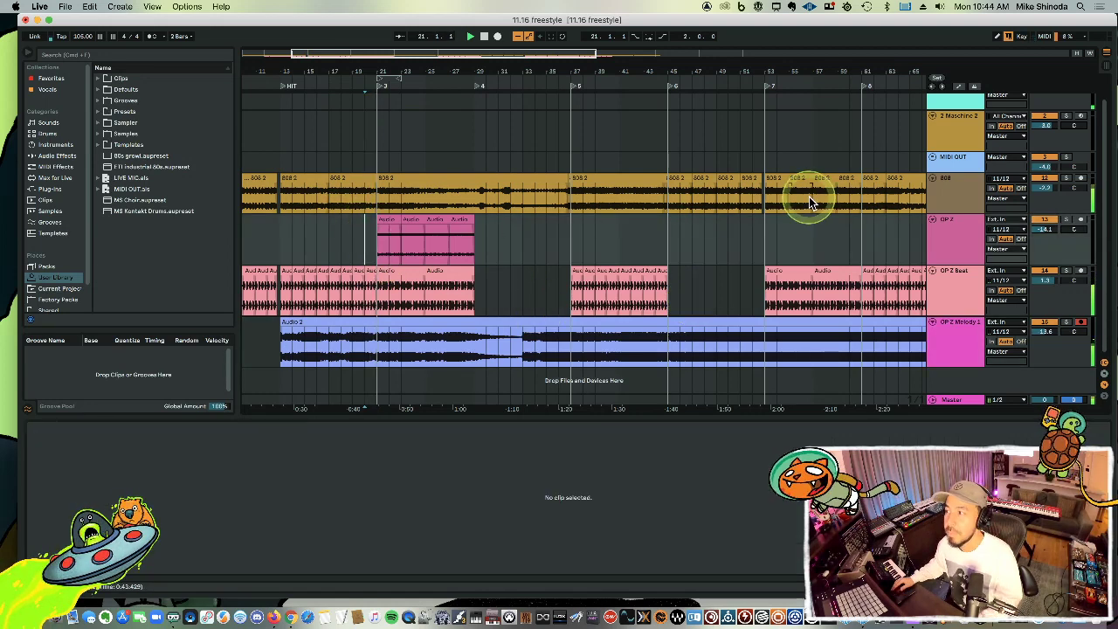
drag(1046, 226, 1046, 229)
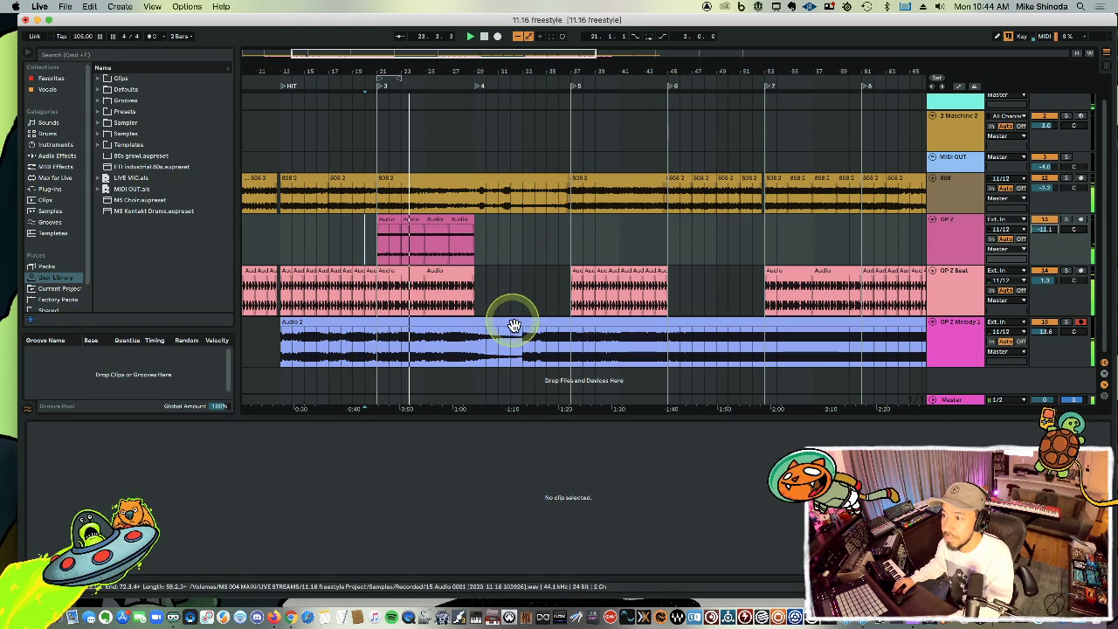
Remove the OP Z Melody 1 recording from 33.1.1 to 45.1.1, adding a fade-out before the gap and a fade-in after it.
drag(522, 347, 668, 345)
key(Delete)
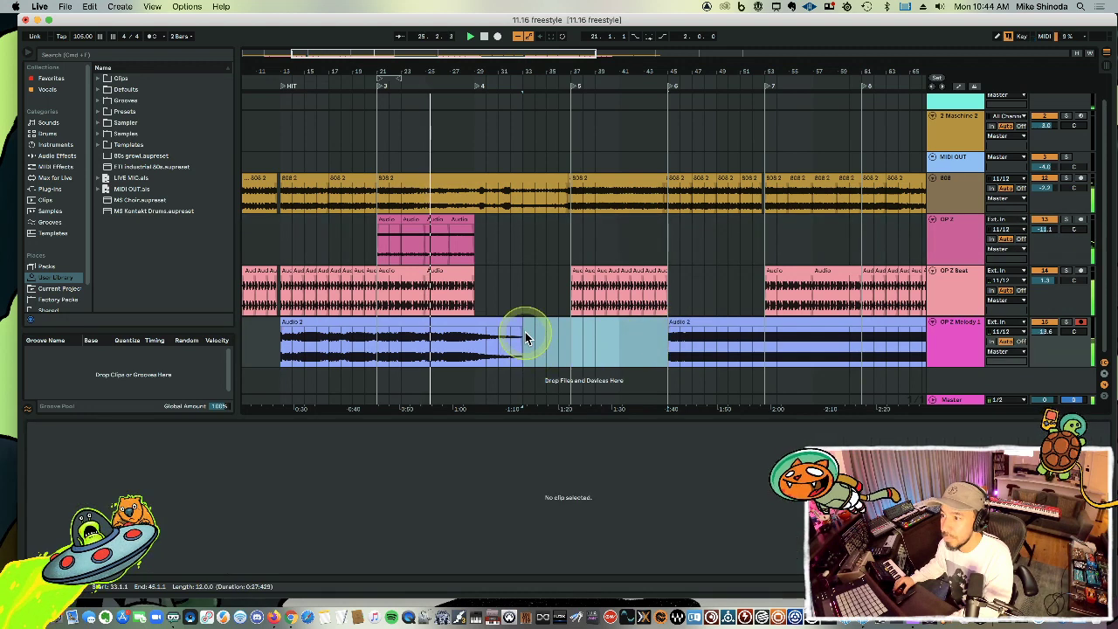
drag(522, 329, 479, 334)
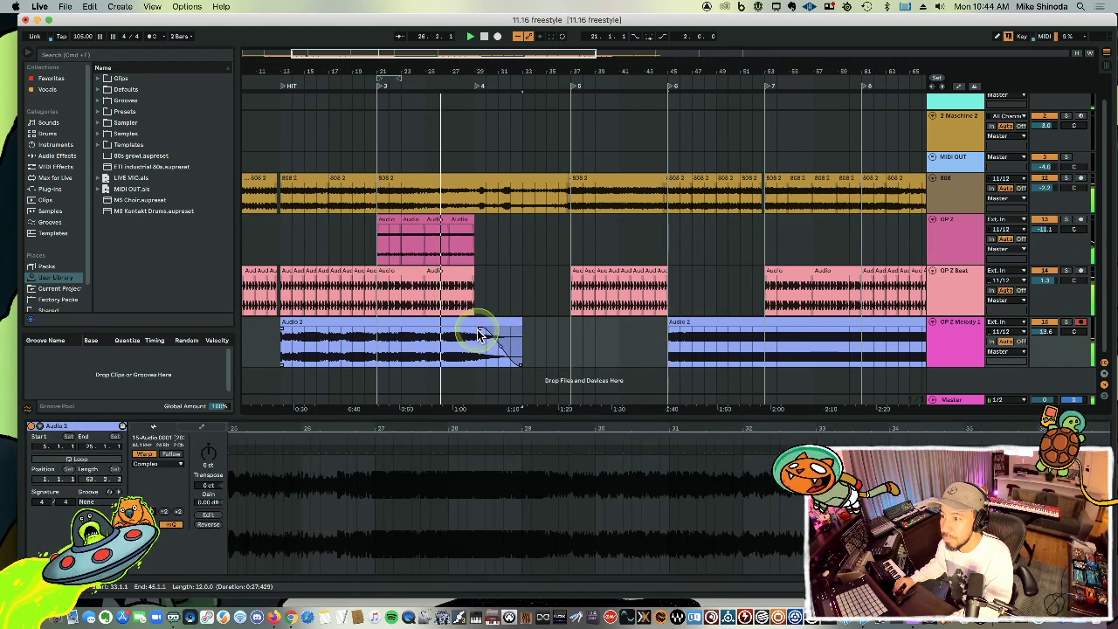
drag(669, 325, 763, 339)
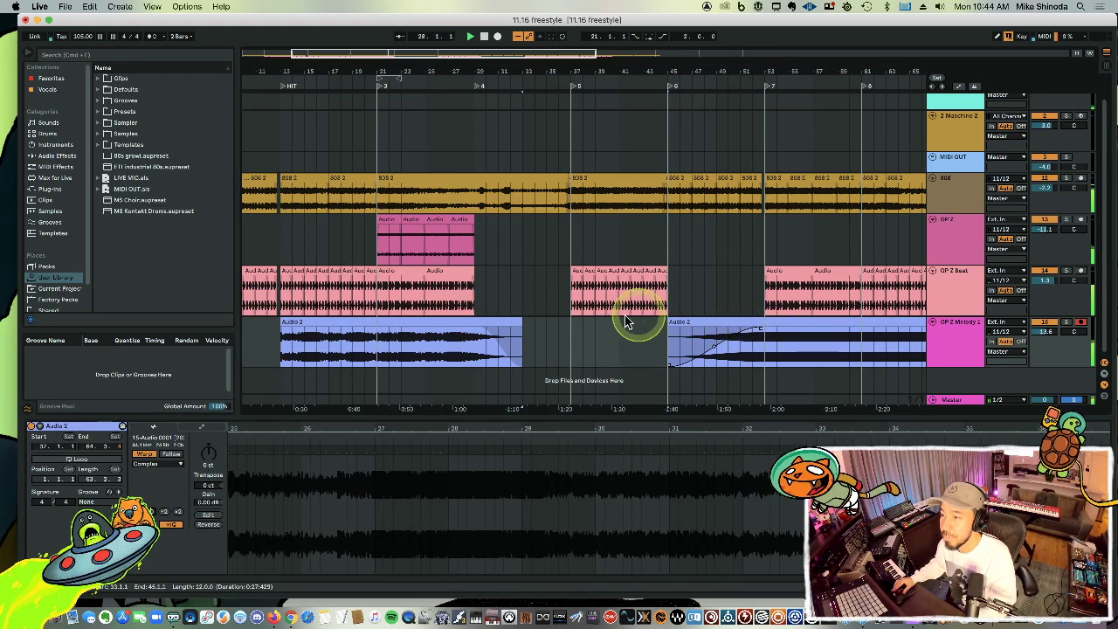
click(496, 287)
mouse_move(524, 70)
mouse_down()
mouse_move(512, 65)
mouse_move(526, 70)
mouse_up()
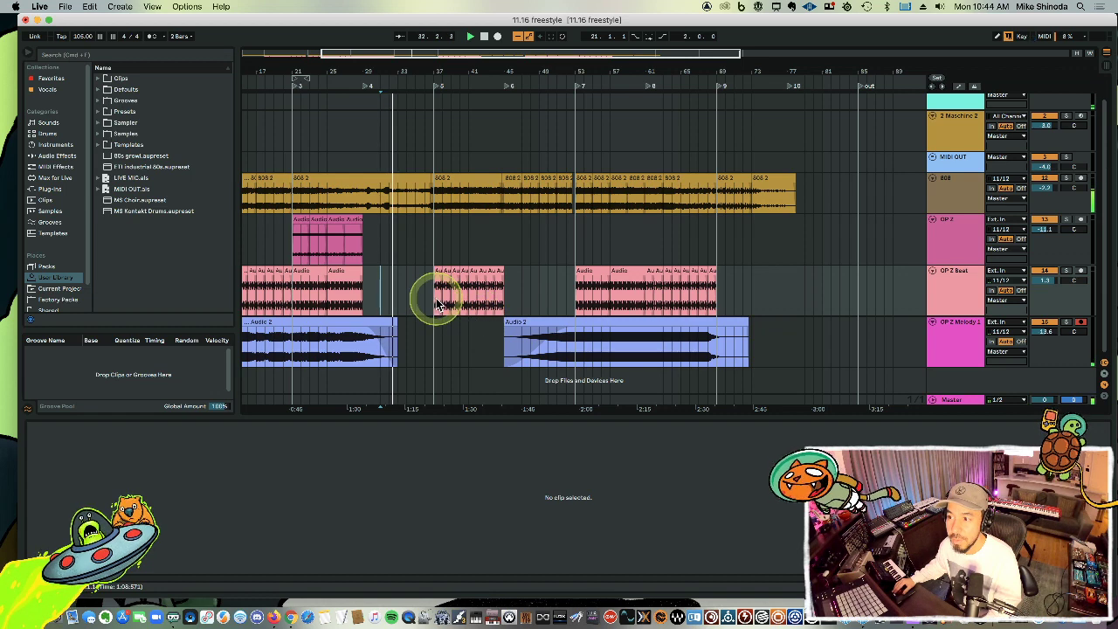
drag(434, 302, 469, 300)
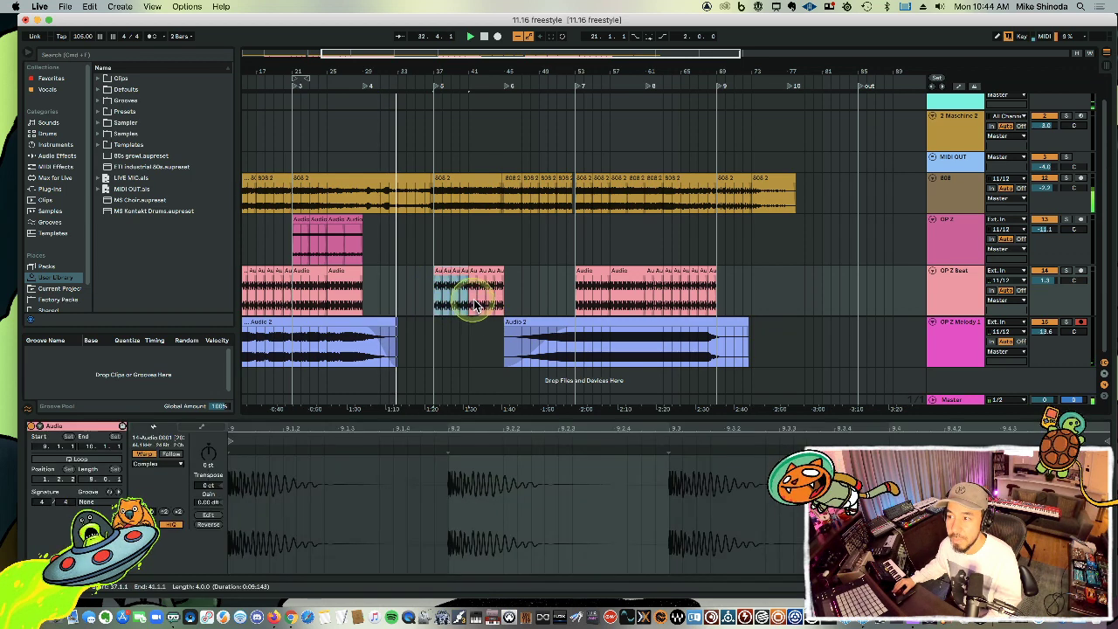
click(425, 301)
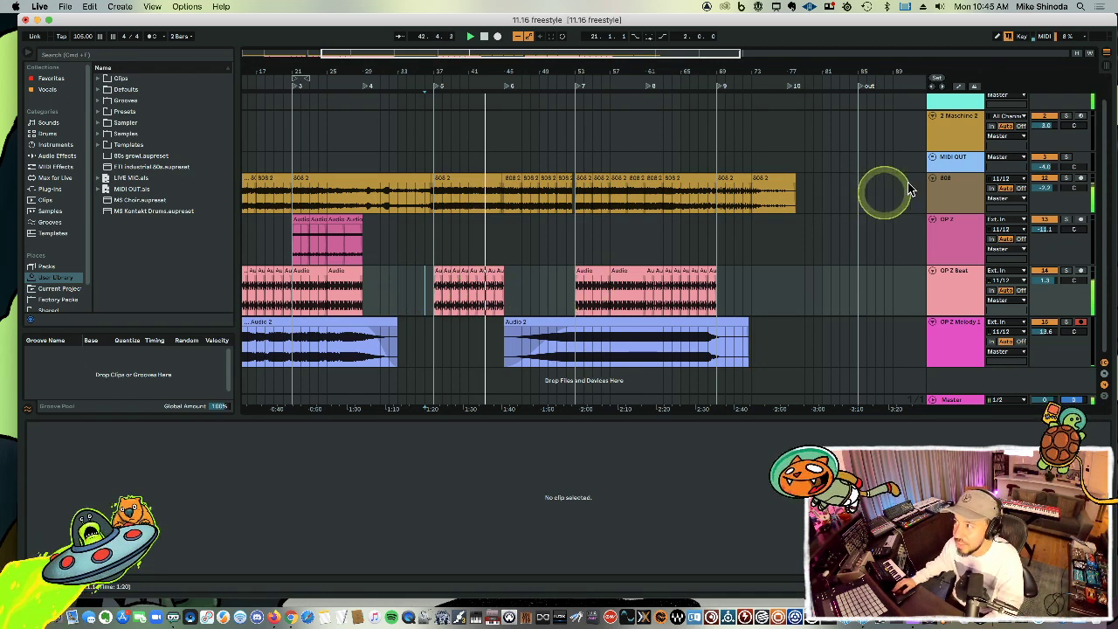
Insert a new audio track above the 808 track, set its external input to 11/12 and arm it for recording.
click(932, 158)
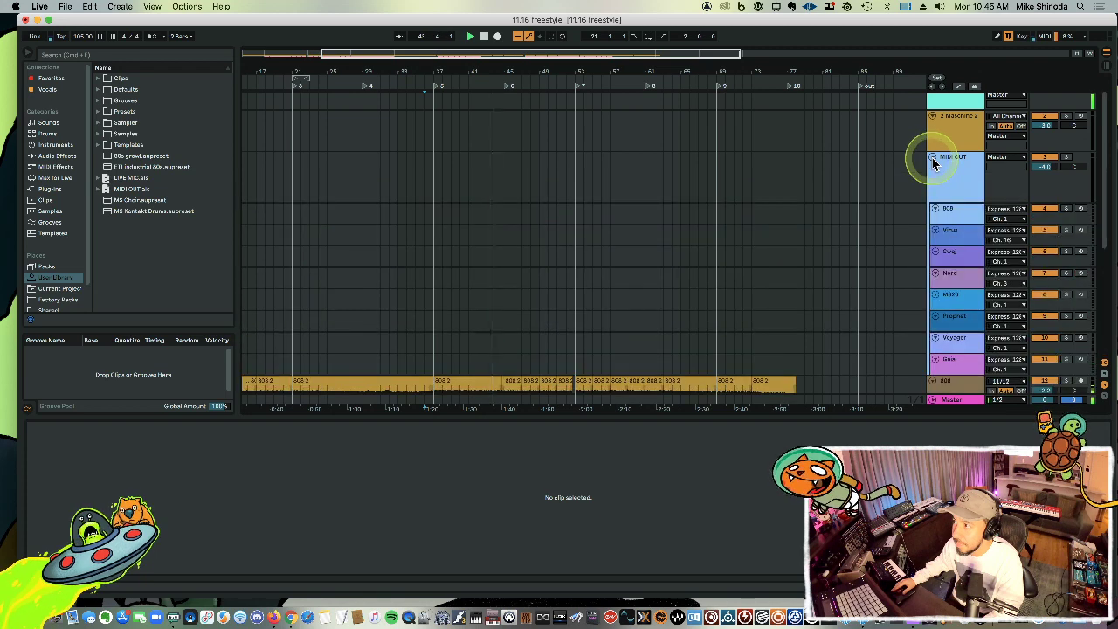
scroll(832, 251, down, 5)
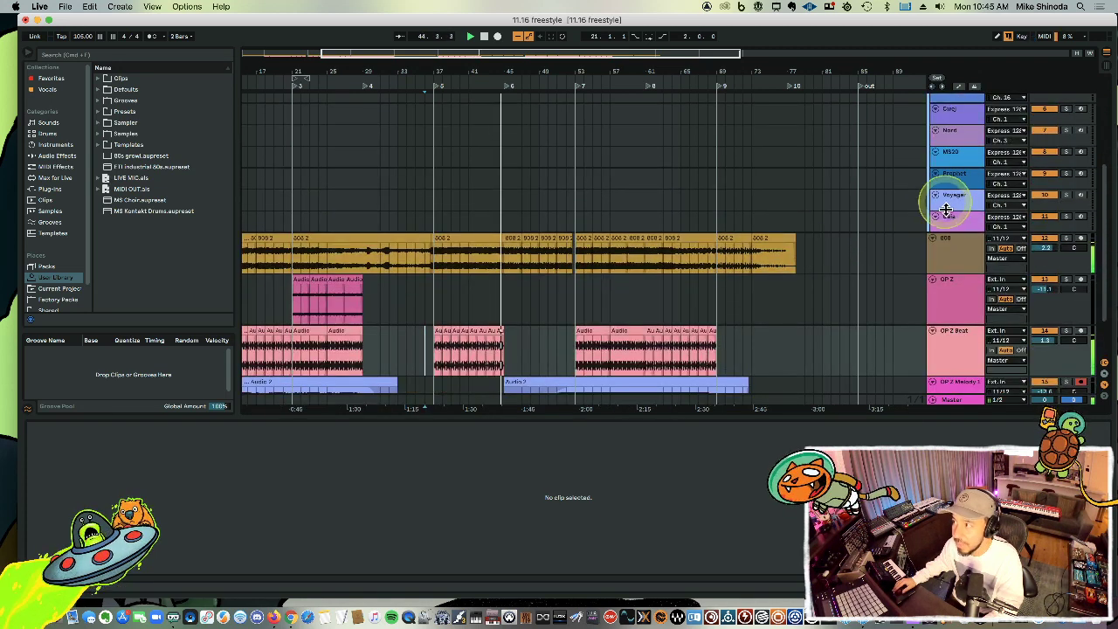
click(946, 249)
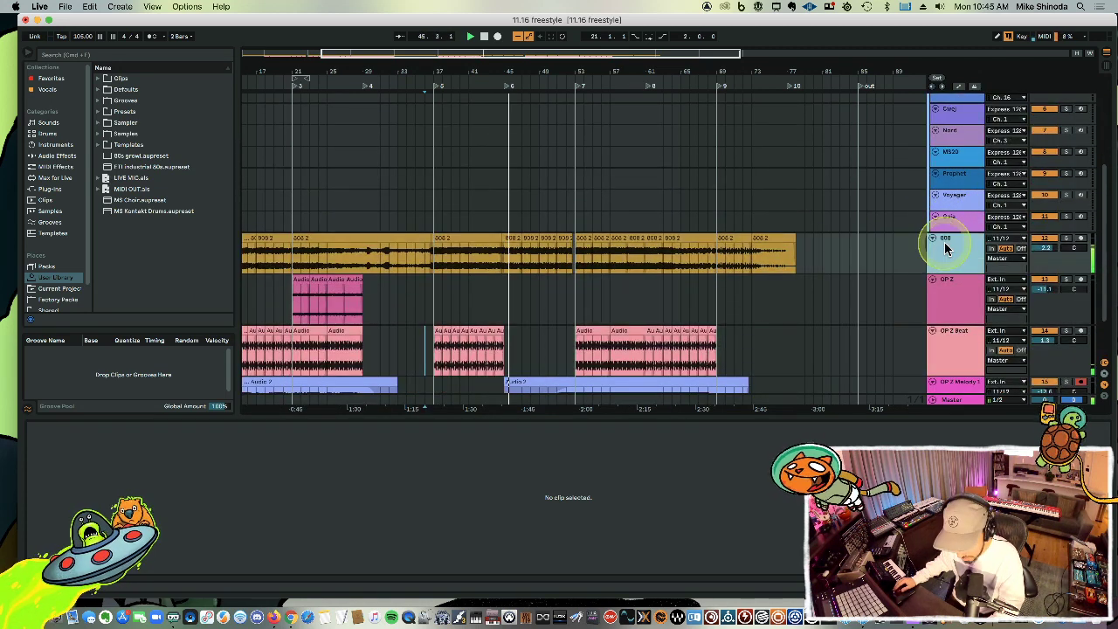
key(super+t)
drag(953, 250, 954, 251)
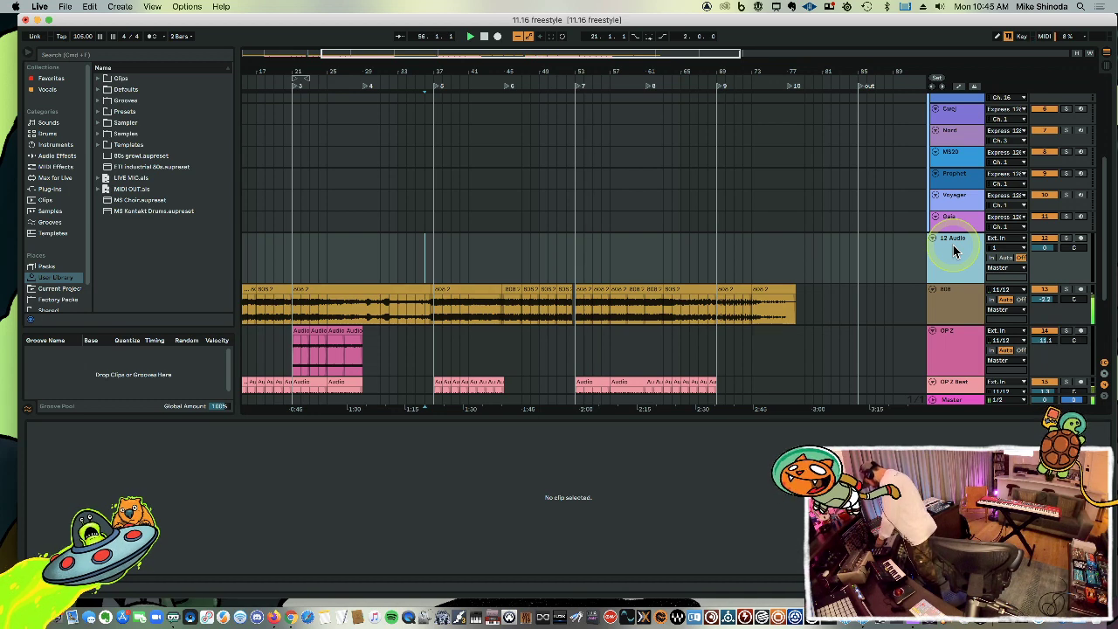
click(1005, 247)
click(1005, 300)
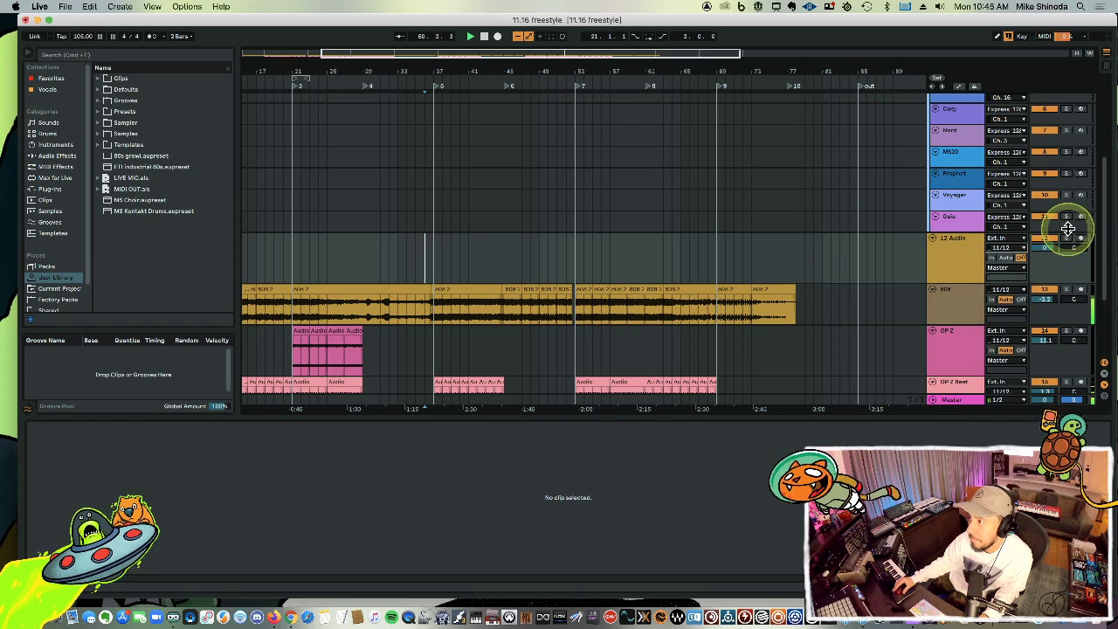
click(1081, 238)
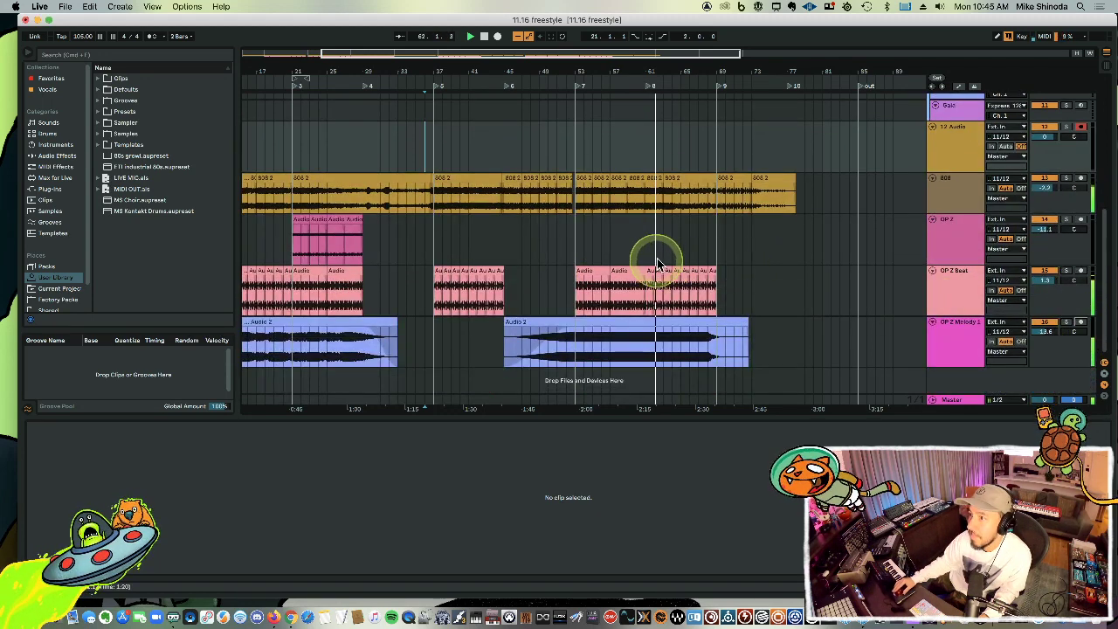
Loop the eight bars from marker 7 at 53.1.1 to marker 8 at 61.1.1 and play from marker 7.
drag(645, 244, 575, 253)
key(super+l)
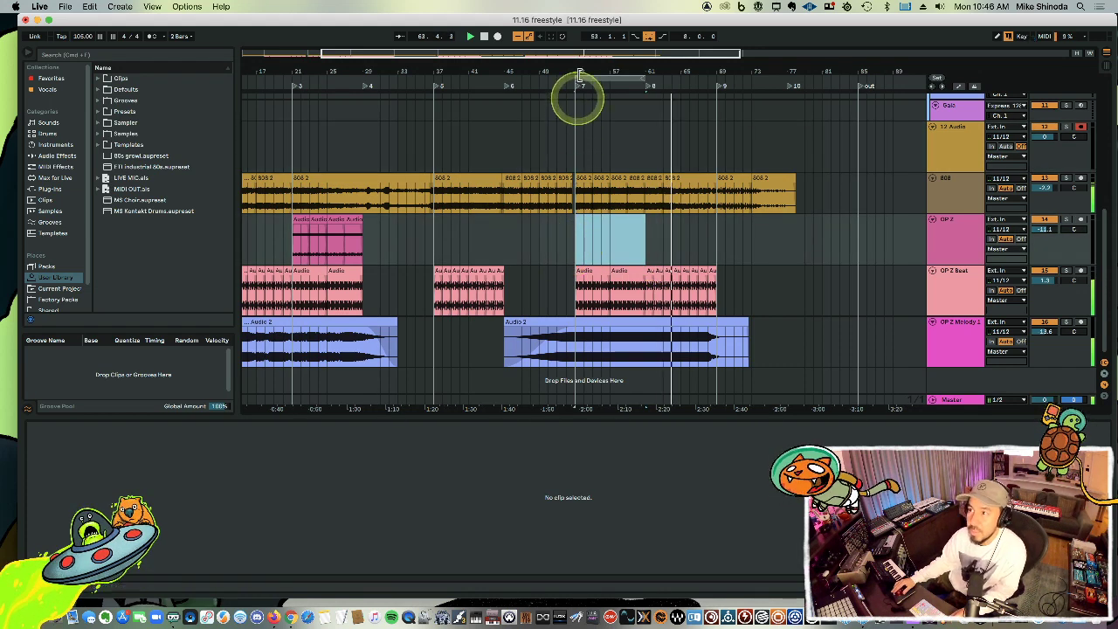
click(580, 87)
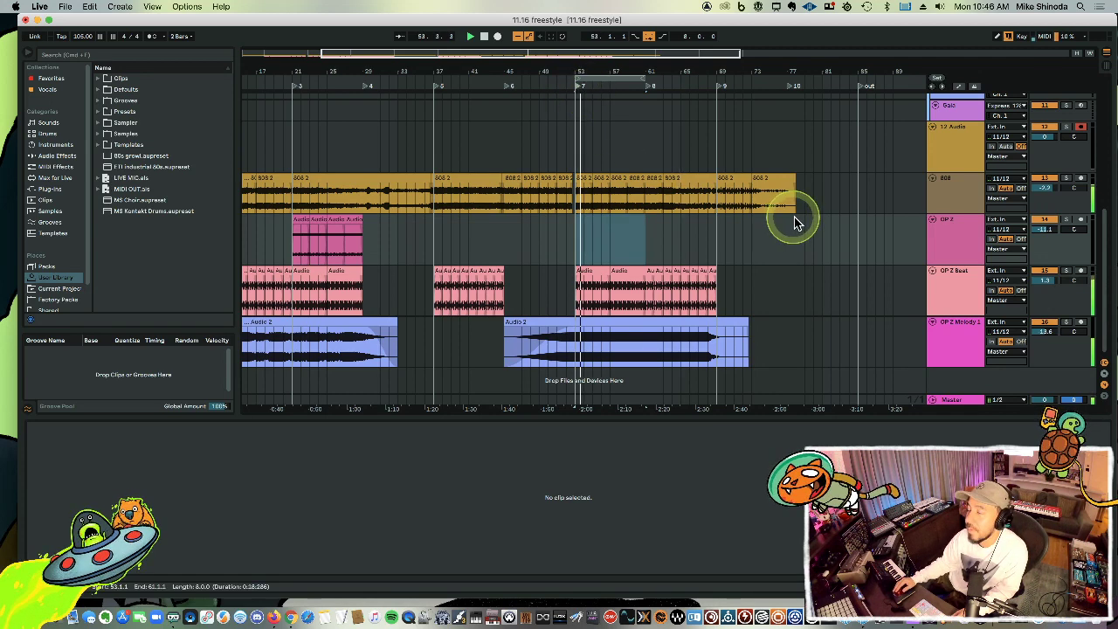
Set the new 12 Audio track's monitoring to Auto while the looped section plays.
scroll(795, 218, up, 1)
scroll(796, 218, up, 1)
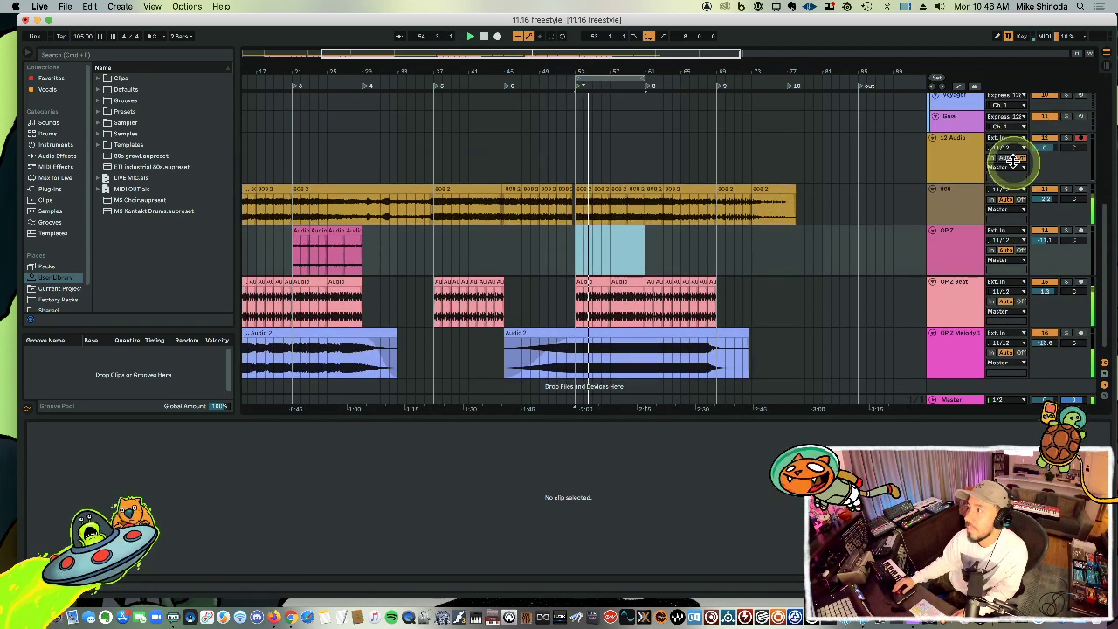
click(1007, 158)
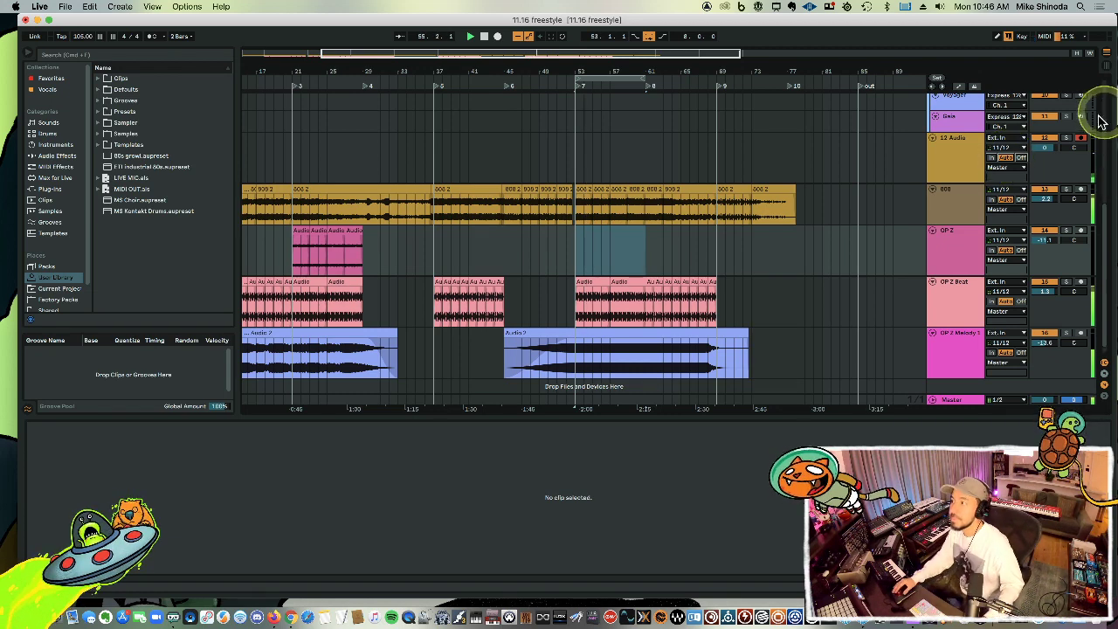
scroll(935, 180, up, 4)
scroll(935, 187, down, 4)
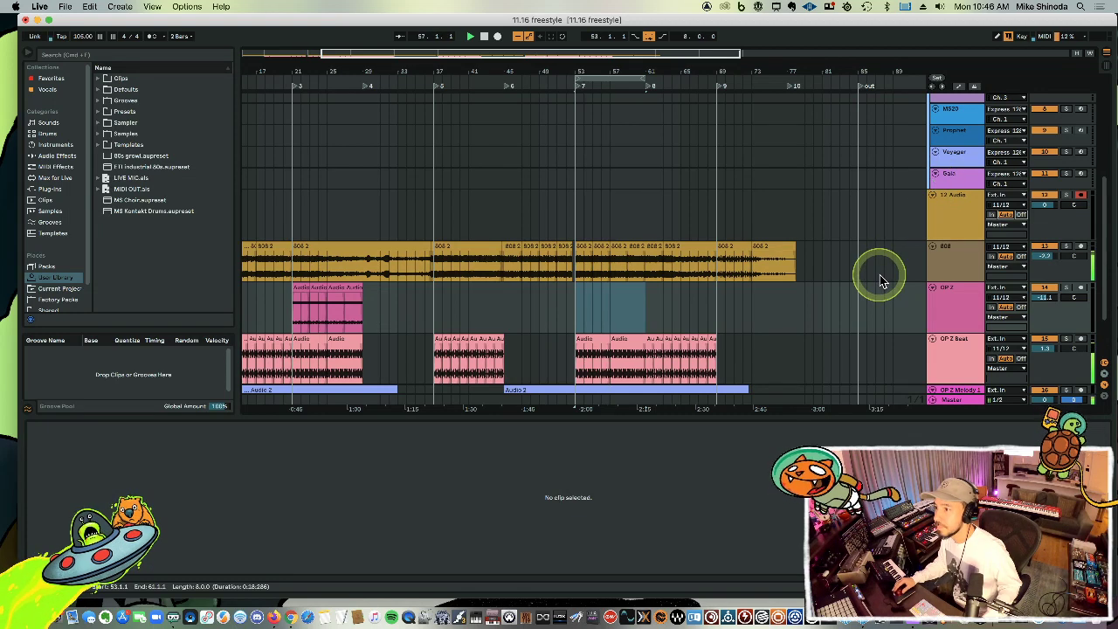
scroll(878, 271, down, 3)
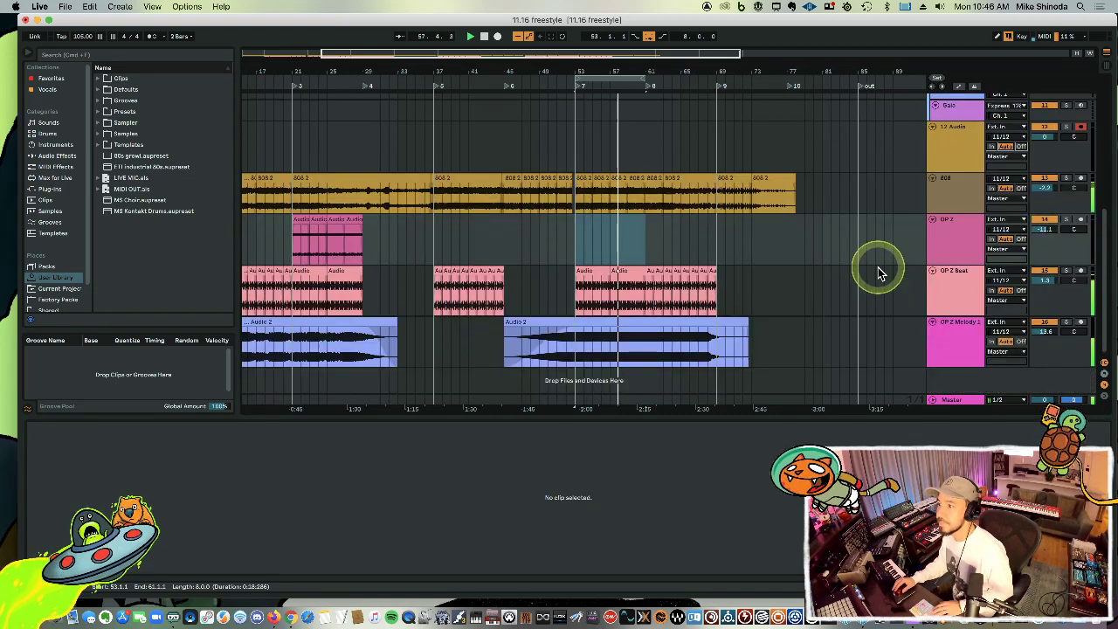
key(space)
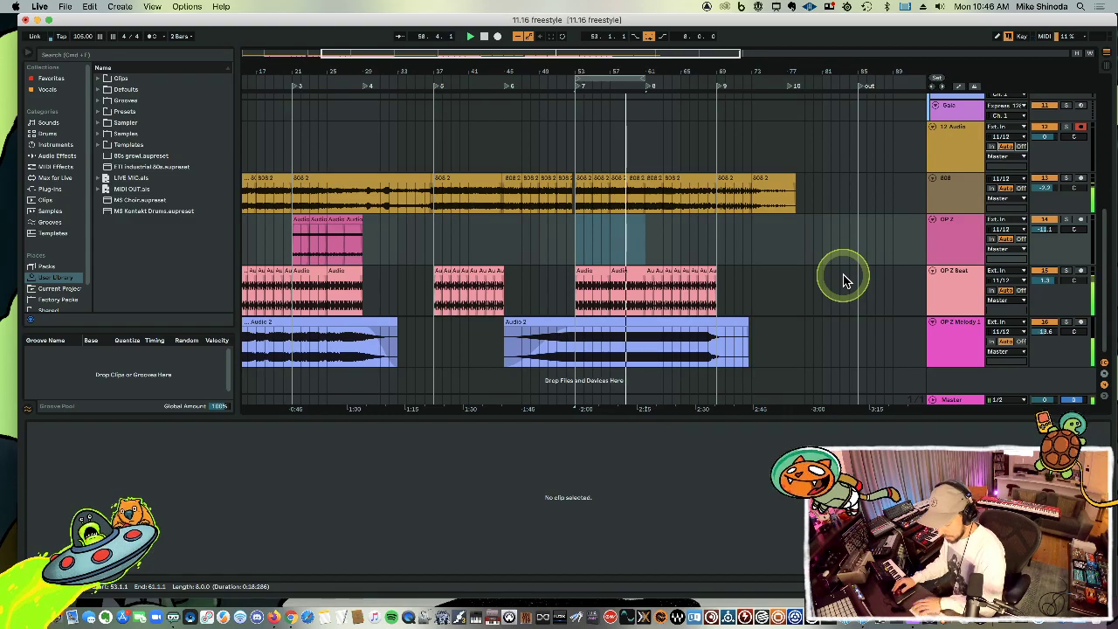
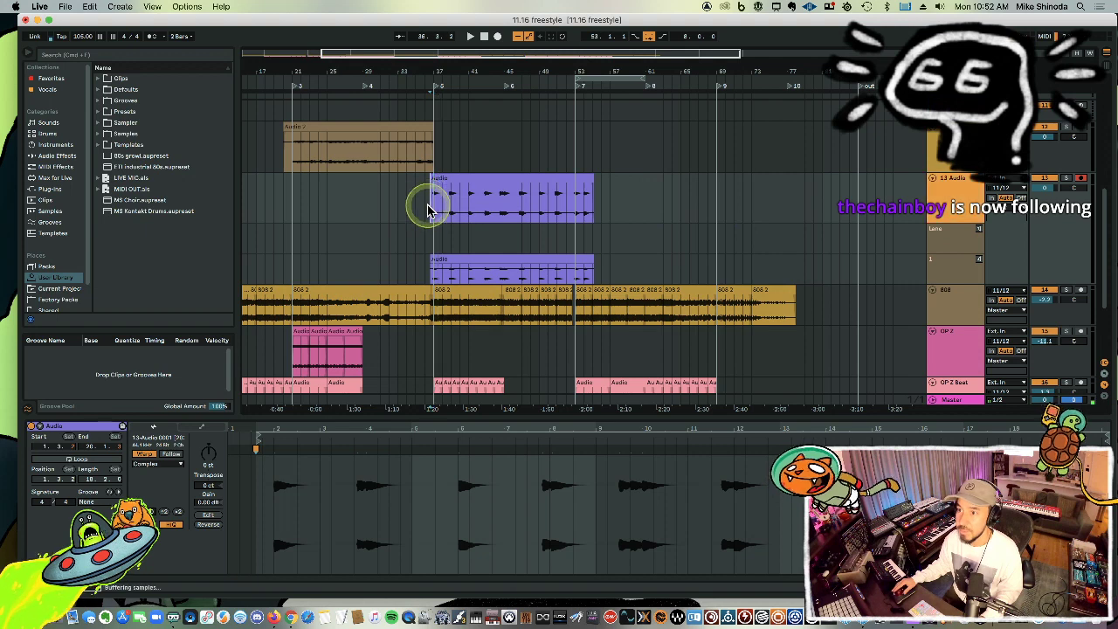
Record a new take on the 13 Audio track from 36.1.1 through the looped section at marker 7.
click(428, 210)
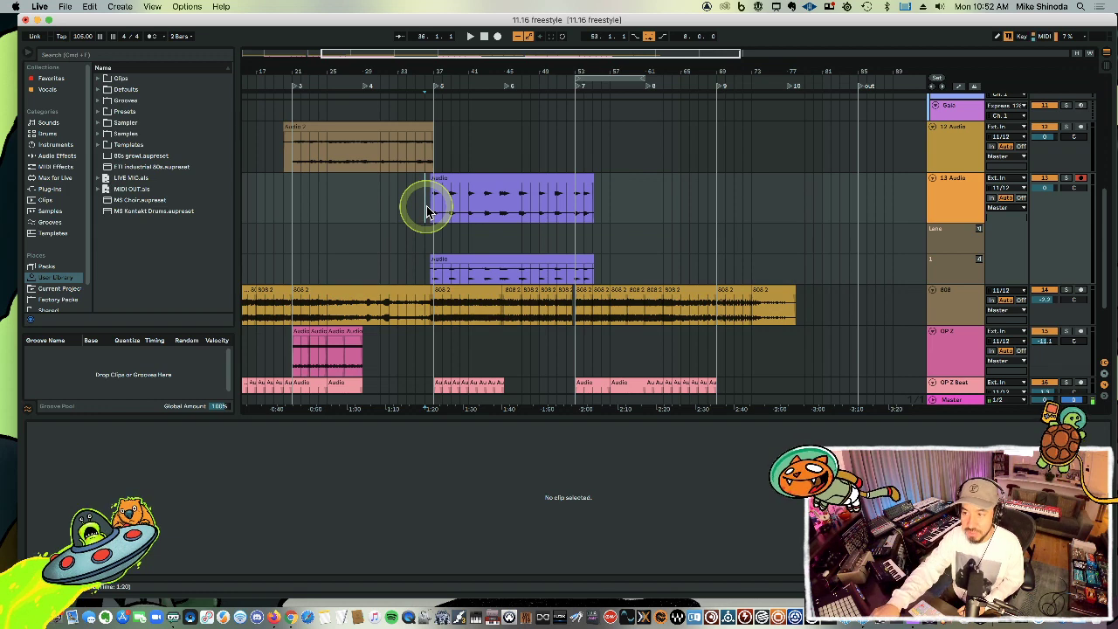
key(F9)
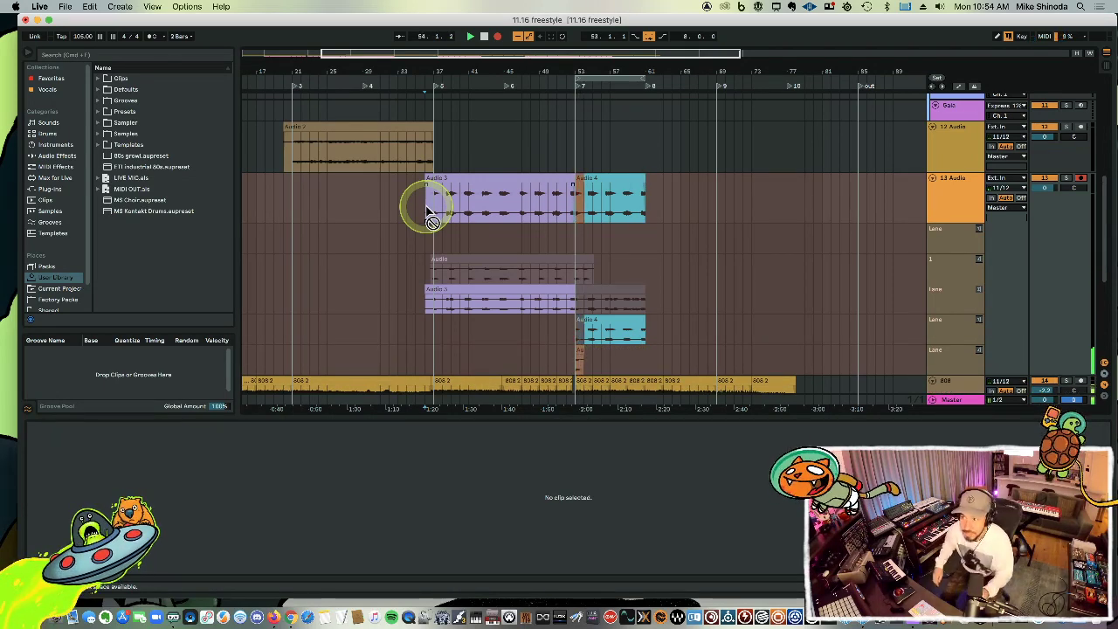
click(428, 212)
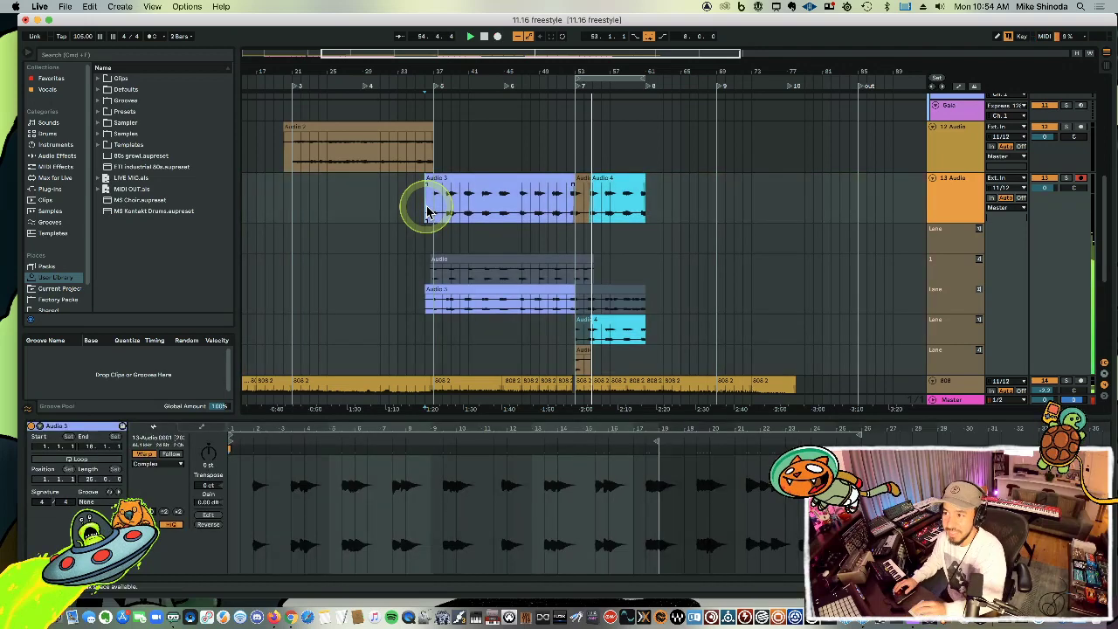
Delete the 13 Audio clip spanning 54.4.1 to 61.1.1 and stop playback.
click(623, 179)
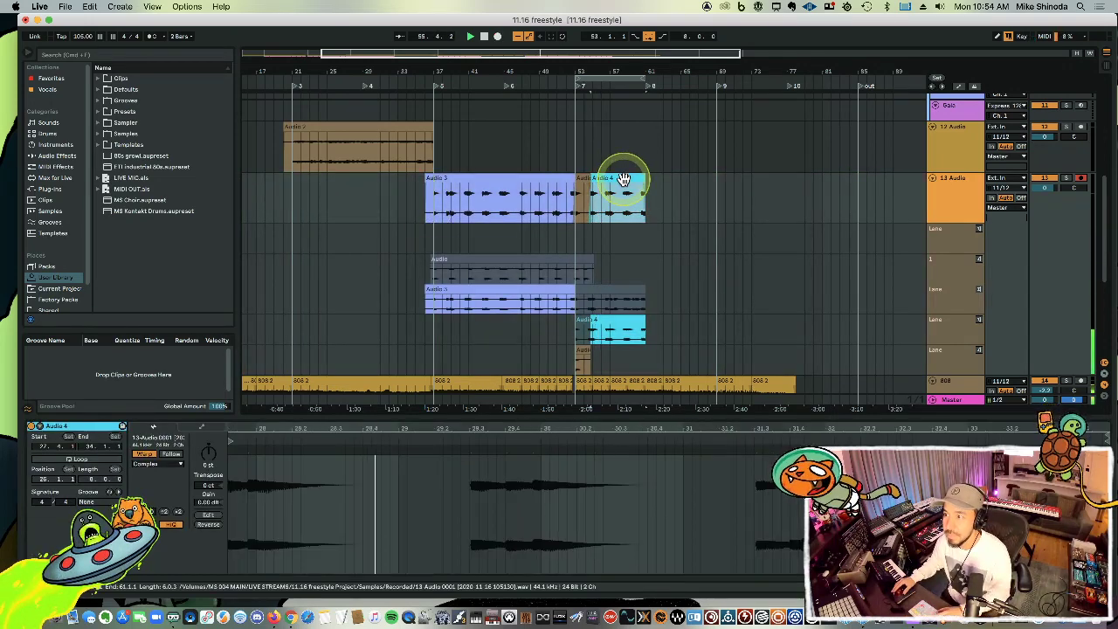
key(Delete)
key(space)
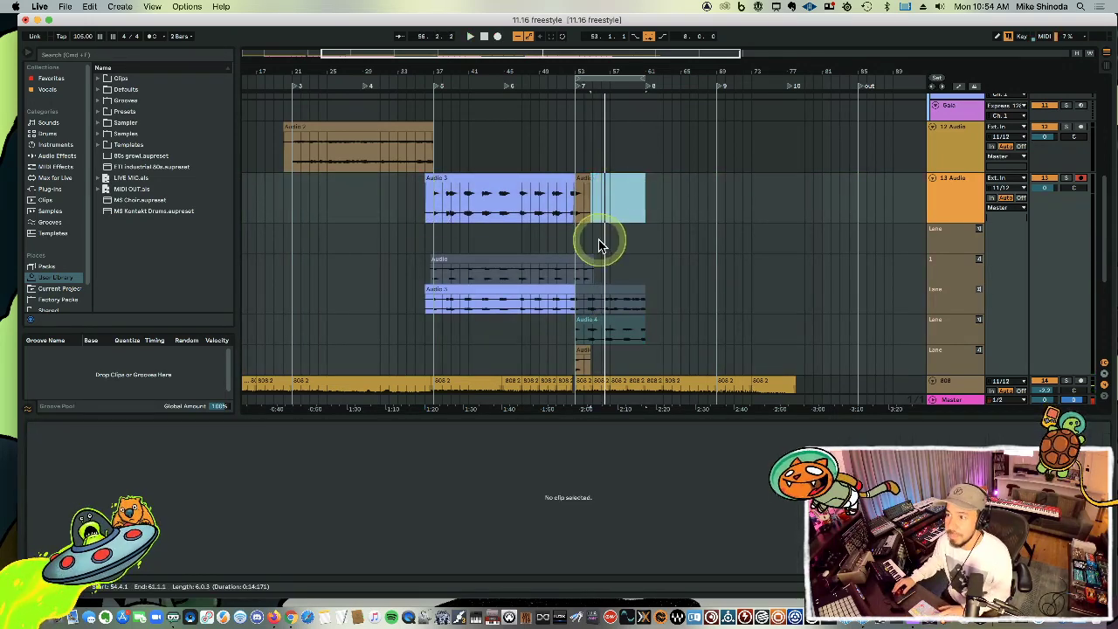
Play the new take from its beginning and remove the 13 Audio recording before marker 5 at 37.1.1.
click(428, 200)
mouse_move(515, 95)
mouse_down()
mouse_move(519, 67)
mouse_move(521, 77)
mouse_up()
drag(419, 203, 344, 201)
key(Delete)
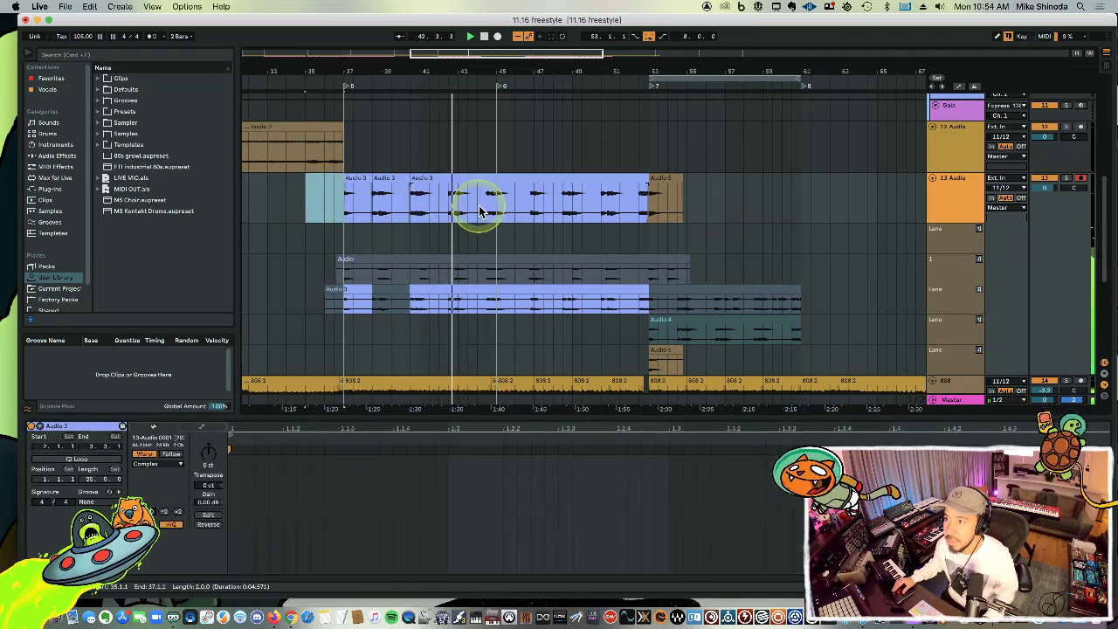
Duplicate the 13 Audio section from 45.1.1 to 53.1.1 into the eight bars starting at marker 7.
drag(495, 202, 647, 197)
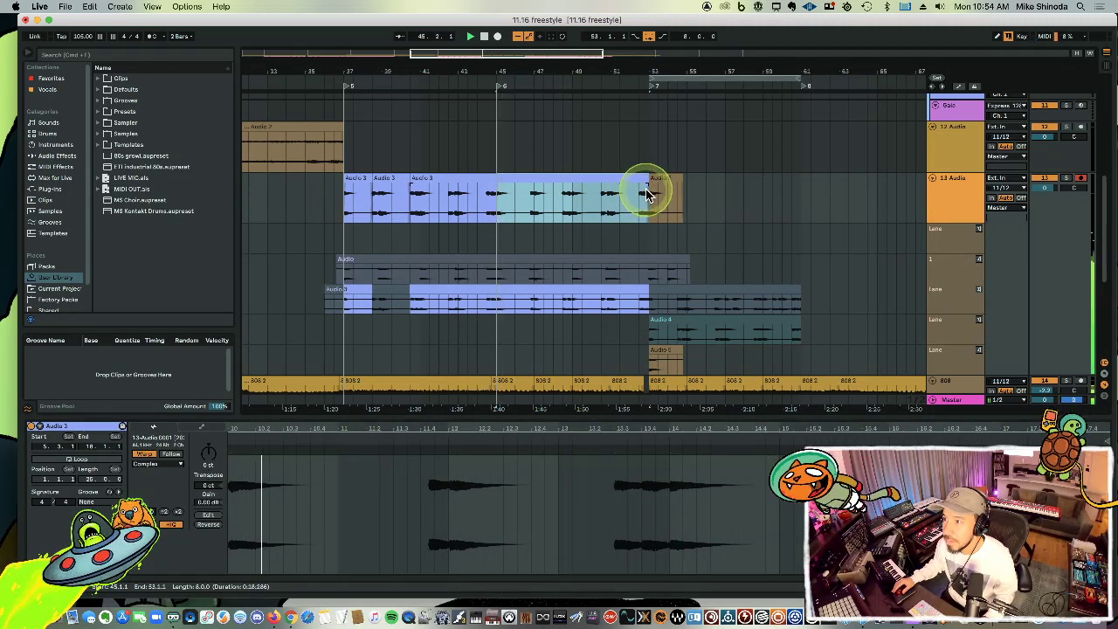
click(526, 208)
drag(526, 208, 654, 195)
drag(518, 212, 503, 210)
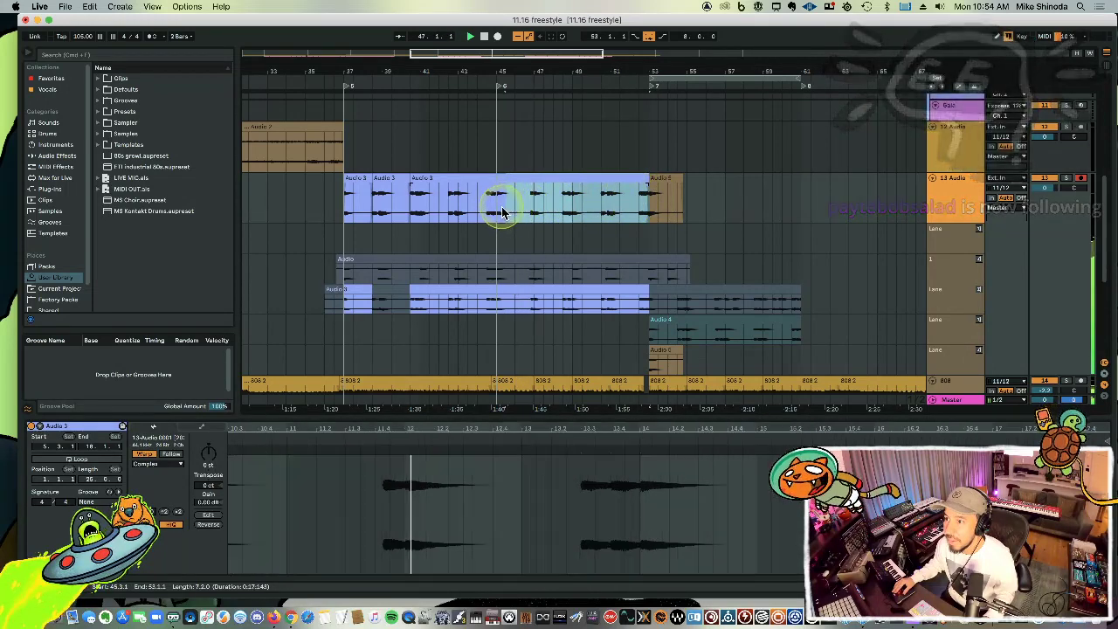
key(super+d)
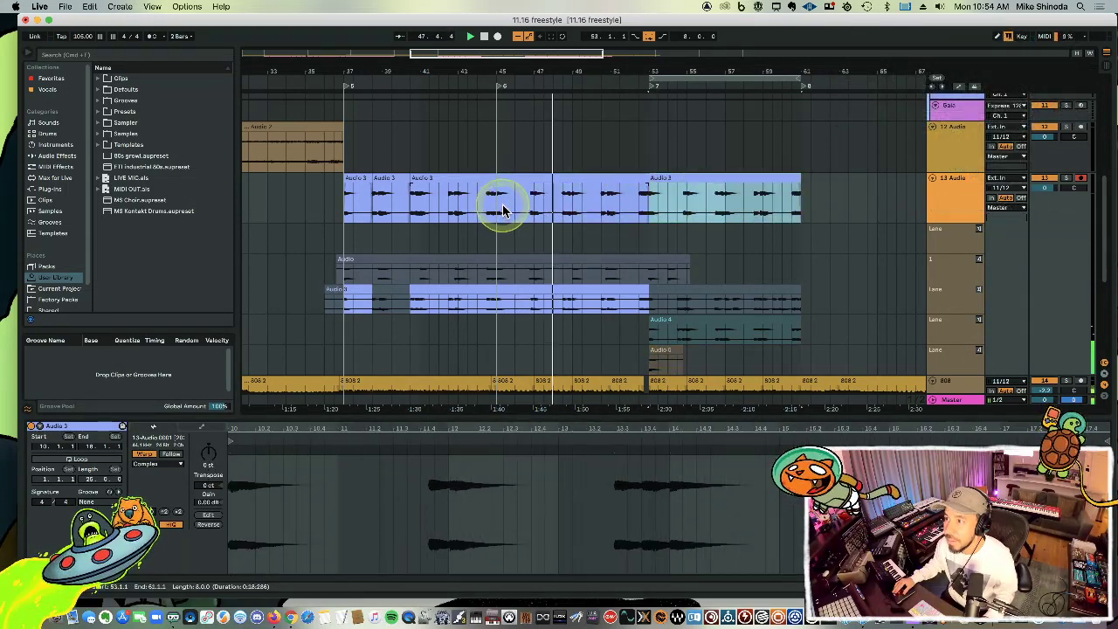
Remove the 13 Audio recording between 46.3.1 and marker 7 at 53.1.1.
drag(529, 201, 629, 202)
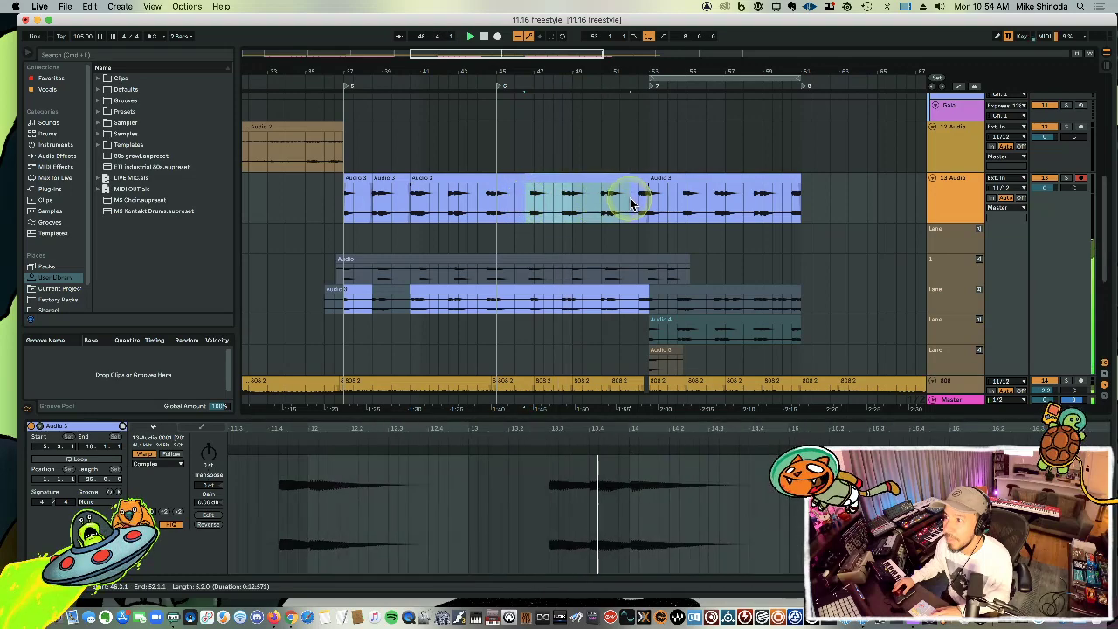
key(Delete)
drag(698, 75, 644, 67)
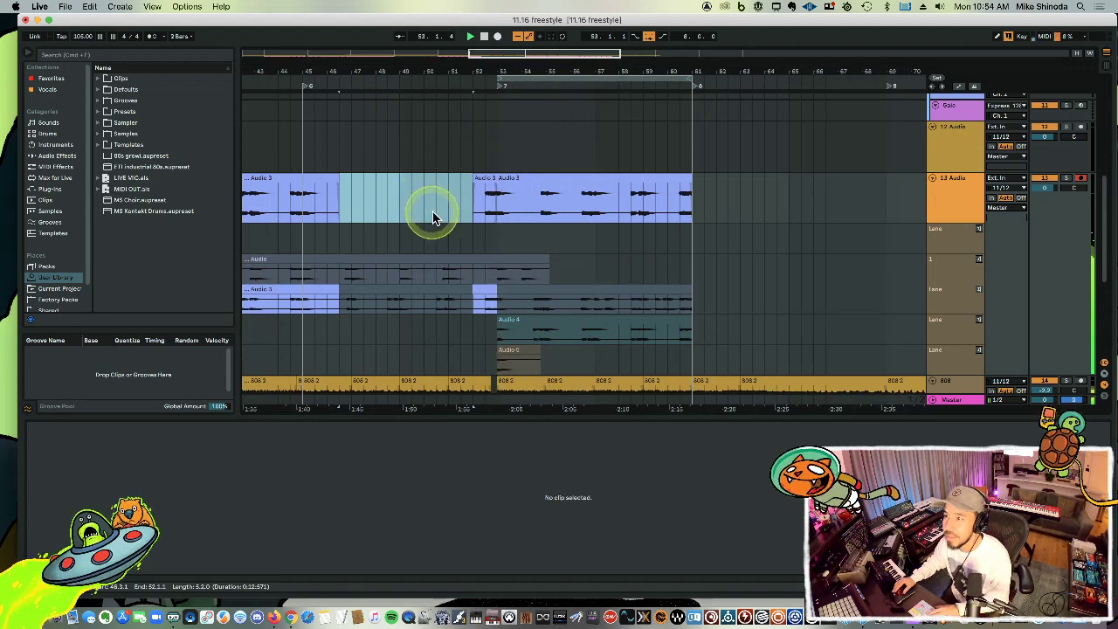
drag(435, 215, 494, 201)
key(Delete)
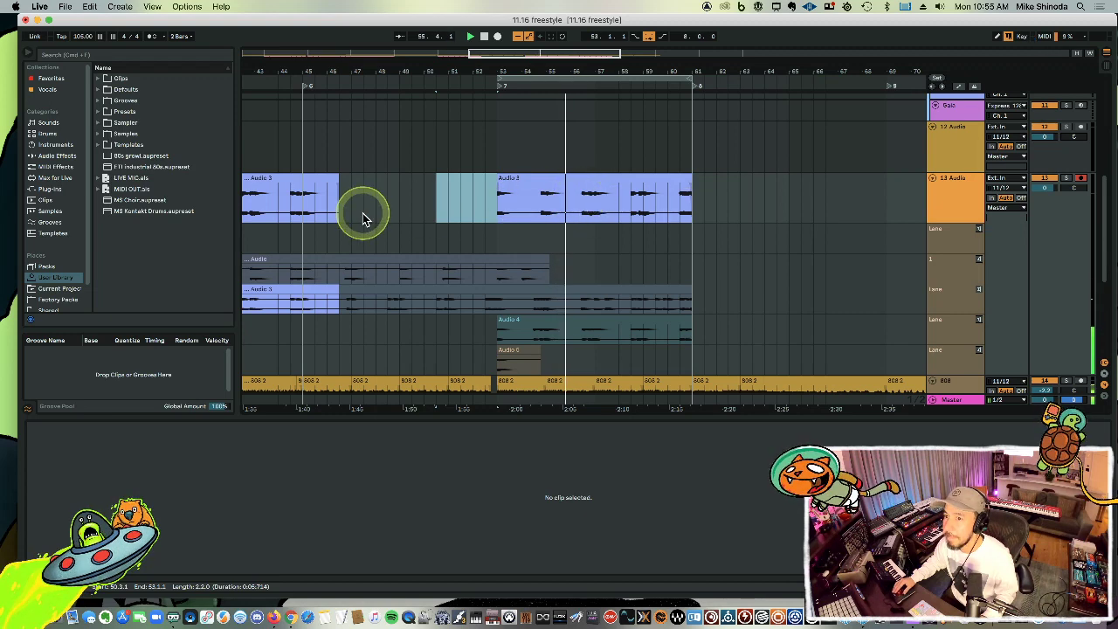
Extend the end of the 13 Audio clip at marker 7 to 70.1.1.
mouse_move(338, 66)
mouse_down()
mouse_move(352, 68)
mouse_move(338, 66)
mouse_up()
scroll(337, 63, up, 2)
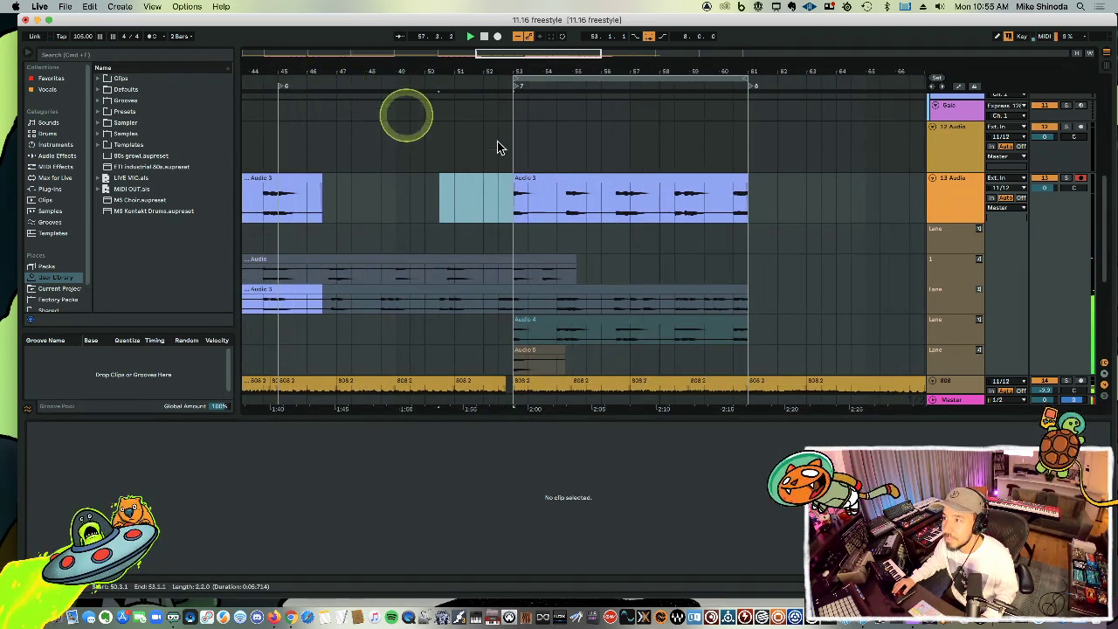
drag(674, 200, 906, 170)
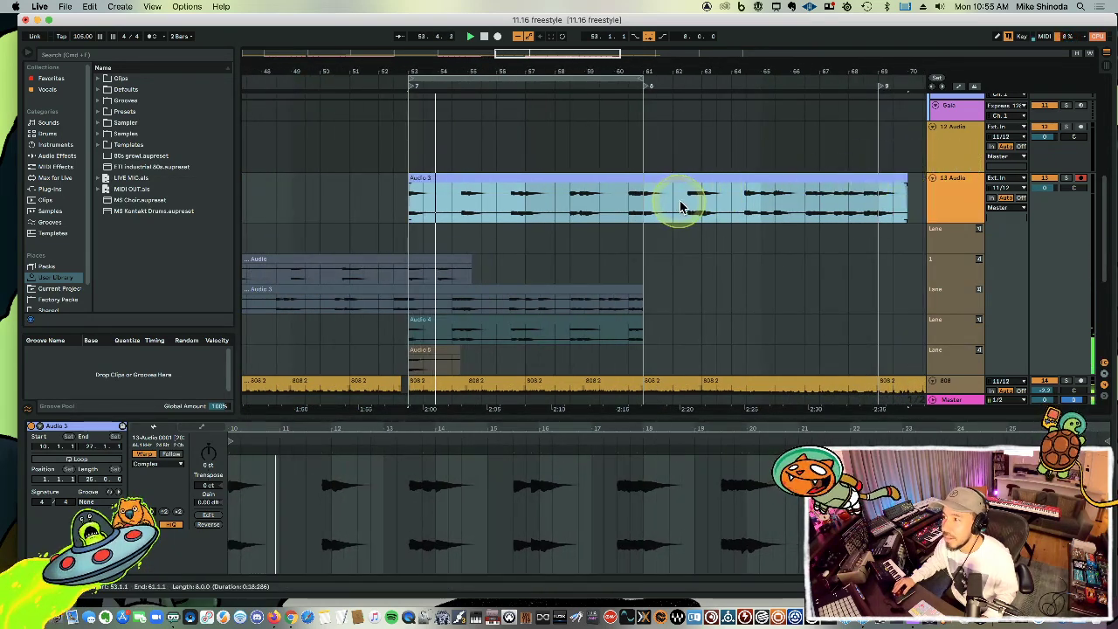
Move the 13 Audio section from 62.3.1 to 70.1.1 back to 54.3.1 and play from marker 7.
click(685, 199)
click(700, 178)
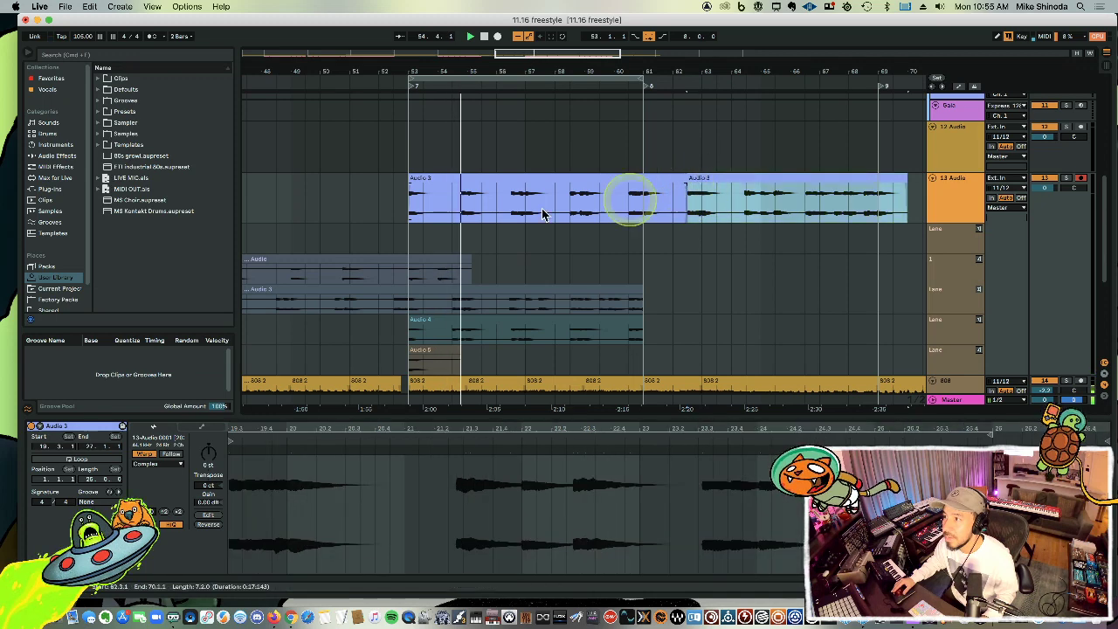
key(Delete)
click(450, 212)
key(super+z)
key(space)
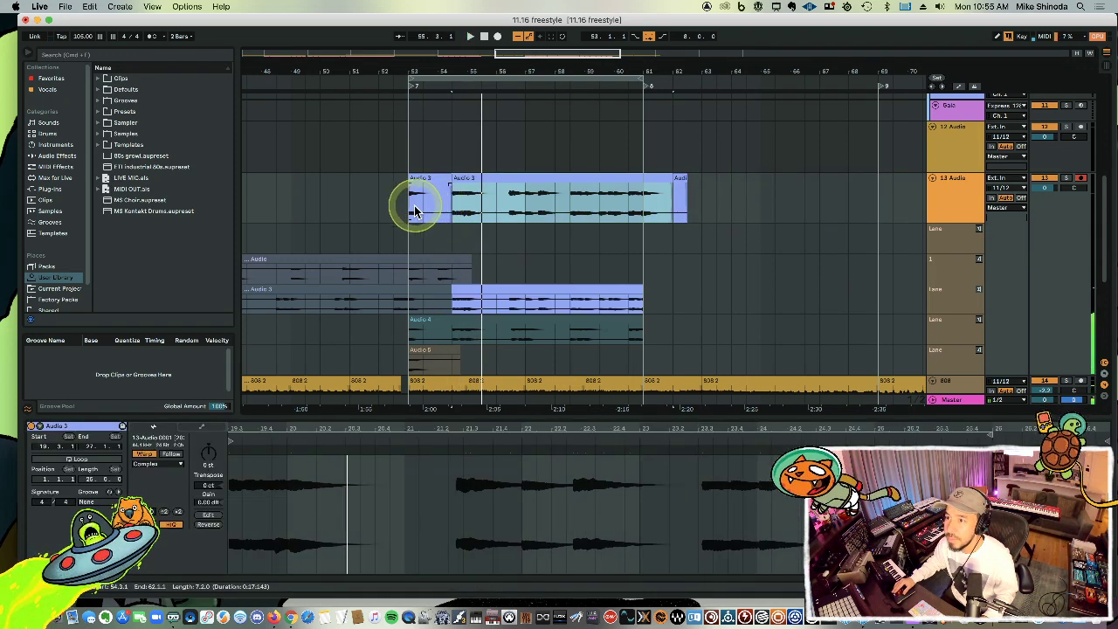
click(409, 209)
key(space)
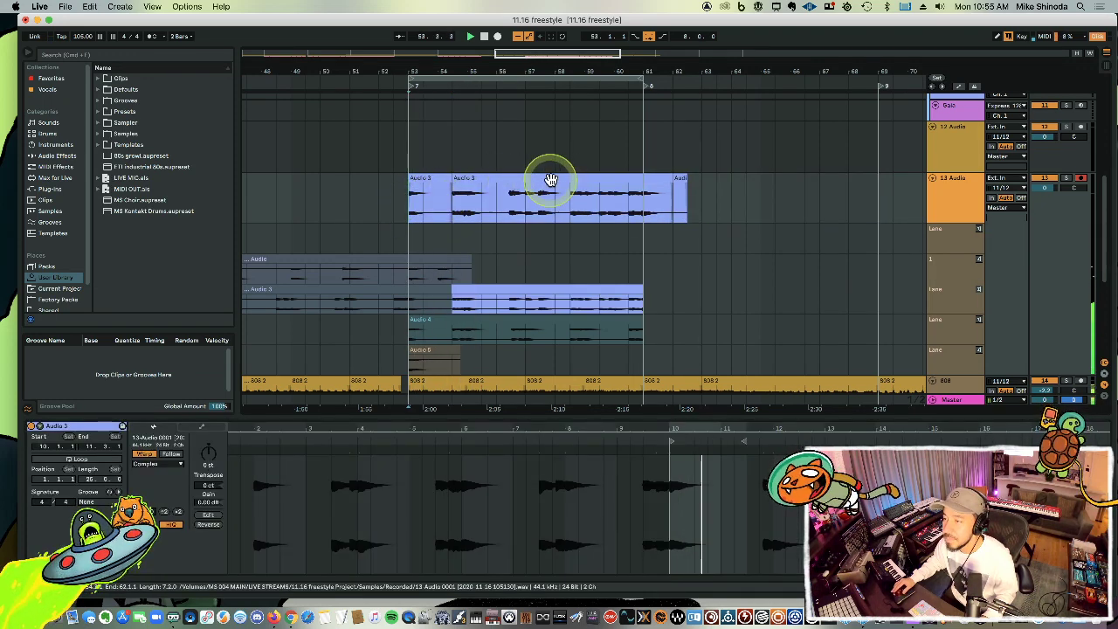
Delete the 13 Audio clips from marker 7 at 53.1.1 through 62.3.1.
drag(677, 180, 443, 179)
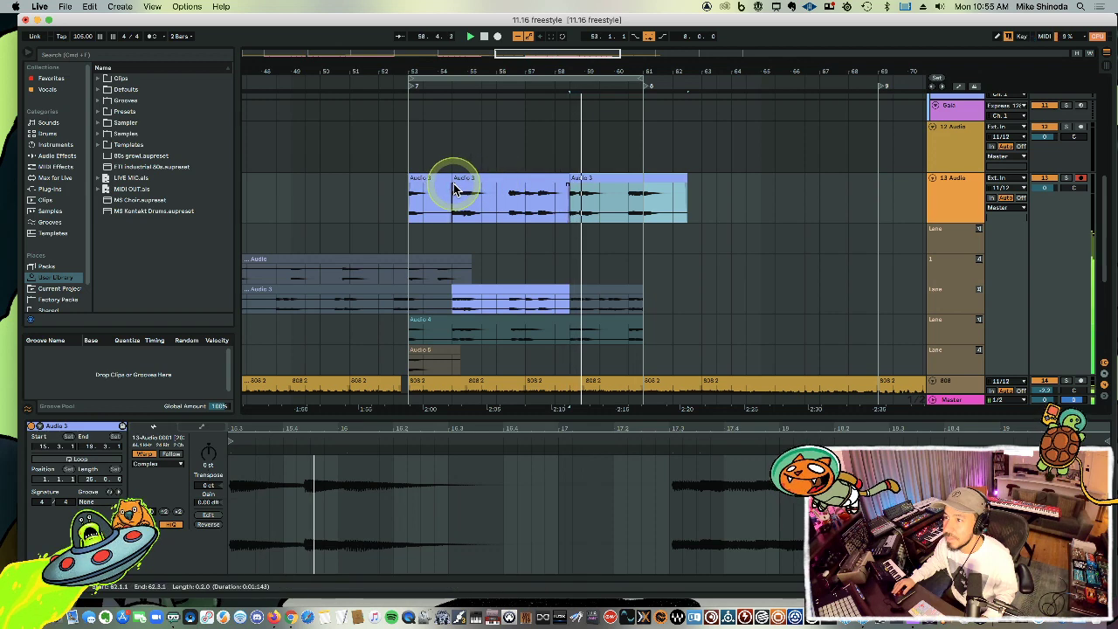
click(442, 179)
key(Delete)
drag(518, 176, 584, 186)
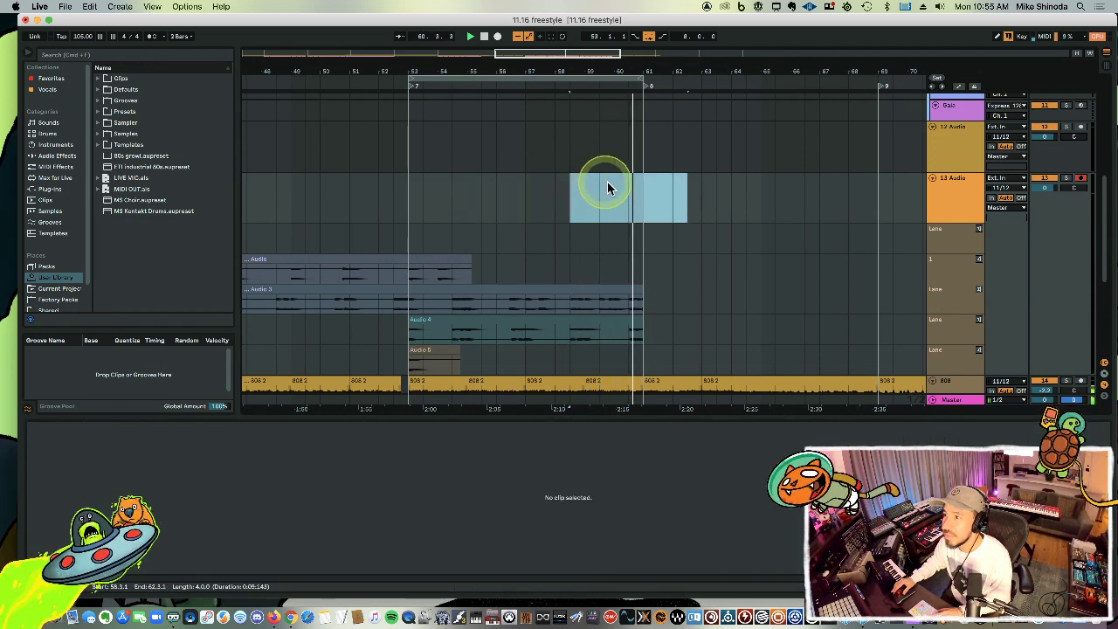
Record a fresh looped take on 13 Audio and extend its clip back to start at marker 7.
click(617, 183)
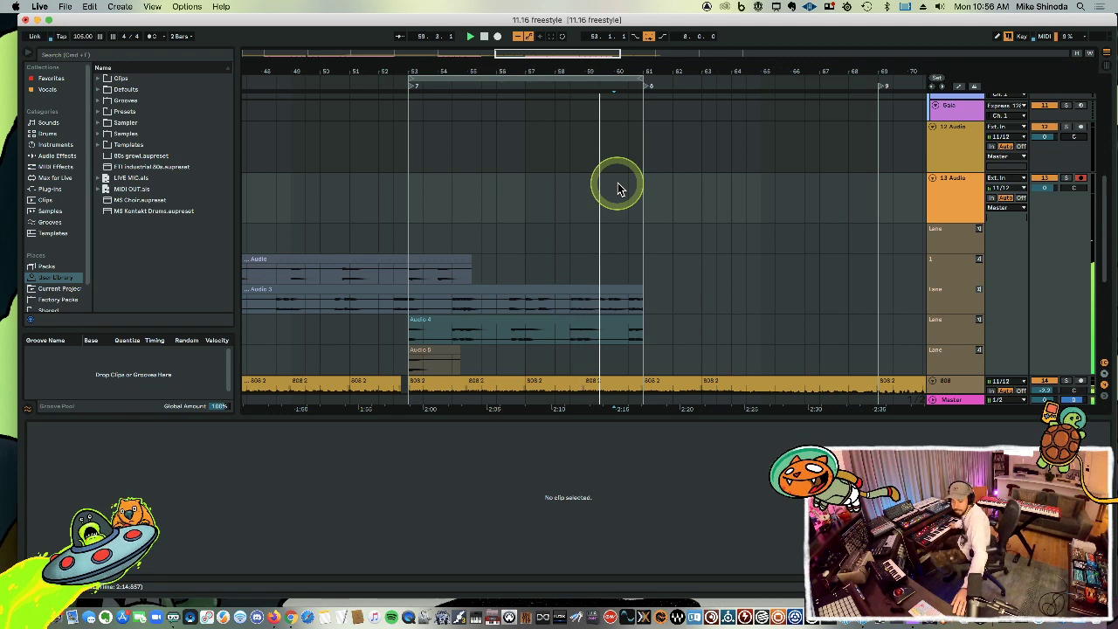
key(F9)
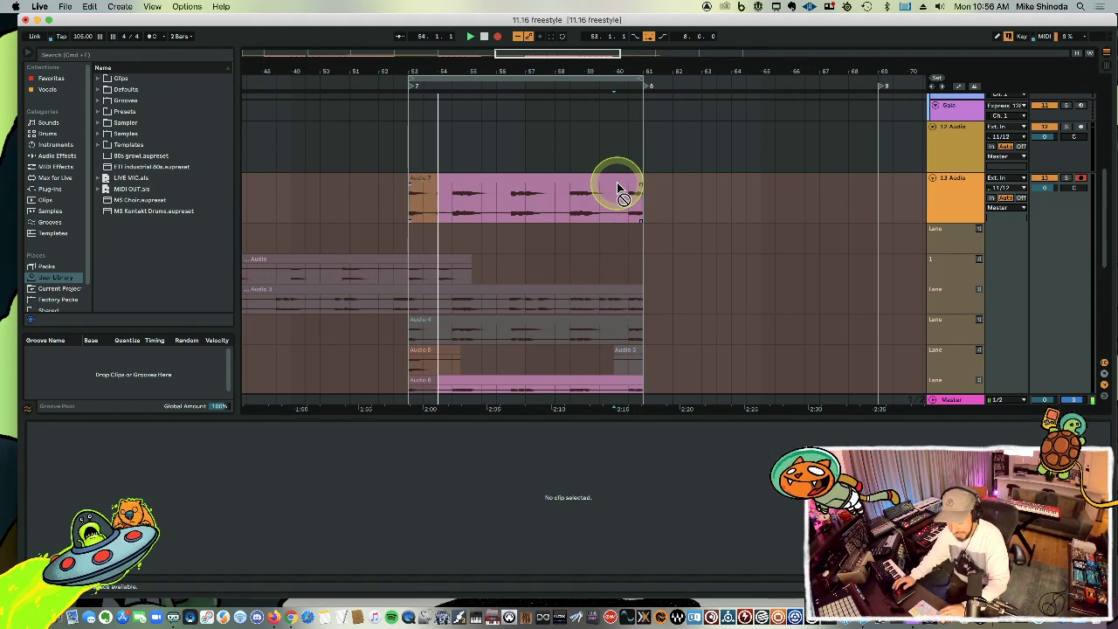
key(F9)
drag(448, 180, 413, 181)
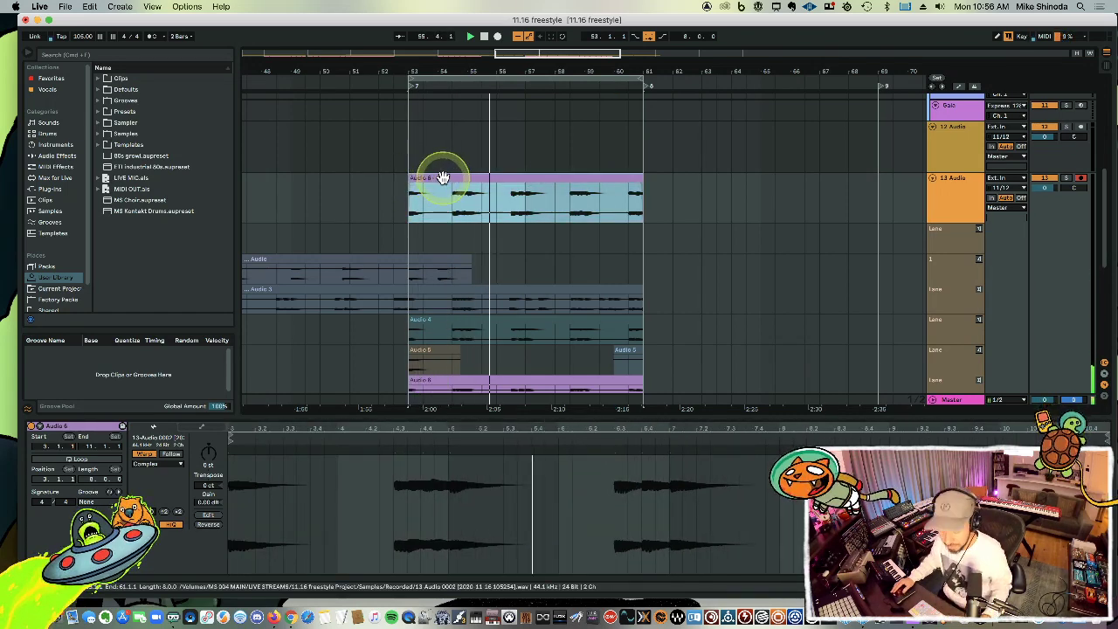
Duplicate the eight-bar 13 Audio clip to 61.1.1 and extend the copy's end to 70.1.1.
key(ctrl+d)
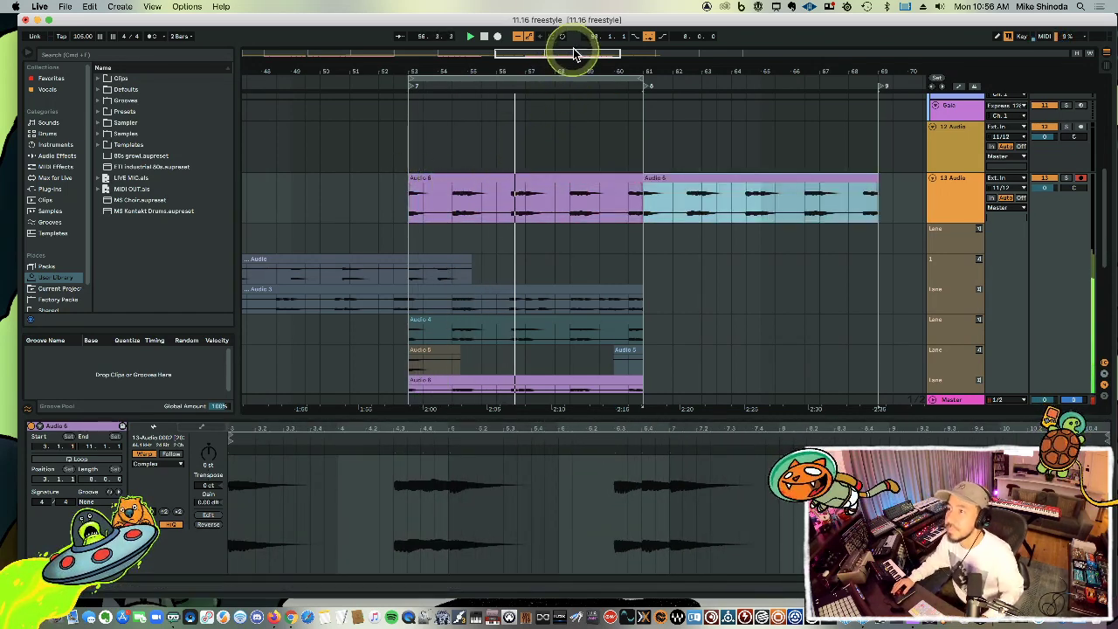
drag(574, 55, 580, 77)
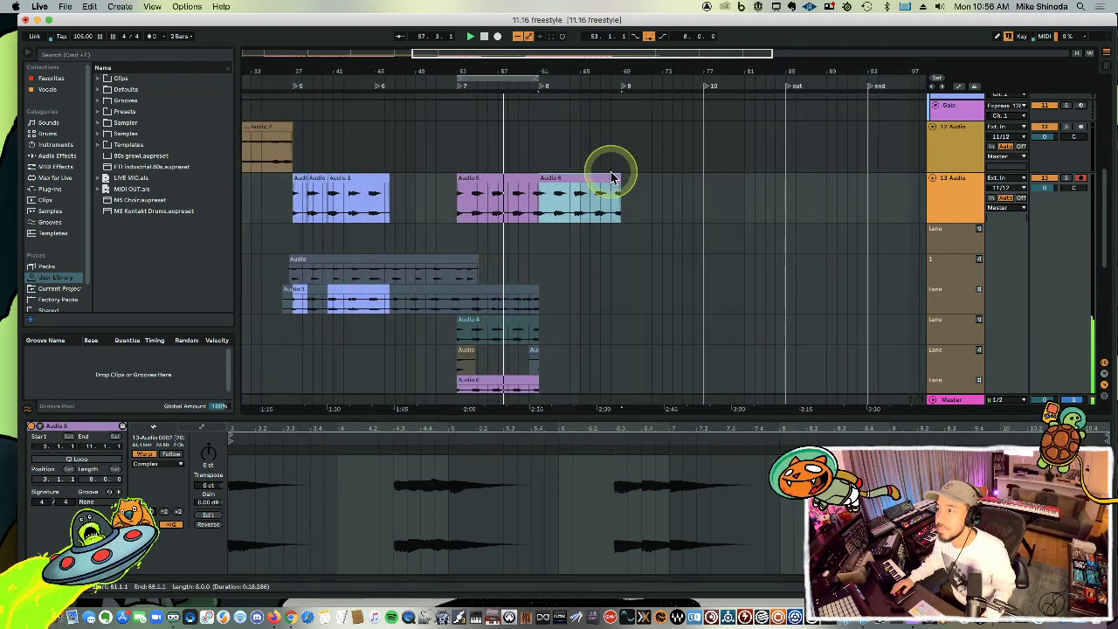
drag(621, 183, 629, 180)
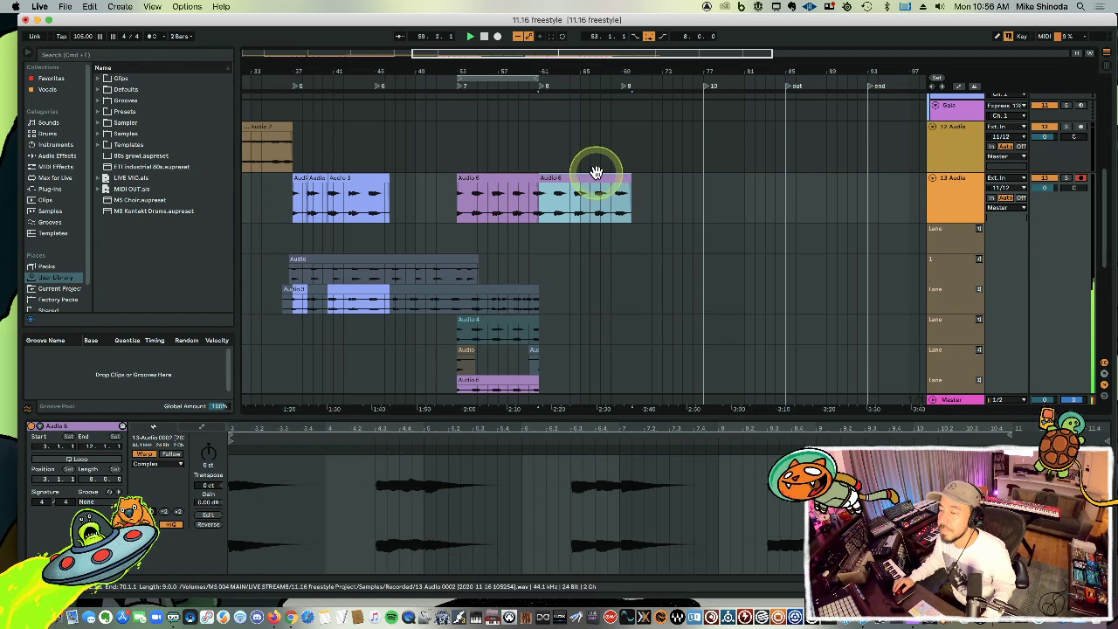
Loop the nine bars of the duplicated clip from marker 8 at 61.1.1 to 70.1.1.
scroll(595, 173, down, 1)
key(super+l)
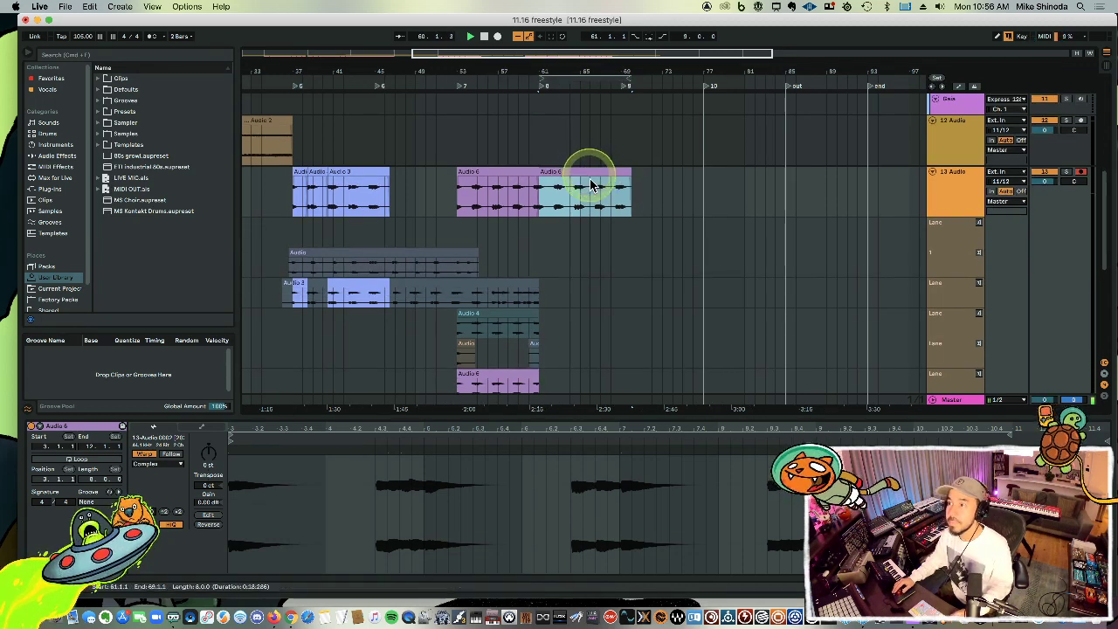
scroll(592, 219, down, 3)
scroll(593, 227, up, 4)
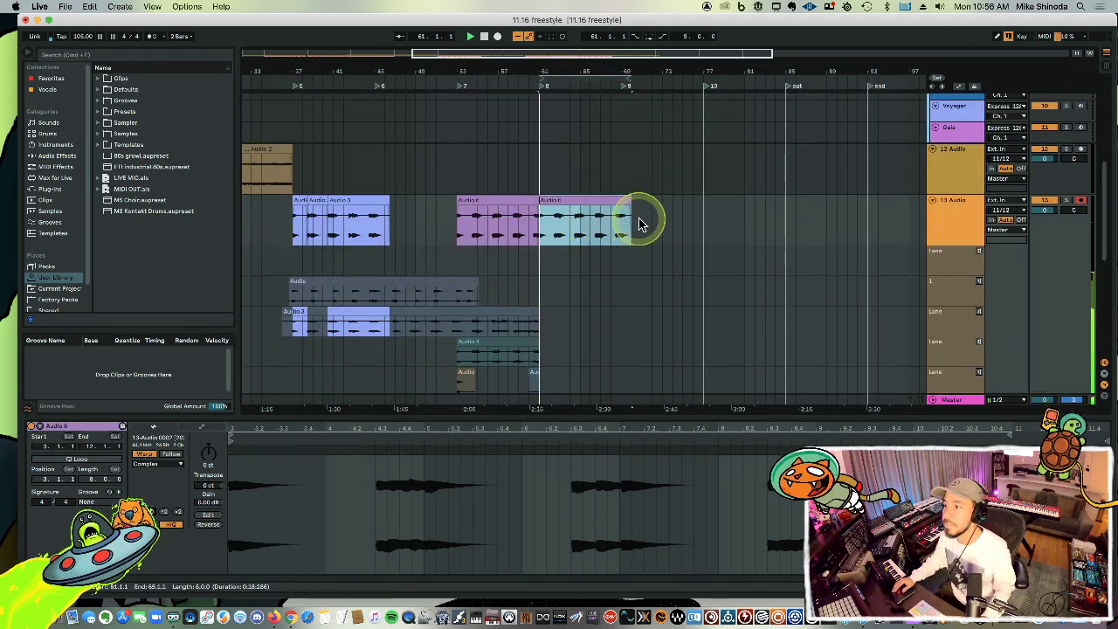
Insert an audio track below 12 Audio, set its input to 11/12, arm it for recording and disarm 14 Audio.
click(924, 150)
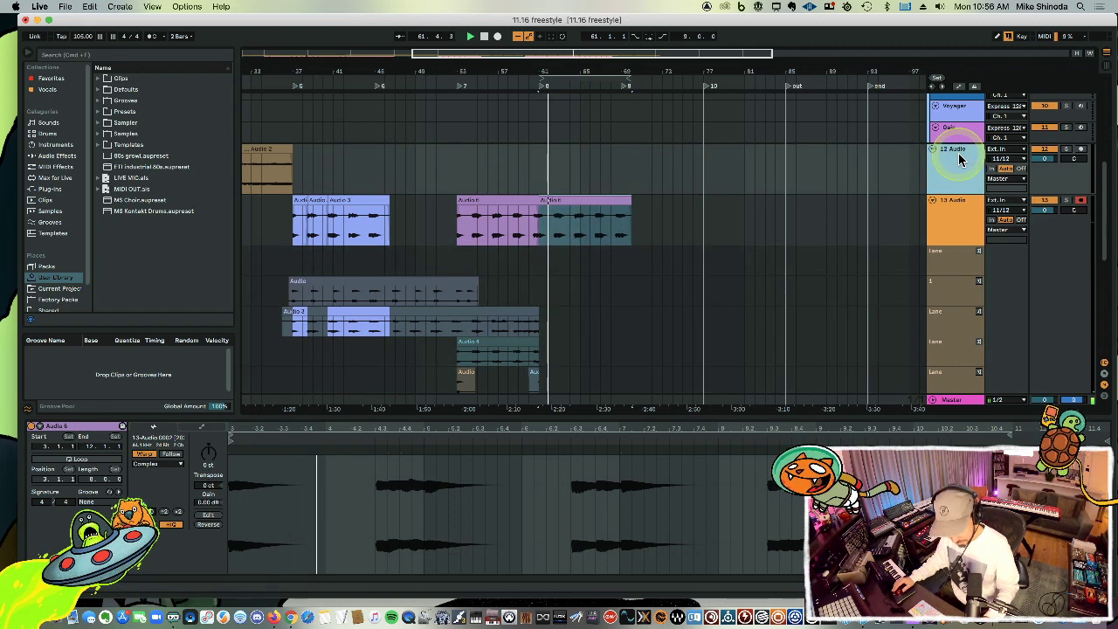
key(super+t)
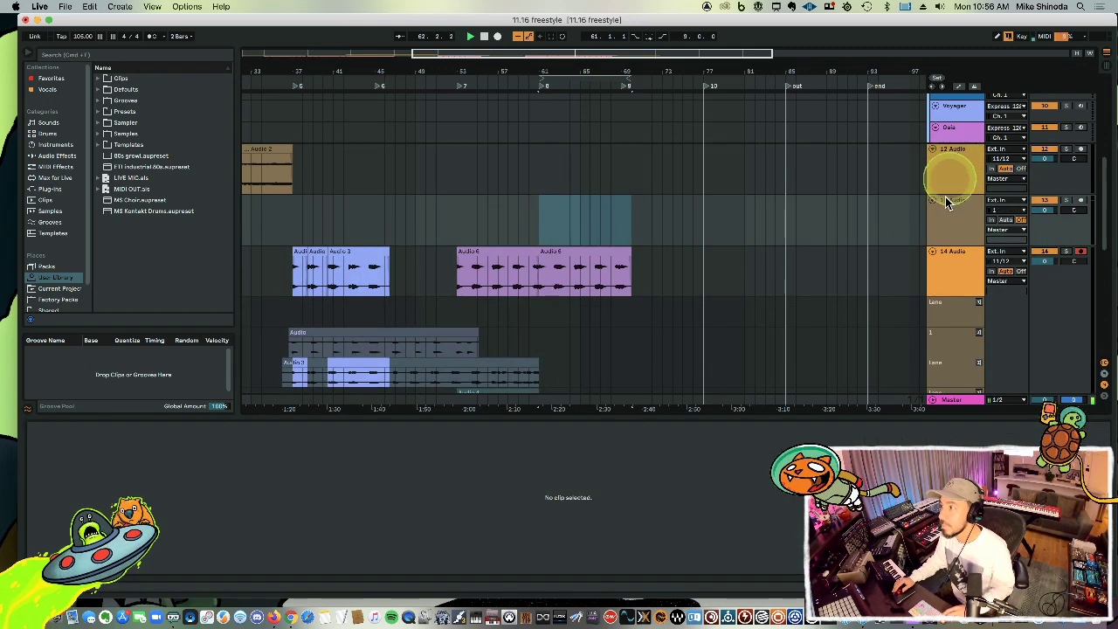
click(1005, 210)
click(1004, 262)
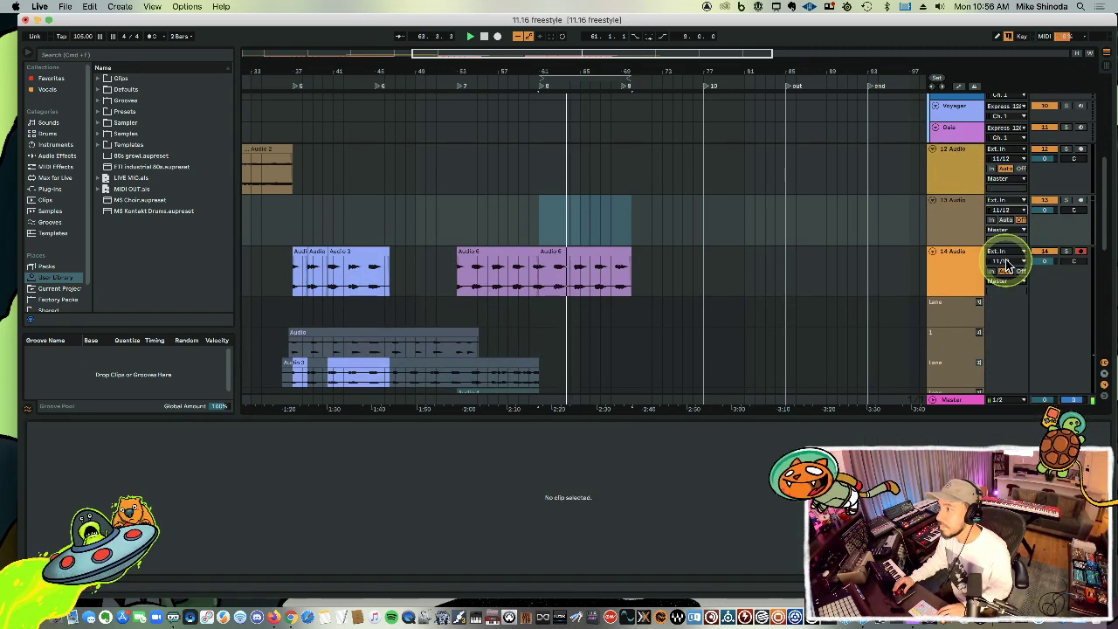
click(1079, 200)
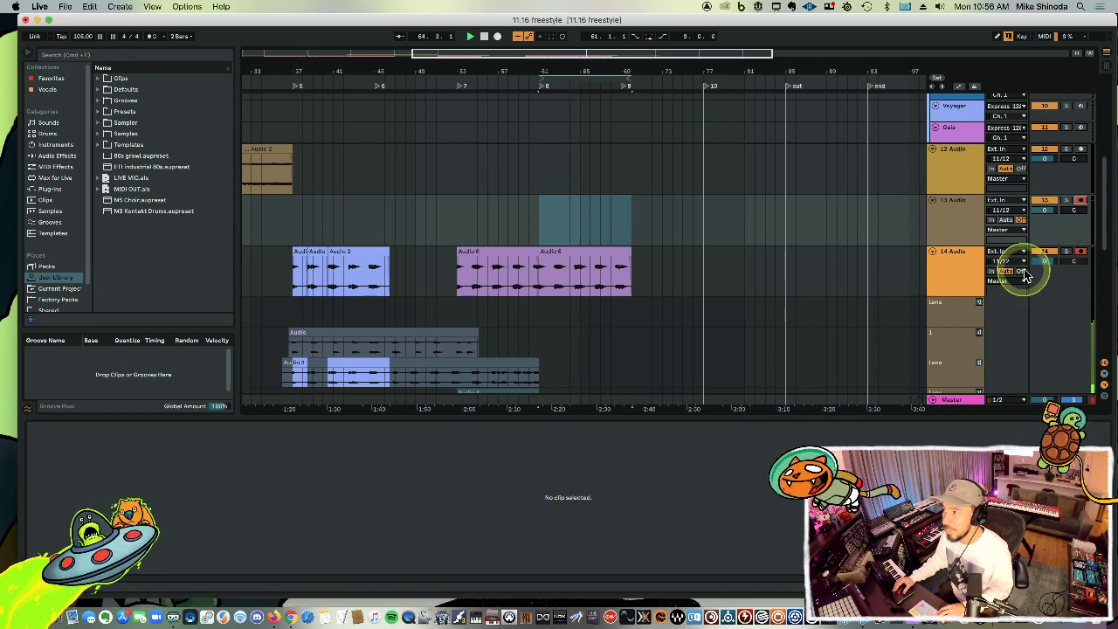
click(1079, 252)
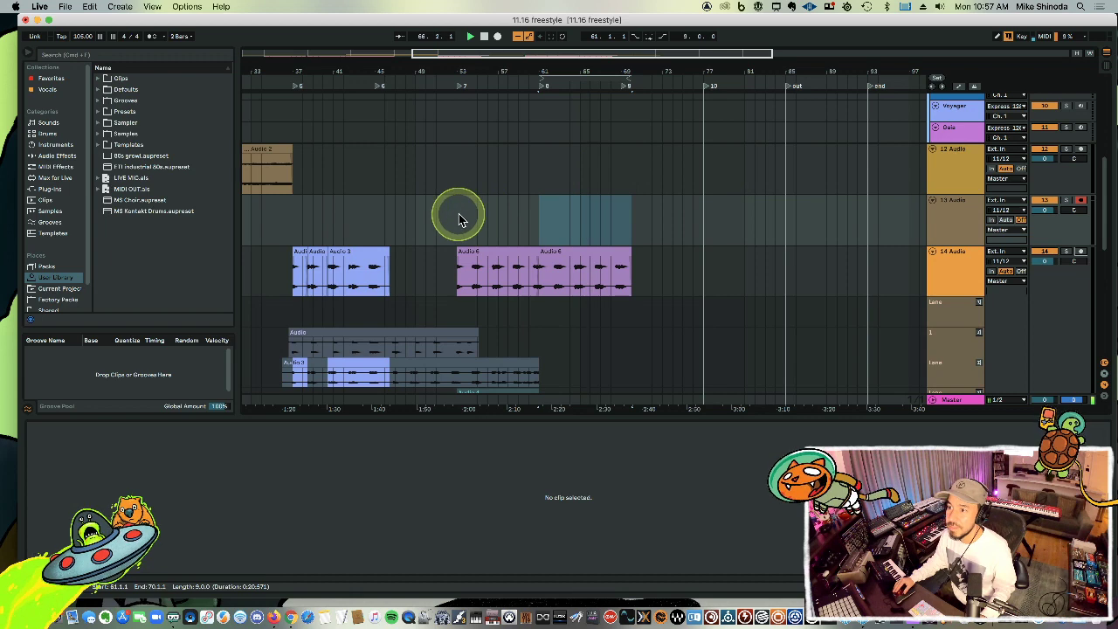
Loop and play 53.1.1 to 61.1.1 and set the new 13 Audio track's monitoring to Auto.
drag(456, 212, 538, 218)
key(space)
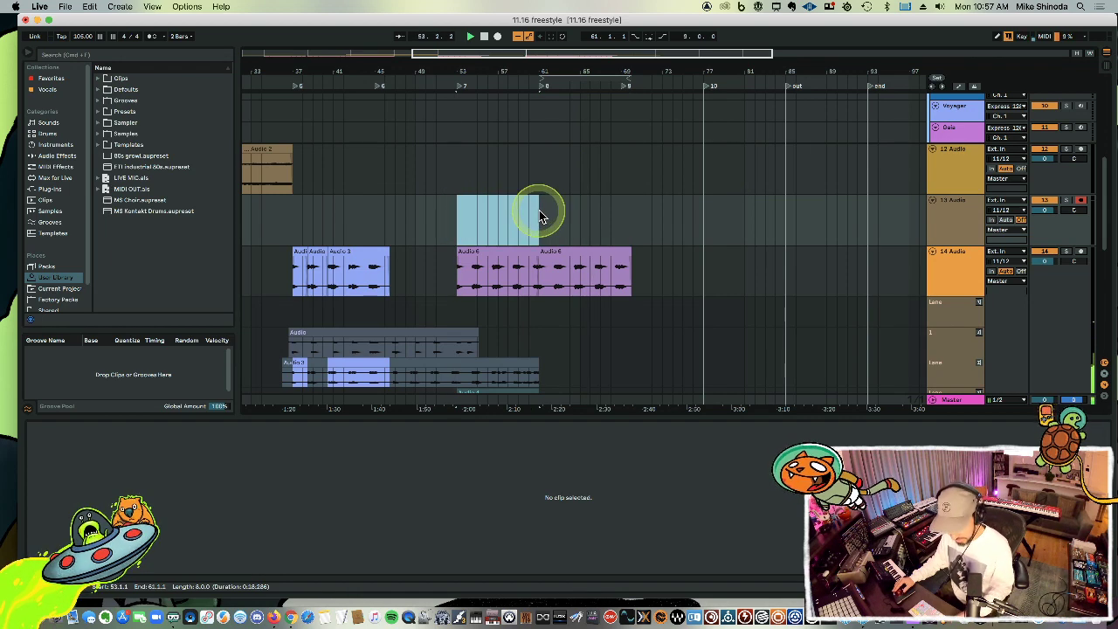
key(super+l)
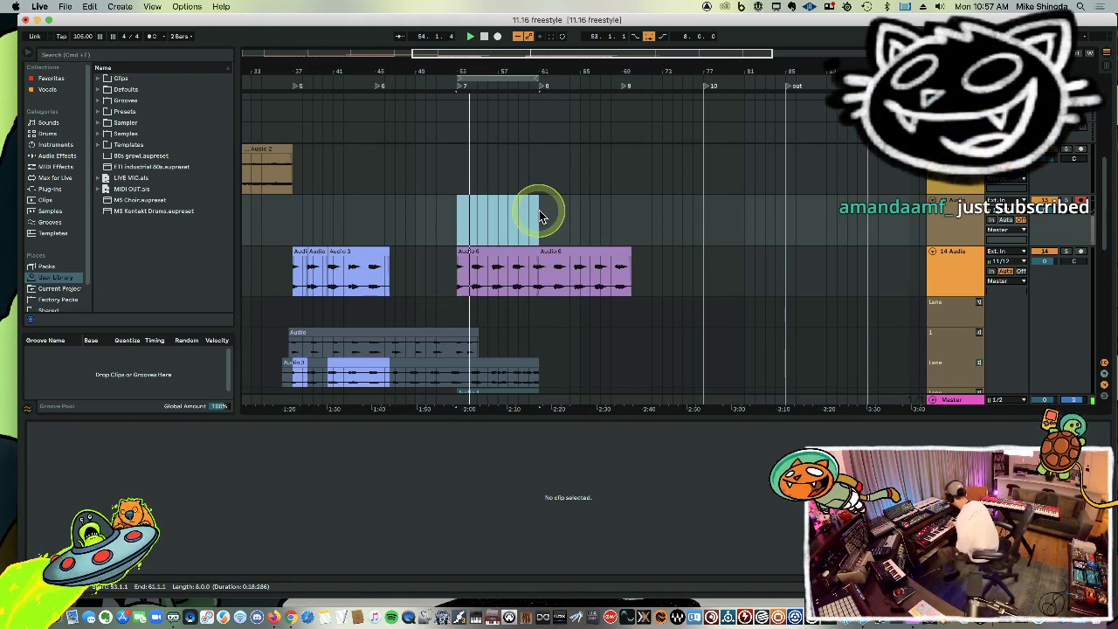
click(1004, 220)
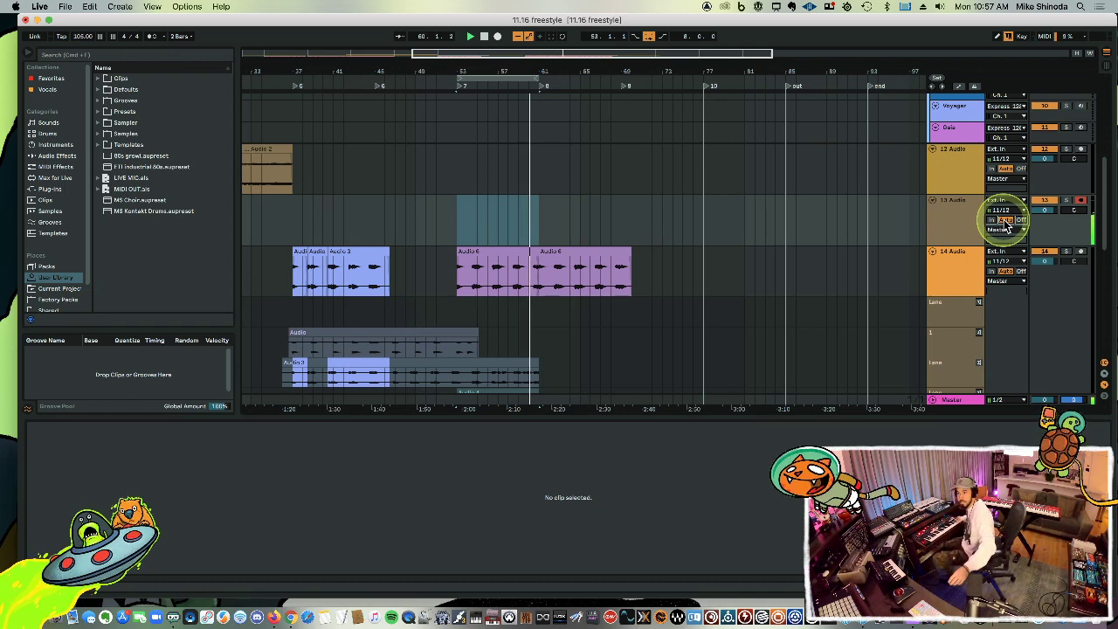
Record takes on 13 Audio over the 53.1.1 to 61.1.1 loop and extend the Audio 2 clip back to 53.1.1.
key(F9)
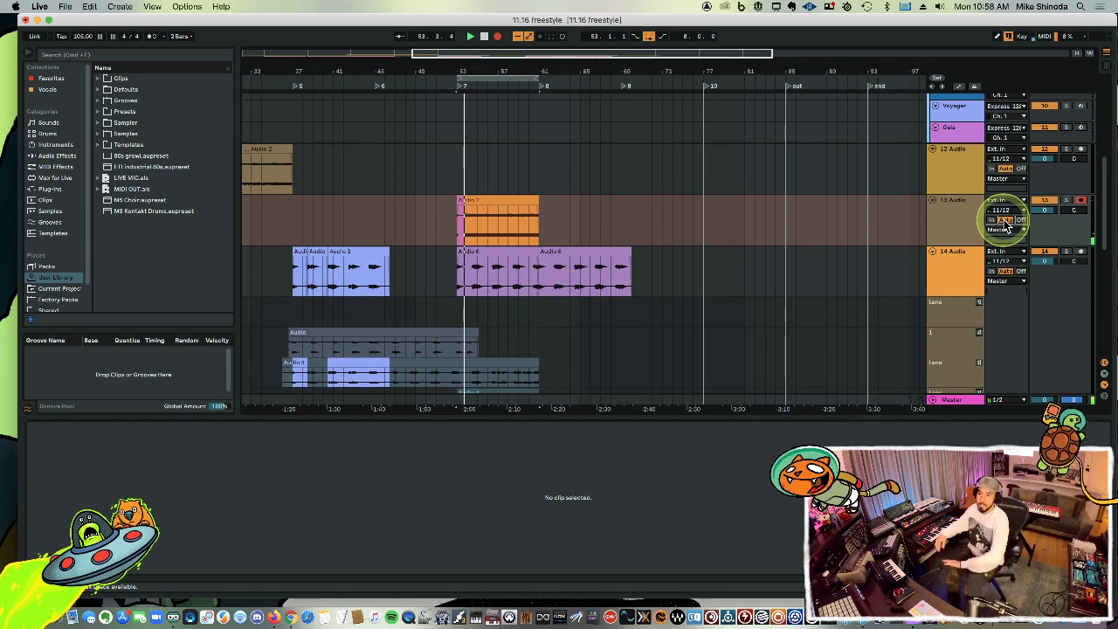
key(F9)
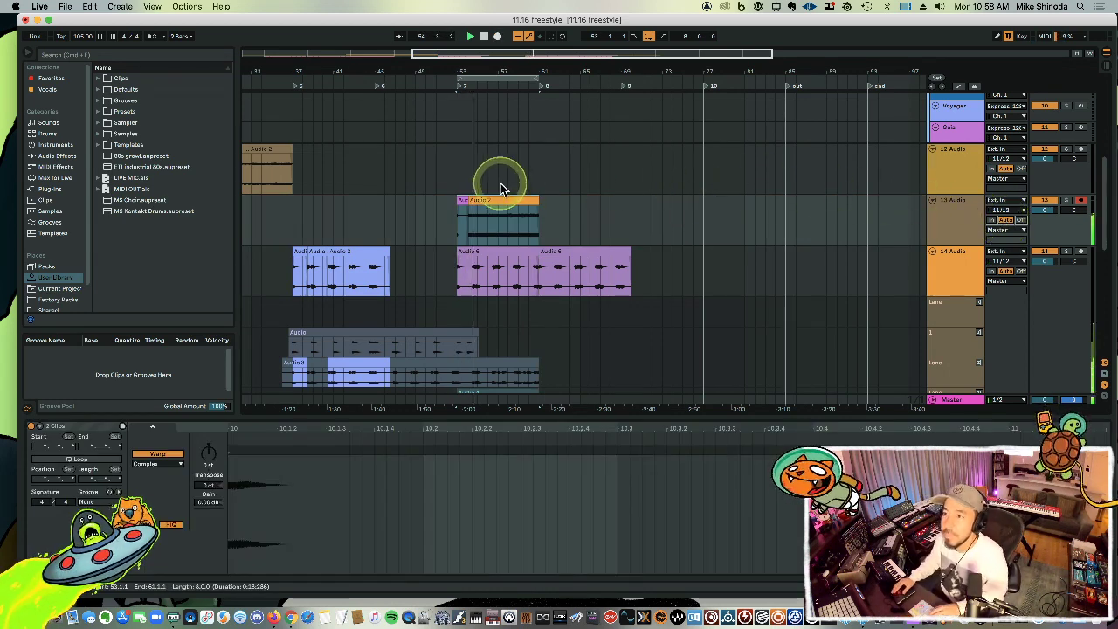
click(460, 200)
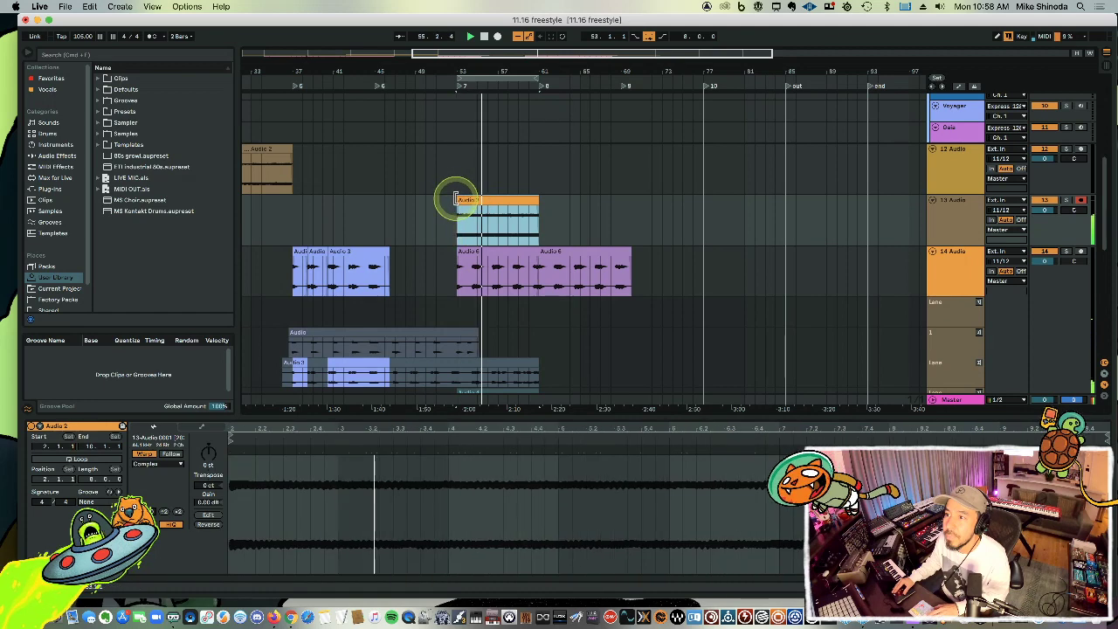
Copy the last bar of the 13 Audio clip, 60.1.1 to 61.1.1, and paste it over the bar at 56.1.1.
drag(530, 213, 540, 213)
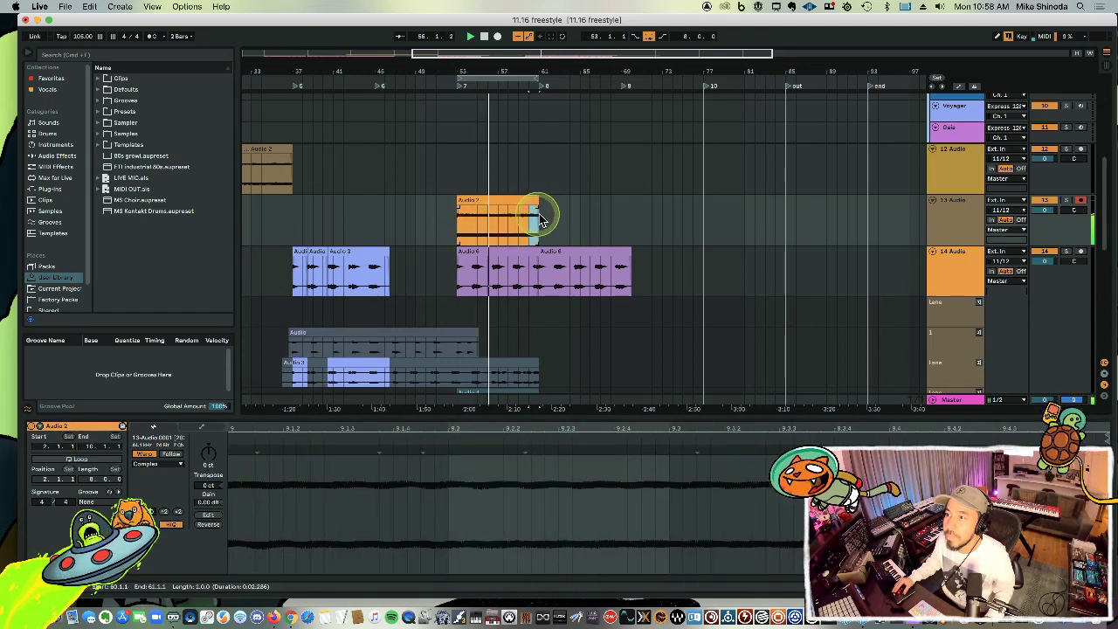
click(487, 224)
key(super+v)
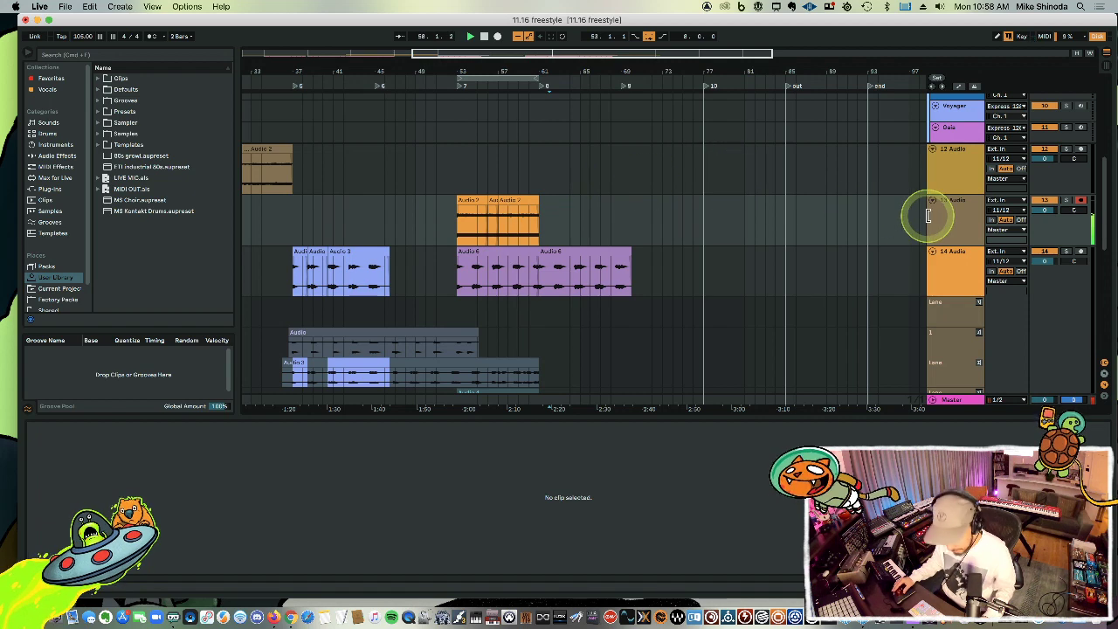
Insert an audio track below 13 Audio and lower 13 Audio's volume to about -2.9 dB.
key(super+t)
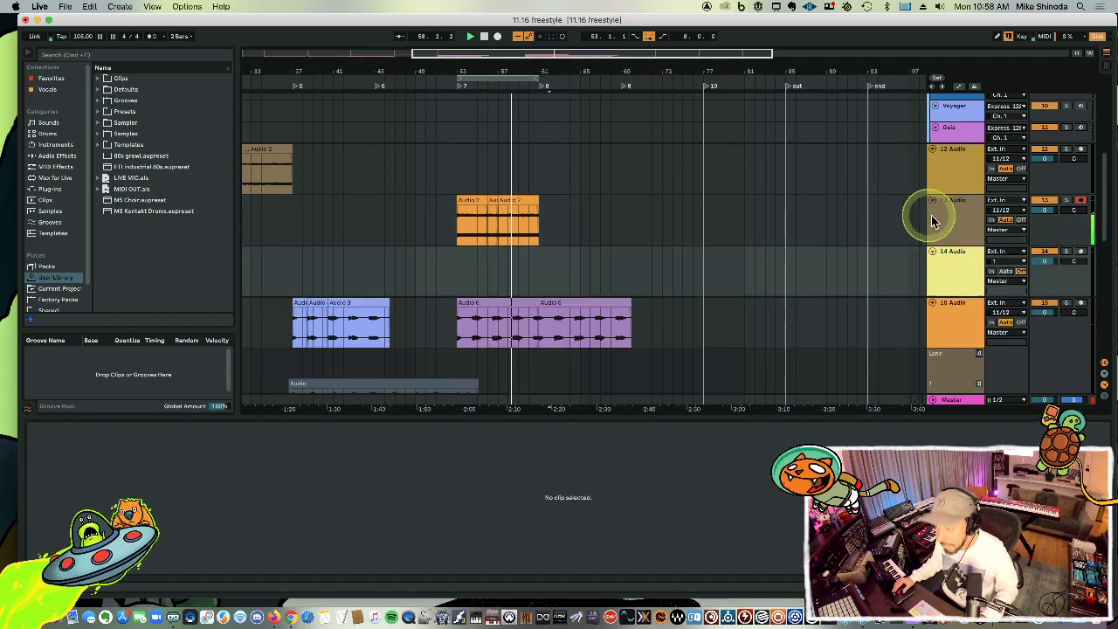
click(1052, 211)
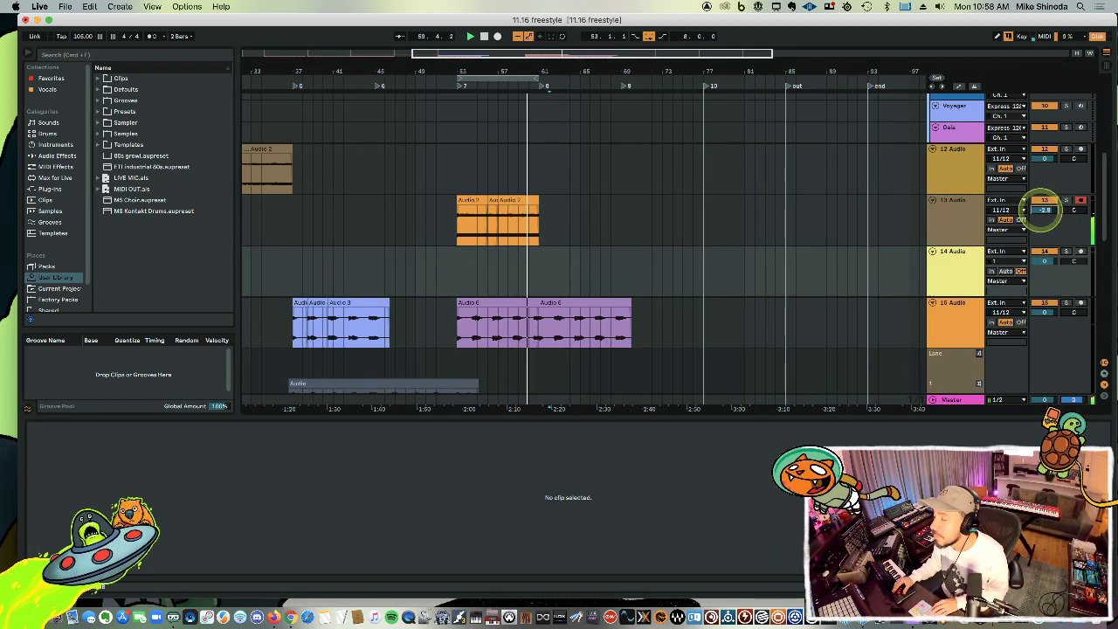
Set the new 14 Audio track's input to 11/12 and monitoring to Auto, arm it for recording and disarm 13 Audio.
click(1011, 260)
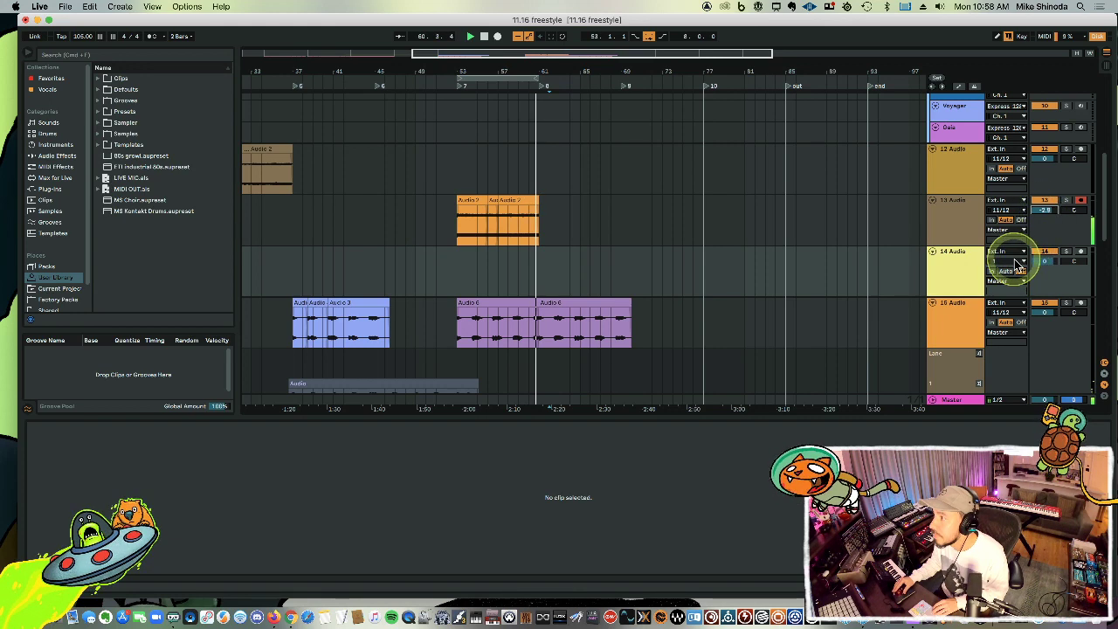
click(1004, 261)
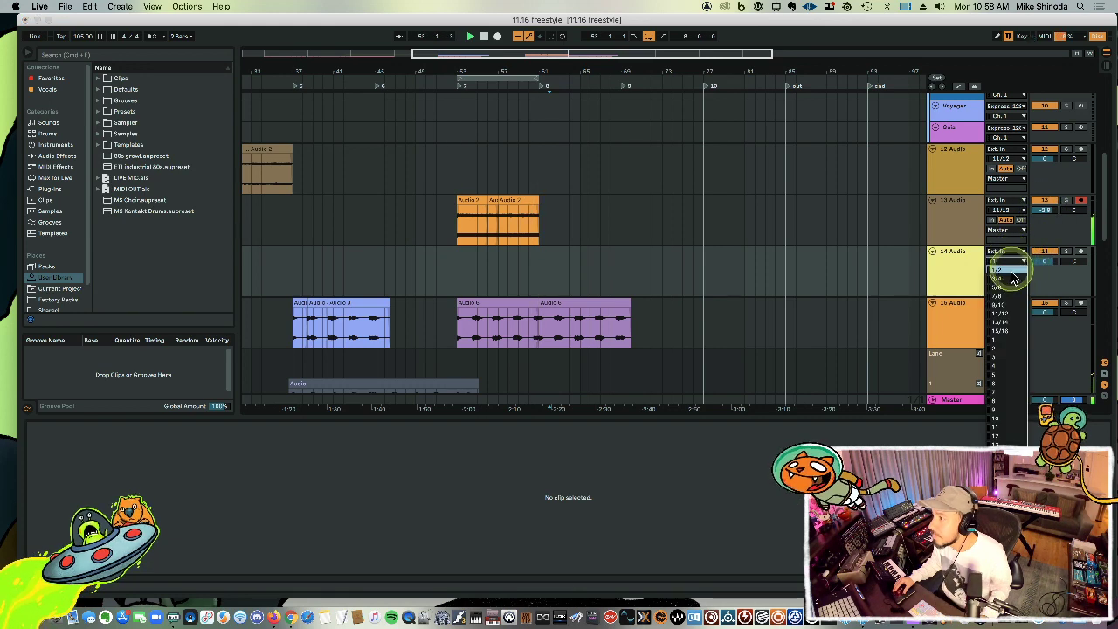
click(1011, 318)
click(1006, 274)
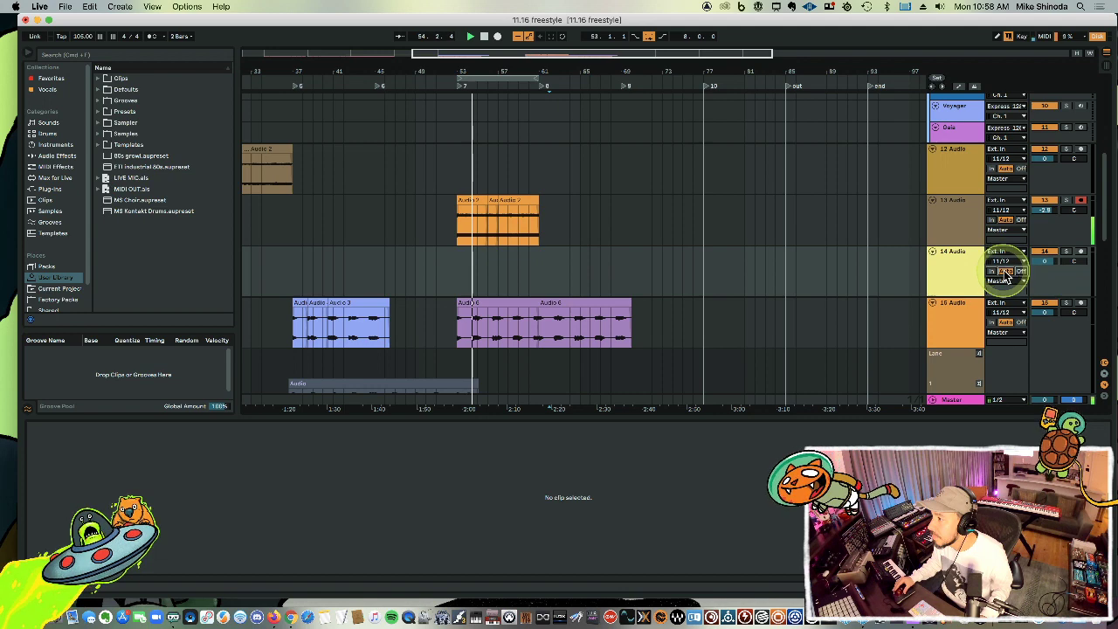
click(1081, 251)
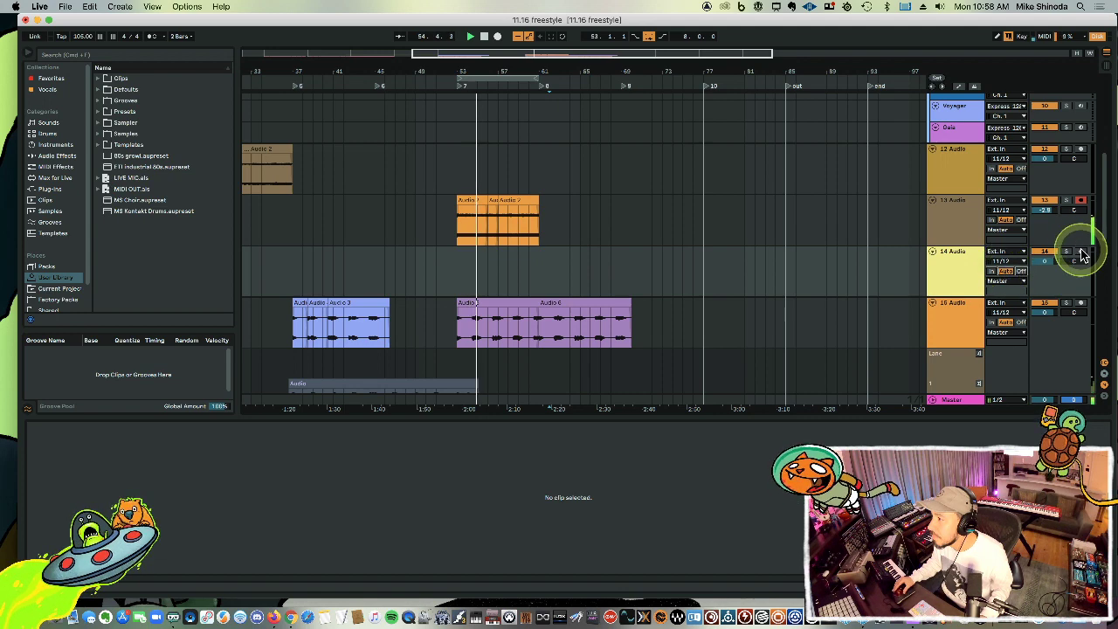
click(1081, 200)
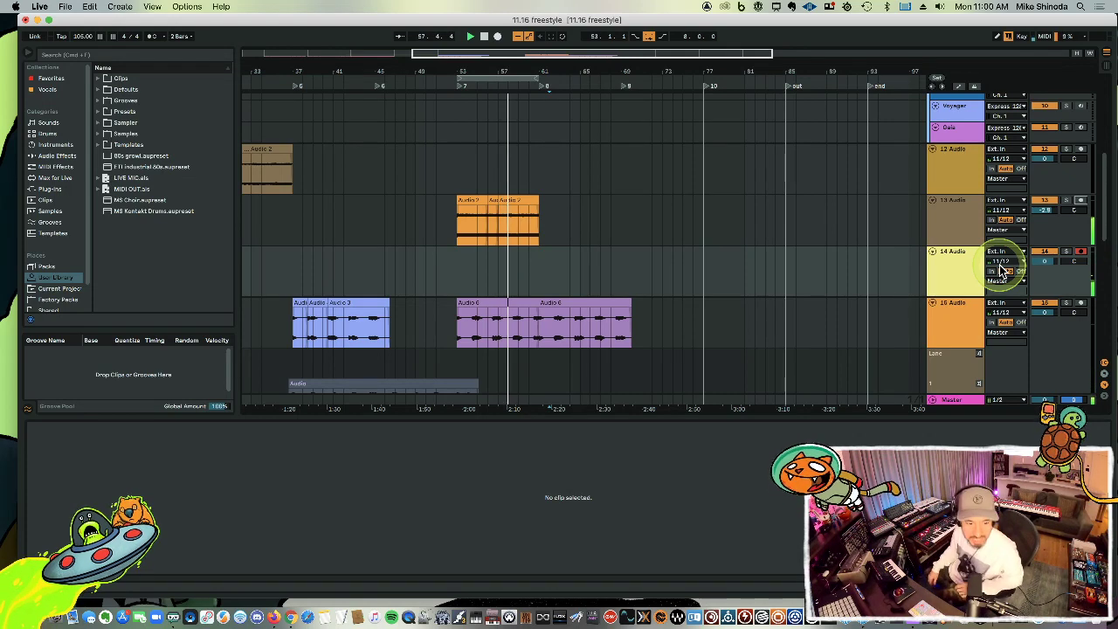
Record takes on 14 Audio over the 53.1.1 to 61.1.1 loop and show the track's take lanes.
key(F9)
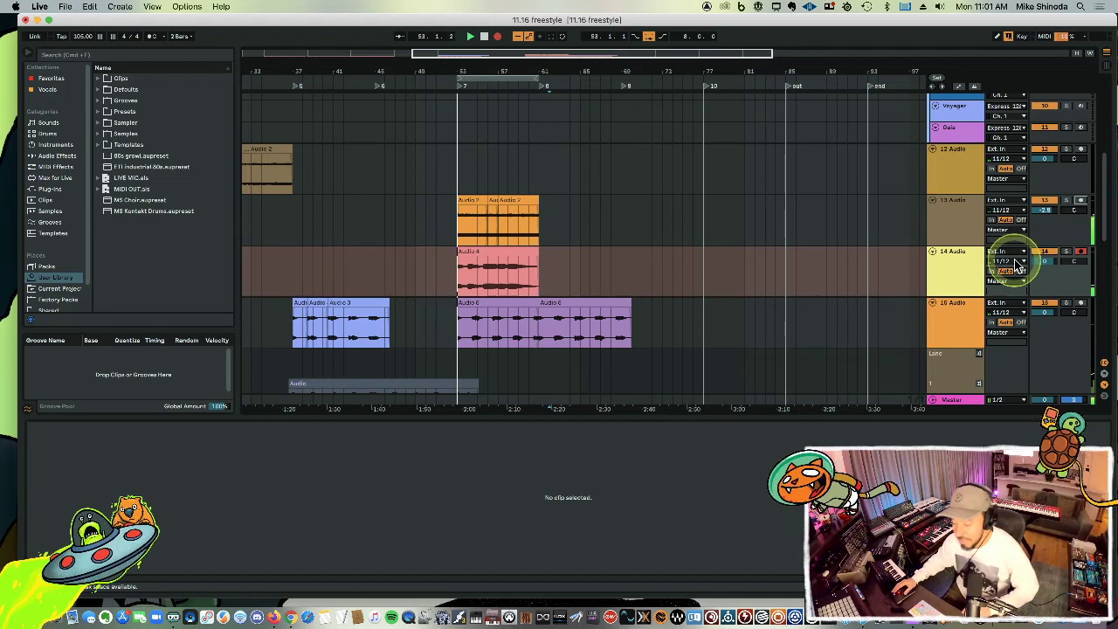
key(F9)
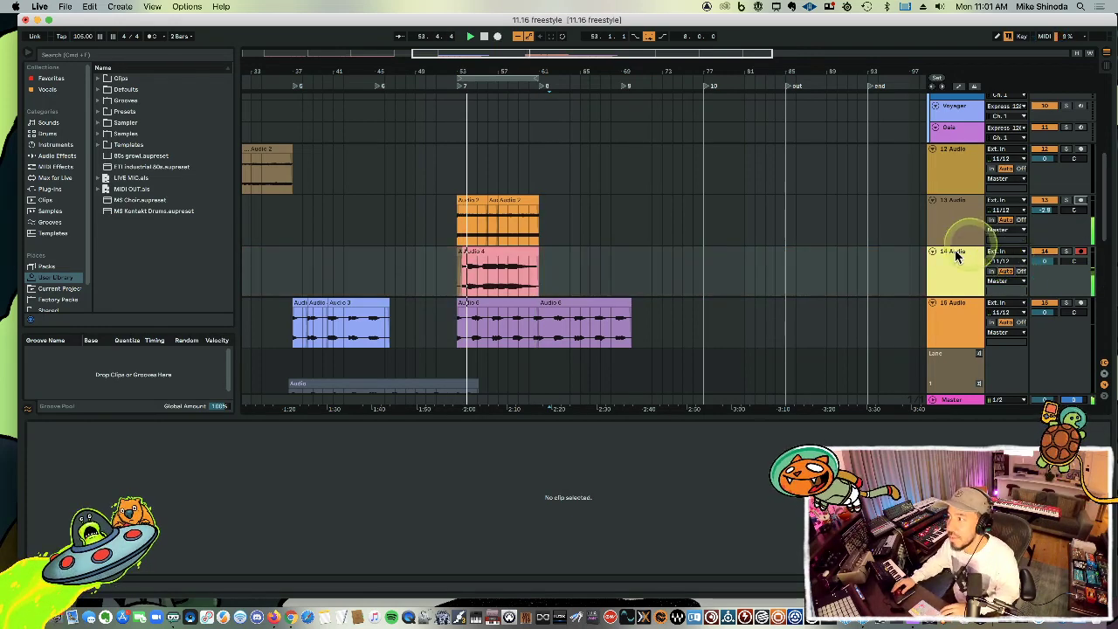
click(950, 262)
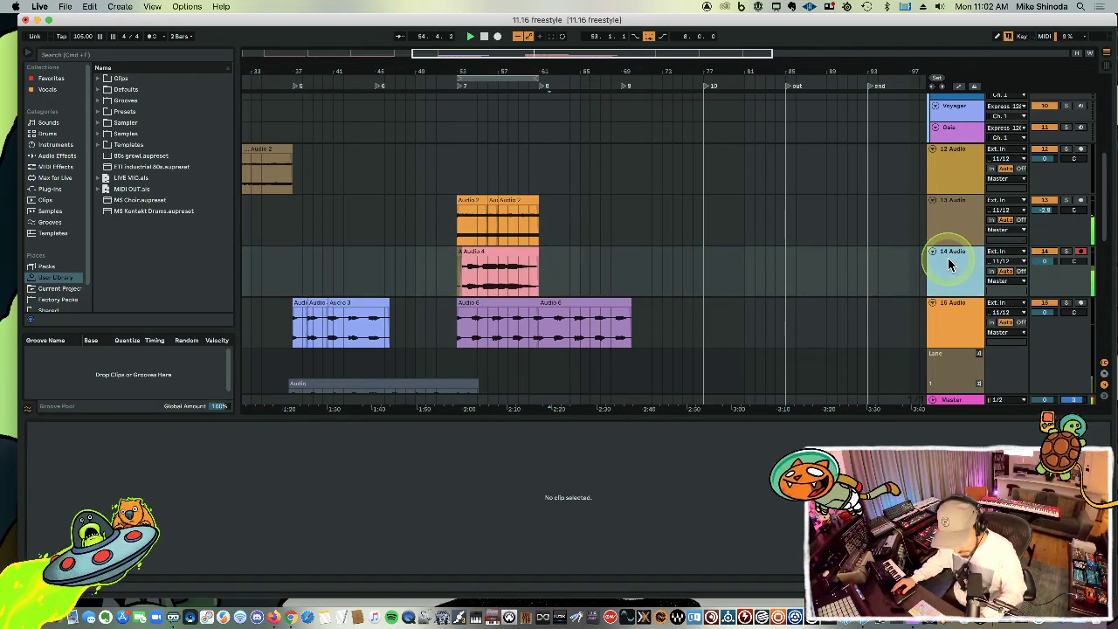
key(super+alt+u)
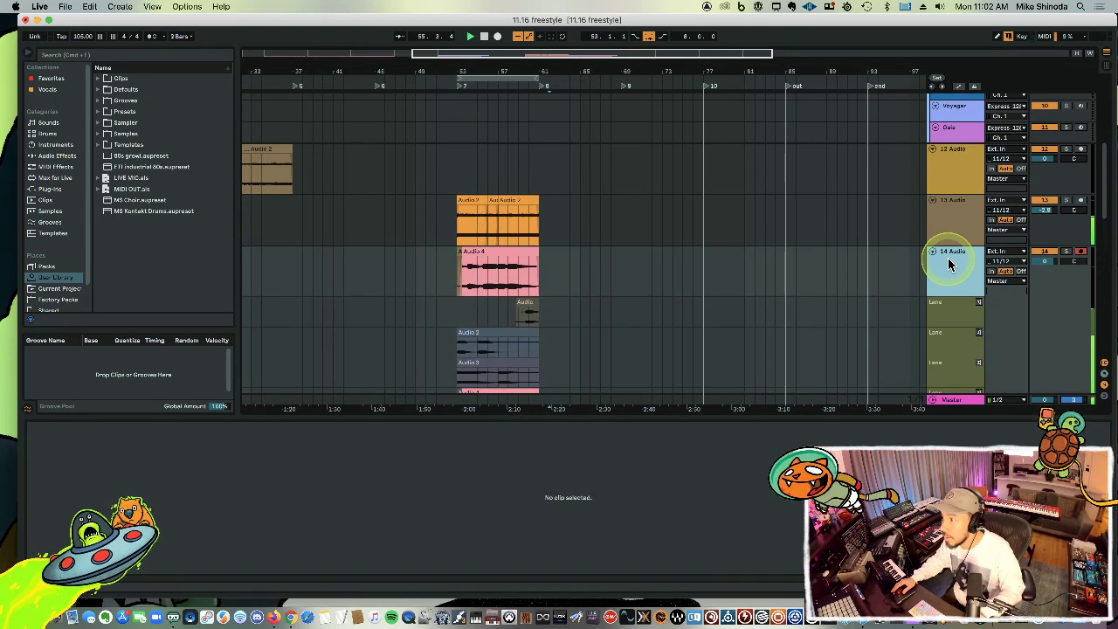
scroll(945, 266, down, 4)
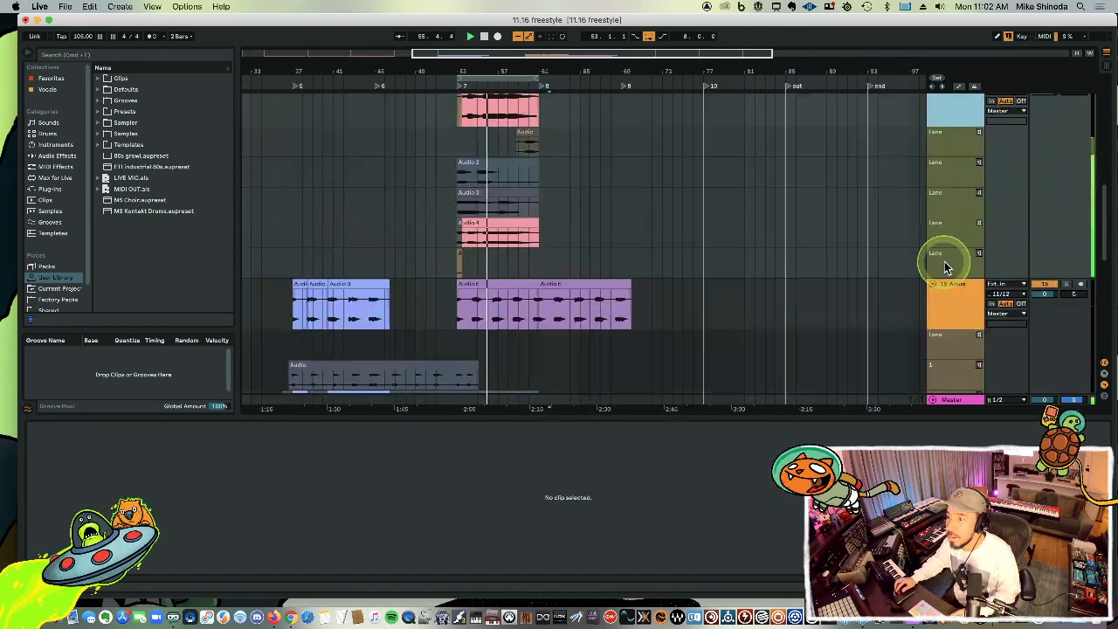
Audition the Audio 4, Audio 3 and Audio 2 take lanes of 14 Audio in turn.
click(981, 224)
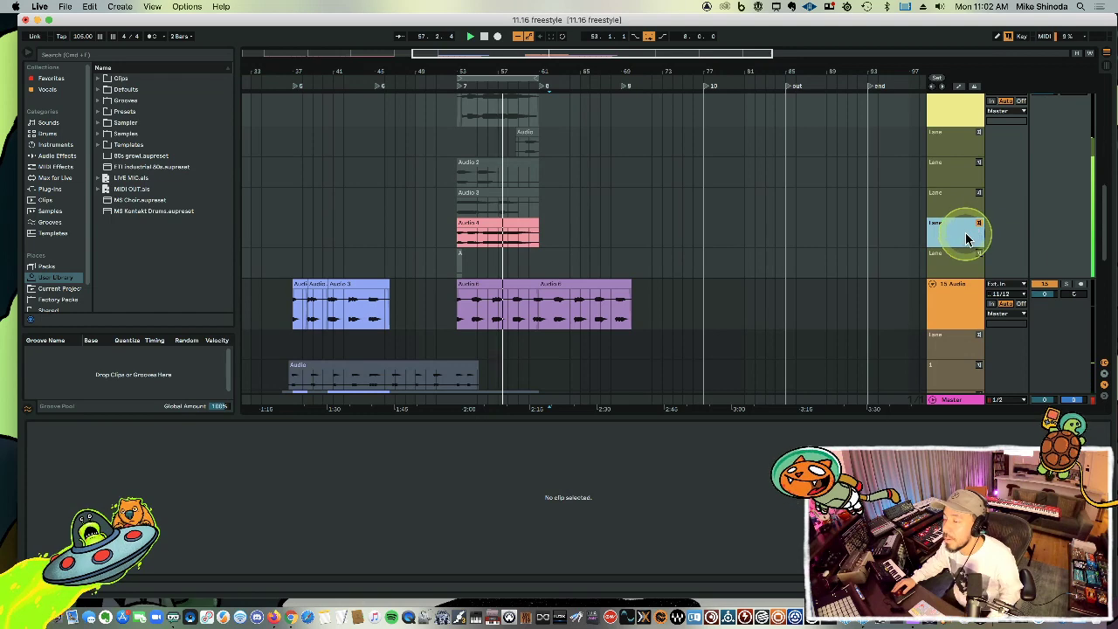
scroll(968, 241, up, 3)
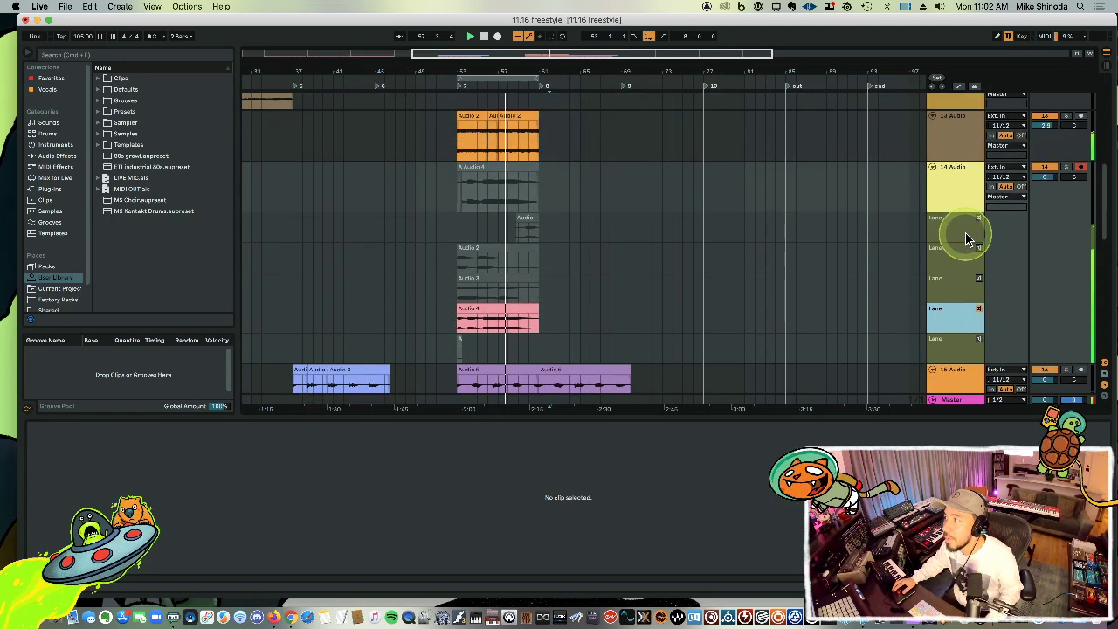
click(980, 278)
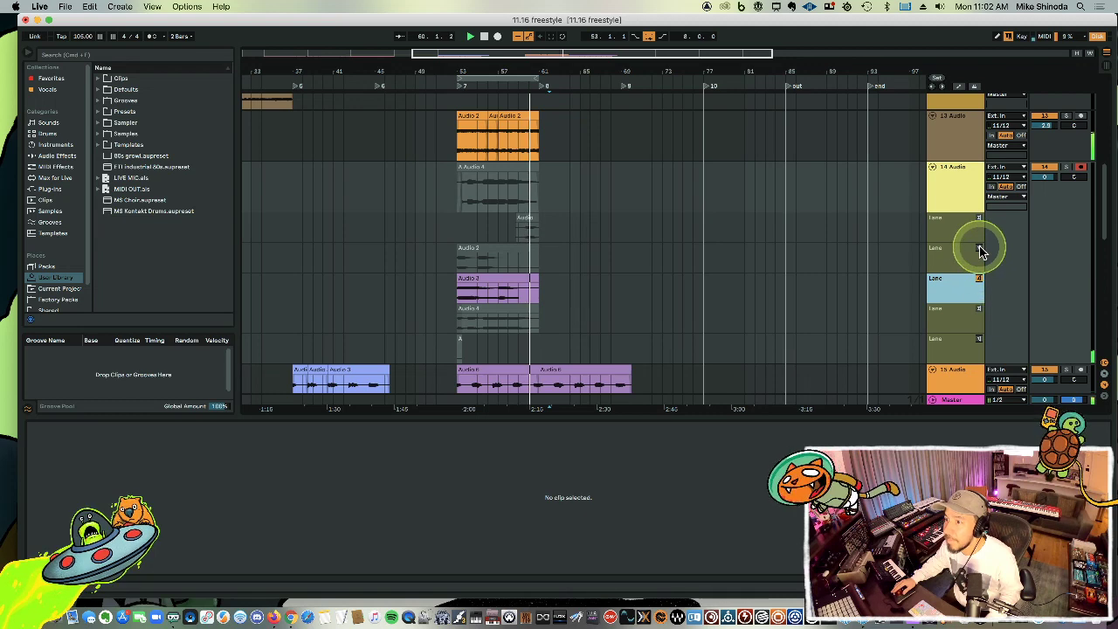
click(979, 248)
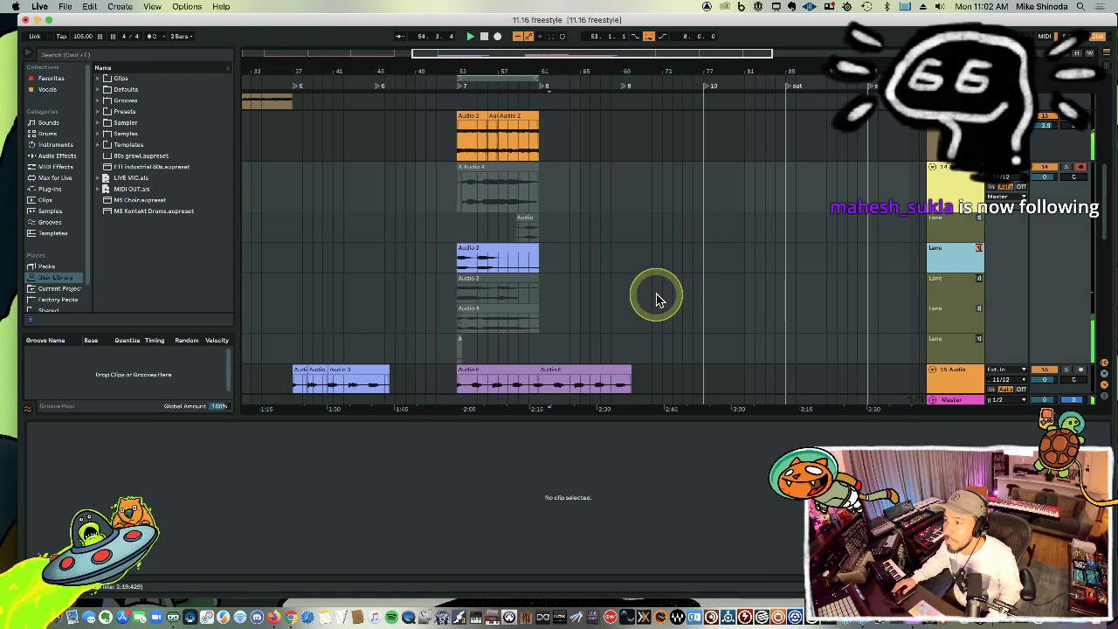
Replace 14 Audio's main-lane clips at 53.1.1 with a copy of the Audio 2 take's 55.1.1 to 60.1.1 section, pasted at 45.1.1.
click(479, 267)
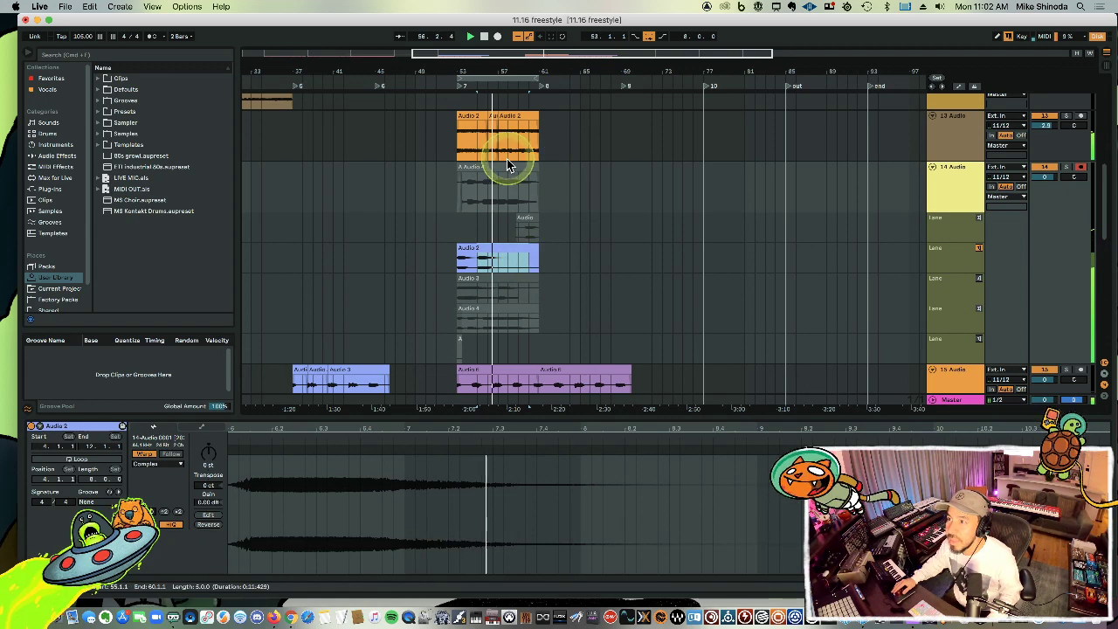
click(980, 251)
drag(614, 212, 389, 197)
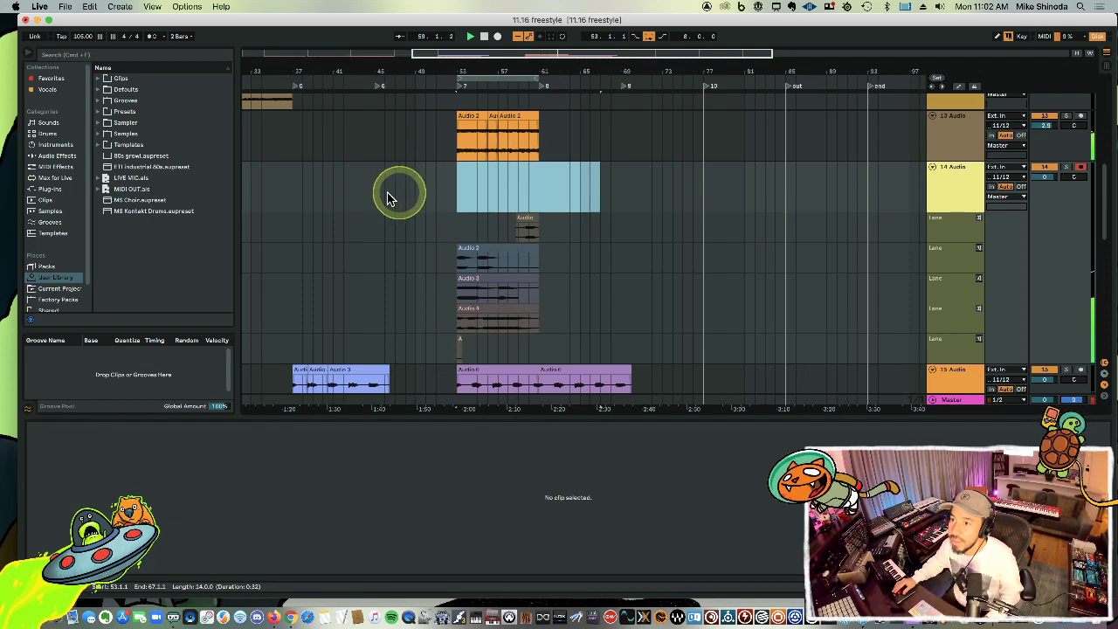
click(376, 193)
key(super+v)
click(364, 196)
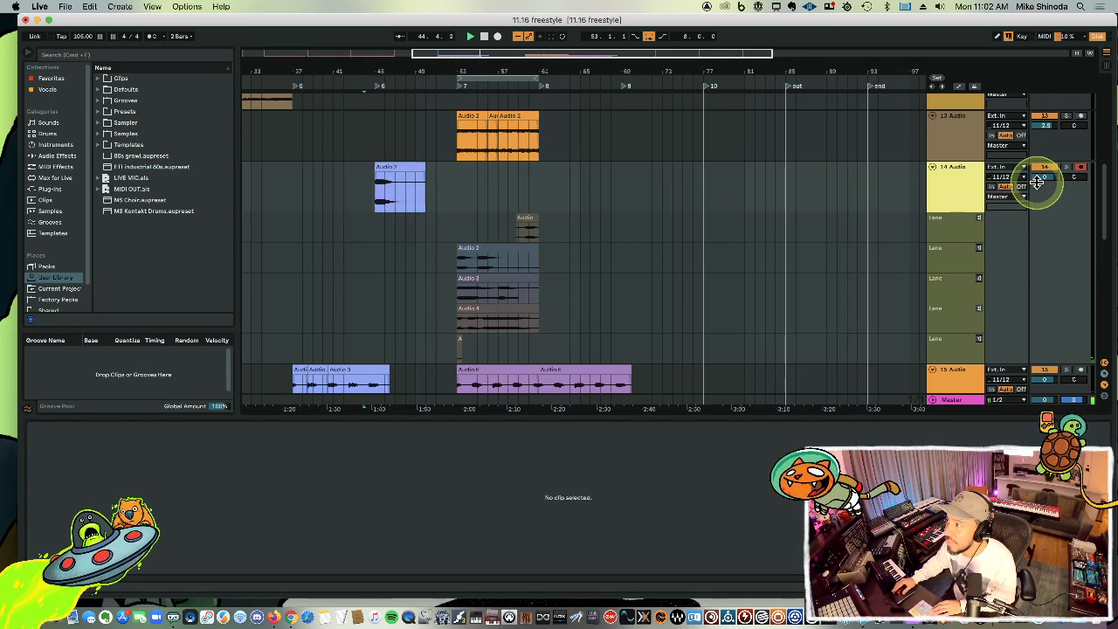
Lower 14 Audio's volume to about -10.1 dB and hide its take lanes.
drag(1041, 178, 1045, 219)
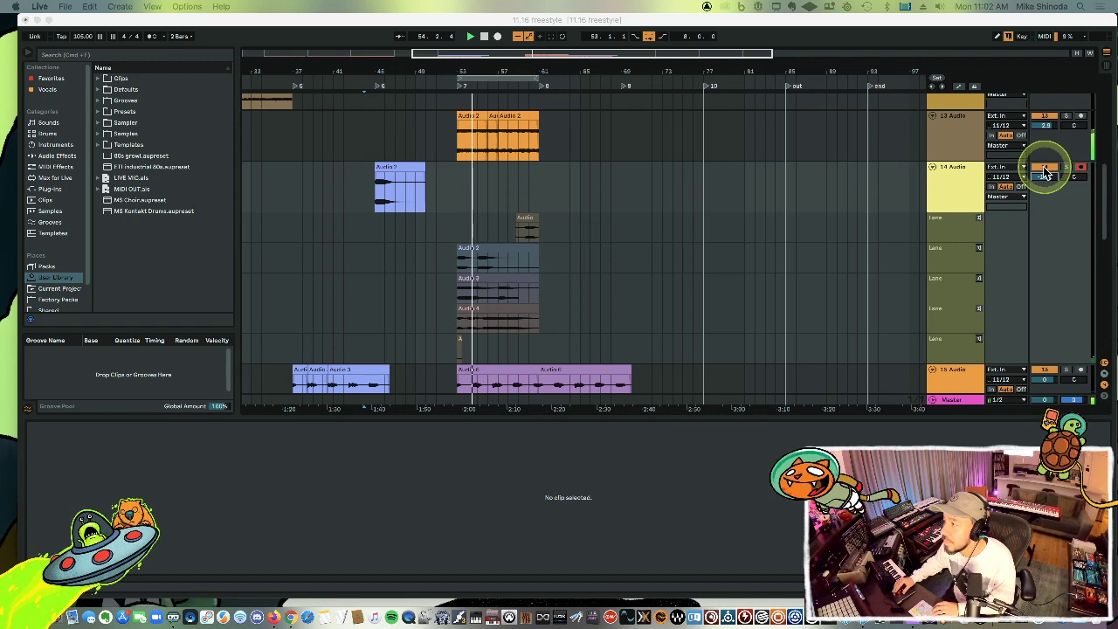
click(944, 195)
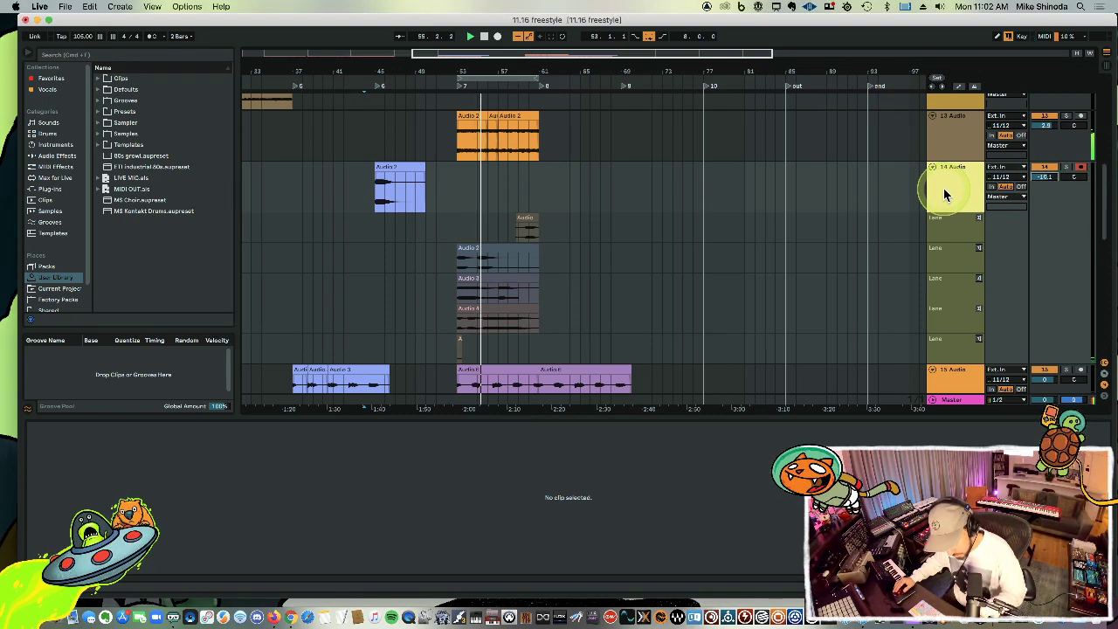
key(super+alt+u)
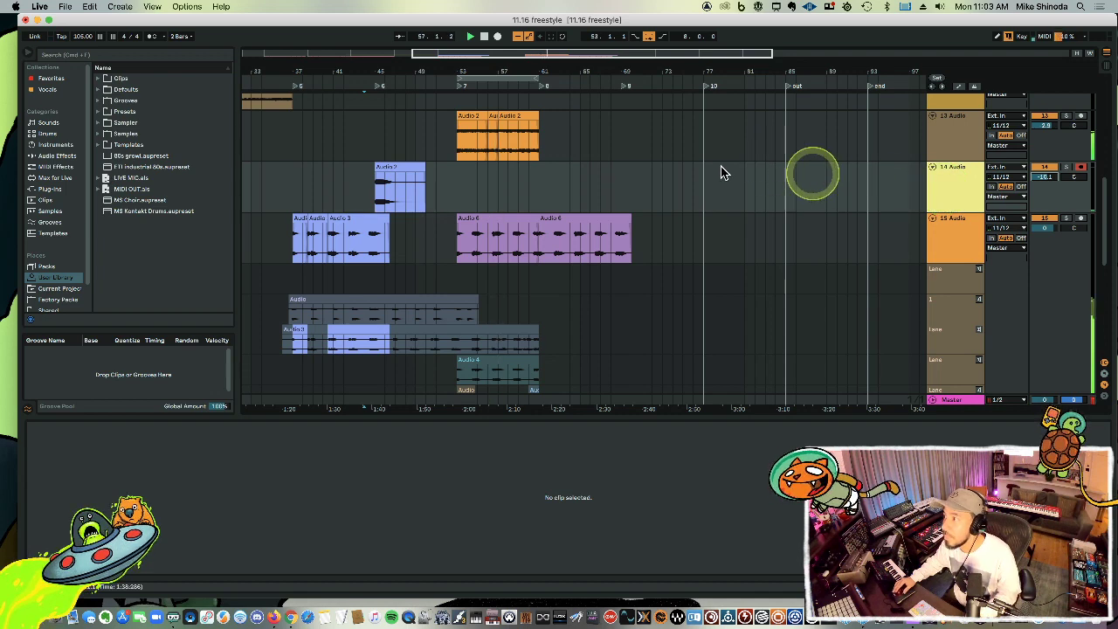
Stop playback, select 51.1.1 to 71.1.1 on 14 Audio and start recording from 51.1.1.
click(1028, 157)
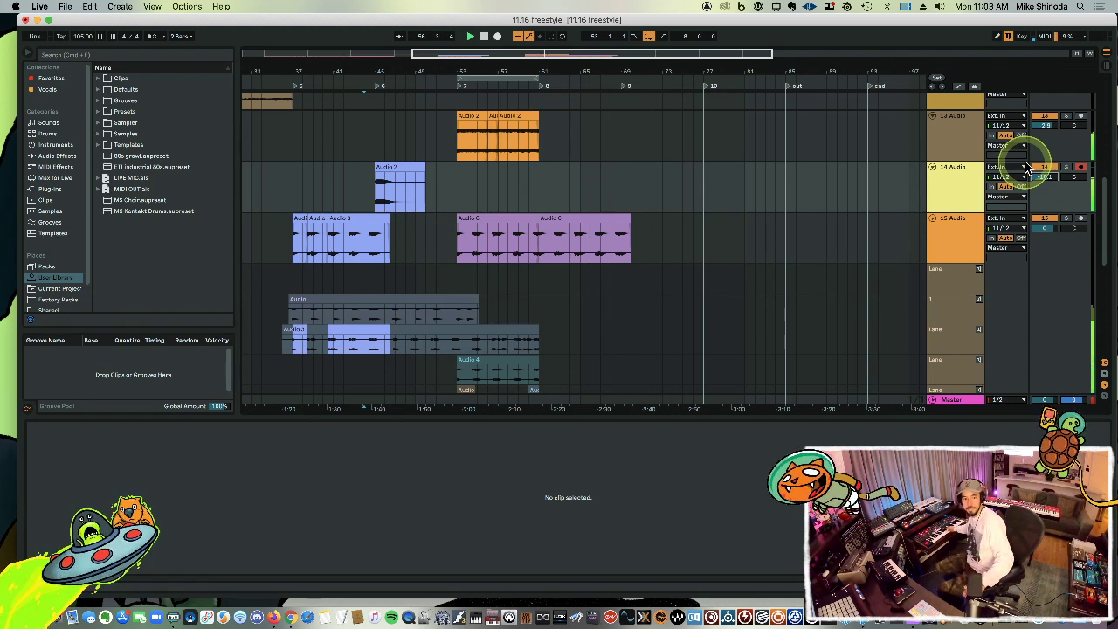
key(space)
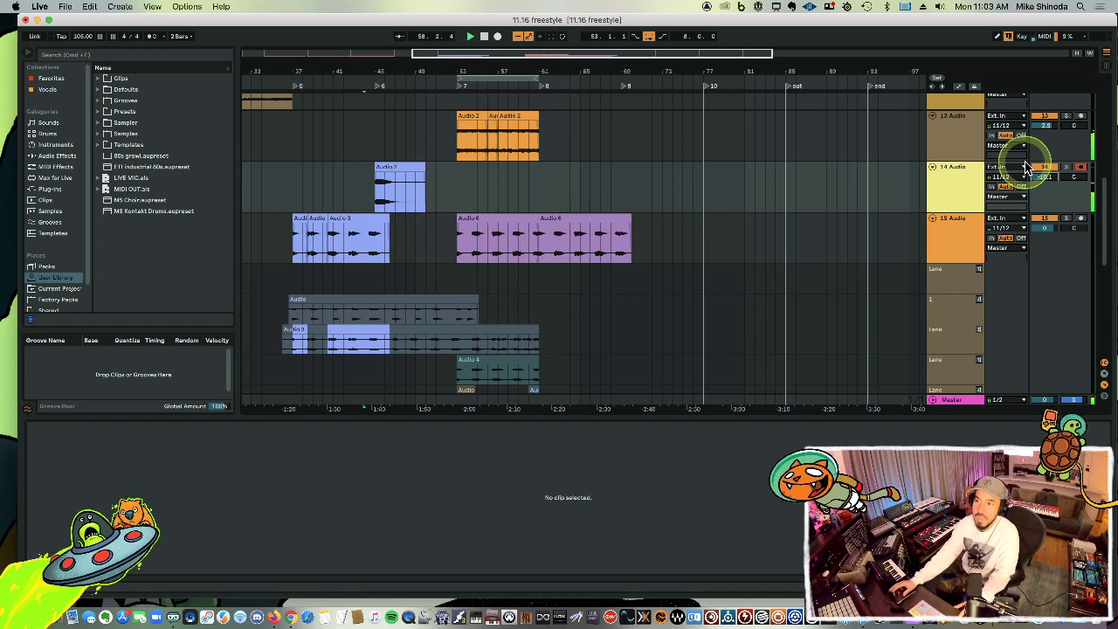
click(438, 184)
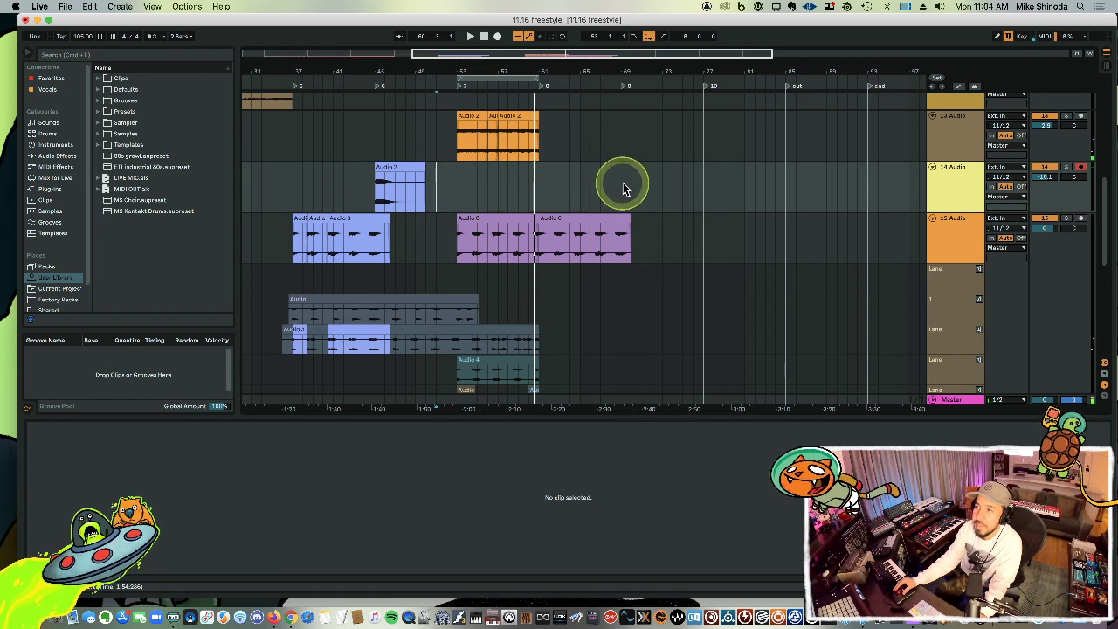
mouse_move(623, 182)
mouse_down()
mouse_move(666, 188)
mouse_move(645, 192)
mouse_up()
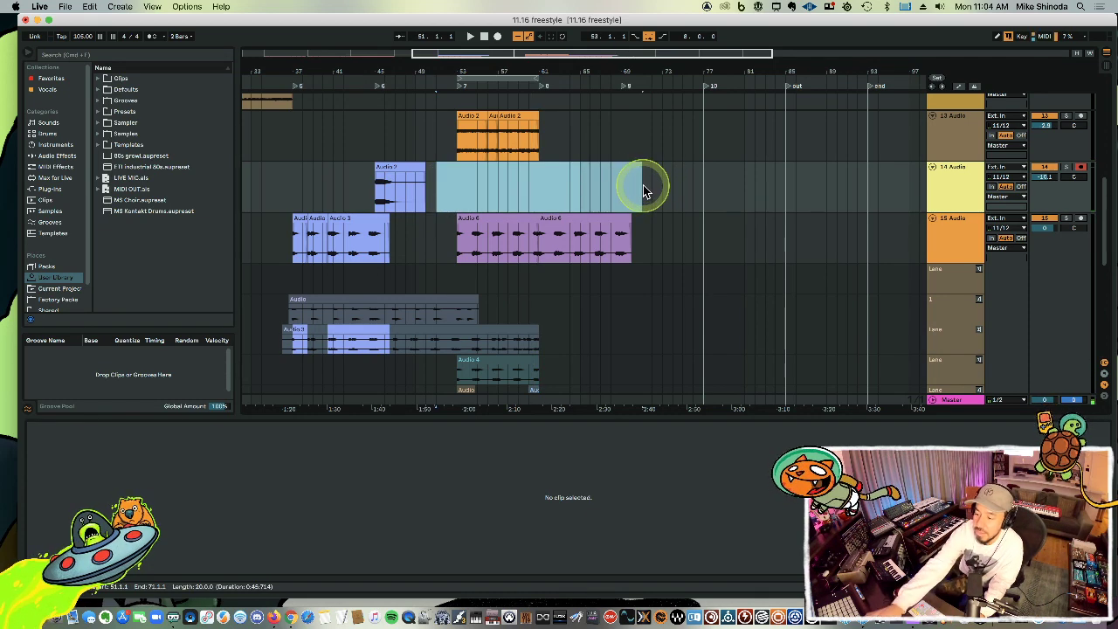
key(F9)
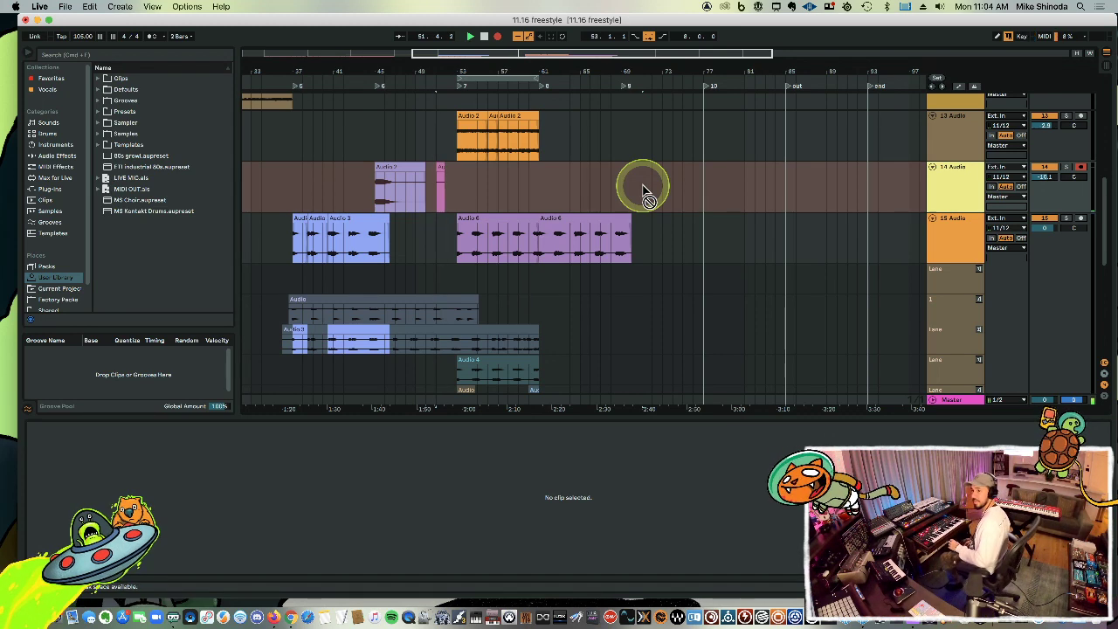
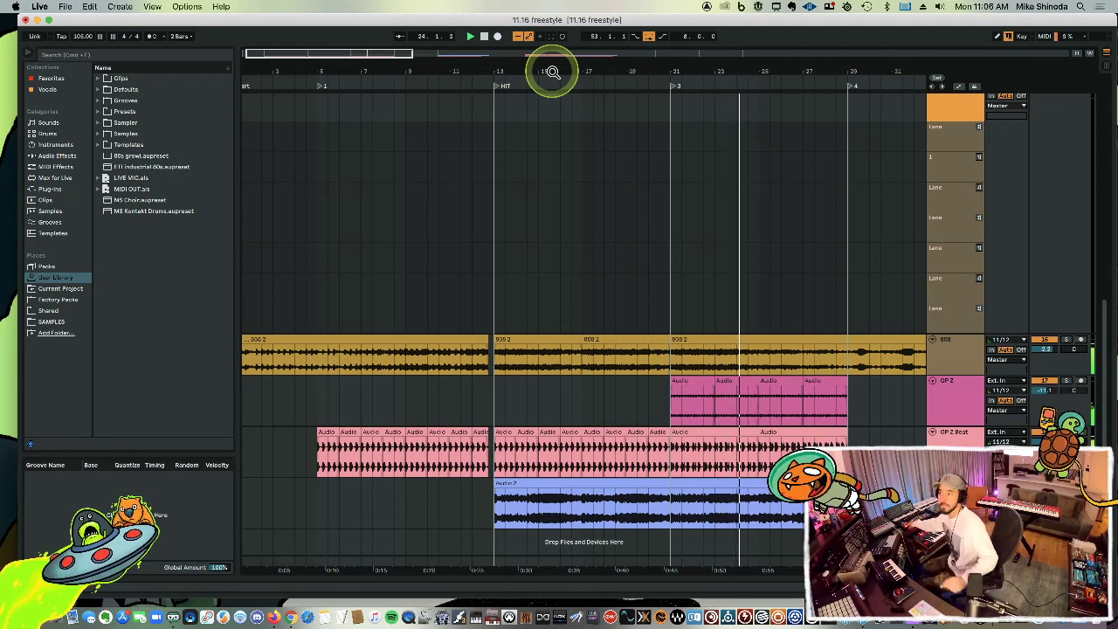
Hide the take lanes of 15 Audio.
scroll(878, 201, up, 5)
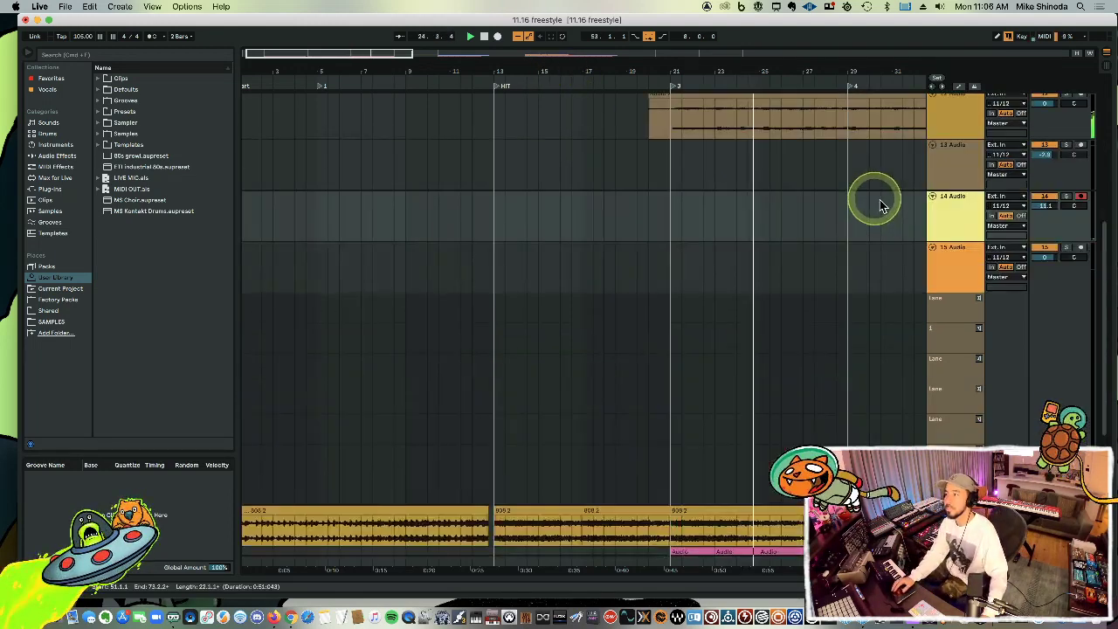
click(979, 267)
key(alt+super+u)
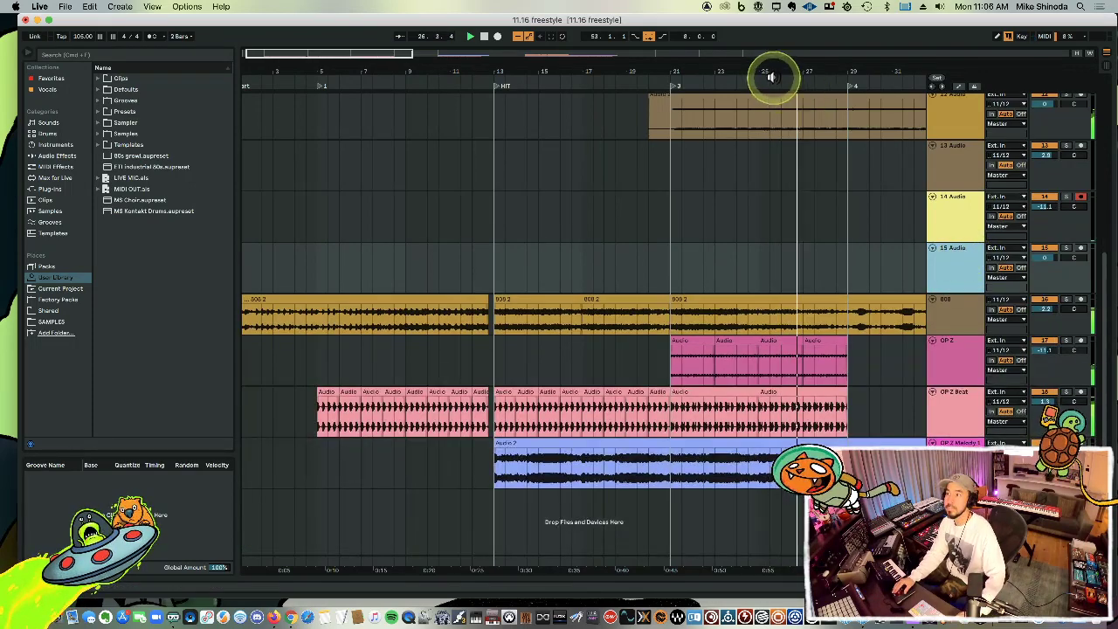
Insert an audio track below 15 Audio and set its input to 11/12.
drag(775, 69, 774, 62)
scroll(754, 200, up, 3)
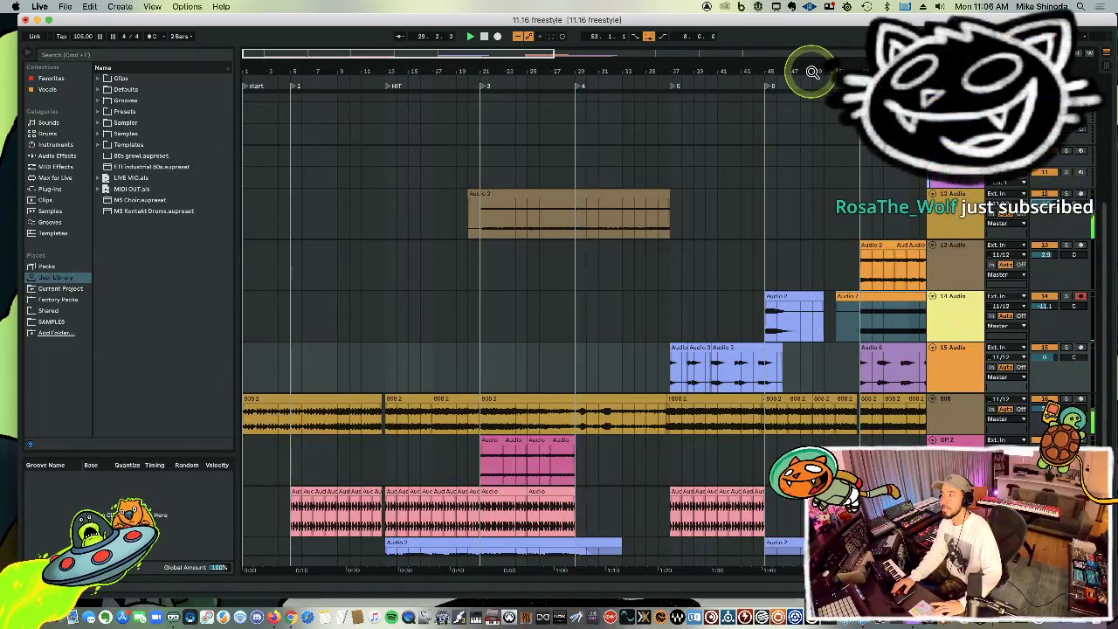
drag(812, 67, 701, 75)
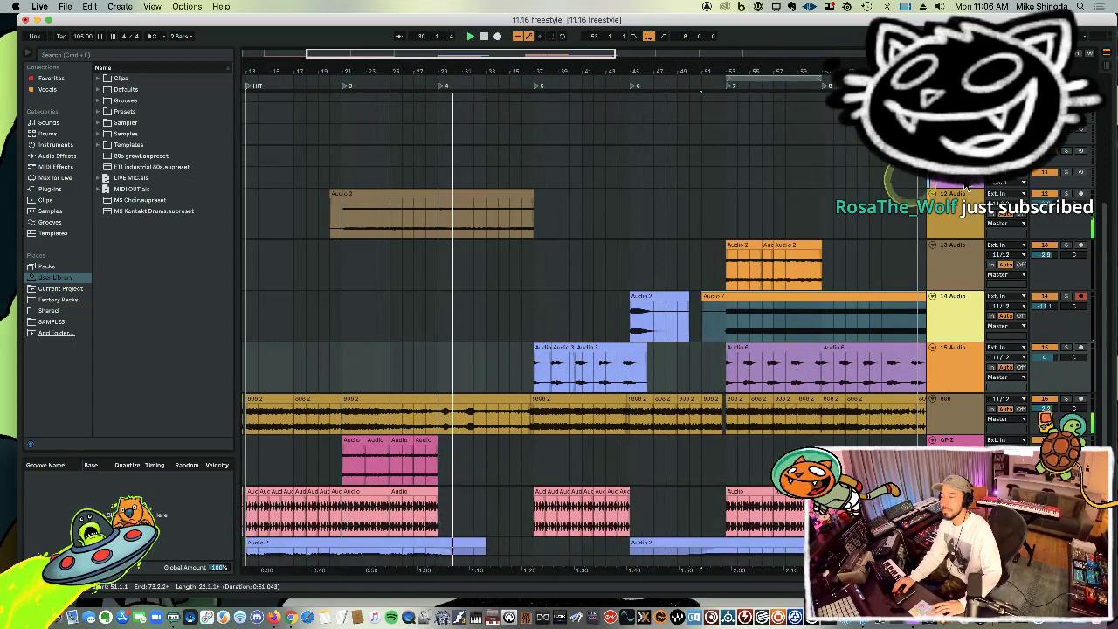
click(967, 368)
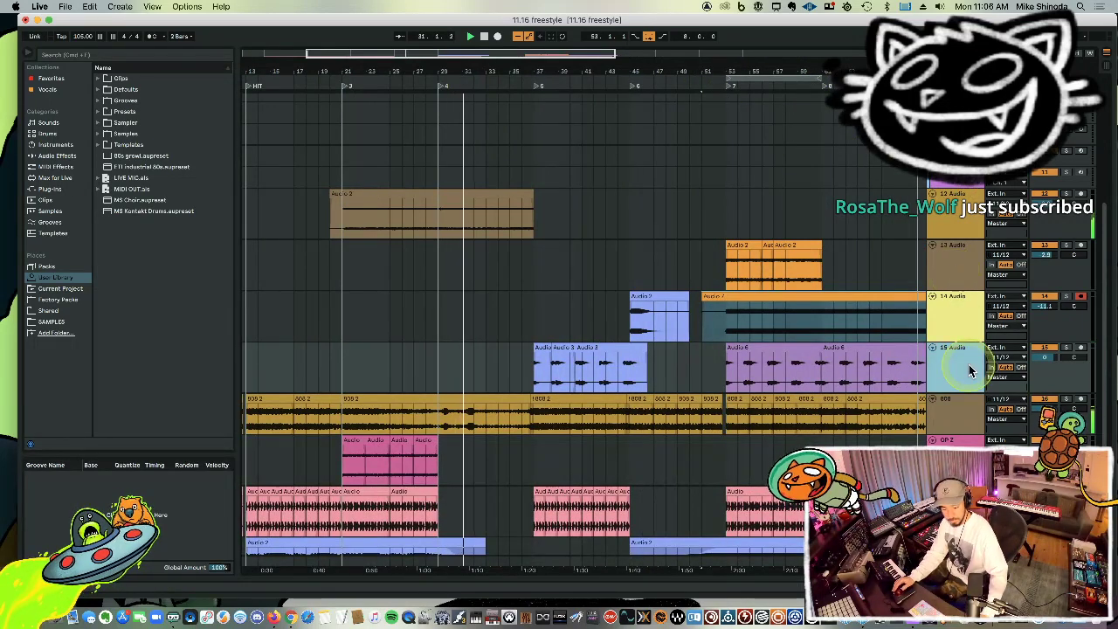
key(super+t)
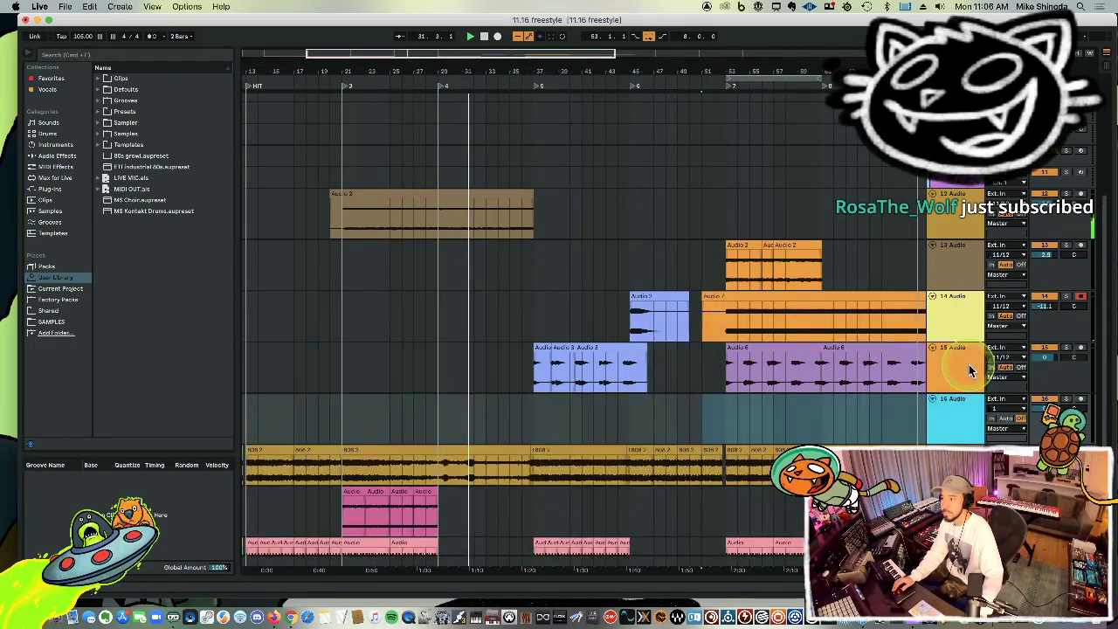
click(1013, 410)
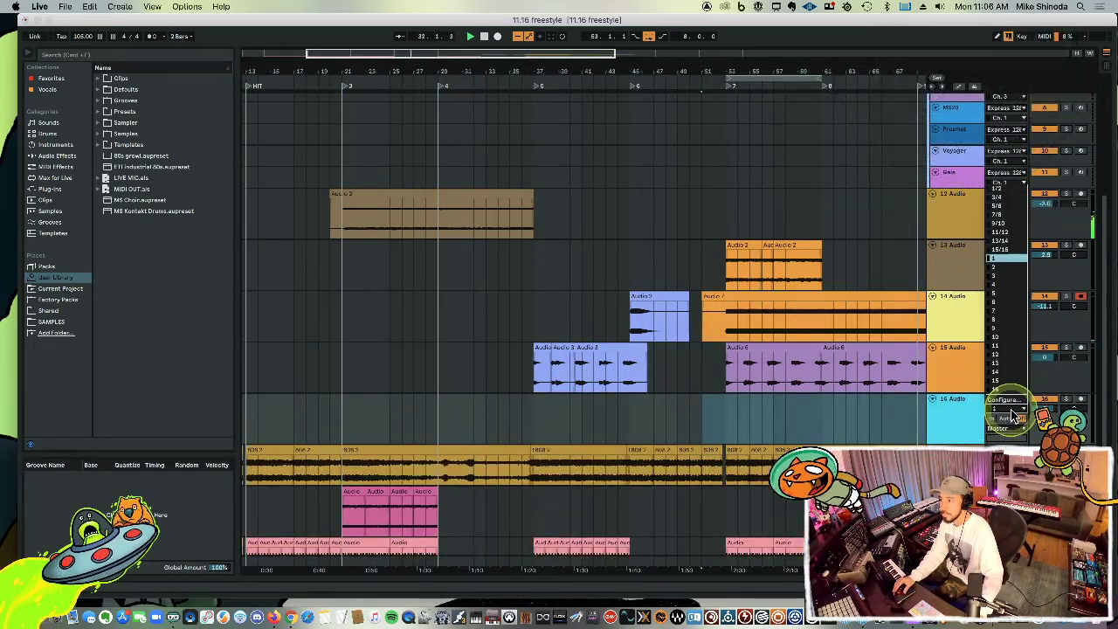
click(1000, 231)
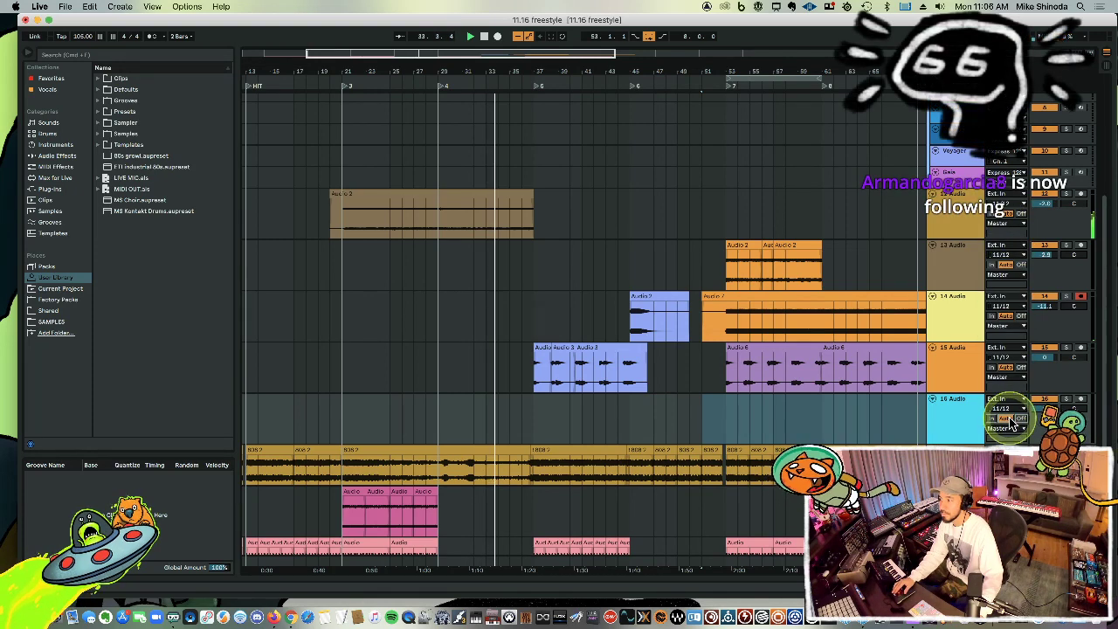
Disarm 14 Audio, arm 16 Audio and record a short hit there from about 54.4.1 to 56.1.
click(1080, 296)
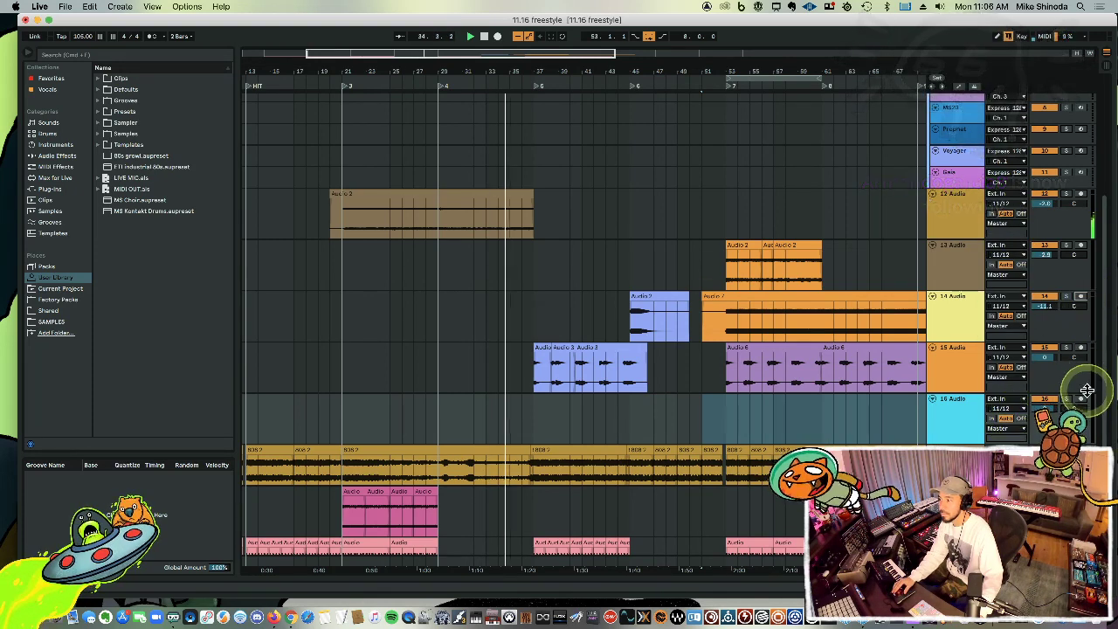
click(1082, 400)
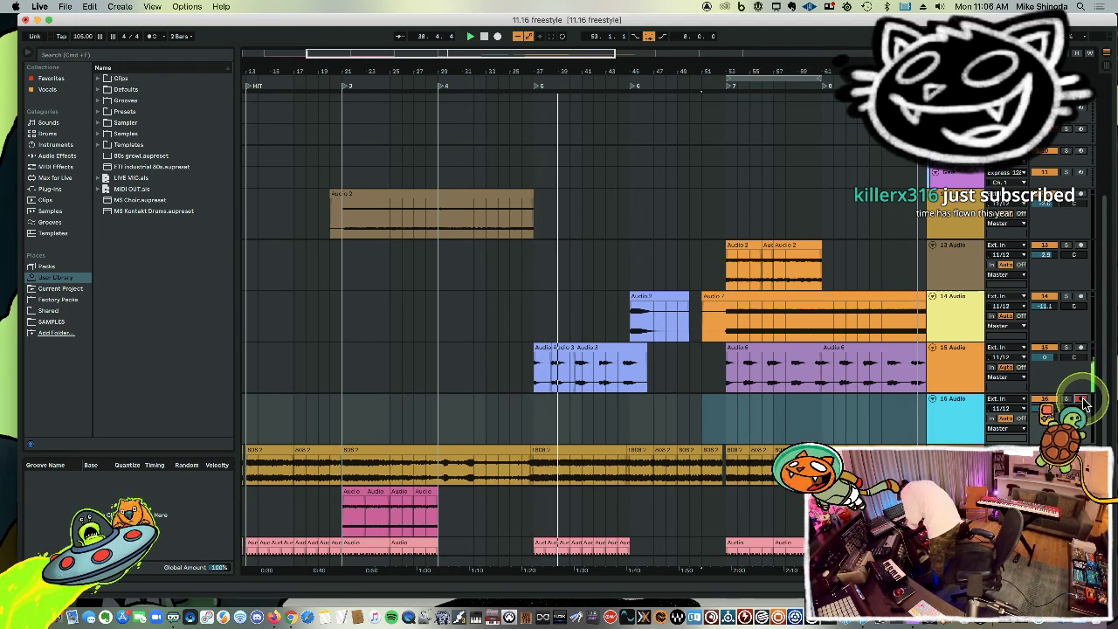
key(space)
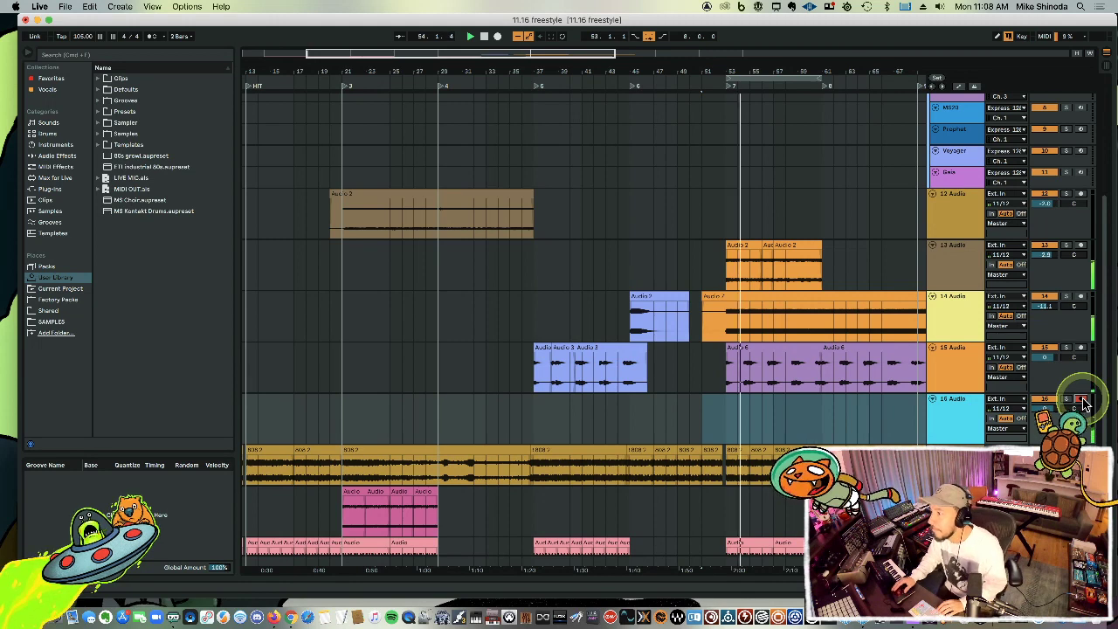
key(F9)
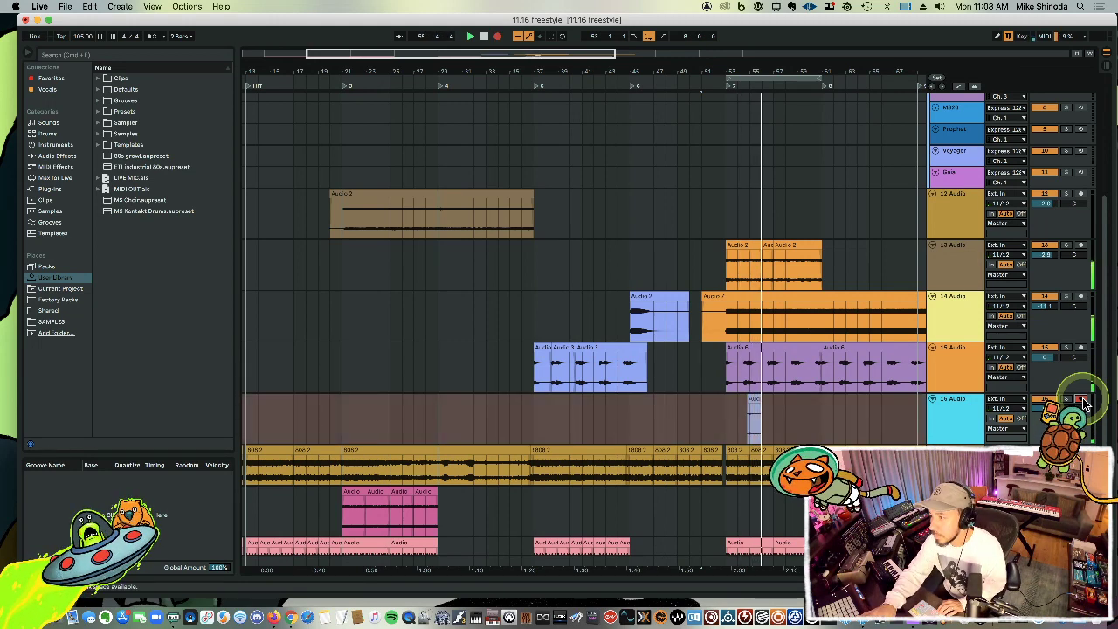
key(space)
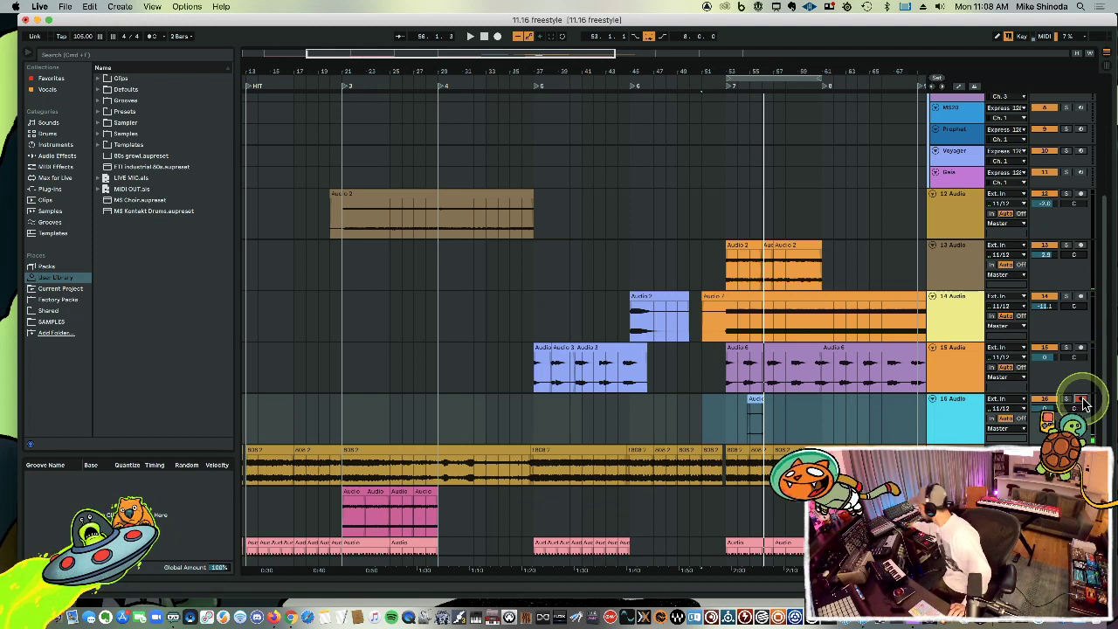
Raise the new 16 Audio clip's gain to about 13.8 dB and align its transient with the clip start using a warp marker.
click(877, 307)
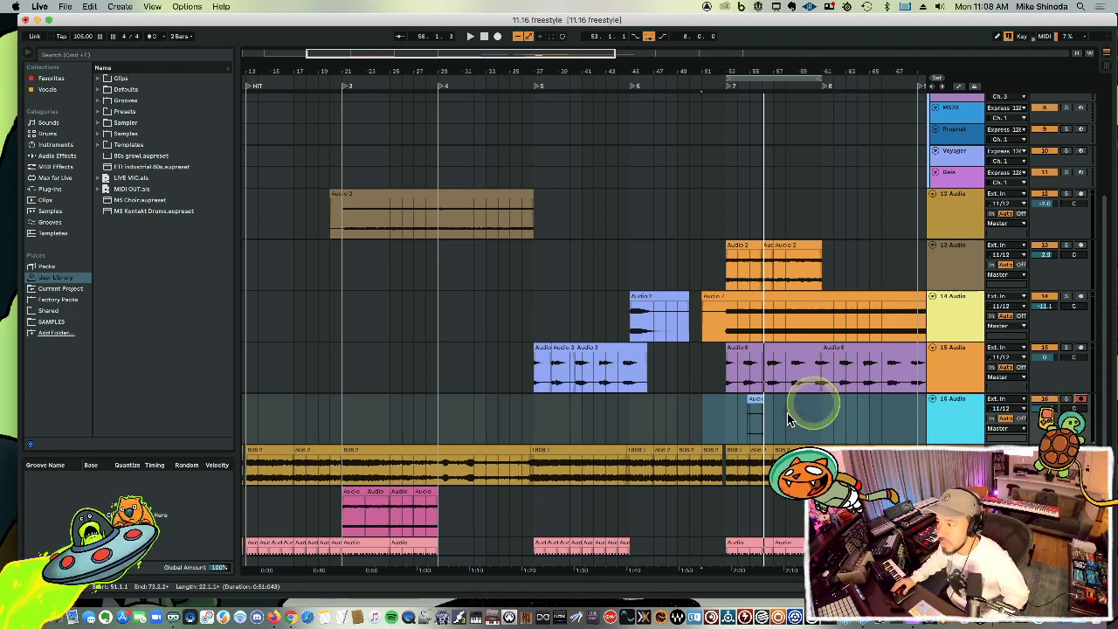
double_click(753, 402)
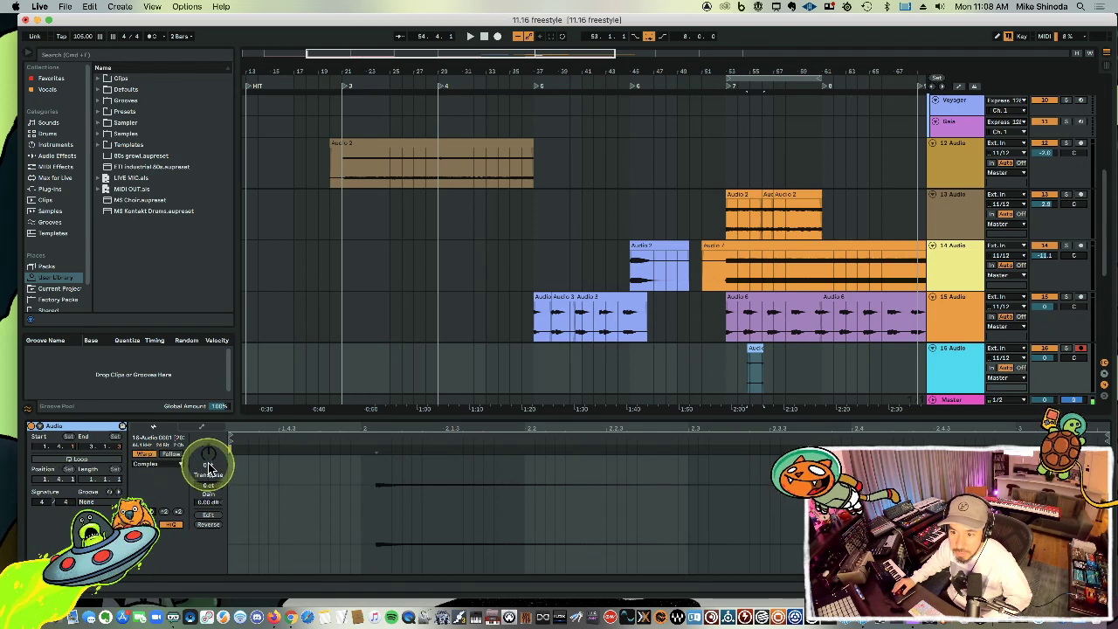
drag(209, 500, 210, 495)
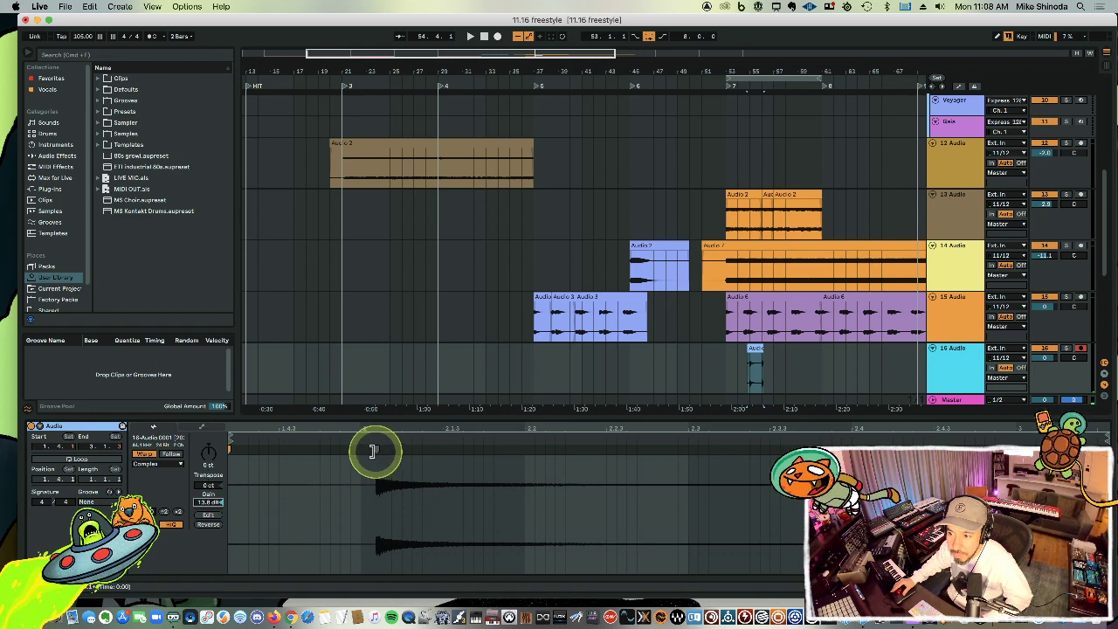
click(376, 450)
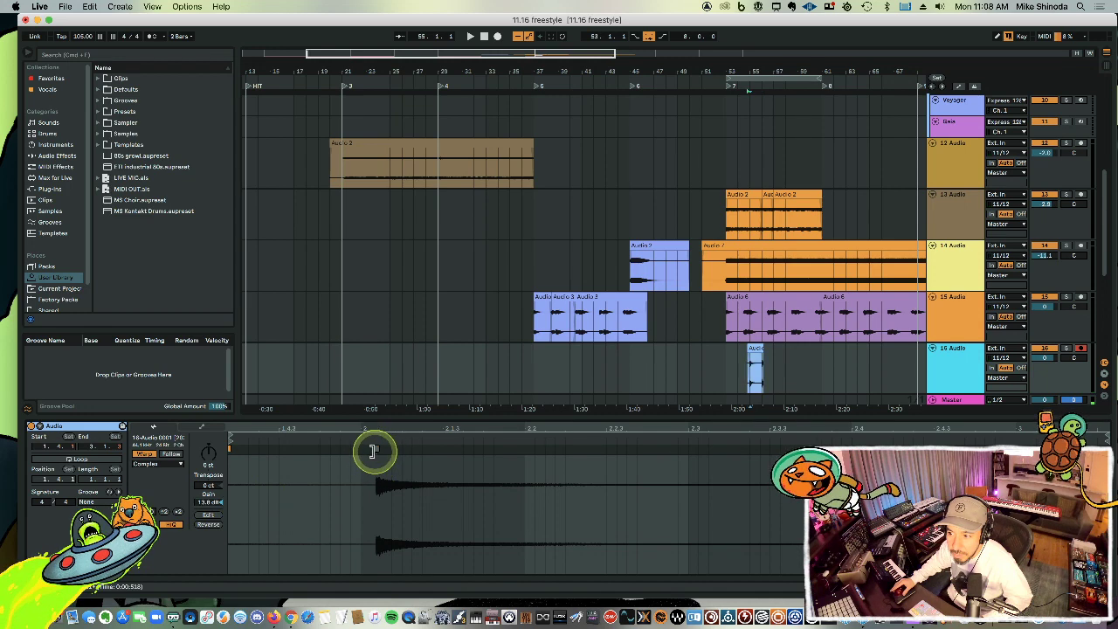
double_click(229, 449)
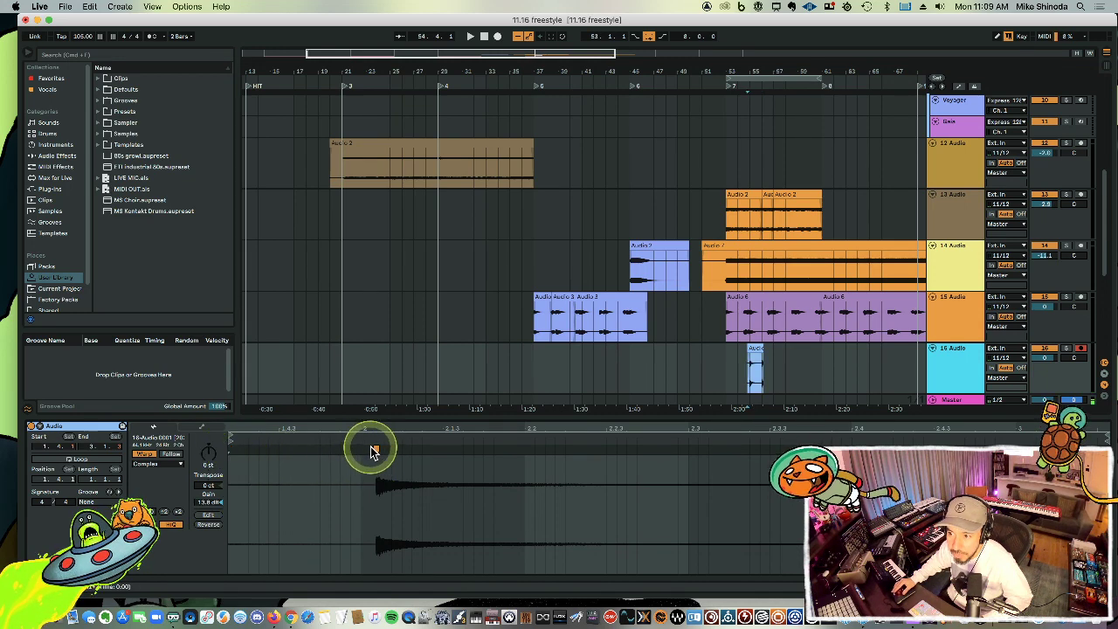
drag(376, 450, 231, 443)
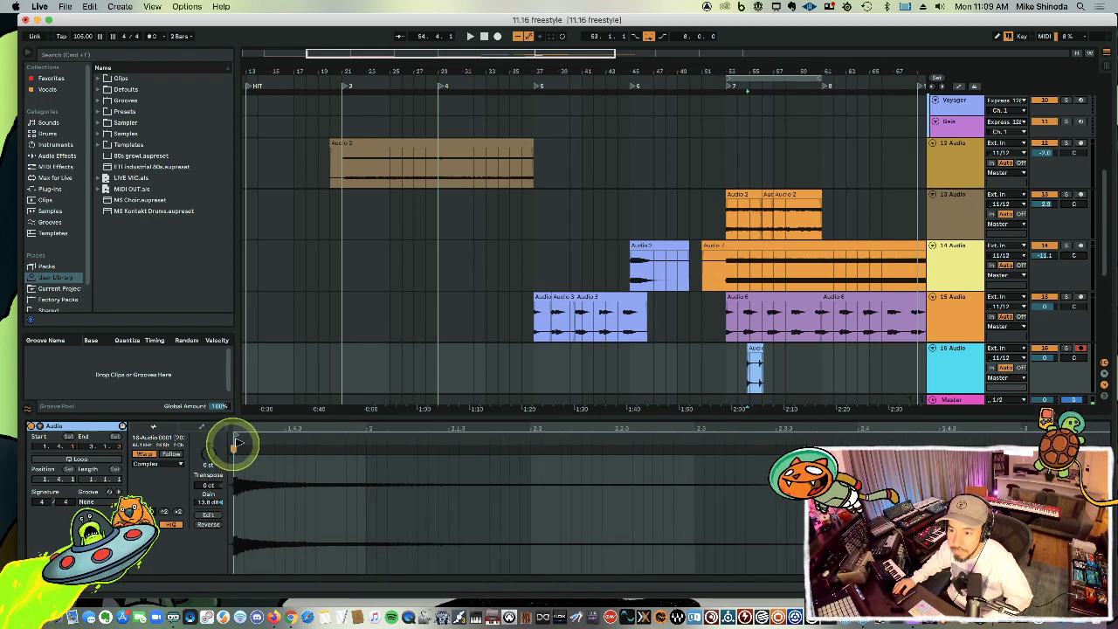
Trim the 16 Audio clip to end at 55.4.1 and move it to 53.1.1 at marker 7.
drag(769, 63, 786, 190)
drag(742, 357, 615, 362)
click(617, 361)
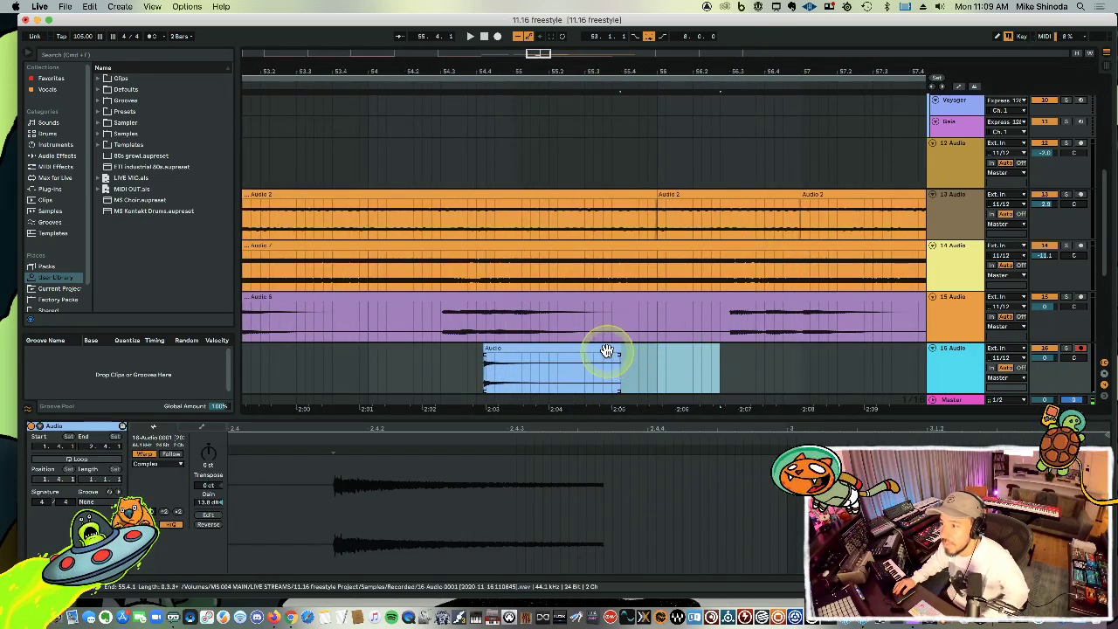
key(Delete)
drag(568, 75, 568, 65)
click(428, 364)
key(super+v)
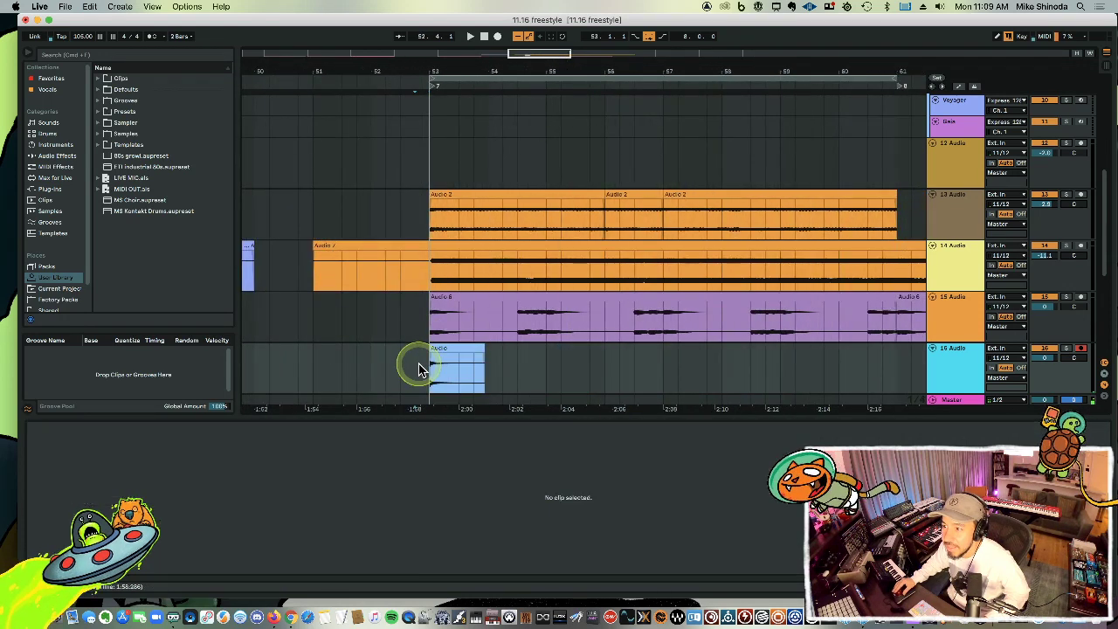
Audition the 16 Audio hit from 52.4.1 and turn off loop playback.
click(417, 368)
key(space)
key(space)
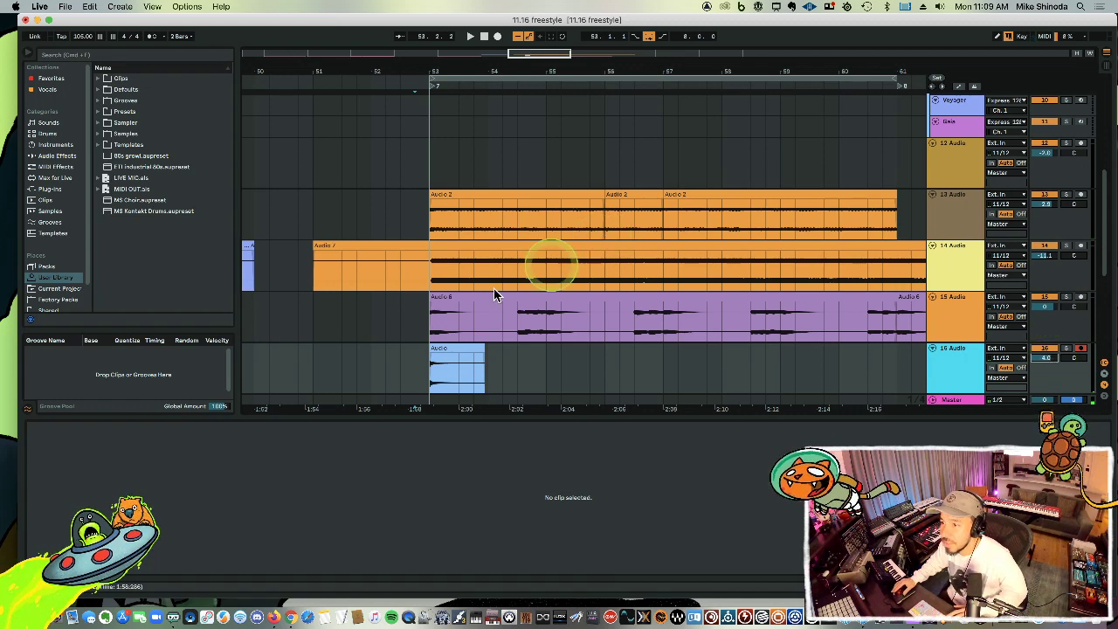
click(428, 322)
drag(568, 51, 660, 70)
click(649, 36)
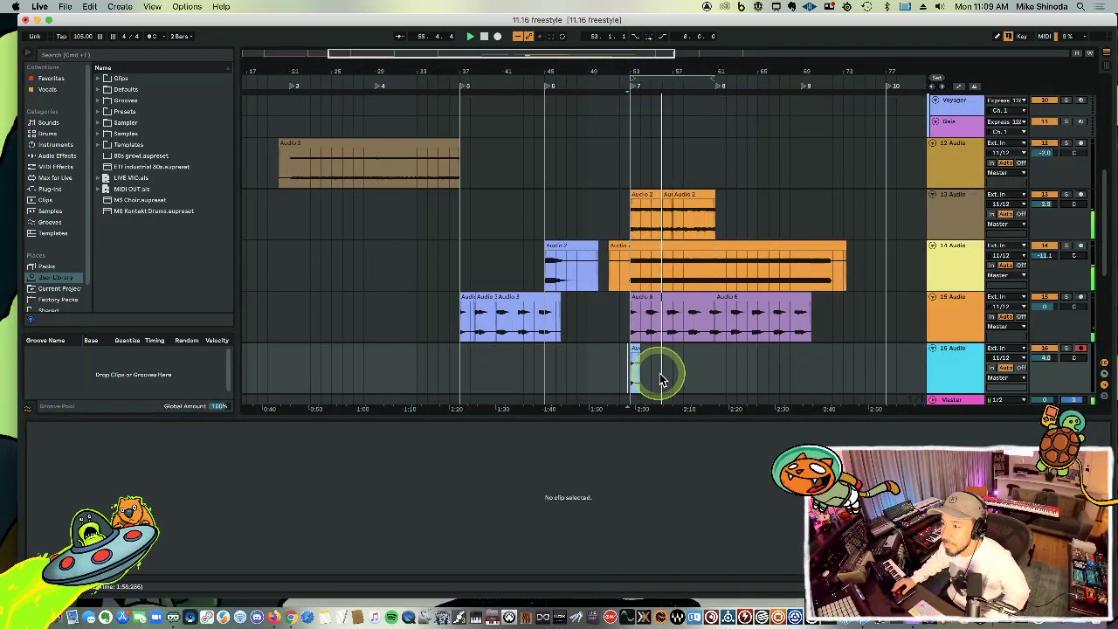
Stop playback and copy the 53.1.1 to 56.1.1 section of 16 Audio containing the hit.
click(565, 248)
key(space)
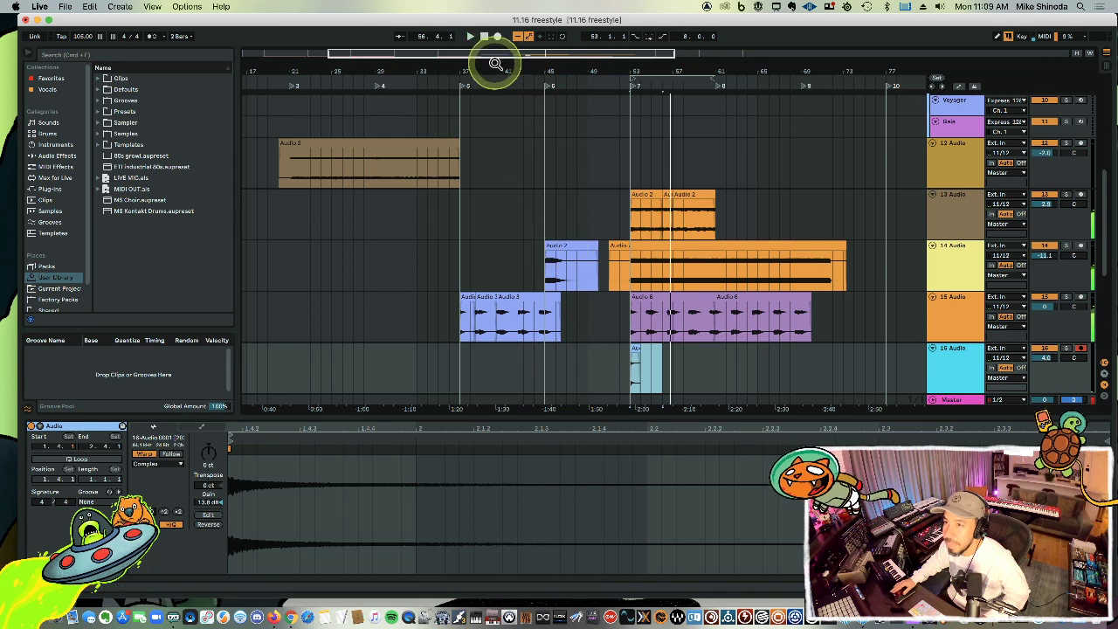
scroll(494, 59, down, 1)
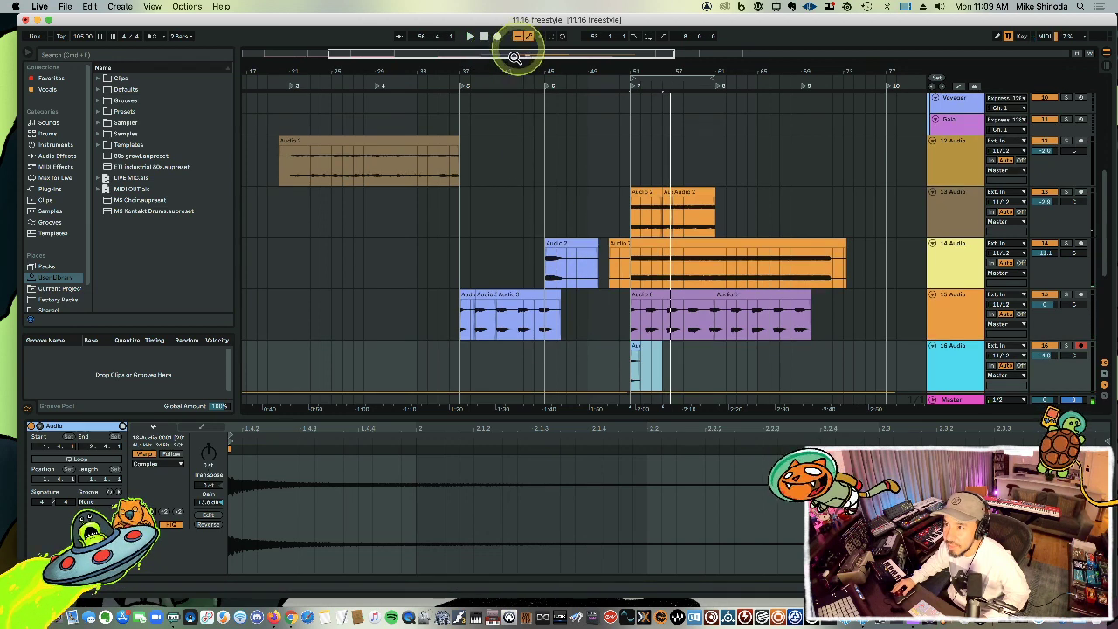
drag(511, 71, 633, 69)
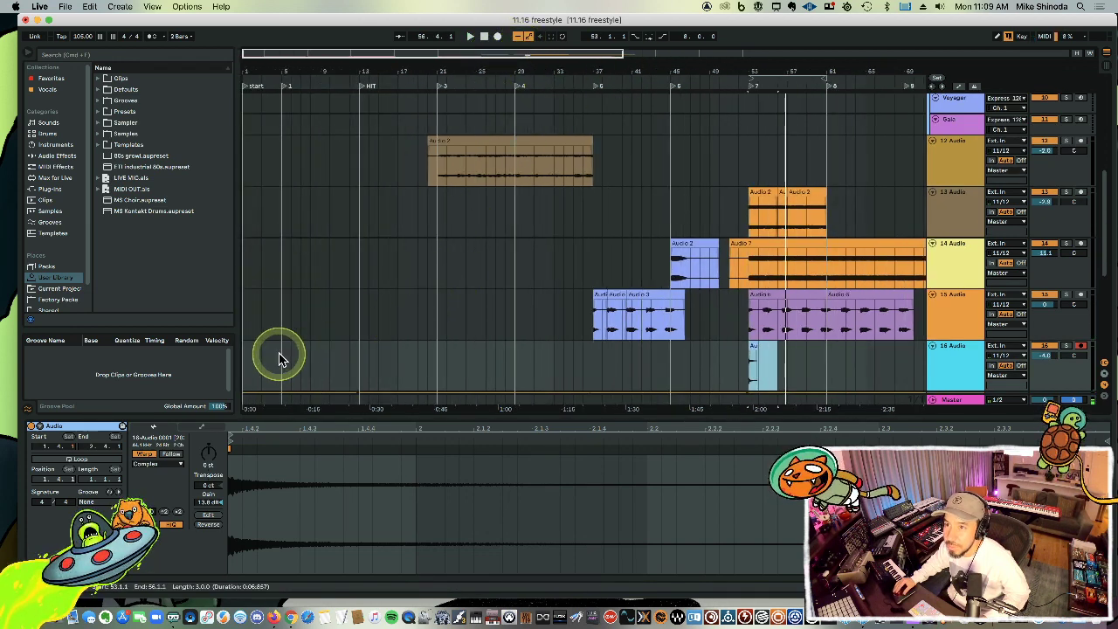
Try pasting the copied hit on 16 Audio at the HIT marker and audition it.
click(349, 361)
key(super+v)
click(350, 356)
key(space)
scroll(347, 356, down, 5)
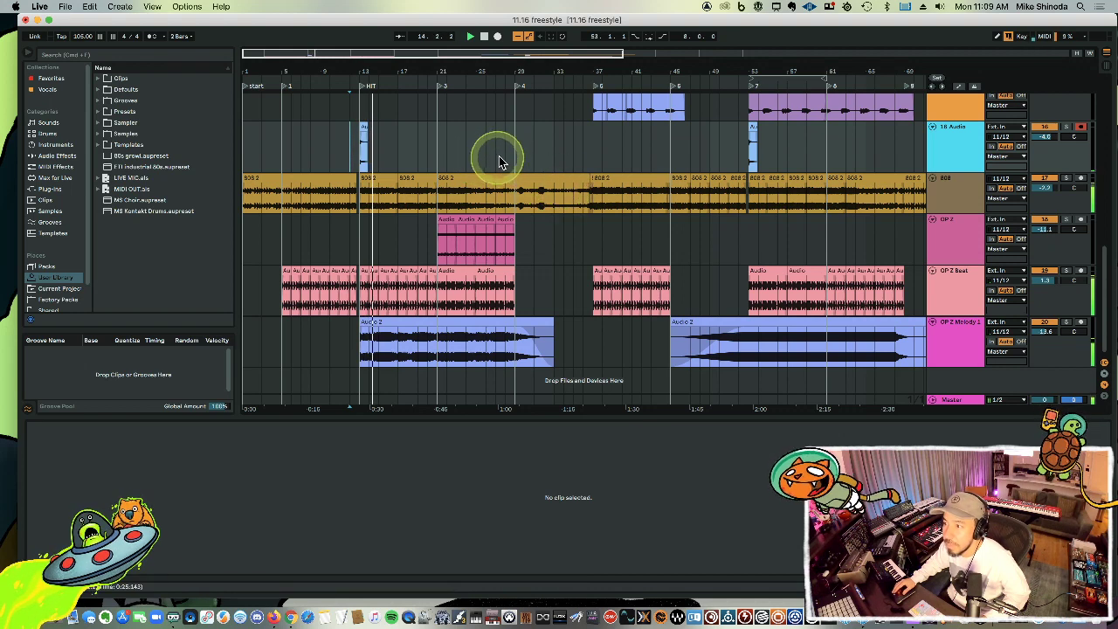
key(super+z)
Play from the HIT marker and paste the copied hit on 16 Audio at 21.1.1, marker 3.
key(space)
key(space)
key(space)
click(363, 160)
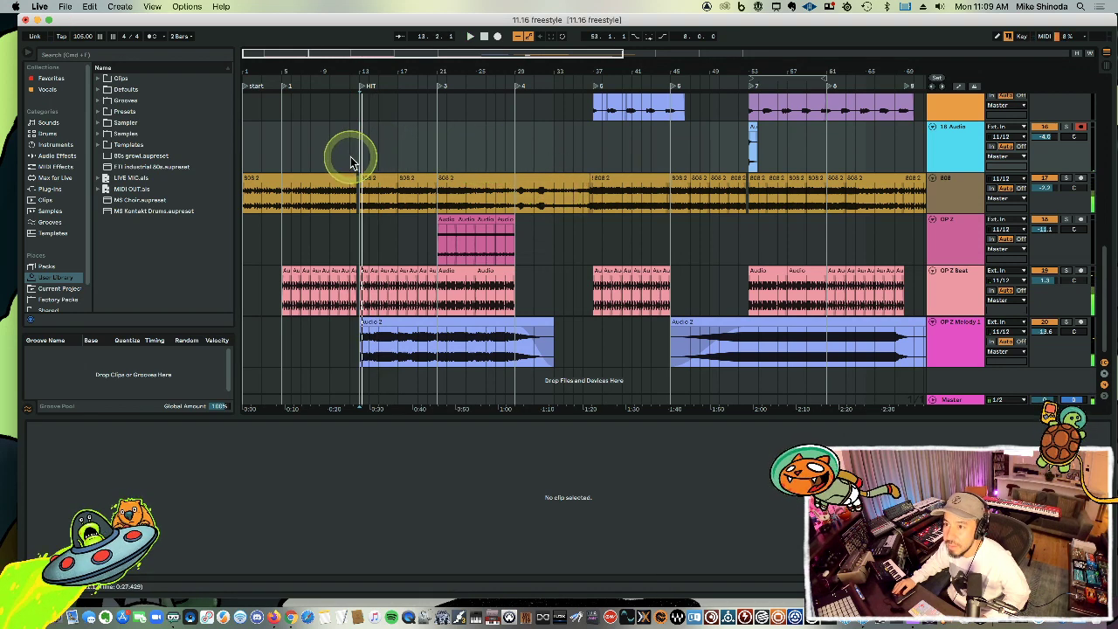
click(442, 163)
key(space)
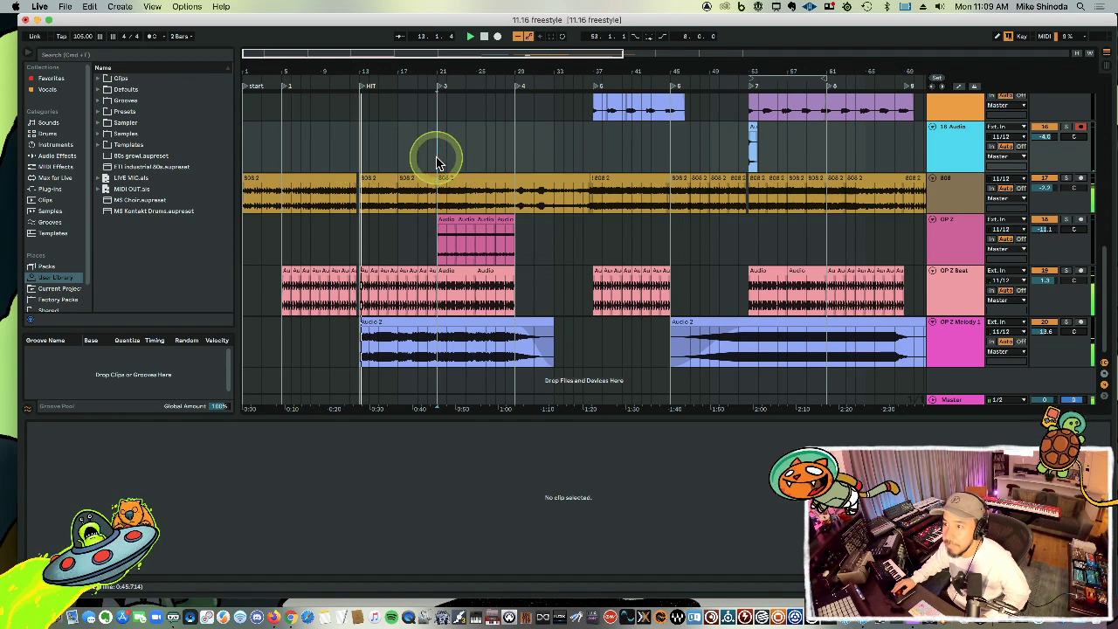
key(super+v)
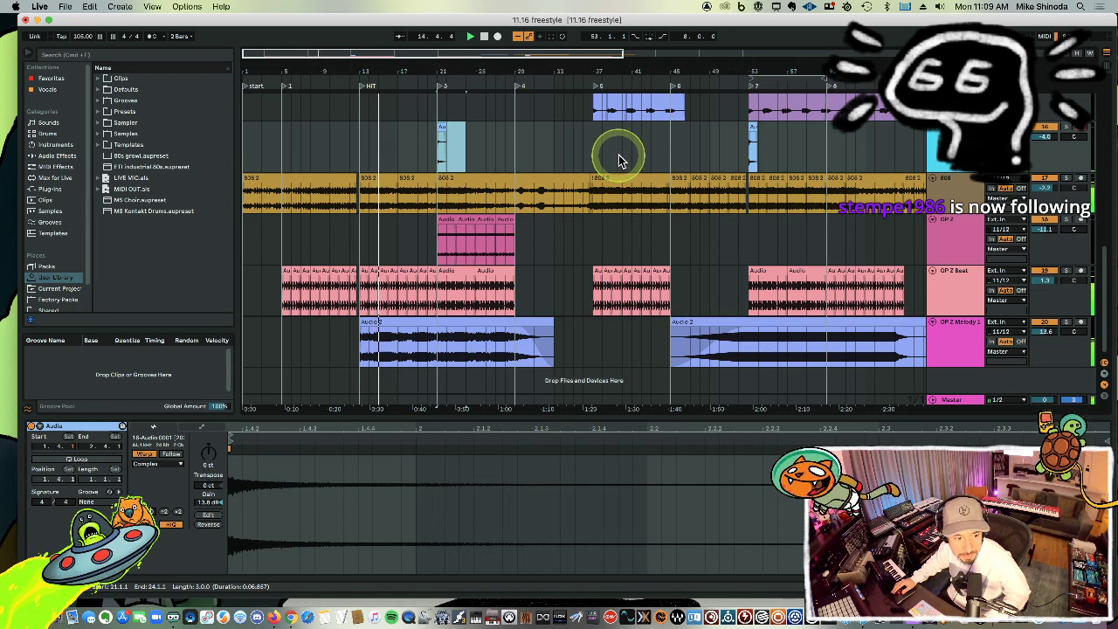
Rename the 16 Audio track as crash.
click(969, 147)
key(super+r)
text(crash)
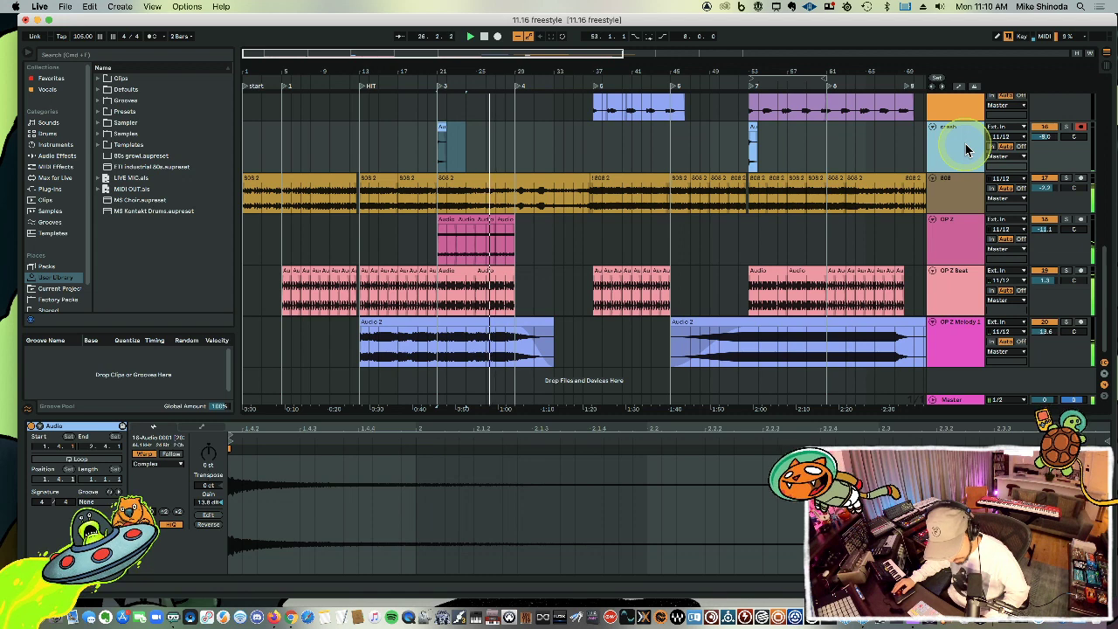
Insert an audio track below crash, set its input to 11/12 and arm it for recording.
key(super+t)
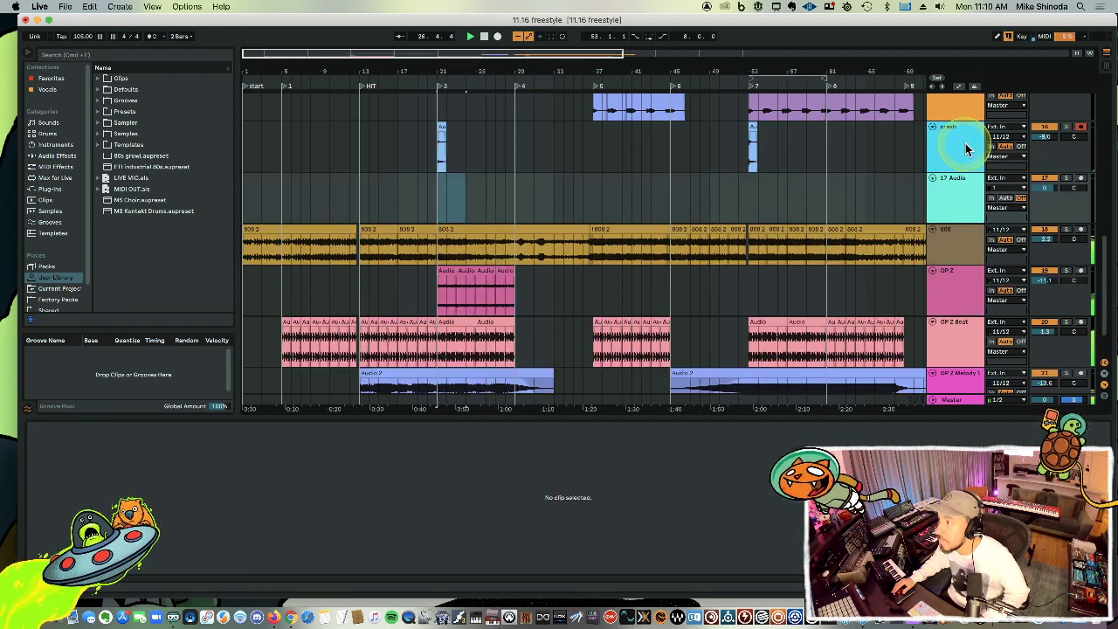
click(1005, 190)
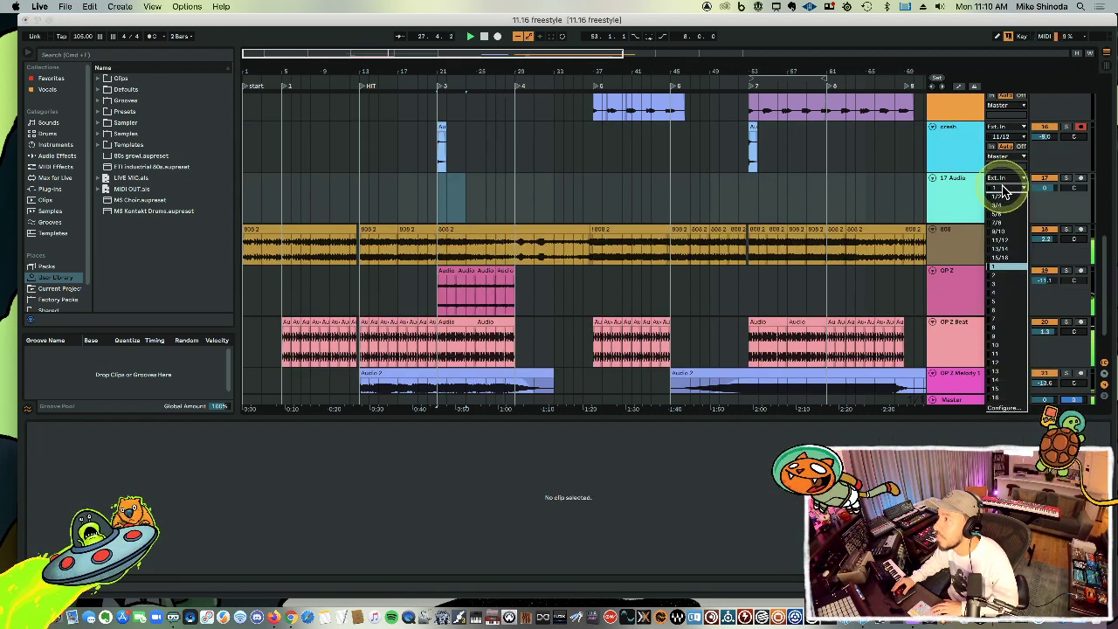
click(999, 239)
click(1081, 179)
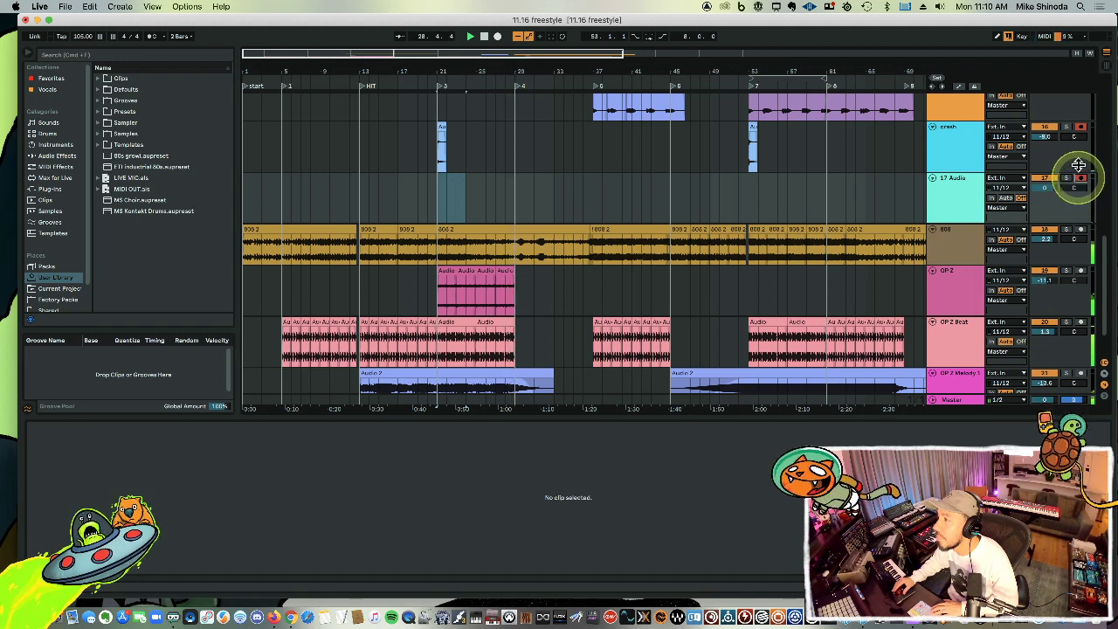
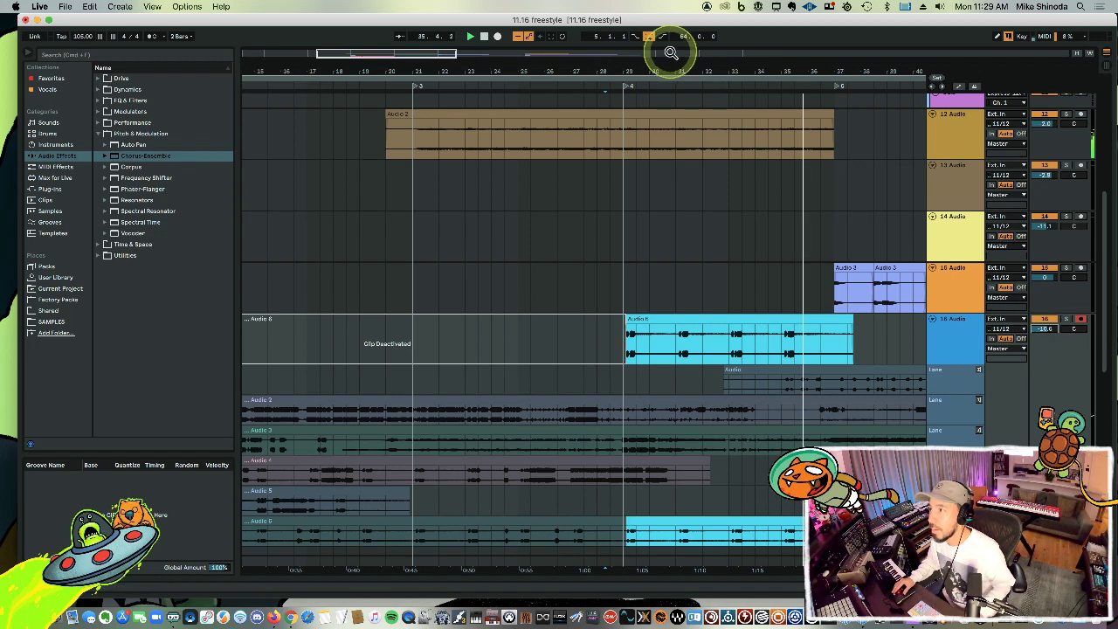
Hide 16 Audio's take lanes and insert a new audio track below it.
drag(673, 70, 673, 50)
key(super+alt+u)
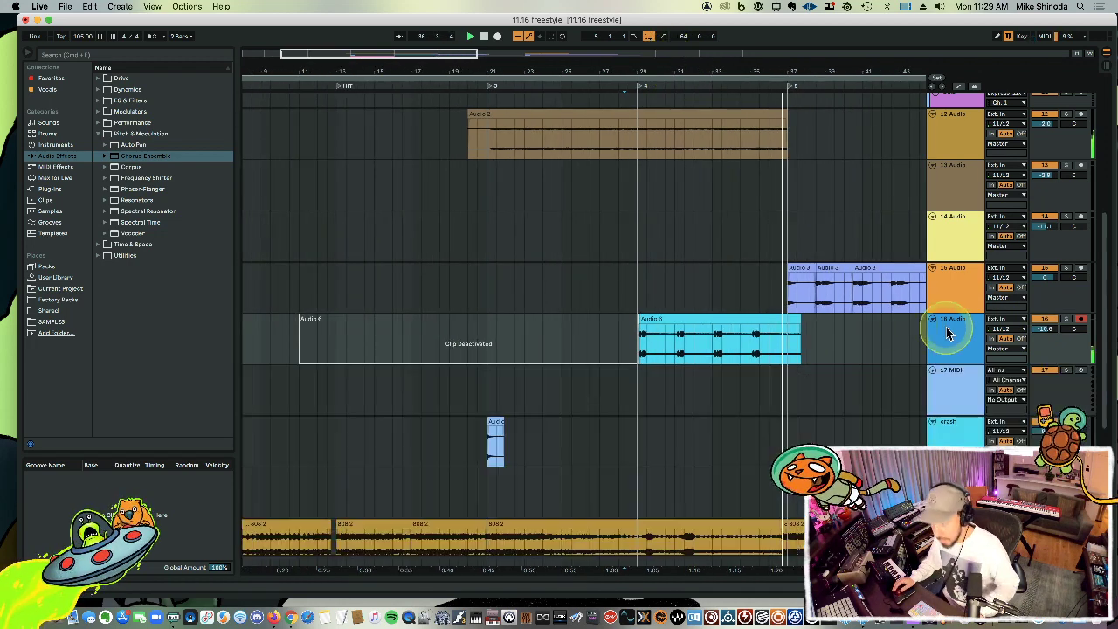
key(super+t)
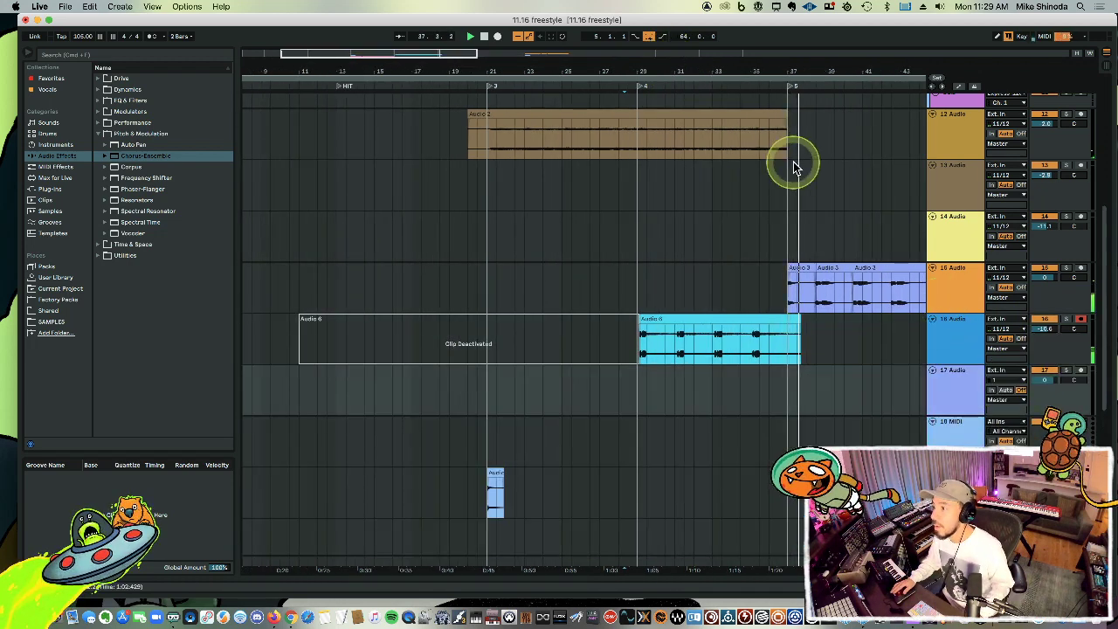
Set the input channel of the new 17 Audio track to 11/12.
drag(715, 26, 477, 110)
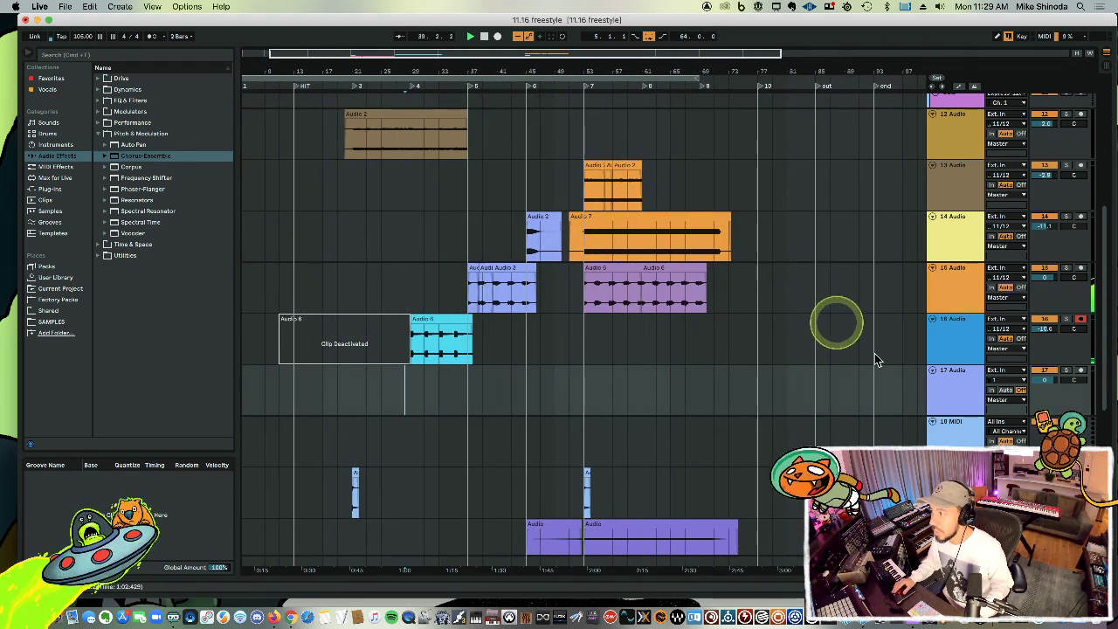
click(1009, 381)
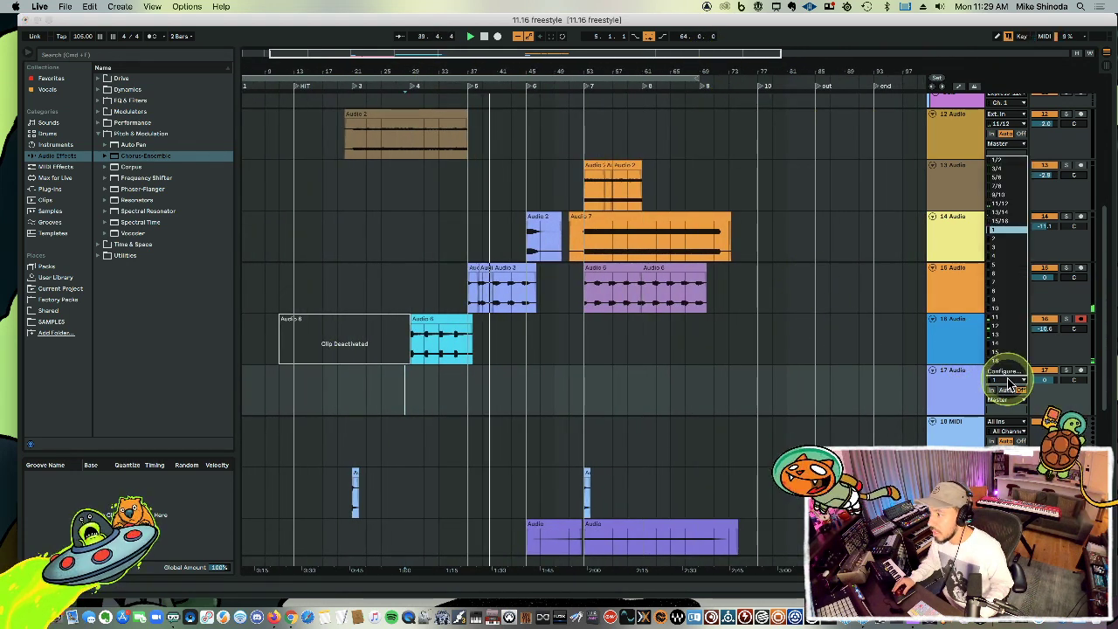
click(524, 385)
drag(520, 387, 463, 381)
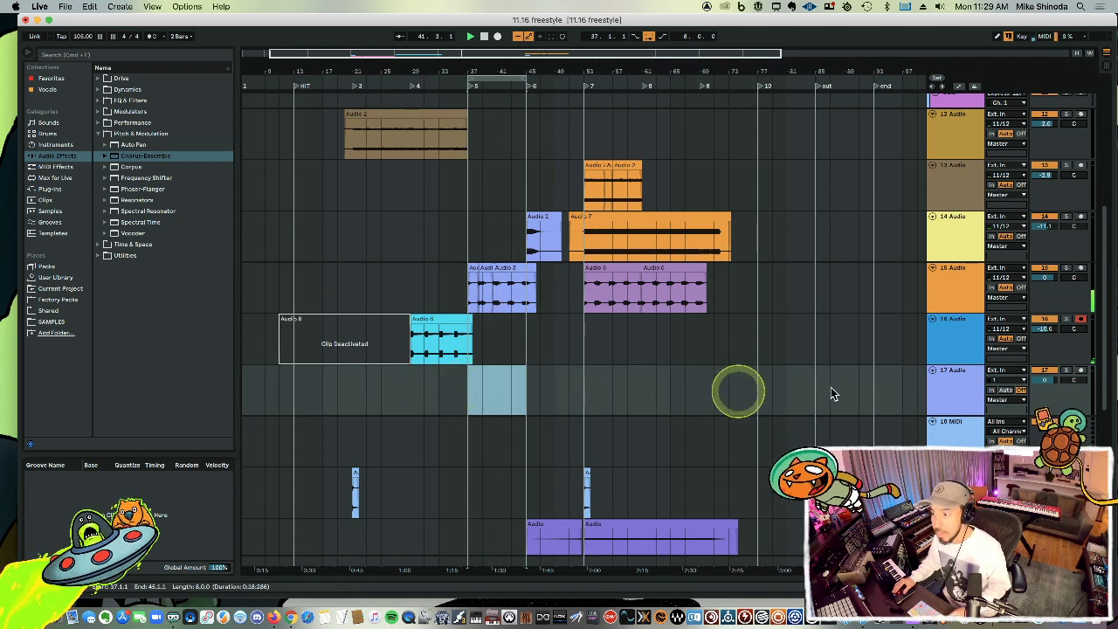
click(1009, 381)
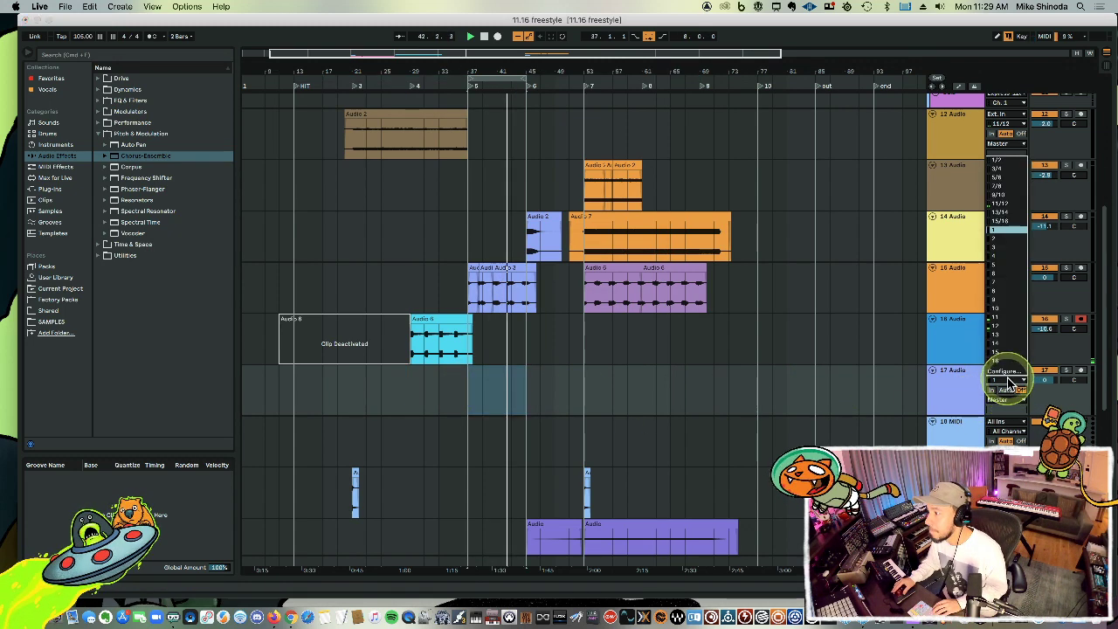
click(997, 203)
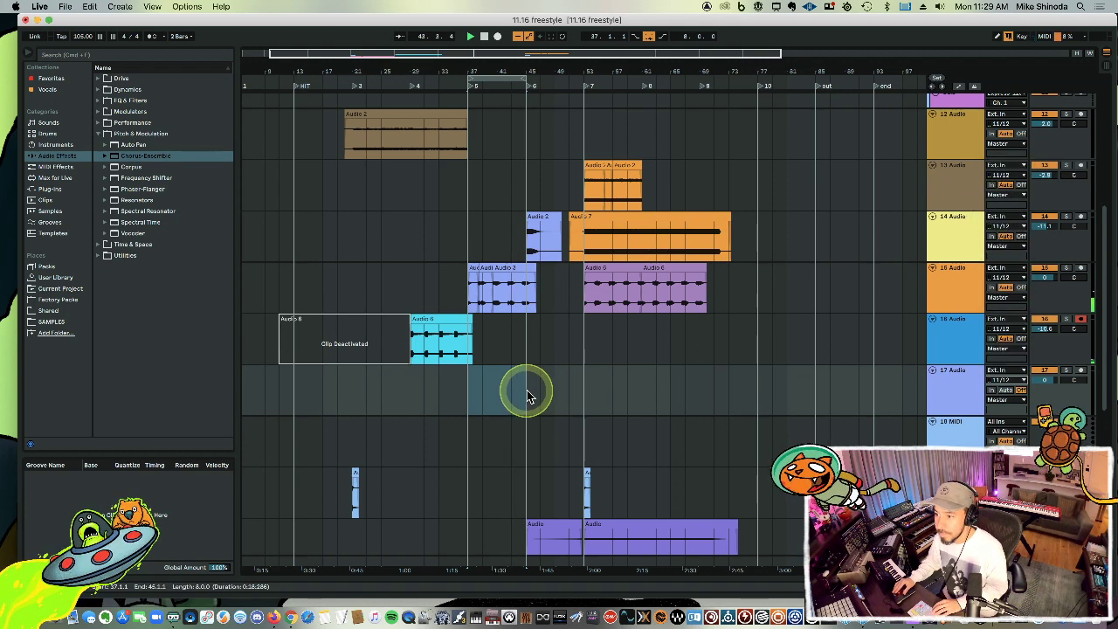
Loop playback over the eight bars from 21.1.1, marker 3, and arm 17 Audio with its monitoring set to Auto.
drag(525, 390, 585, 391)
key(super+l)
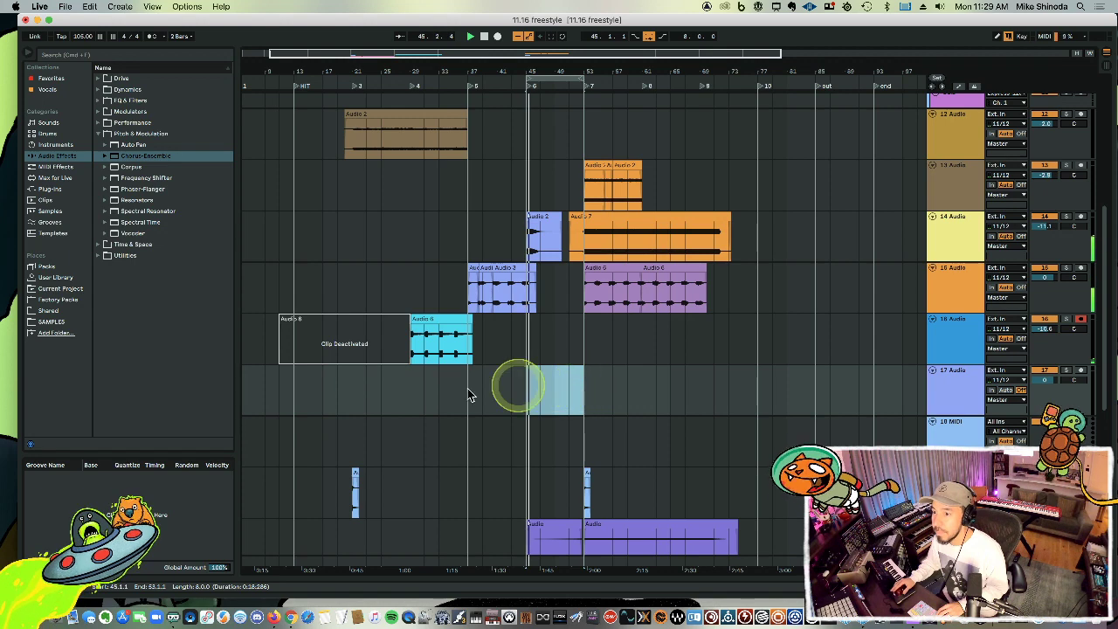
click(366, 398)
drag(381, 400, 410, 400)
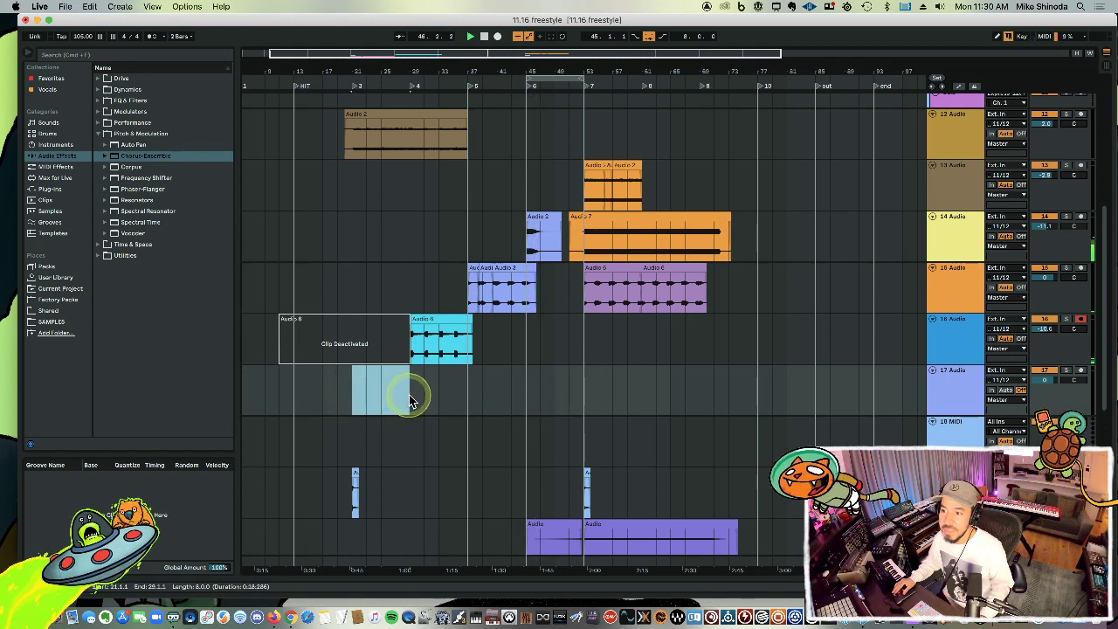
key(space)
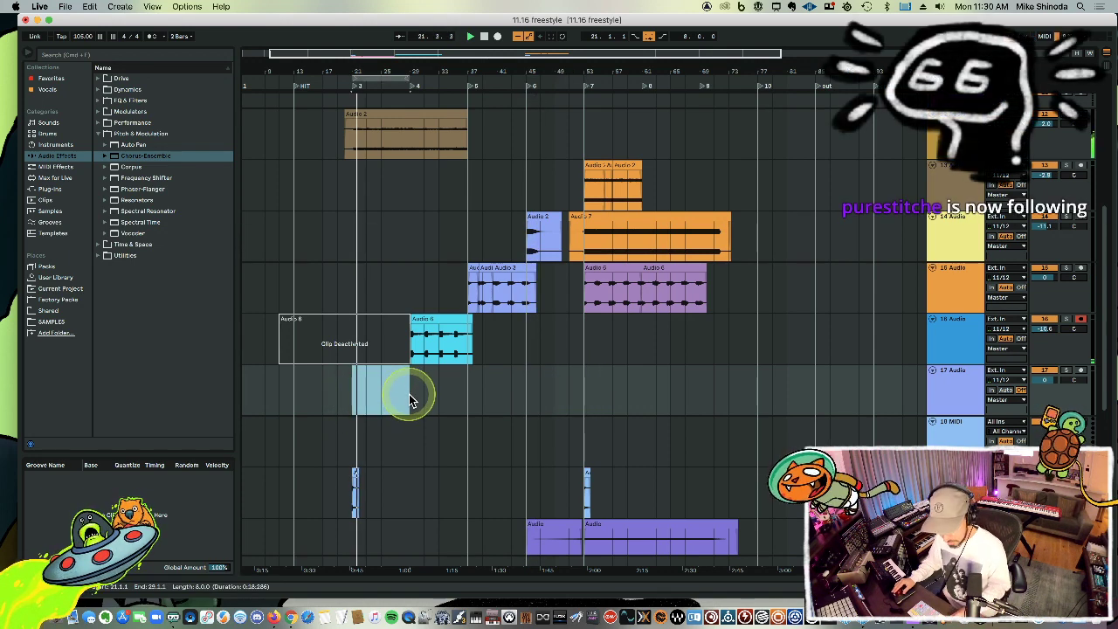
click(1006, 390)
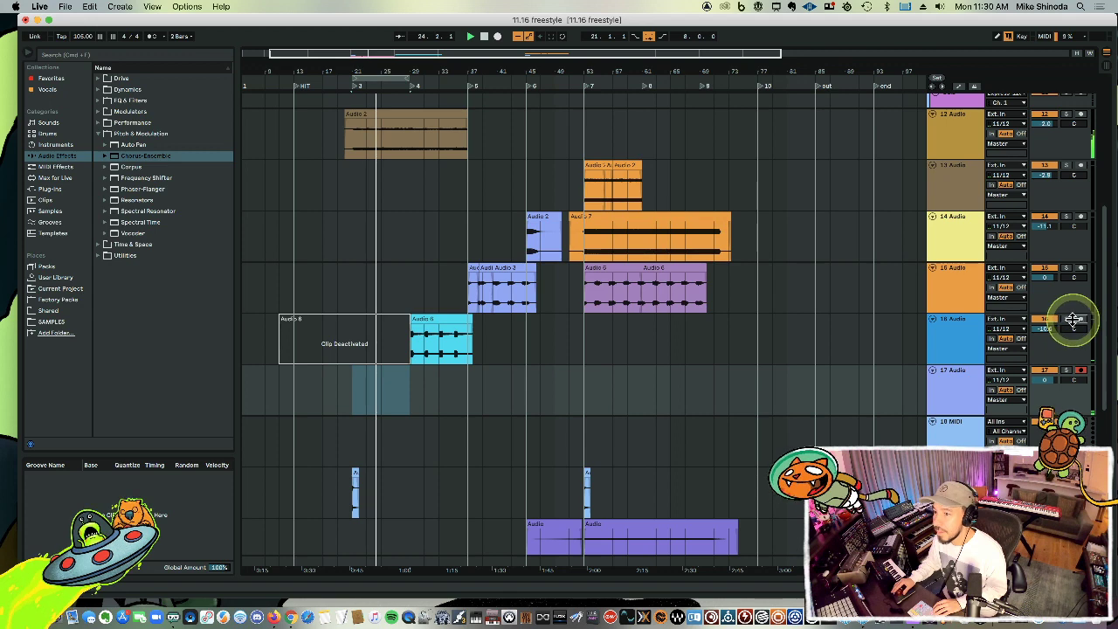
Show 16 Audio's take lanes and audition the first lane from marker 5.
click(964, 338)
click(945, 328)
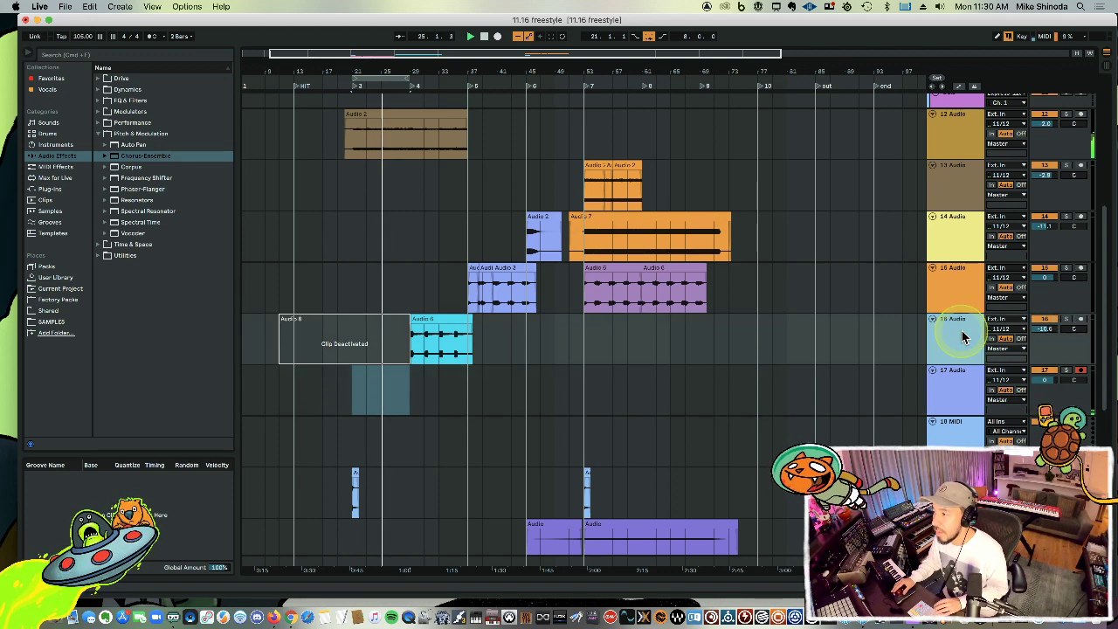
key(super+alt+u)
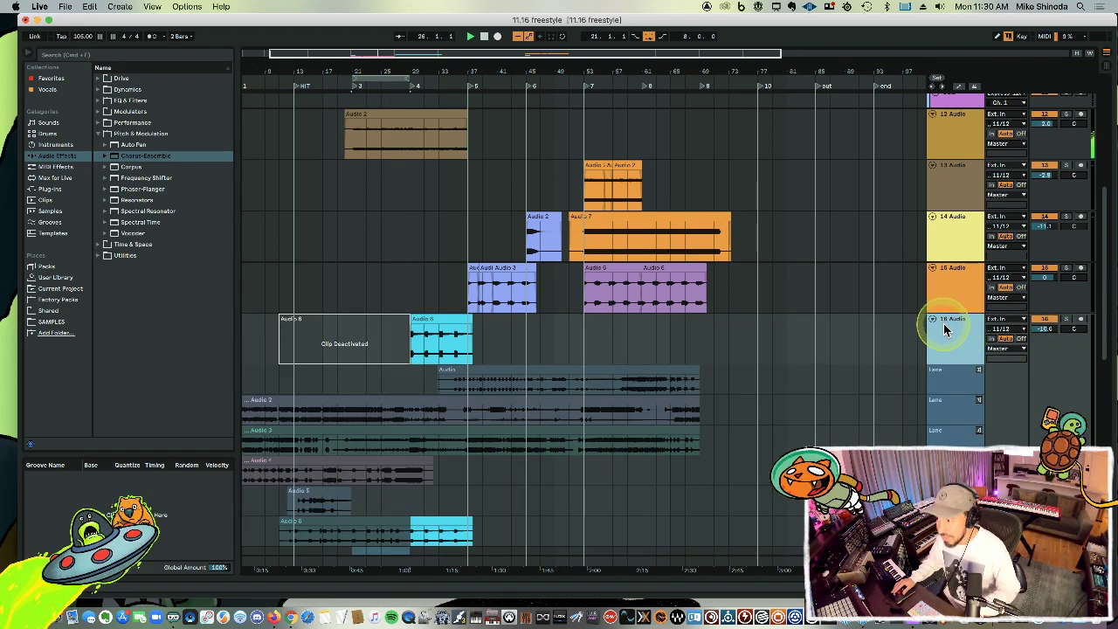
click(805, 354)
click(462, 382)
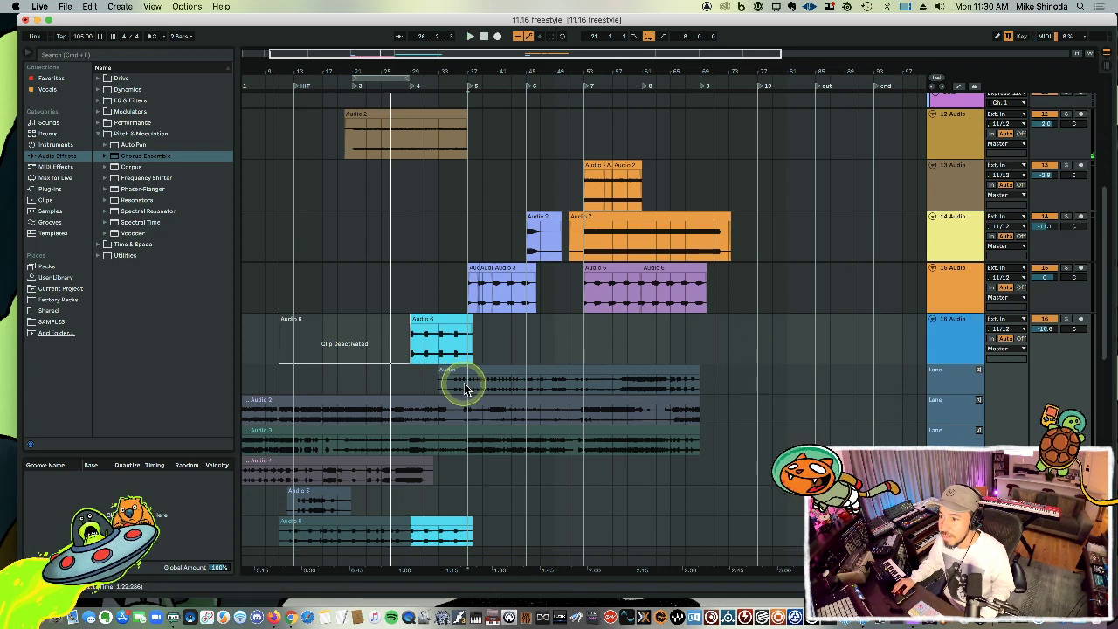
click(982, 374)
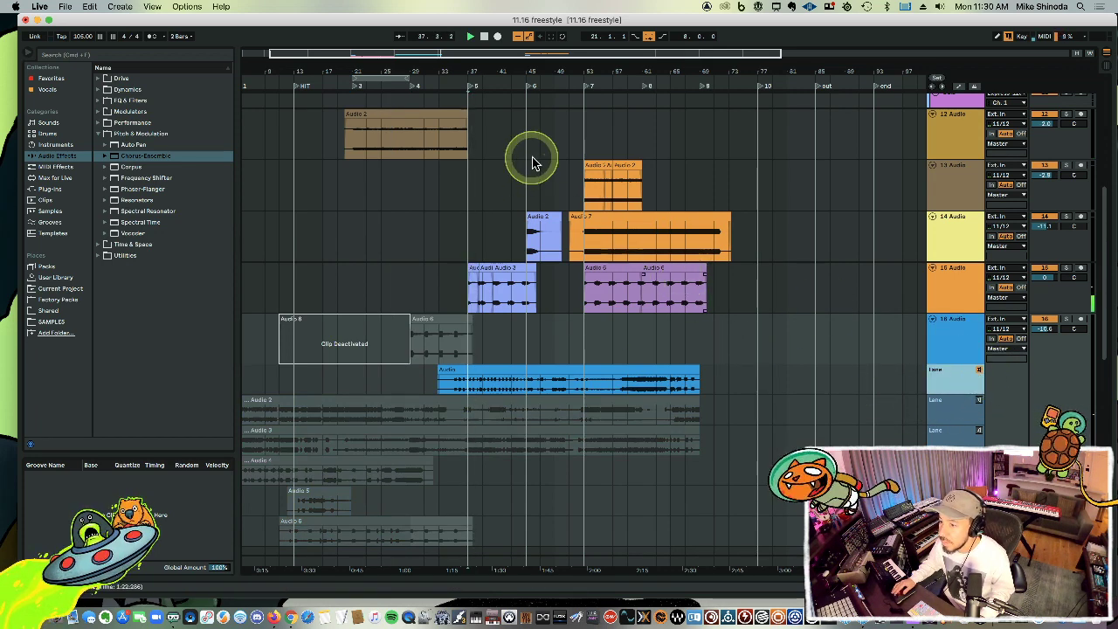
Copy bars 37 to 40 of the first take lane and paste them on 16 Audio's main lane at marker 5.
mouse_move(493, 73)
mouse_down()
mouse_move(509, 70)
mouse_move(493, 70)
mouse_up()
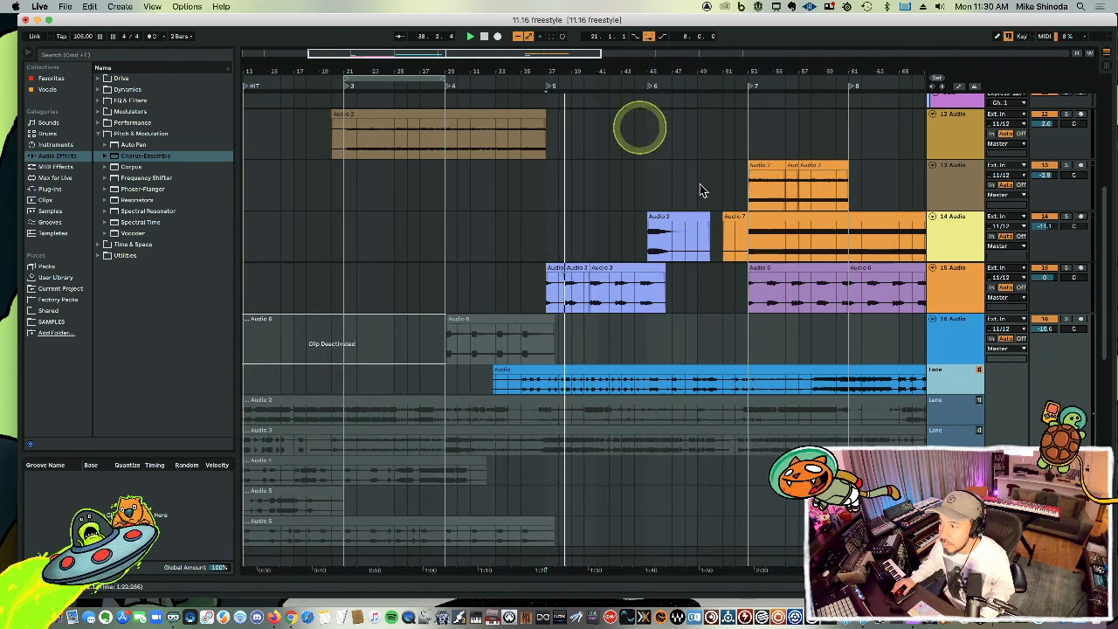
click(626, 352)
click(559, 385)
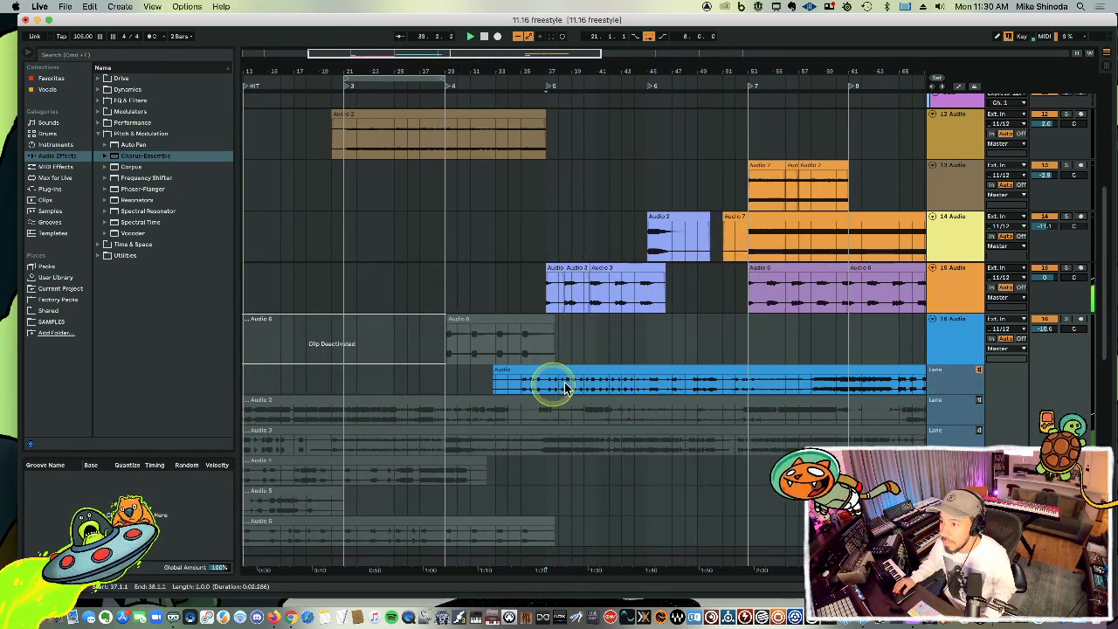
click(572, 372)
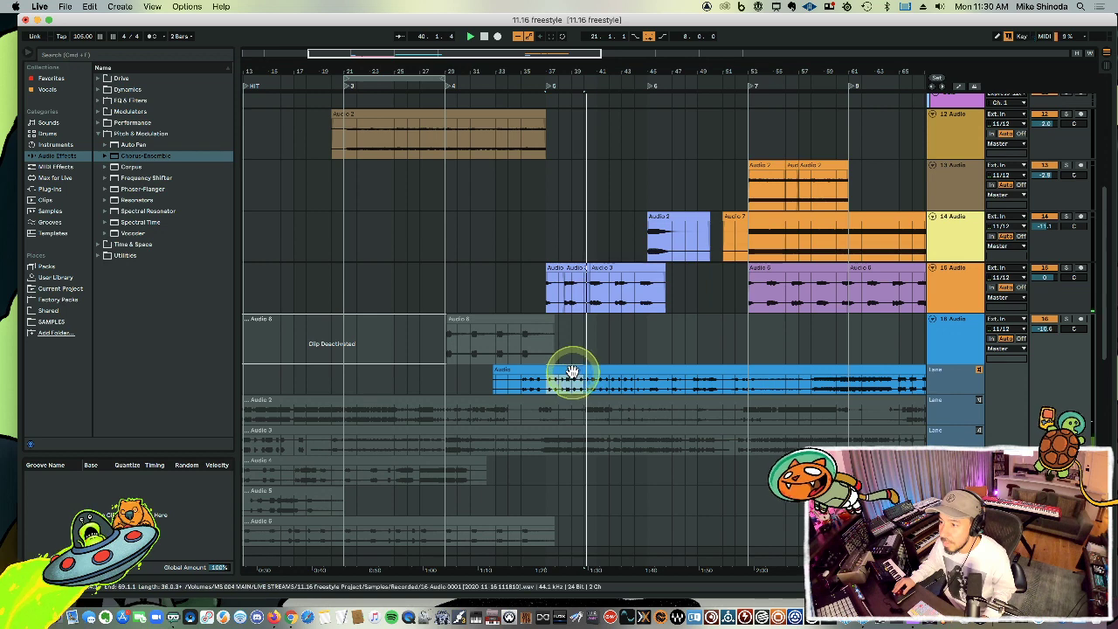
click(545, 347)
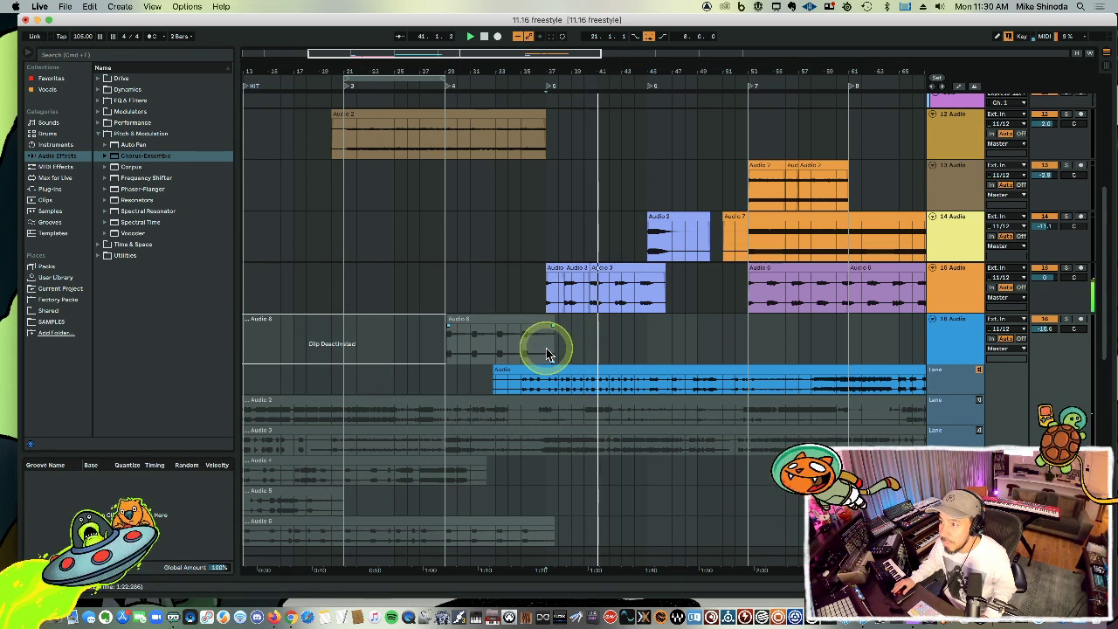
key(super+v)
Play the first take lane from bar 65 and solo 16 Audio to hear that part alone.
key(space)
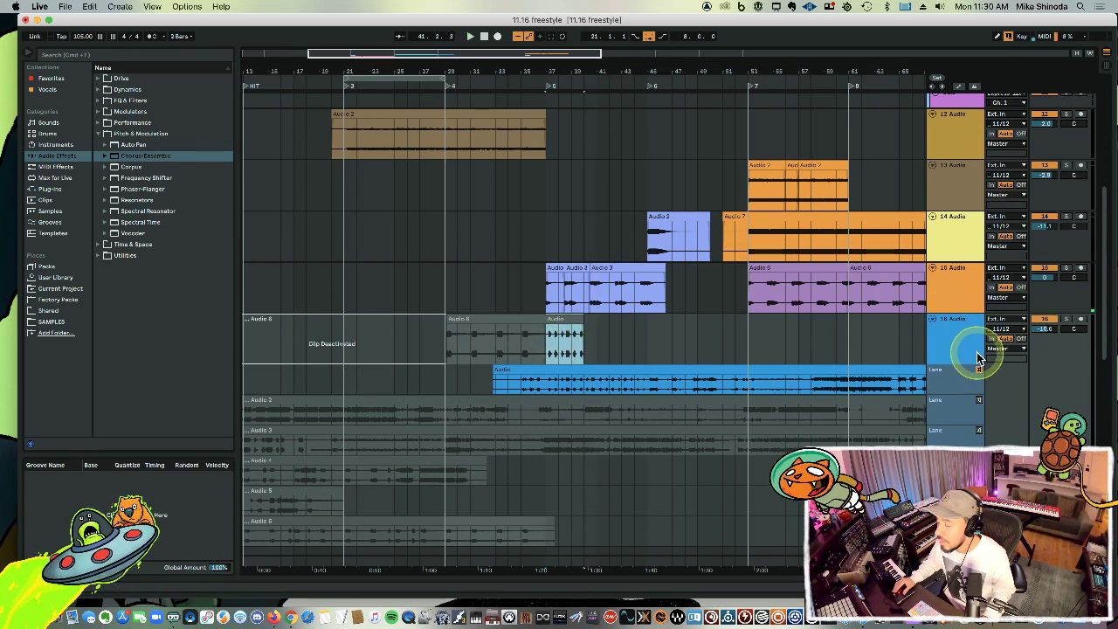
click(899, 381)
key(space)
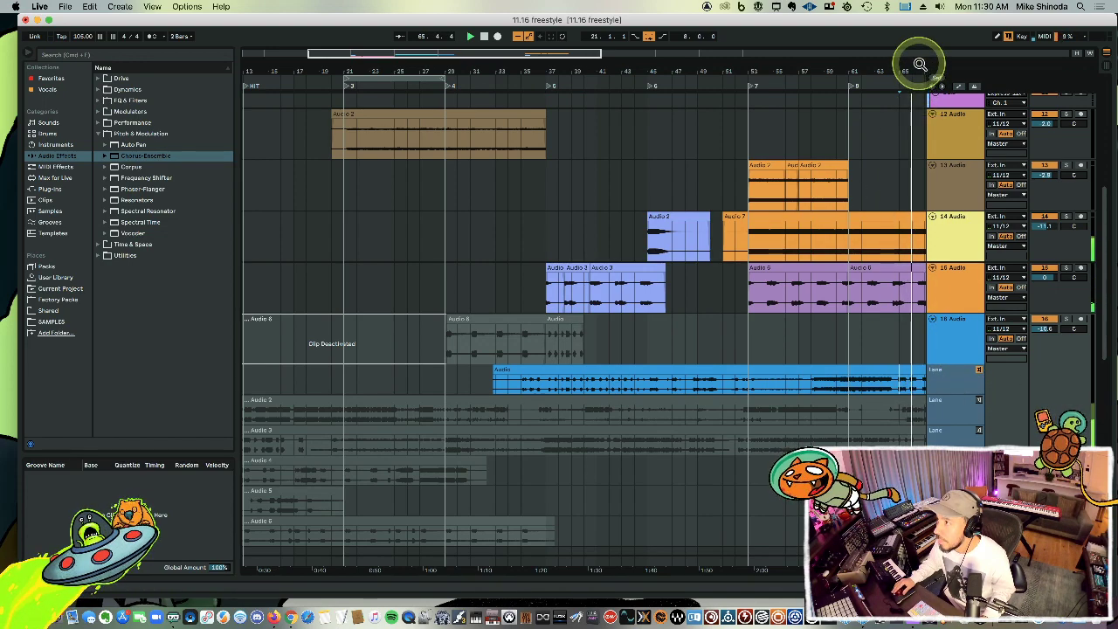
drag(918, 65, 925, 68)
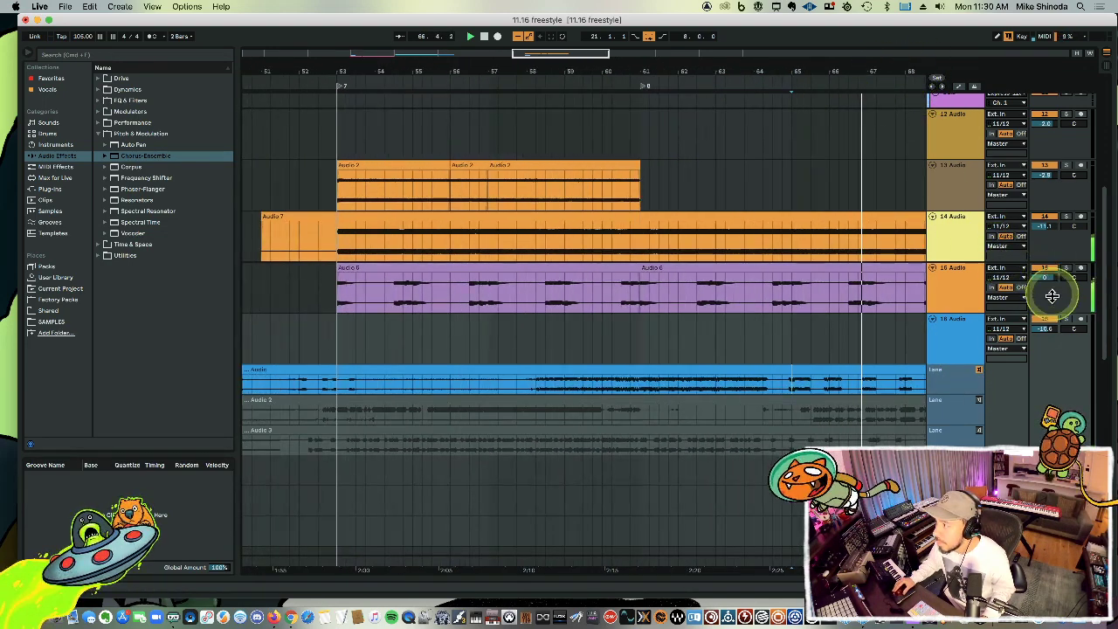
click(1066, 319)
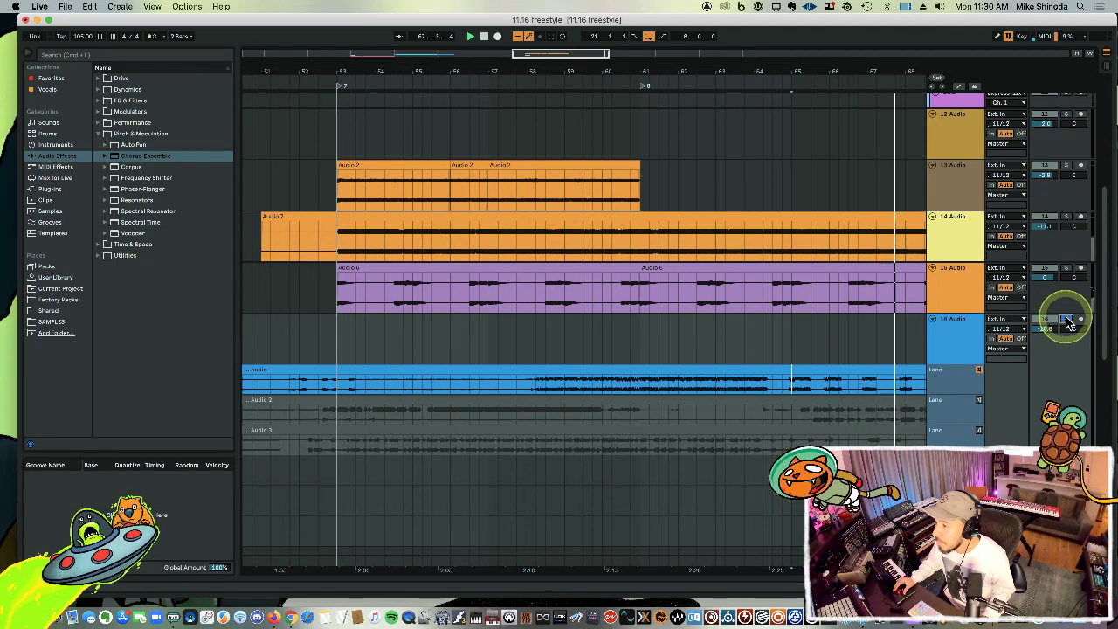
click(957, 343)
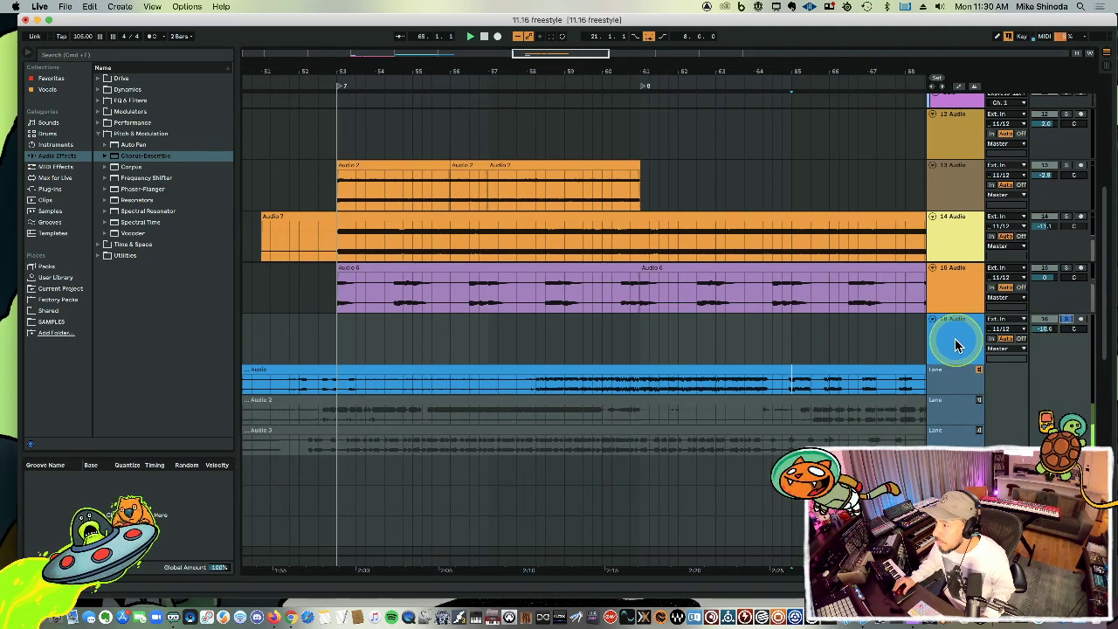
Copy 65.1.1 to 69.1.1 from 16 Audio's first take lane, hide the lanes, and paste the section on 17 Audio at 21.1.1, marker 3.
drag(821, 388, 922, 386)
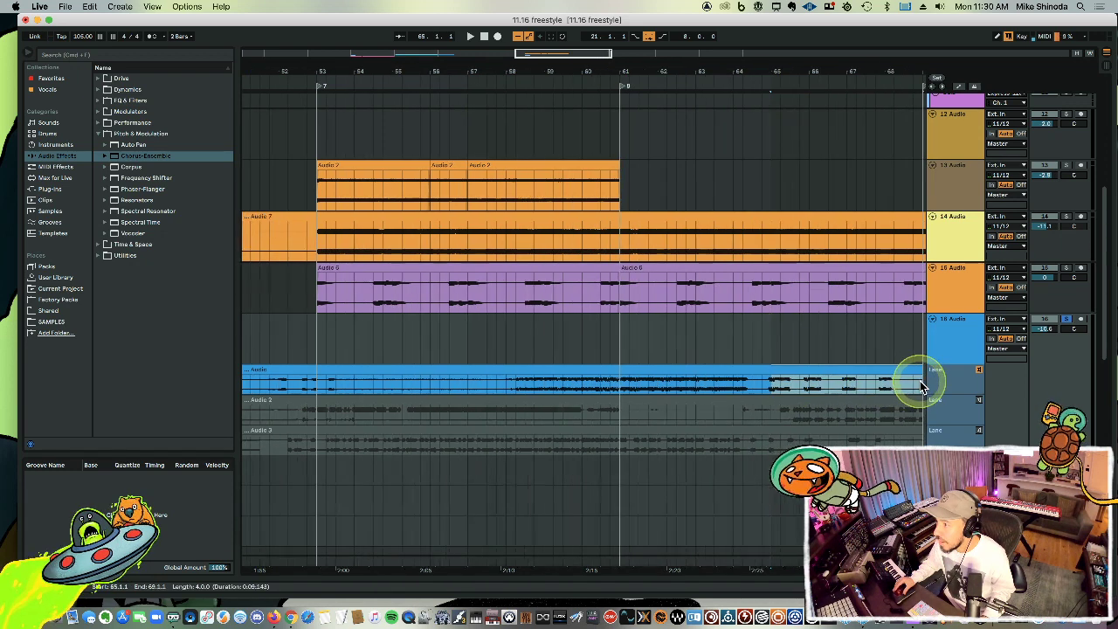
click(1067, 319)
key(space)
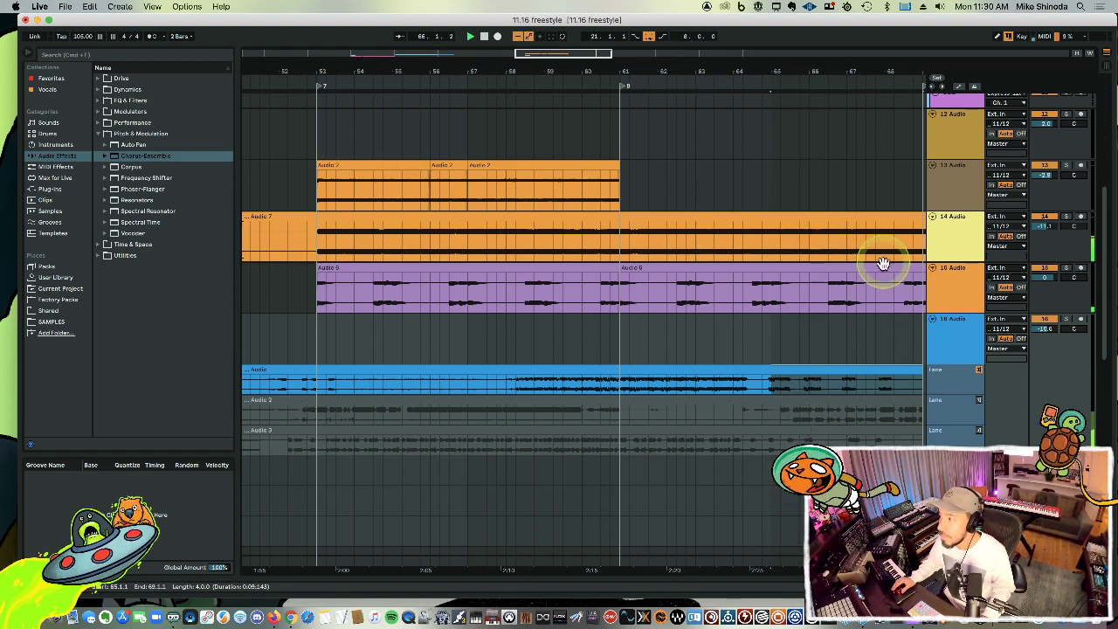
click(949, 344)
key(super+alt+u)
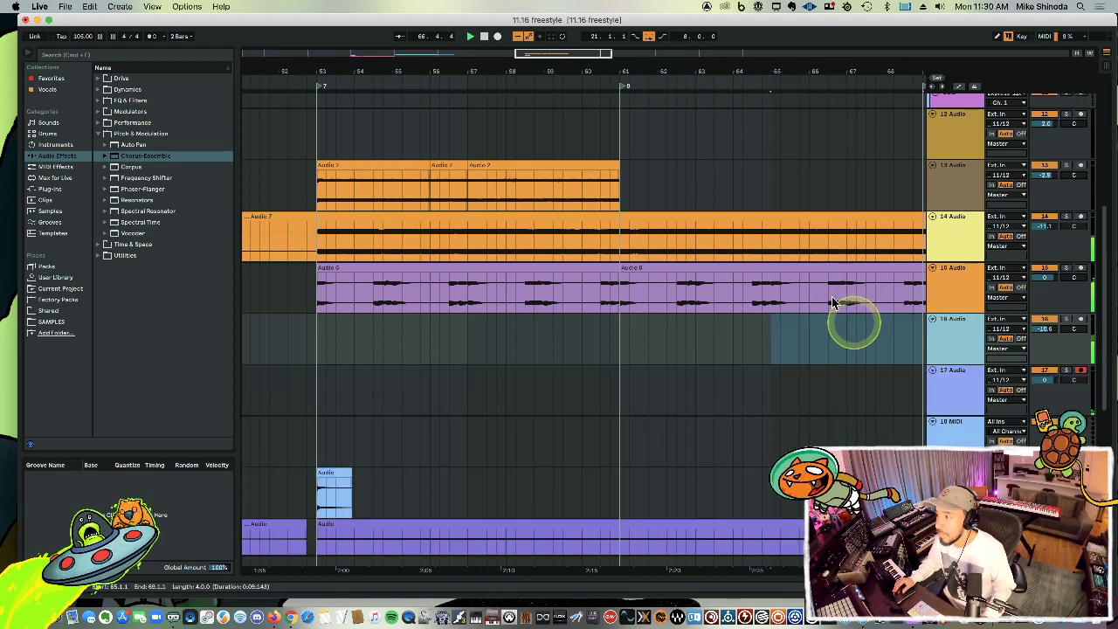
drag(731, 72, 526, 382)
click(371, 402)
key(super+v)
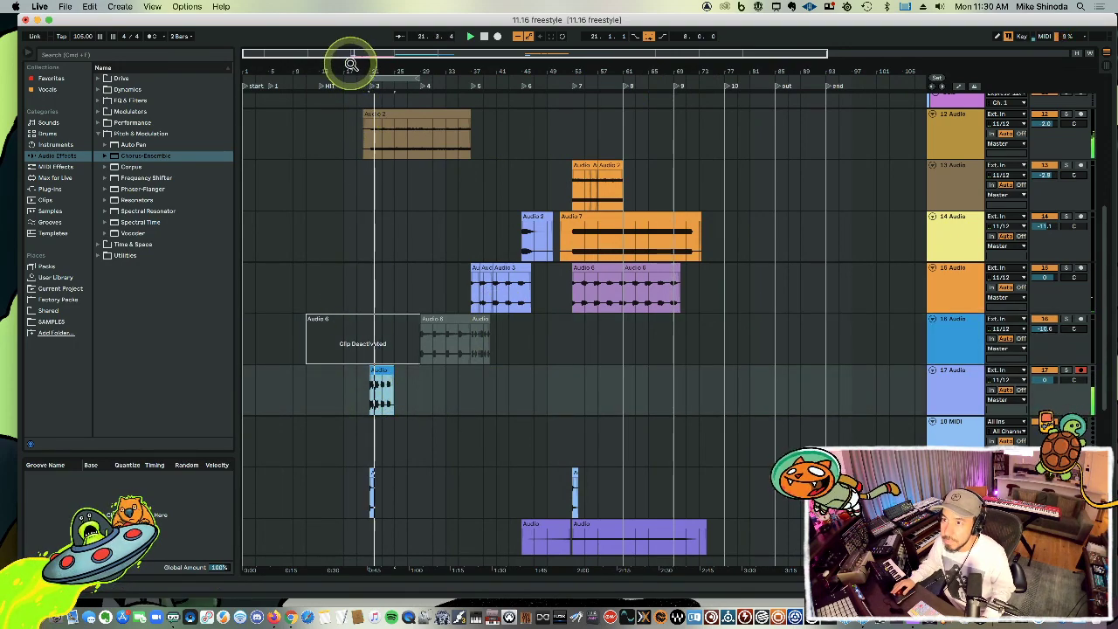
Copy bar 22 of the pasted 17 Audio clip over bars 23 and 21, and play from just before marker 3.
drag(352, 55, 349, 60)
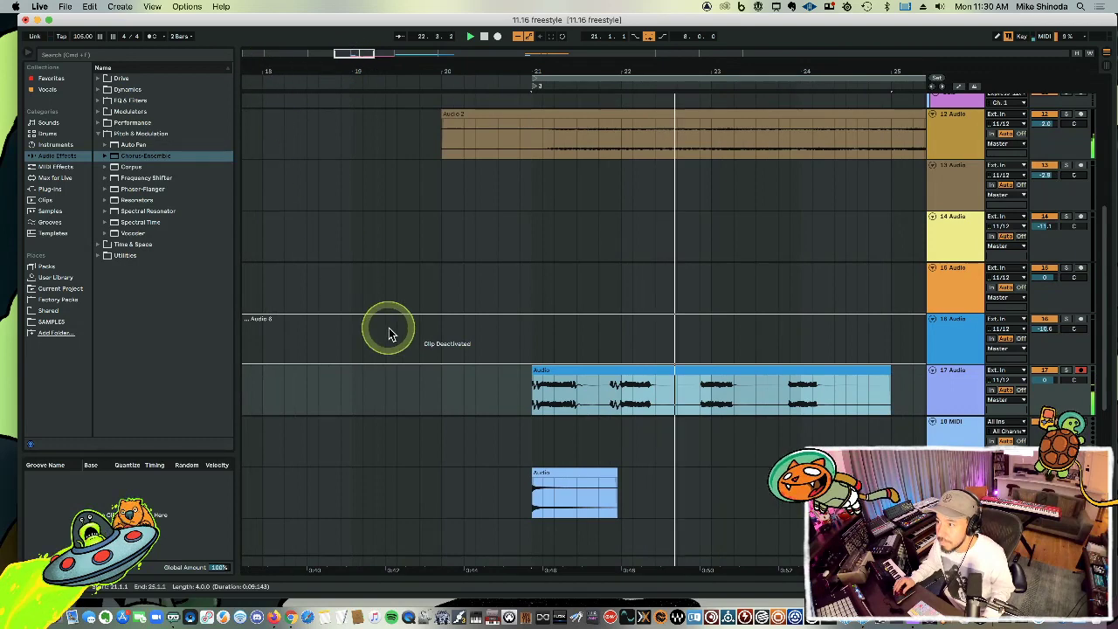
drag(625, 397, 715, 398)
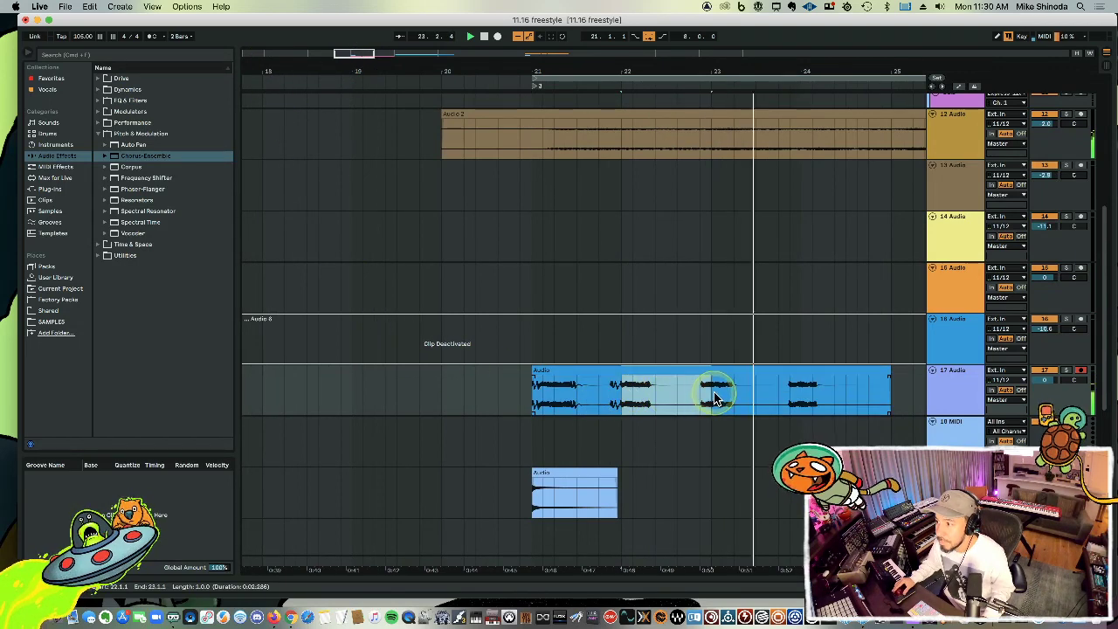
key(super+d)
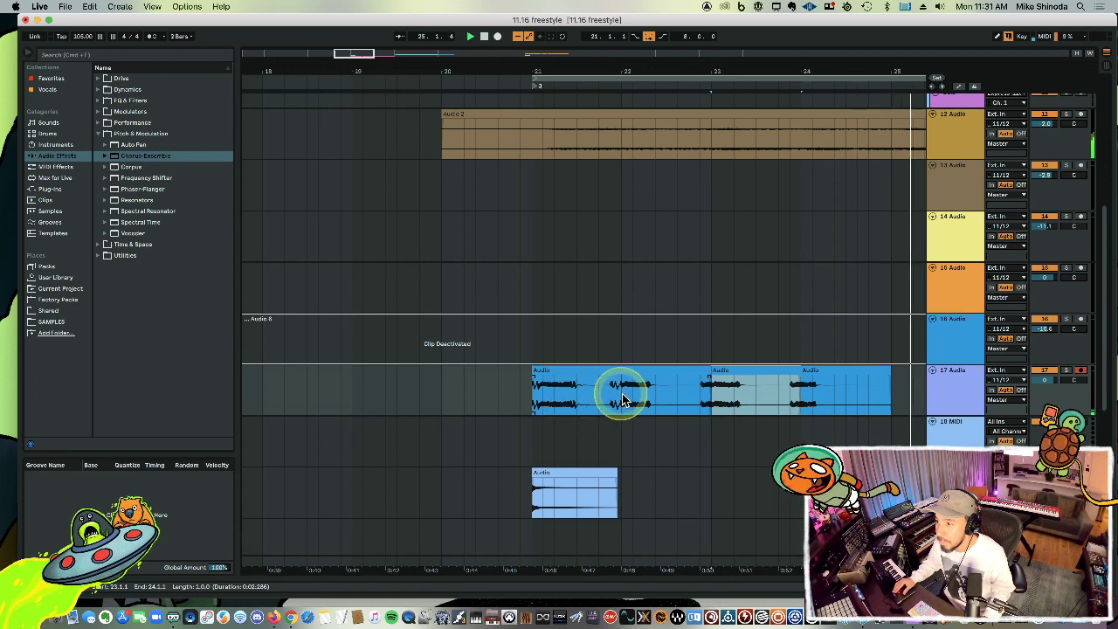
drag(625, 398, 720, 399)
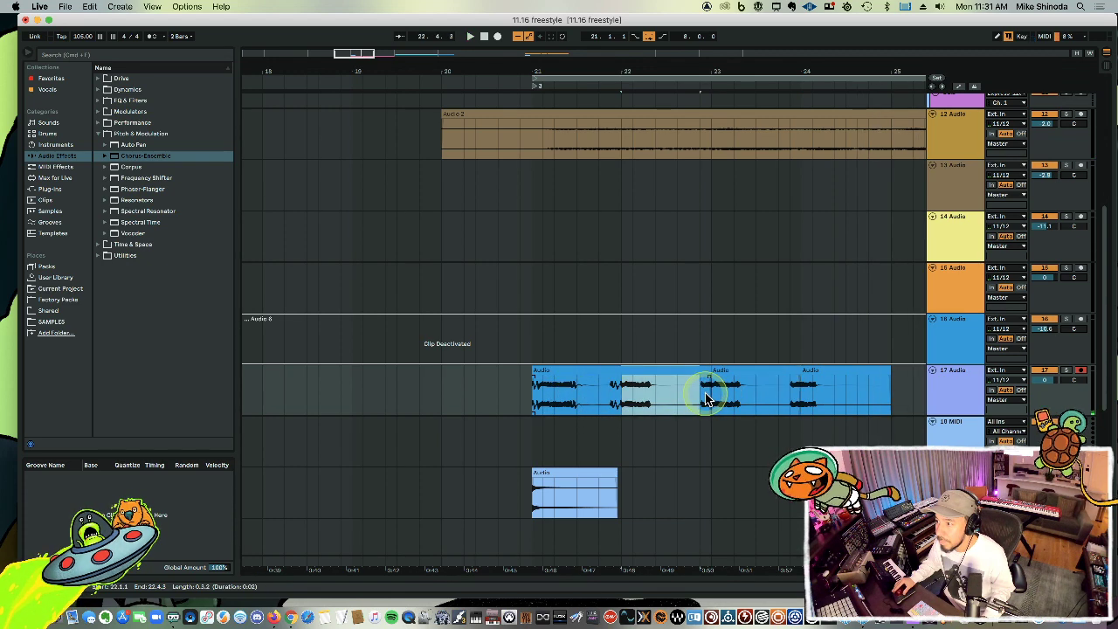
click(540, 401)
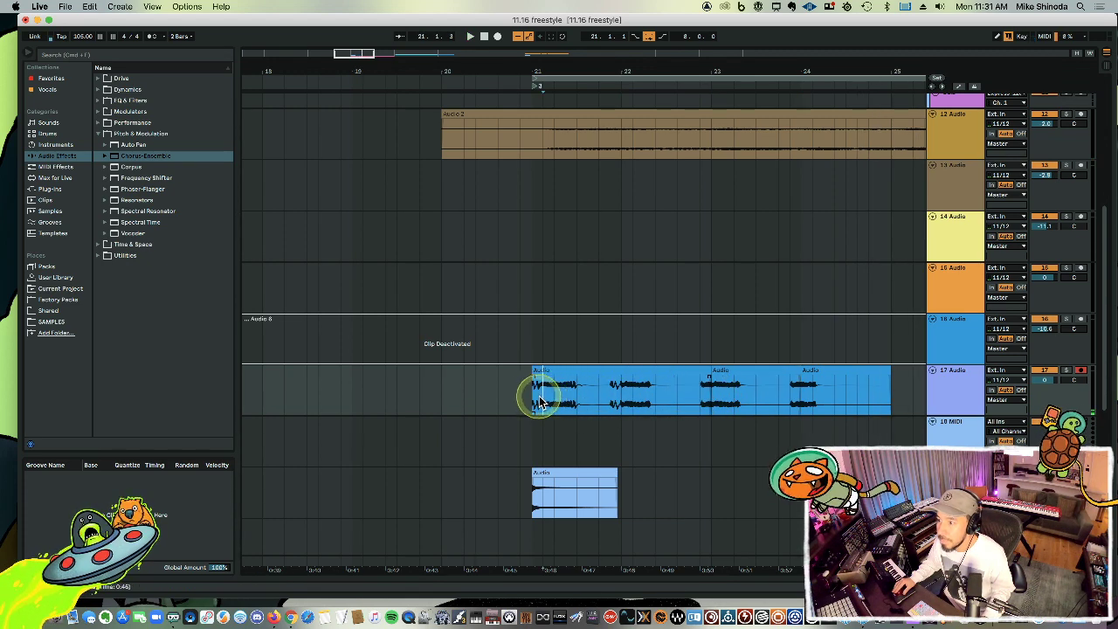
click(518, 399)
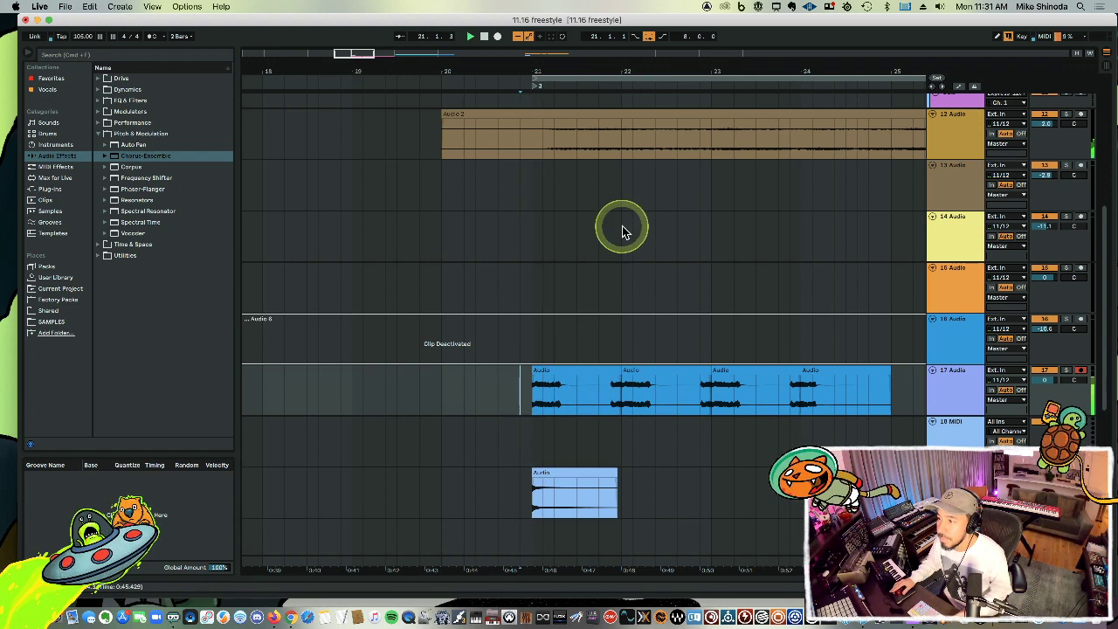
key(space)
Trim the tail of bar 22 on 17 Audio and duplicate the two-bar pattern from 21.1.1 until it fills up to 29.1.1.
mouse_move(634, 70)
mouse_down()
mouse_move(642, 62)
mouse_move(626, 65)
mouse_move(642, 65)
mouse_move(640, 79)
mouse_up()
click(589, 375)
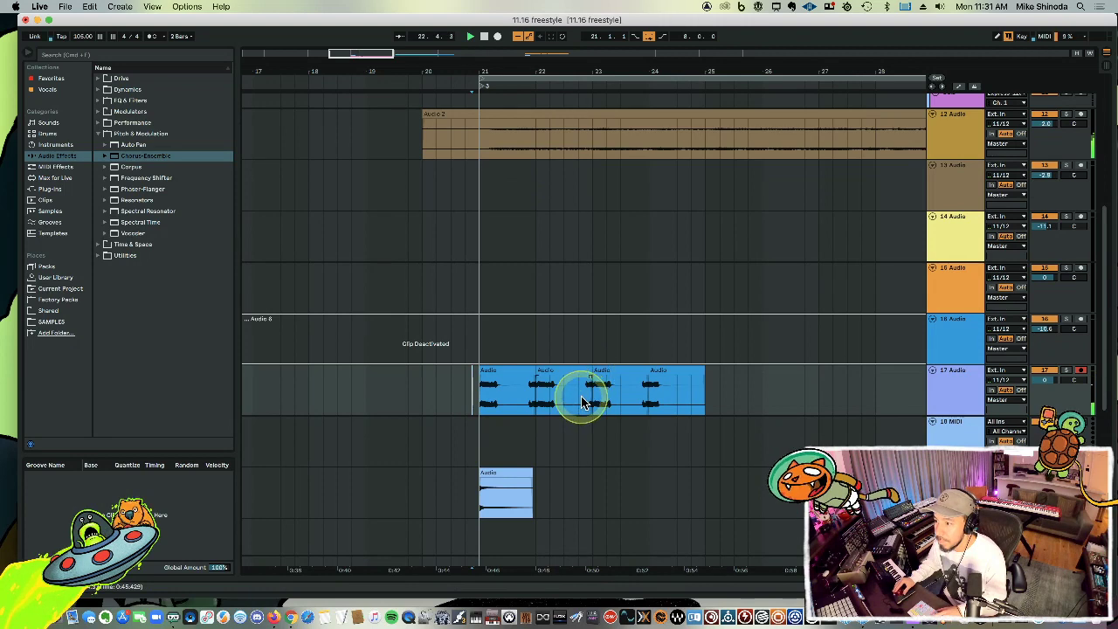
drag(590, 394, 488, 394)
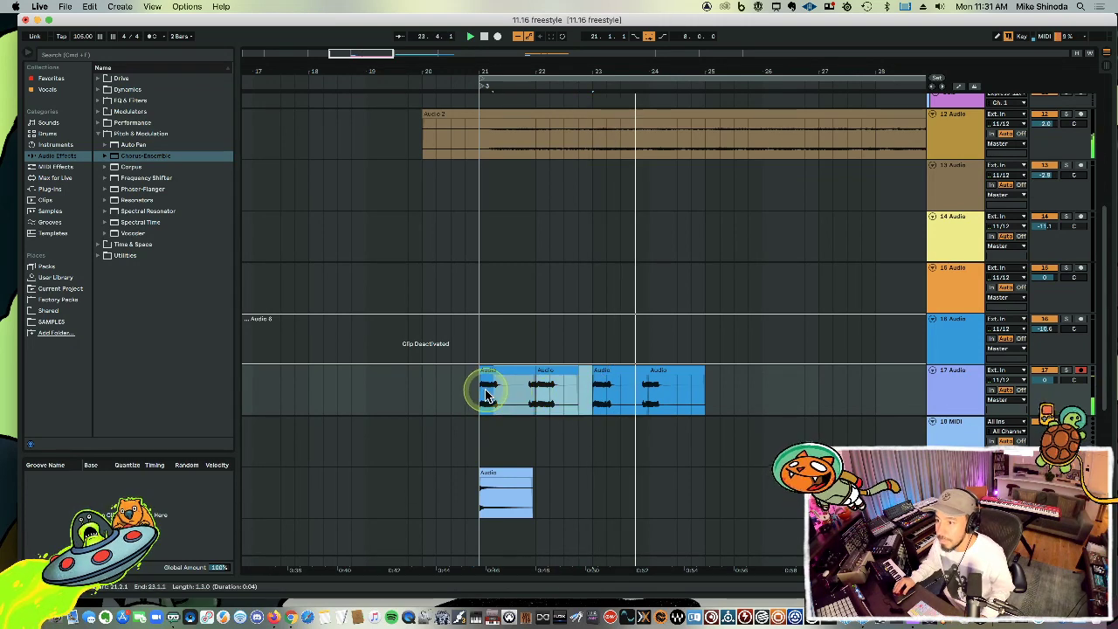
key(super+d)
drag(655, 390, 476, 390)
key(super+d)
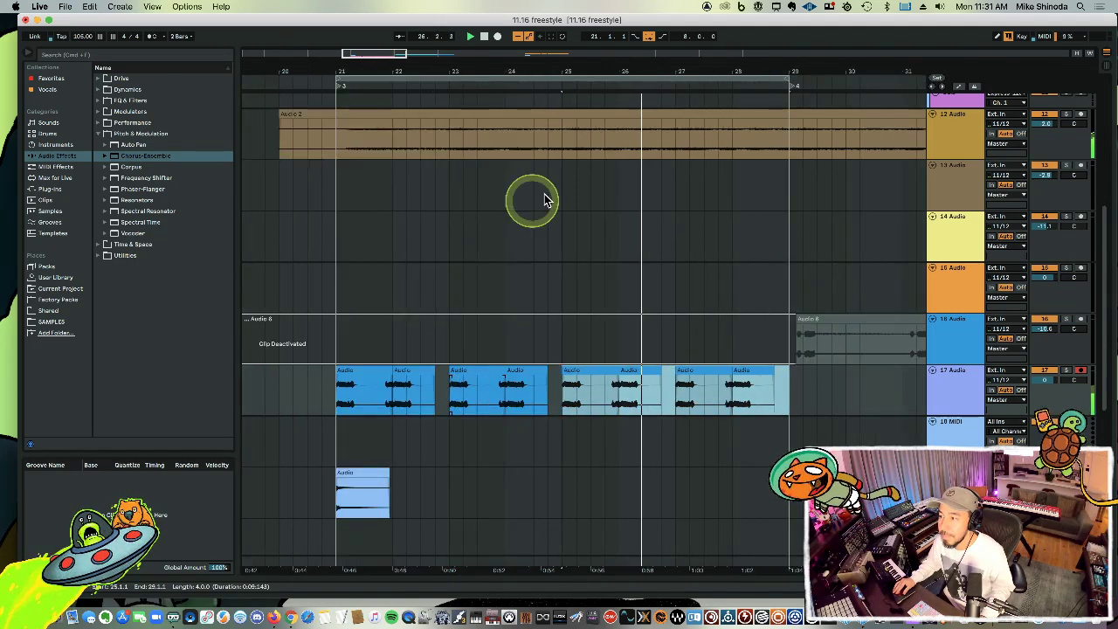
Select the whole 17 Audio pattern from 21.1.1 to 29.1.1 and set the track's volume to -2.9 dB.
drag(559, 65, 565, 67)
shift+click(417, 401)
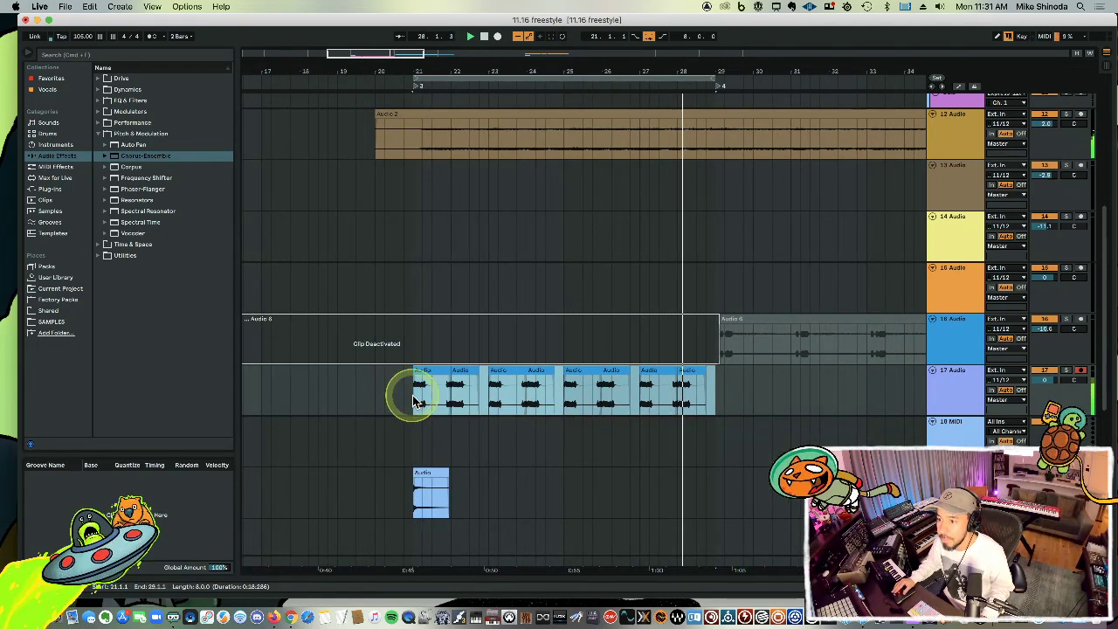
drag(1039, 388, 1041, 393)
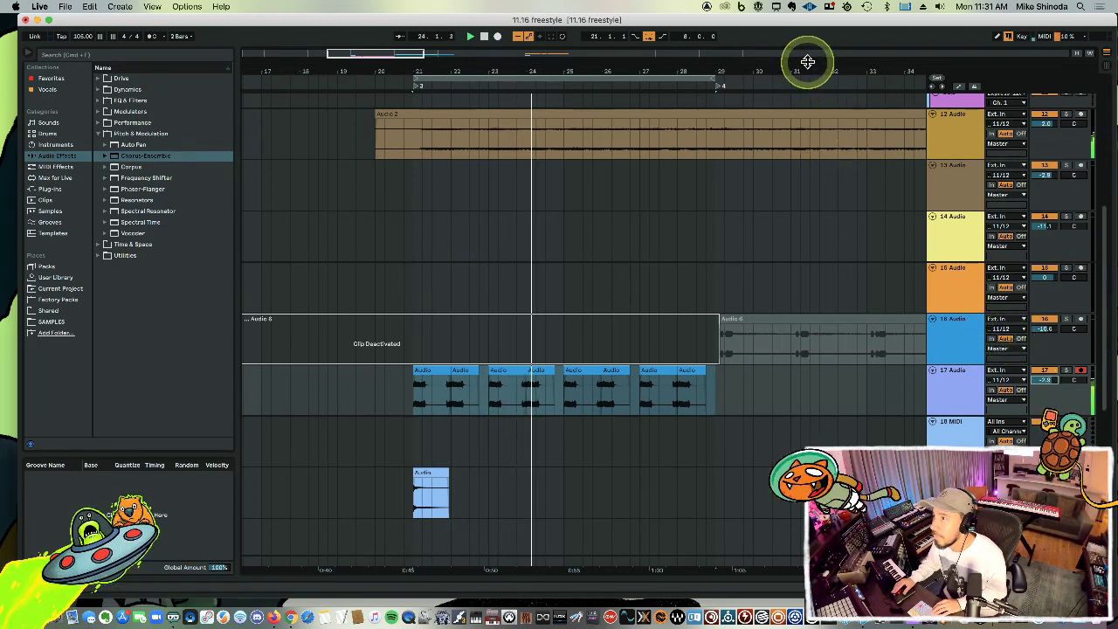
Insert a new audio track below 16 Audio, and cut the three-bar clip at 37.1.1, marker 5, from 16 Audio.
drag(807, 63, 481, 70)
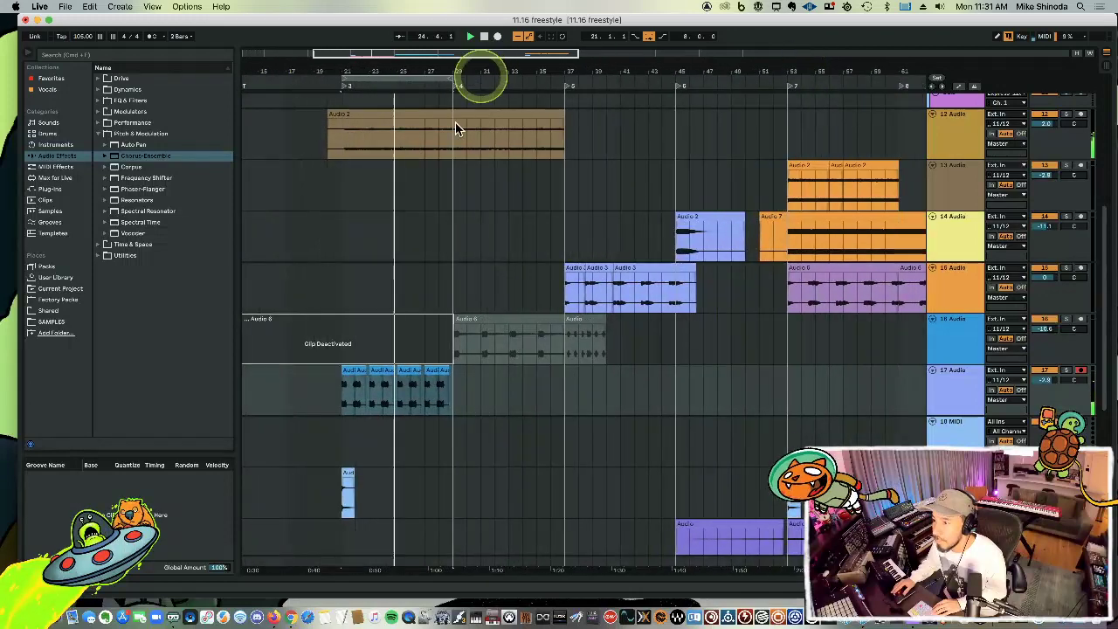
click(493, 324)
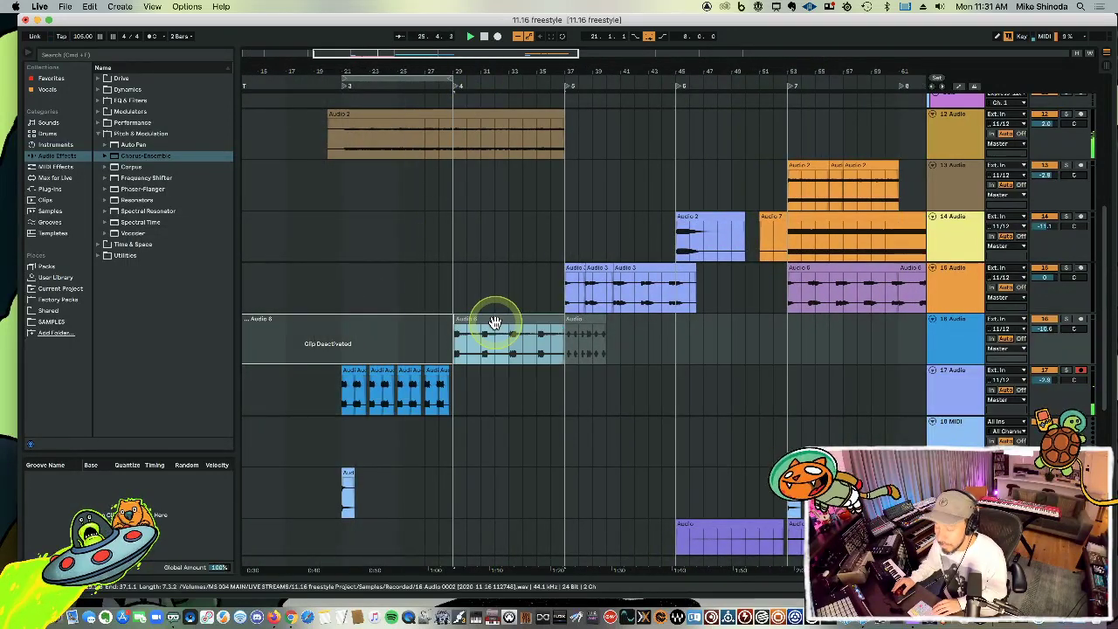
click(495, 383)
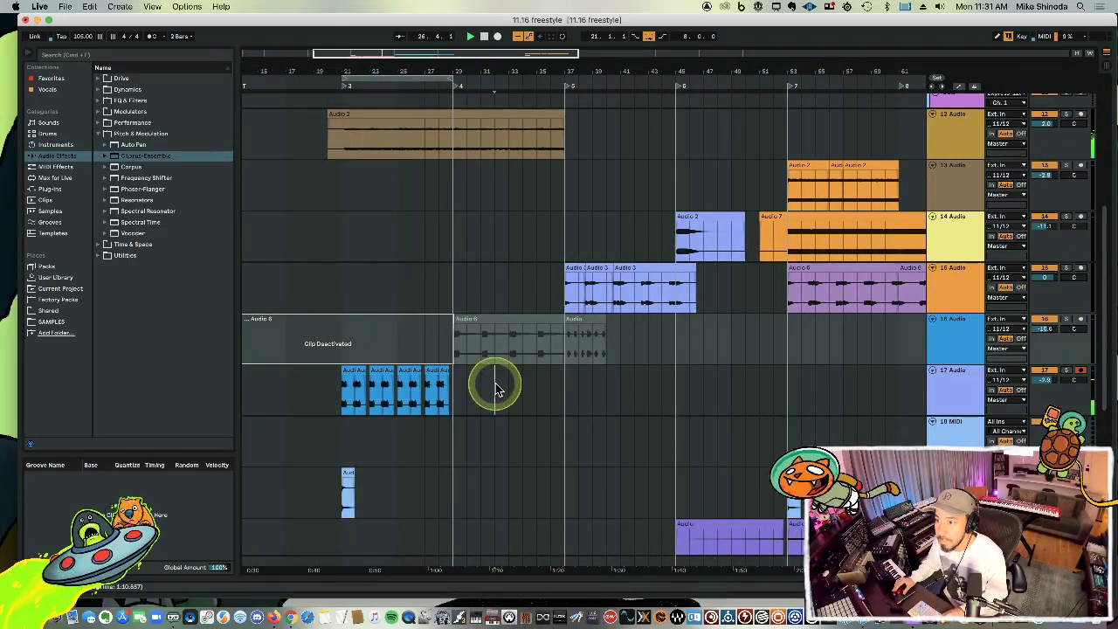
click(583, 330)
click(690, 334)
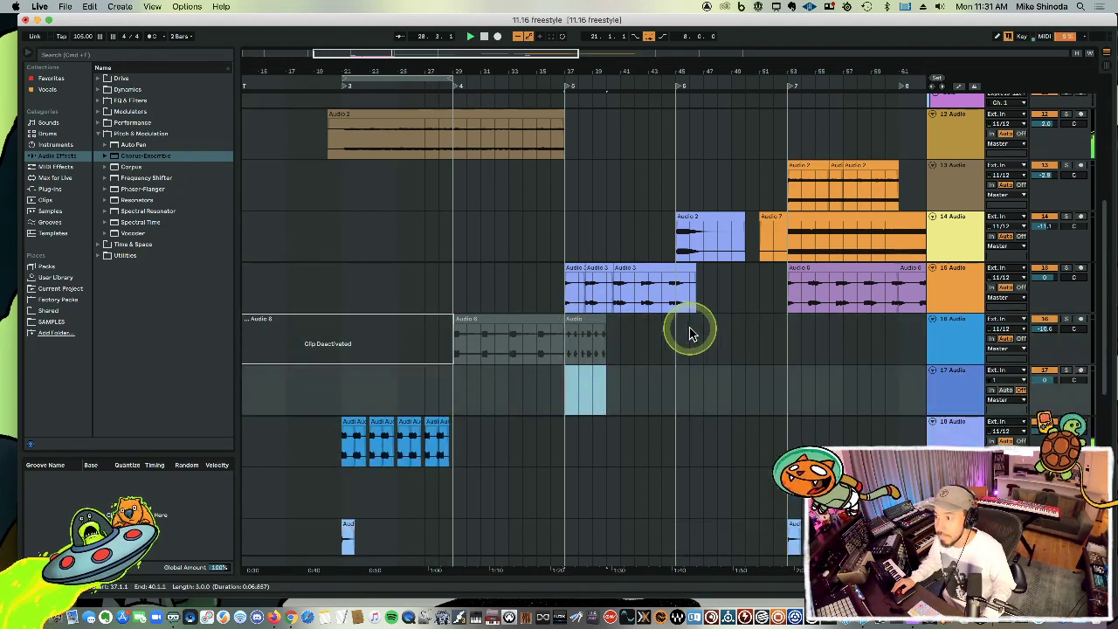
click(592, 323)
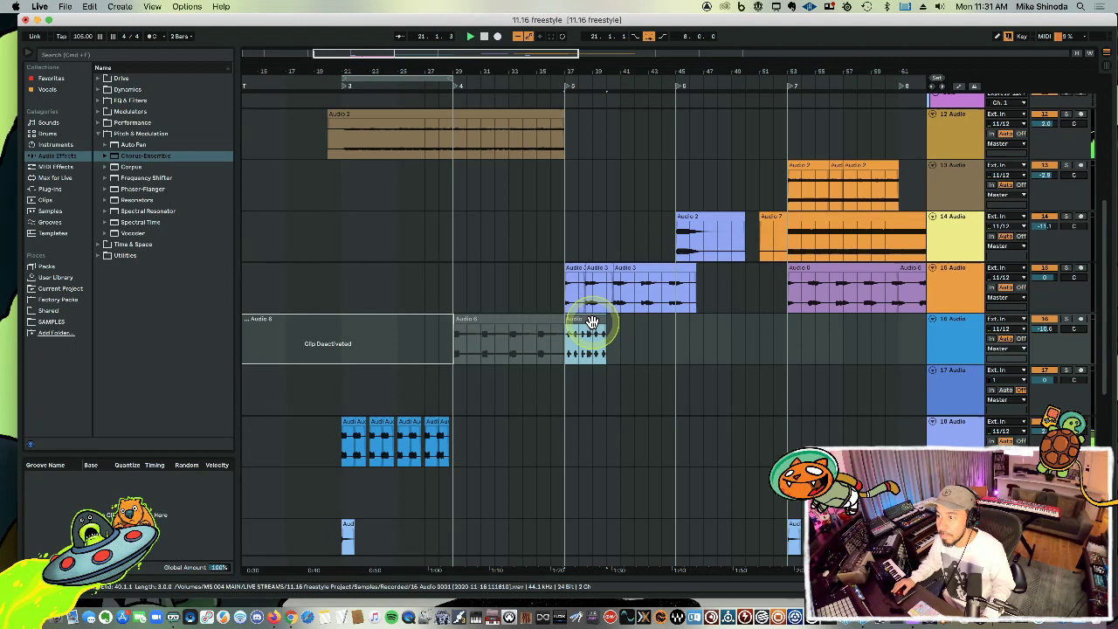
key(Delete)
Play from marker 4, turn off auditioning of 16 Audio's first take lane so its main clip sounds, and hide the lanes again.
click(454, 378)
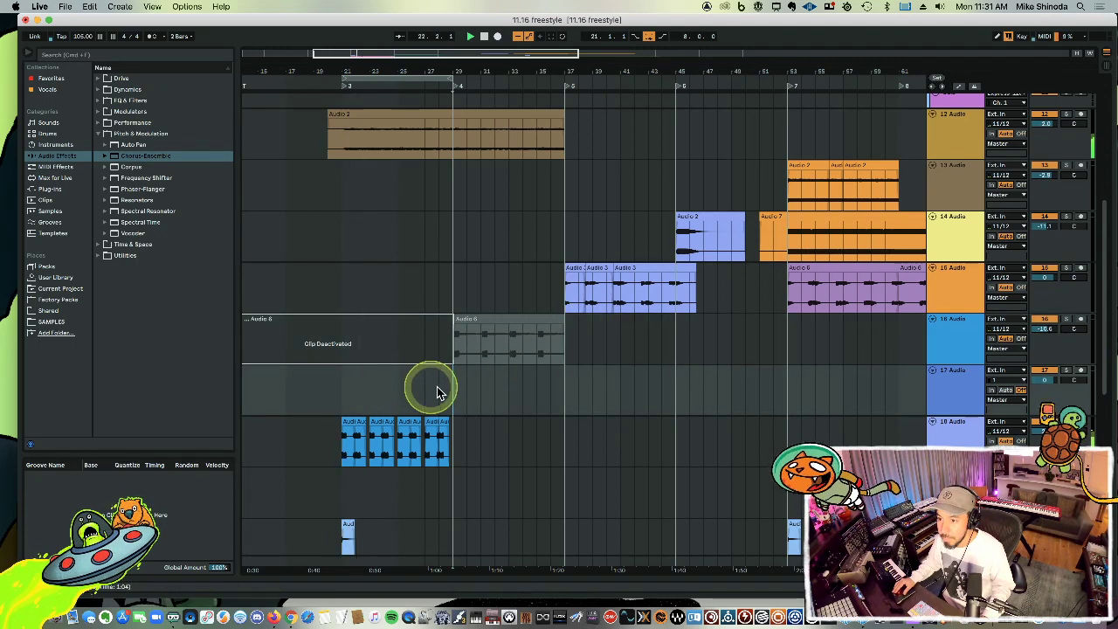
key(space)
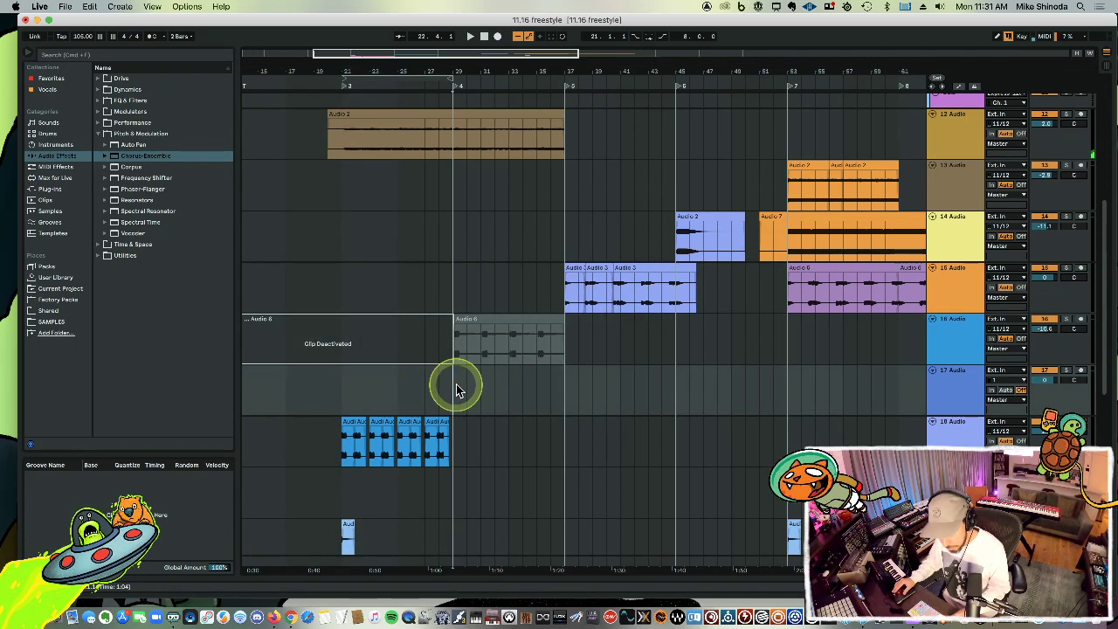
key(space)
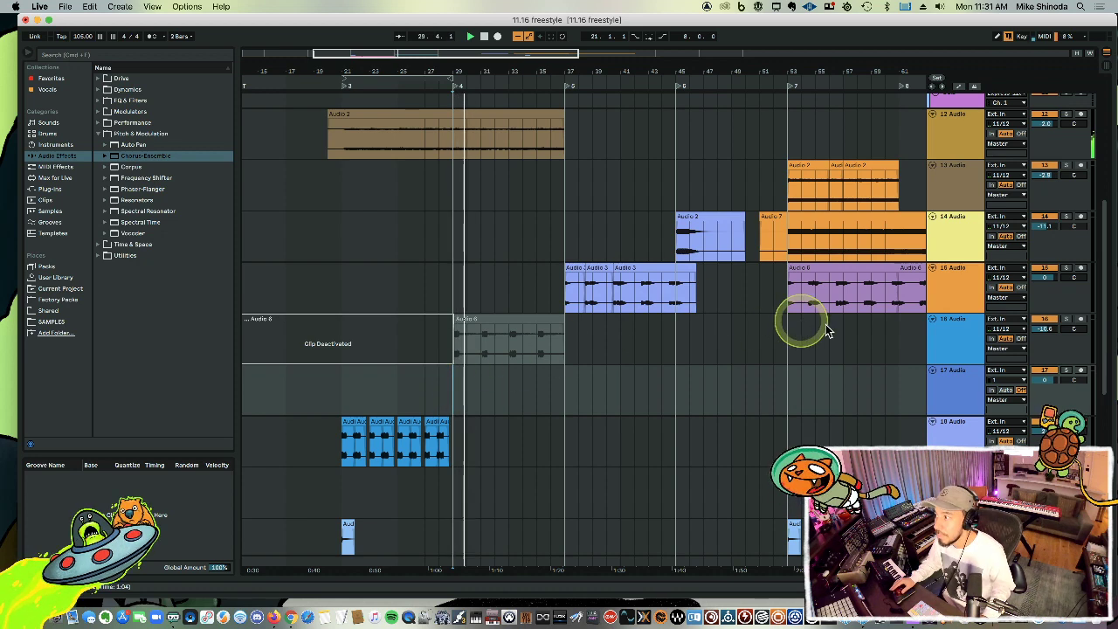
click(540, 329)
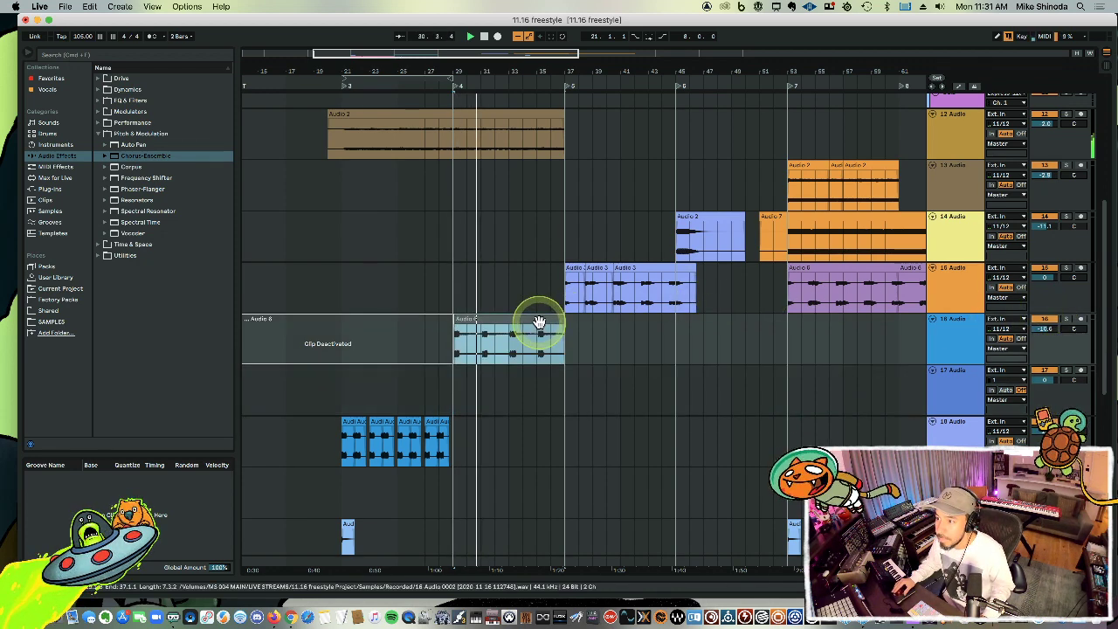
click(953, 349)
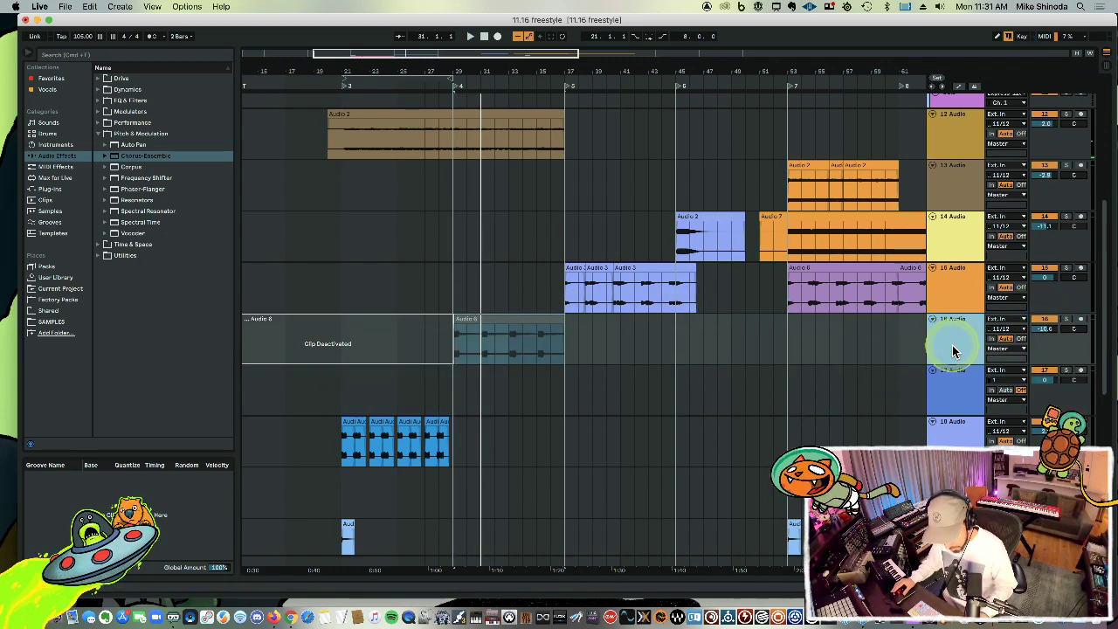
key(alt+super+u)
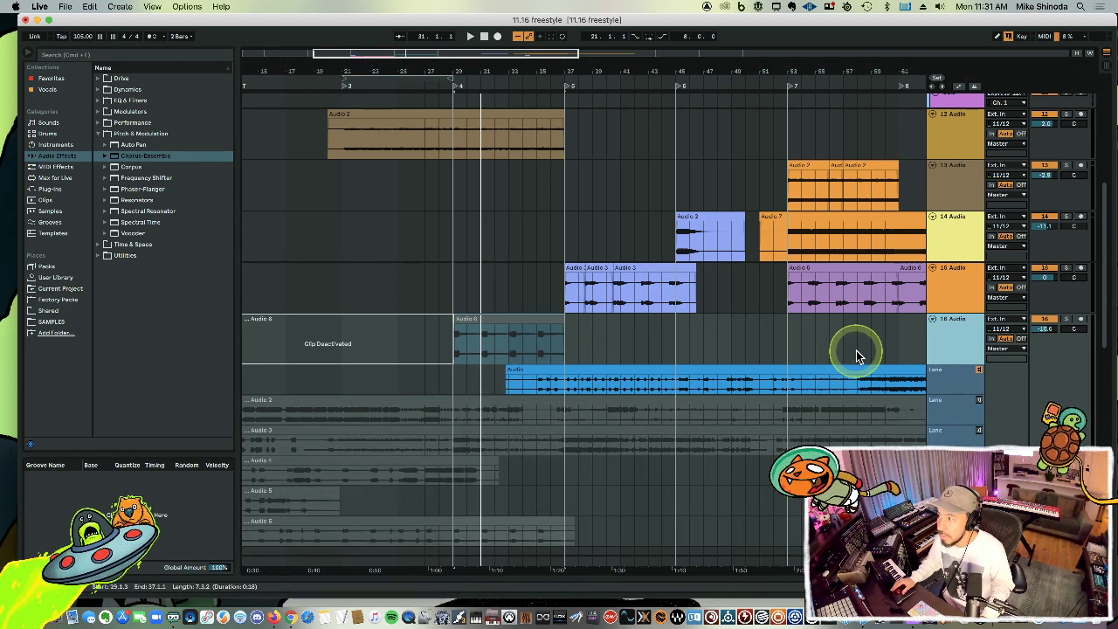
click(979, 370)
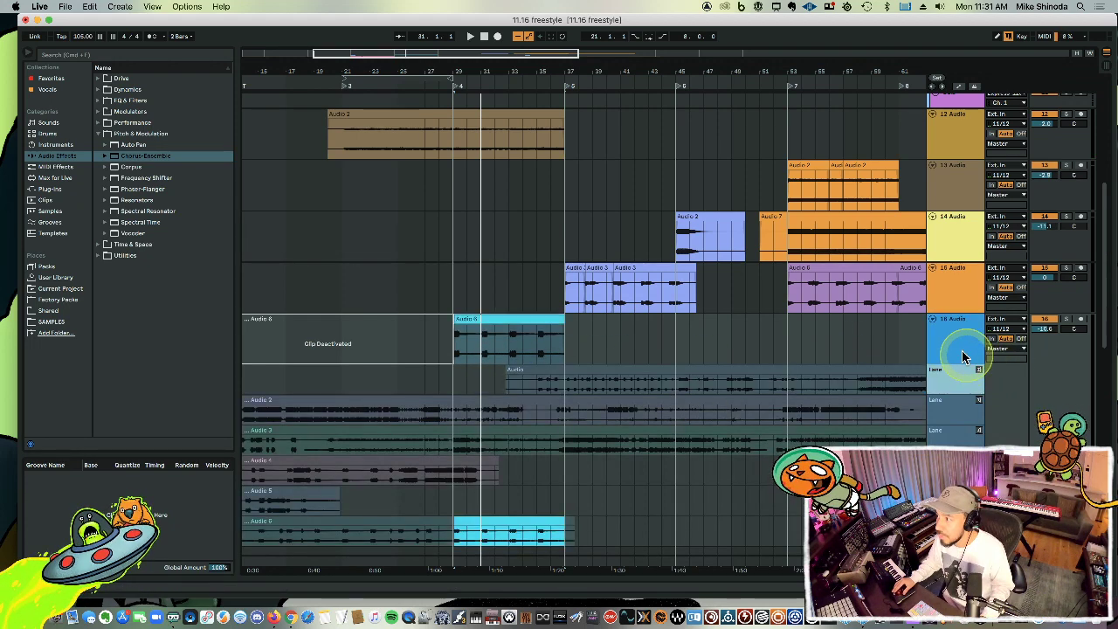
click(961, 352)
key(super+alt+u)
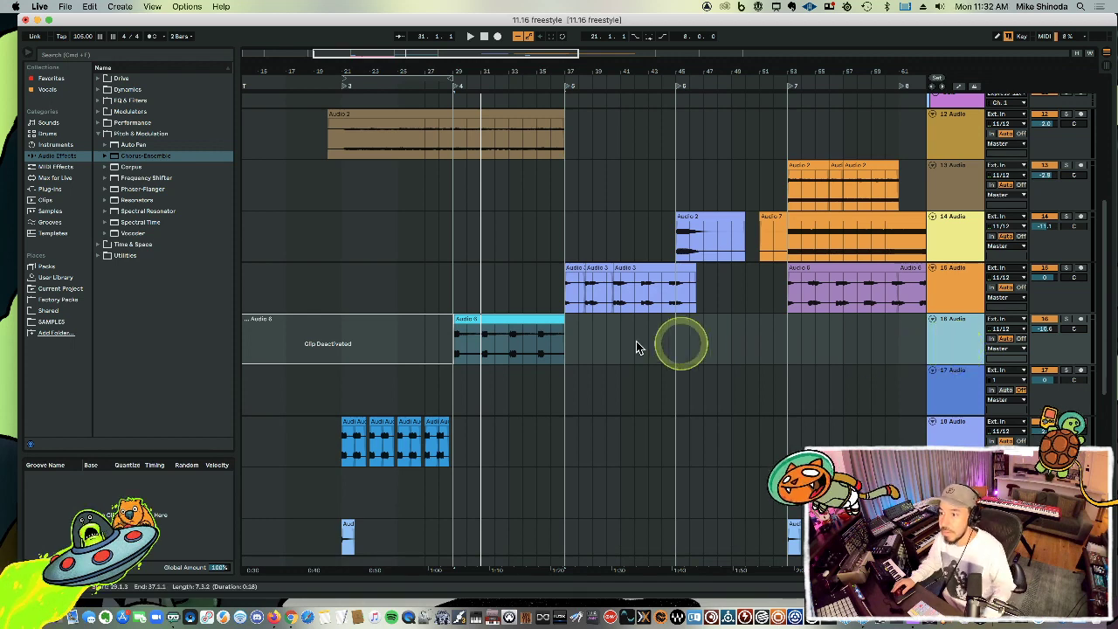
Paste the cut clip on the new 17 Audio at 29.1.1, copy its 30.2.1 to 30.3.3 slice to 29.2.1, and clear everything before 29.2.1.
click(454, 384)
key(super+v)
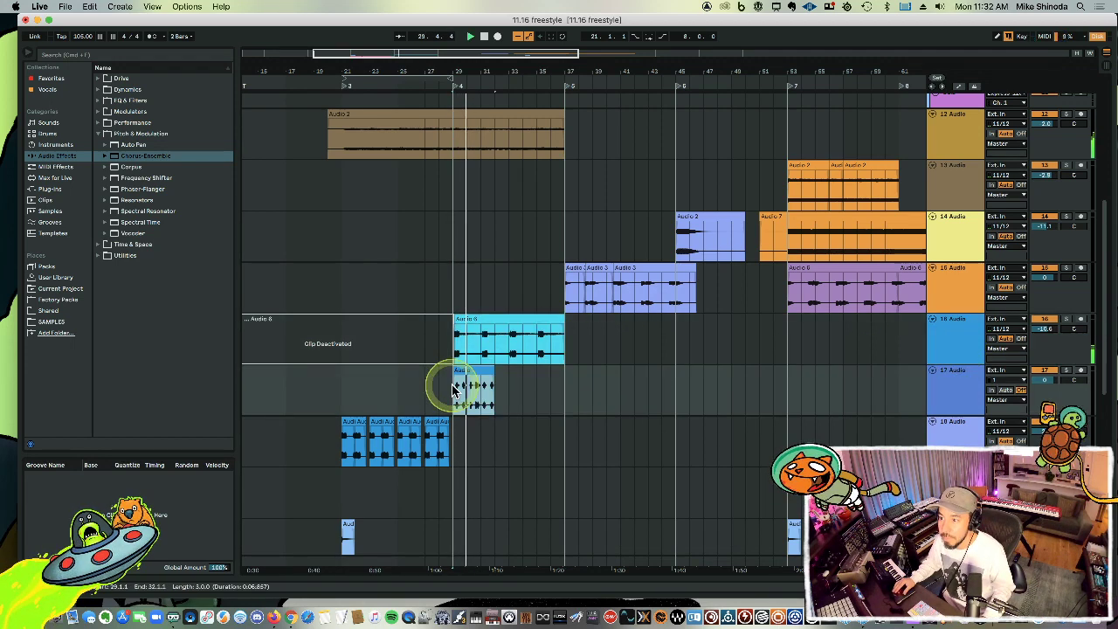
drag(444, 75, 443, 68)
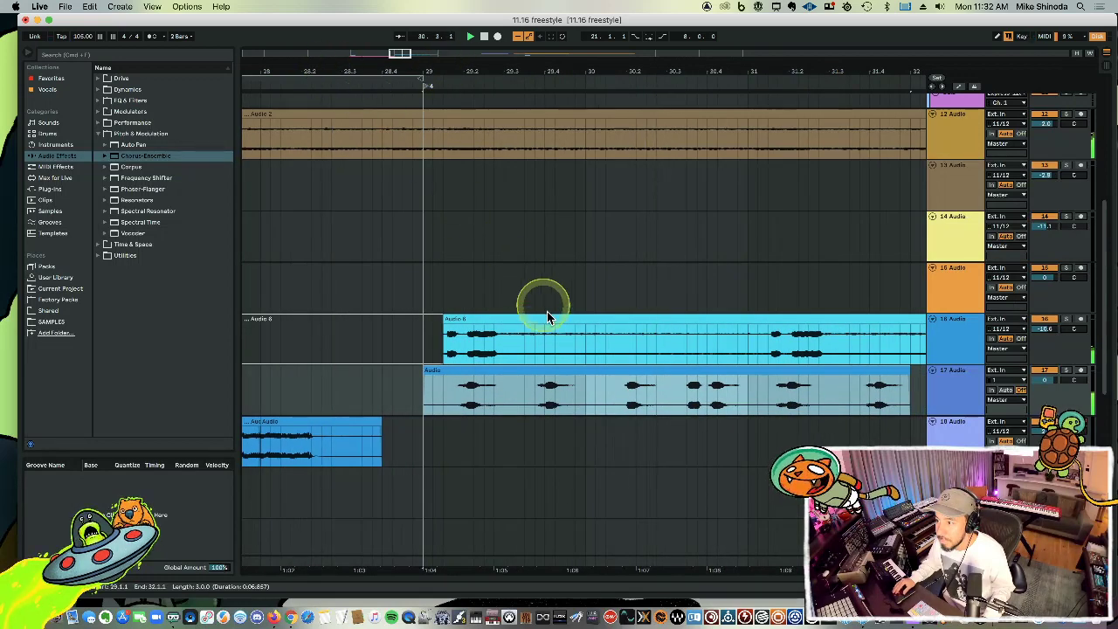
click(643, 410)
drag(629, 399, 686, 399)
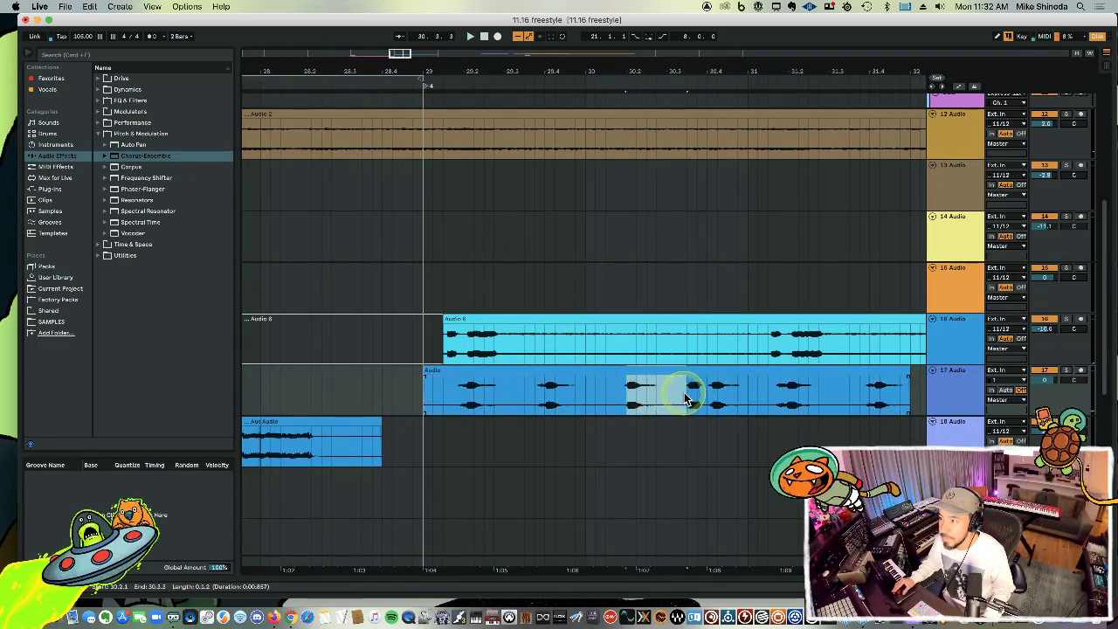
click(469, 401)
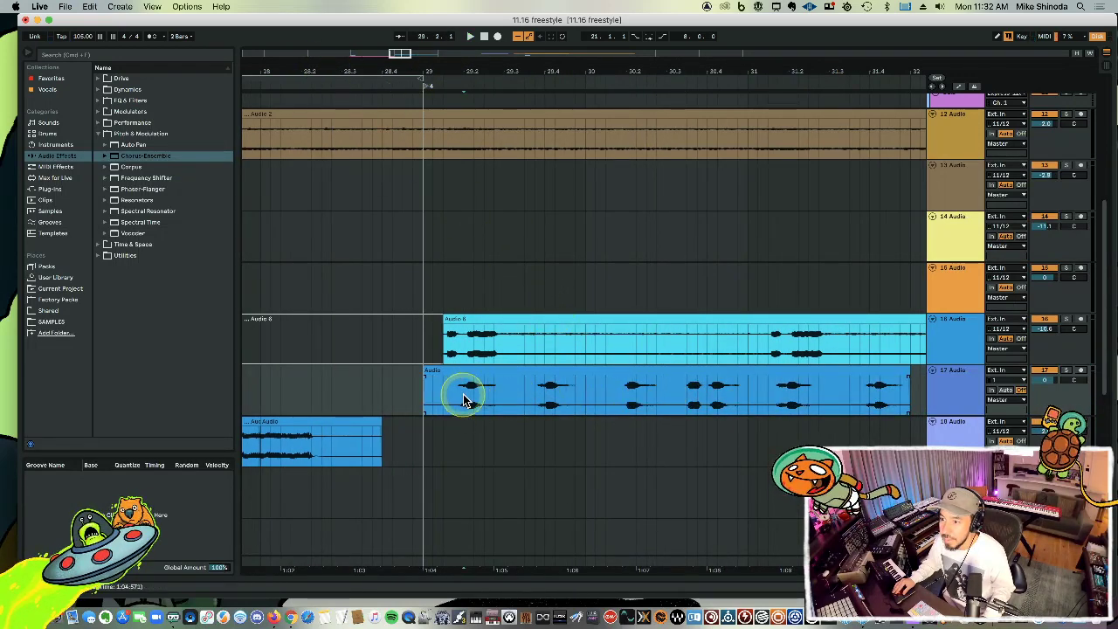
key(super+v)
drag(464, 393, 372, 397)
key(Delete)
click(445, 391)
key(space)
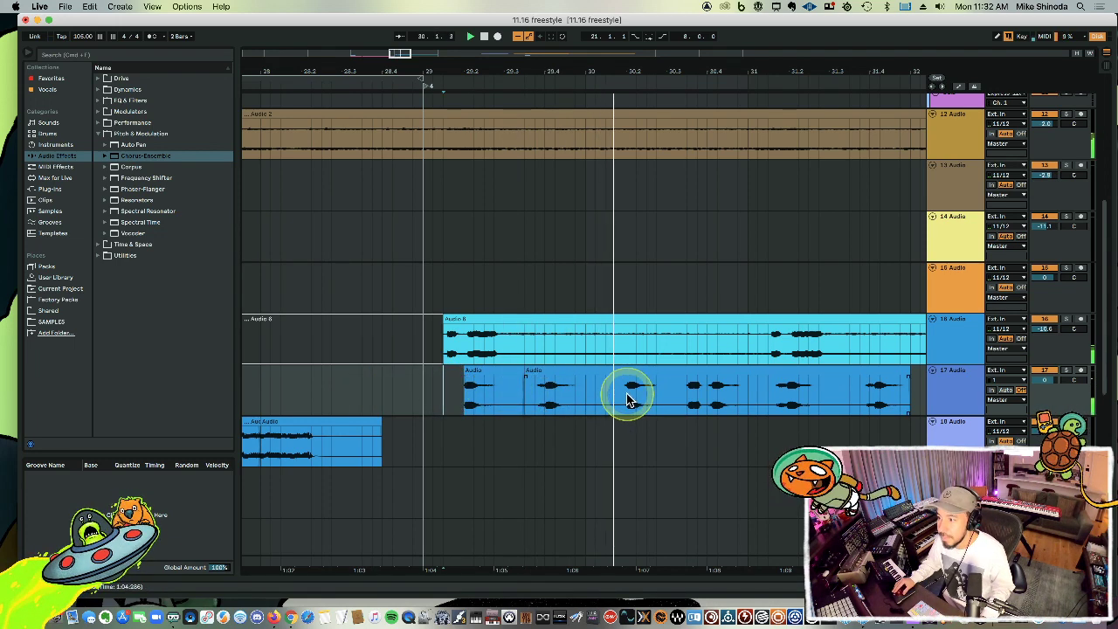
Listen to the edited 17 Audio clip and delete its remainder from 31.1.1 onward.
key(space)
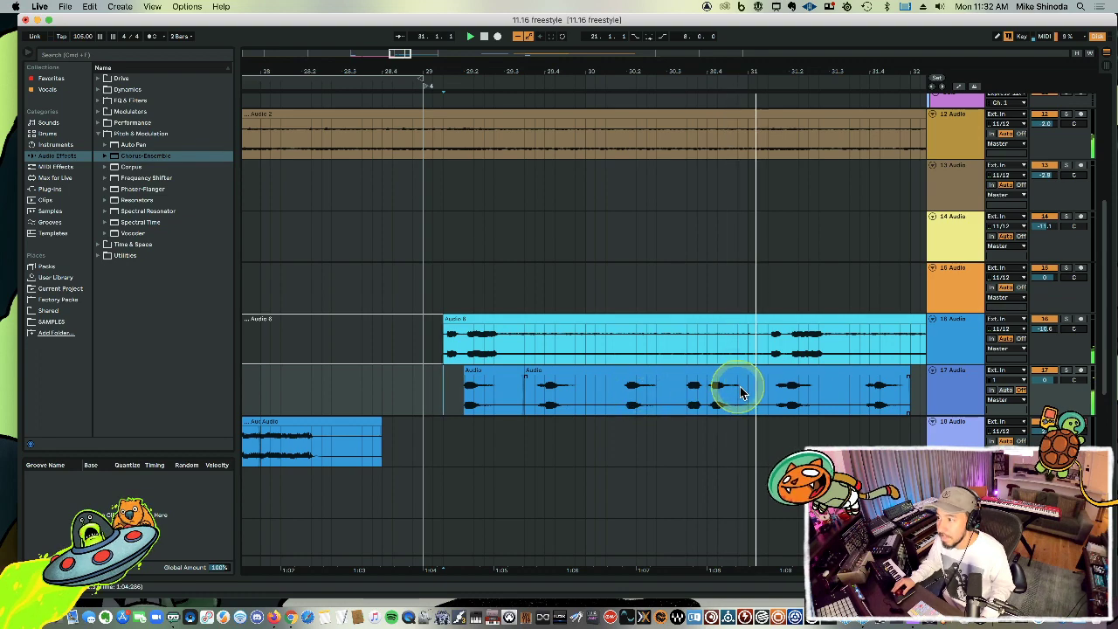
drag(743, 387, 918, 381)
key(Delete)
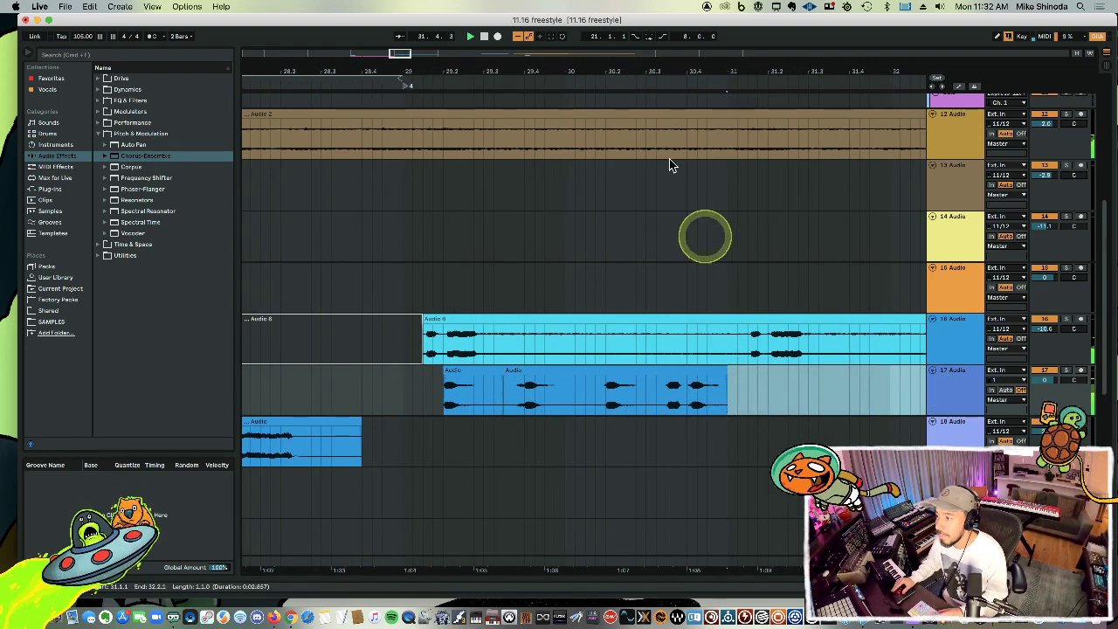
Move the two-bar 17 Audio pattern from 29.1.1 to 37.1.1, marker 5, and duplicate it until it fills up to 45.1.1.
drag(662, 68, 660, 63)
key(Delete)
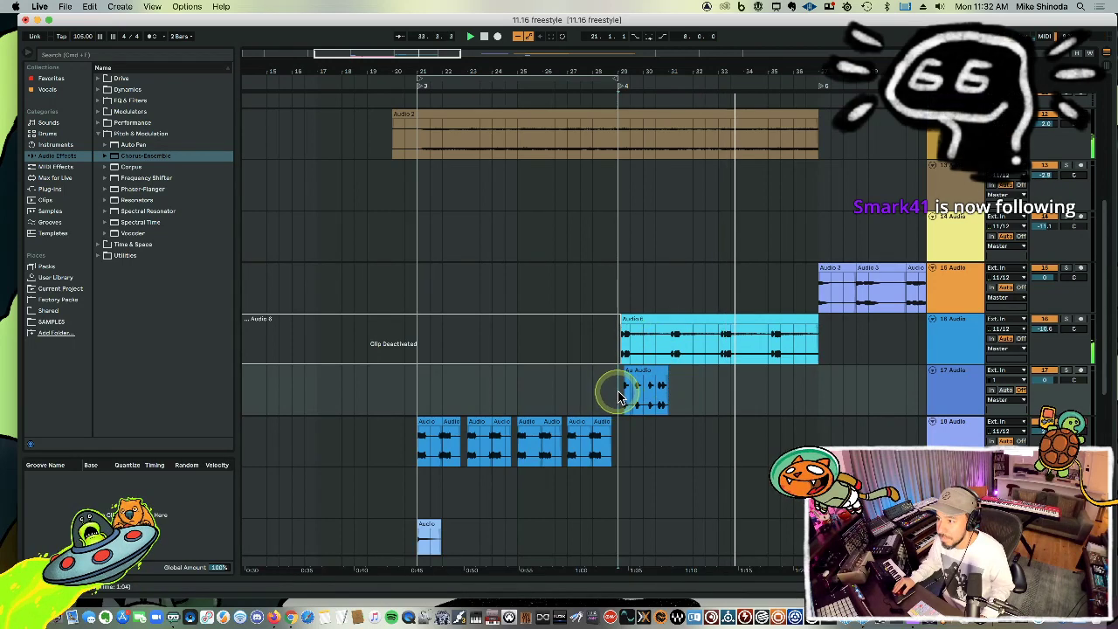
click(651, 387)
key(super+x)
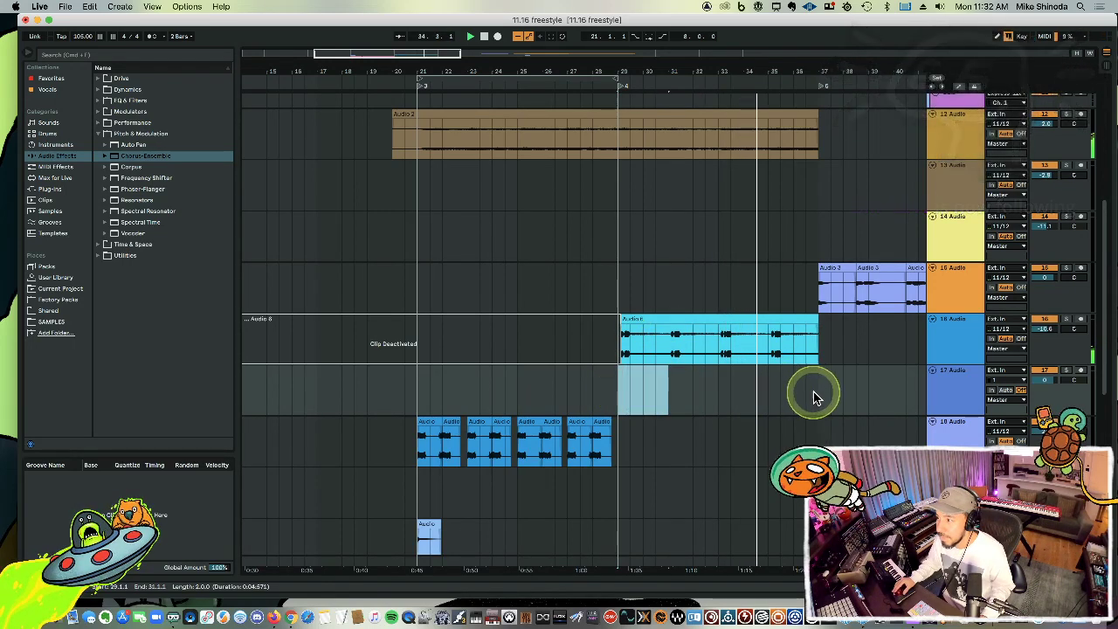
click(819, 395)
key(super+v)
key(super+d)
key(cmd+d)
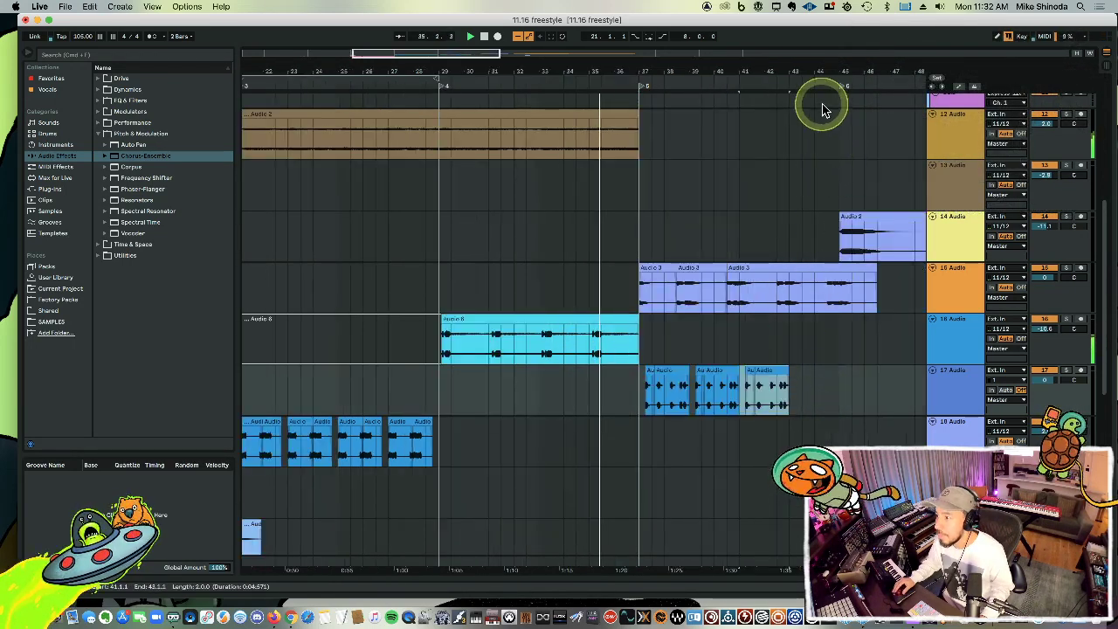
key(cmd+d)
Lower 17 Audio's volume and duplicate its eight-bar pattern from 37.1.1 so that it also fills 45.1.1 to 53.1.1.
drag(1044, 380, 1045, 383)
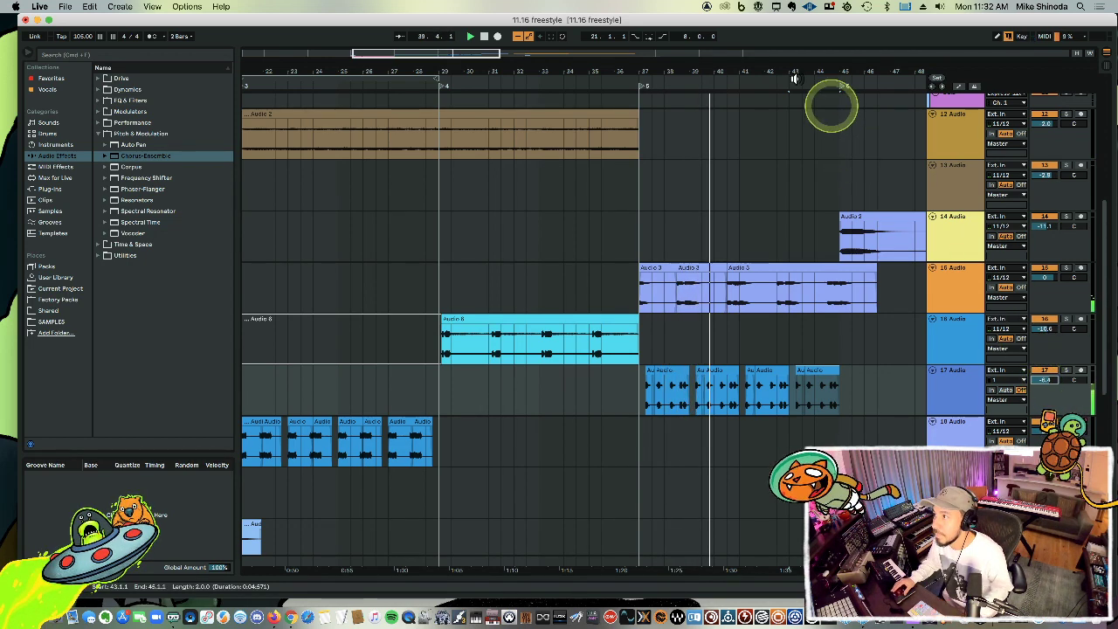
drag(781, 68, 781, 67)
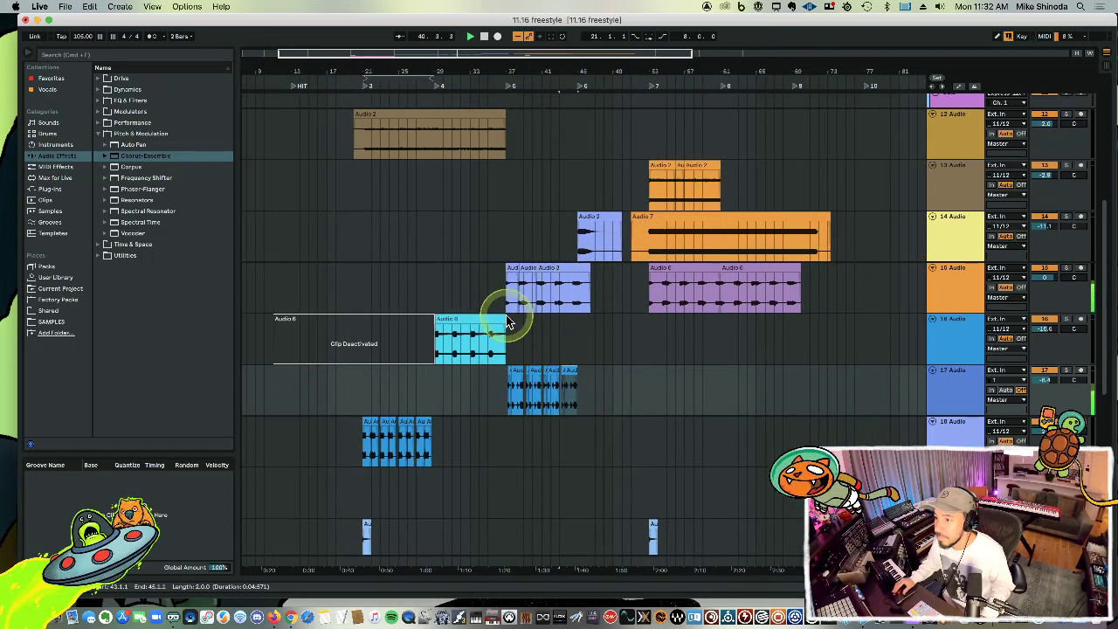
key(super+d)
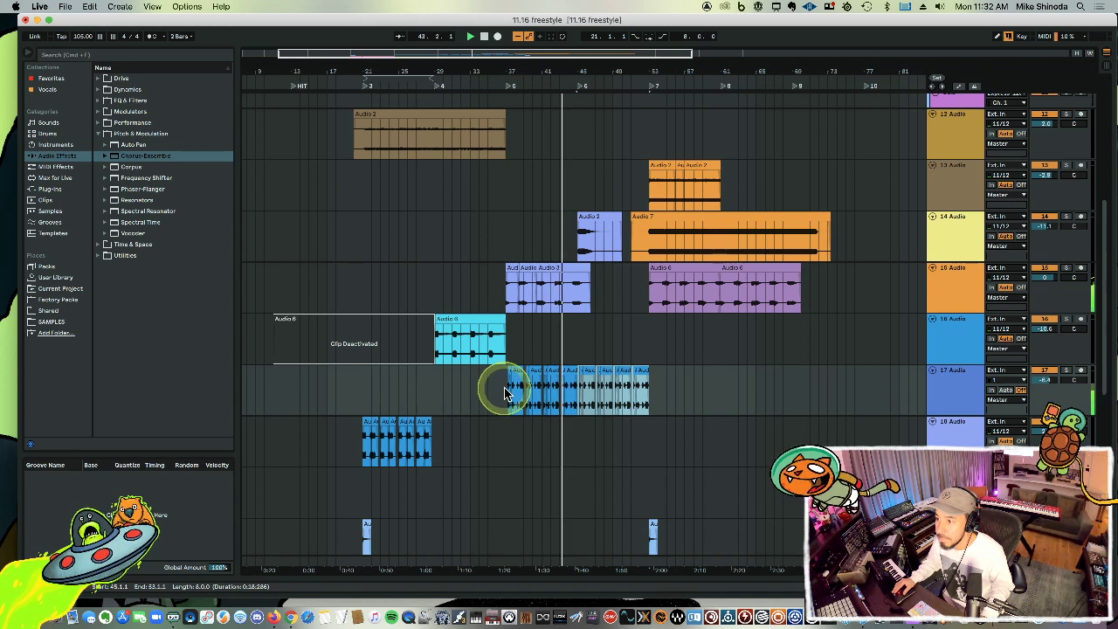
Delete the 17 Audio pattern before 45.1.1, marker 6, and set the track's volume to -10.7 dB.
click(364, 400)
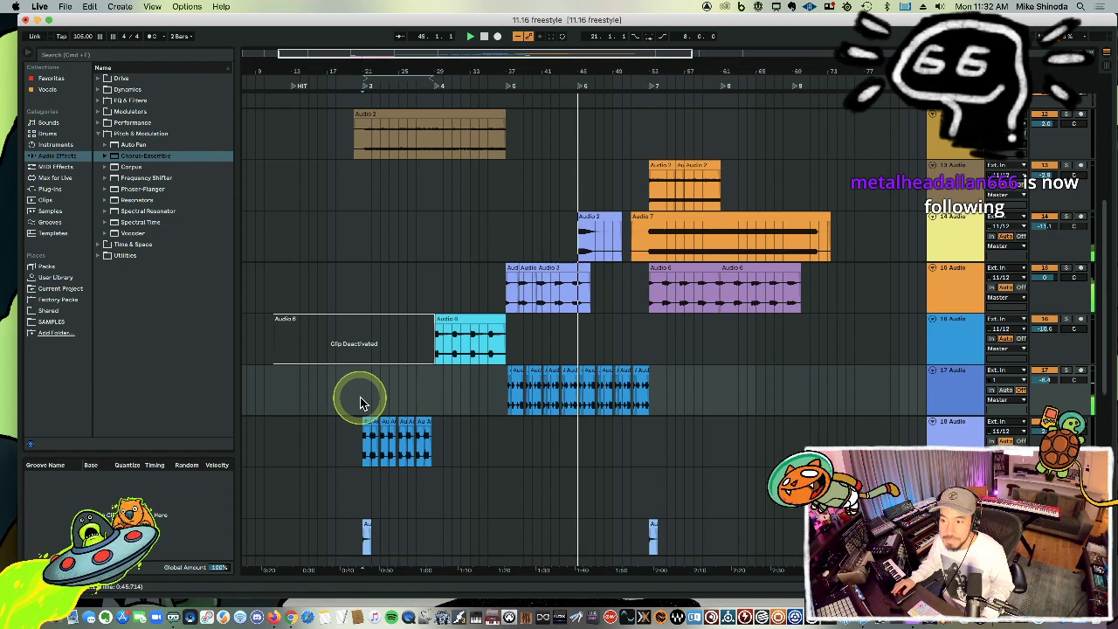
drag(716, 382, 483, 390)
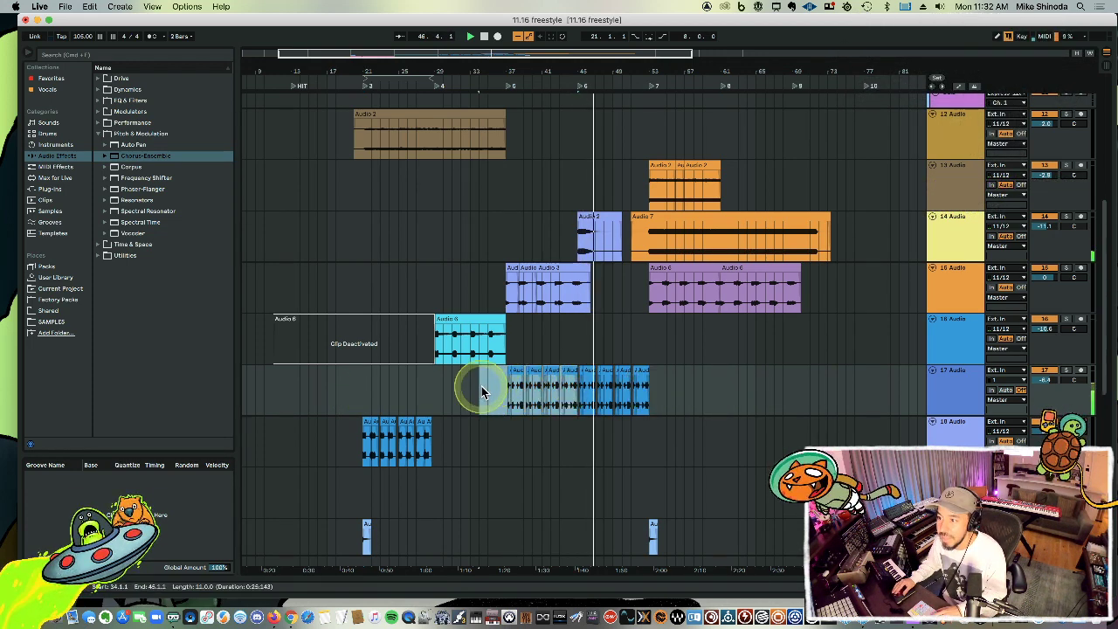
key(Delete)
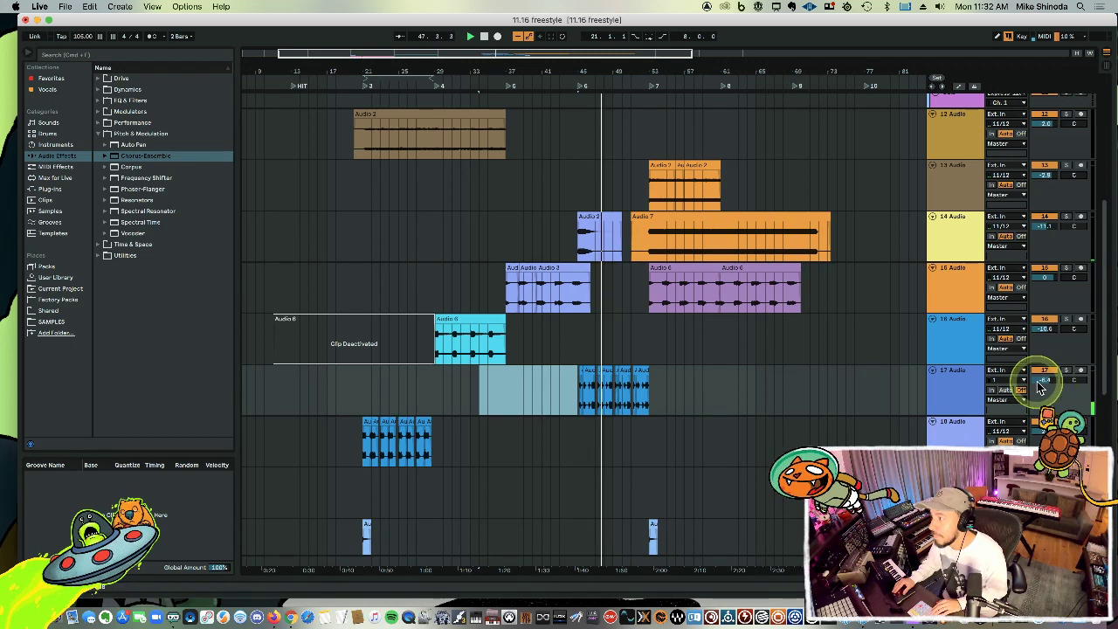
drag(1040, 382, 1039, 394)
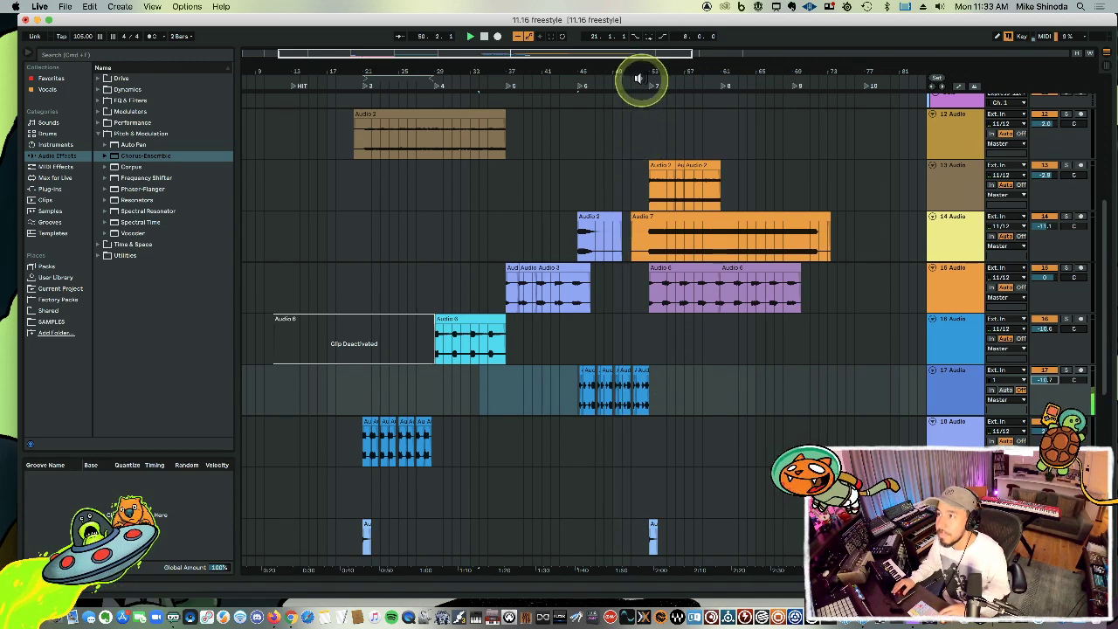
Delete the last two hits of the 17 Audio pattern, from 52.3.2 onward, just before marker 7.
drag(639, 70, 639, 83)
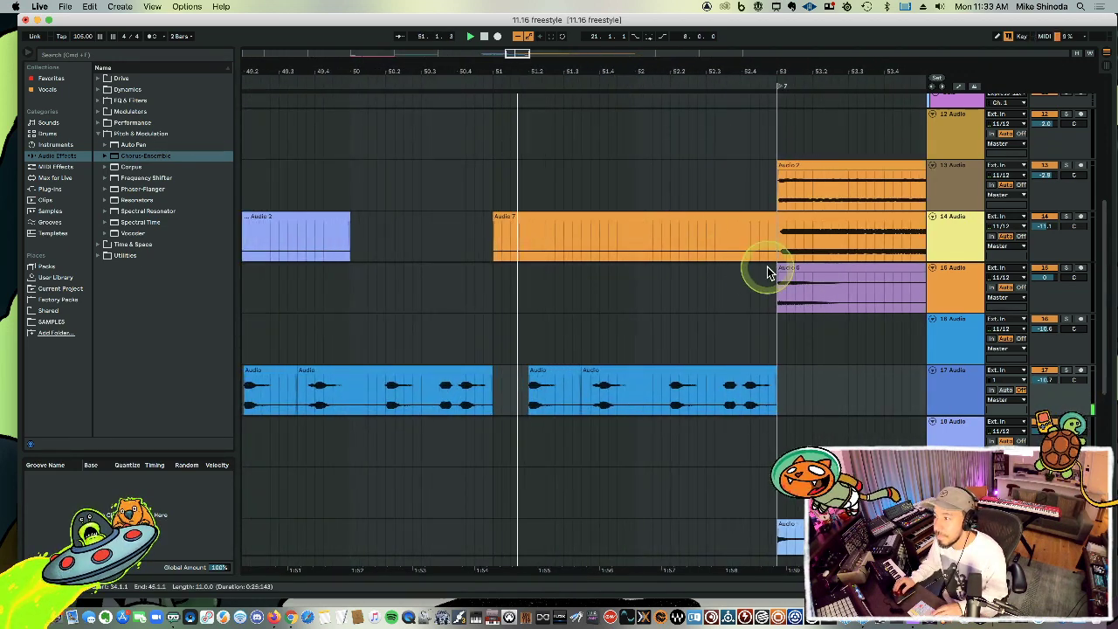
drag(822, 380, 718, 389)
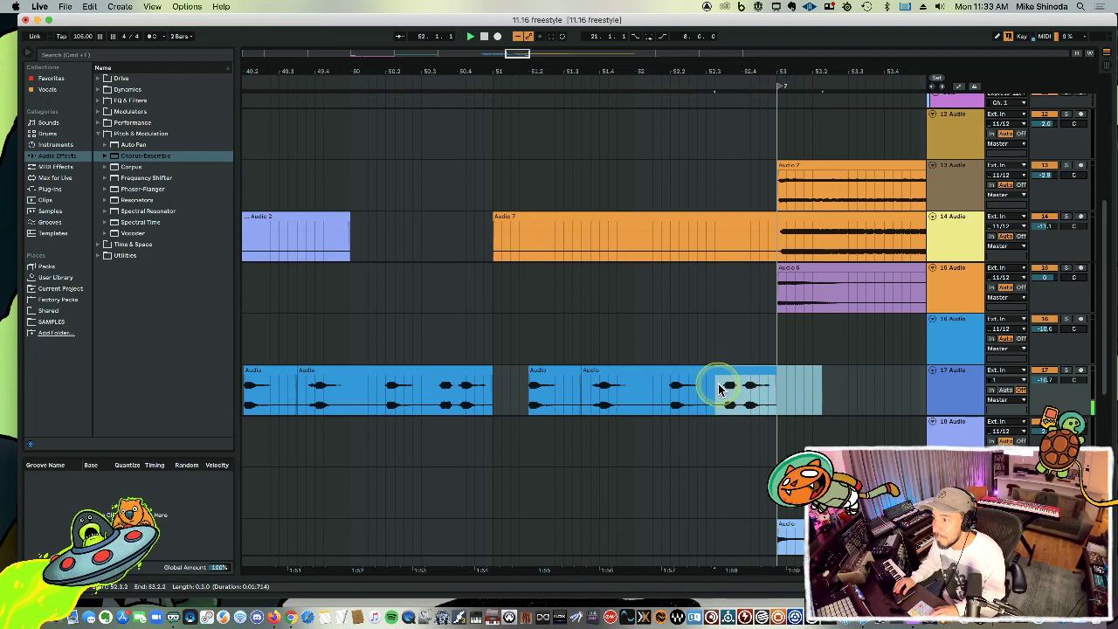
key(Delete)
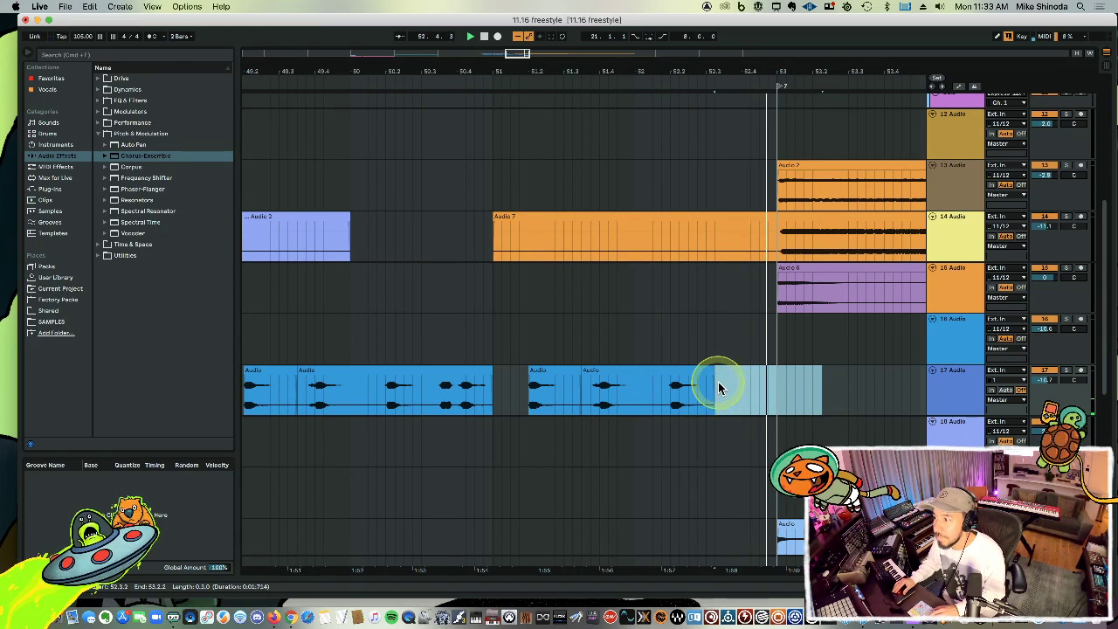
Copy the first short hit of the 17 Audio pattern, at 45.2.1, to 53.2.1 just after marker 7.
drag(679, 60, 495, 271)
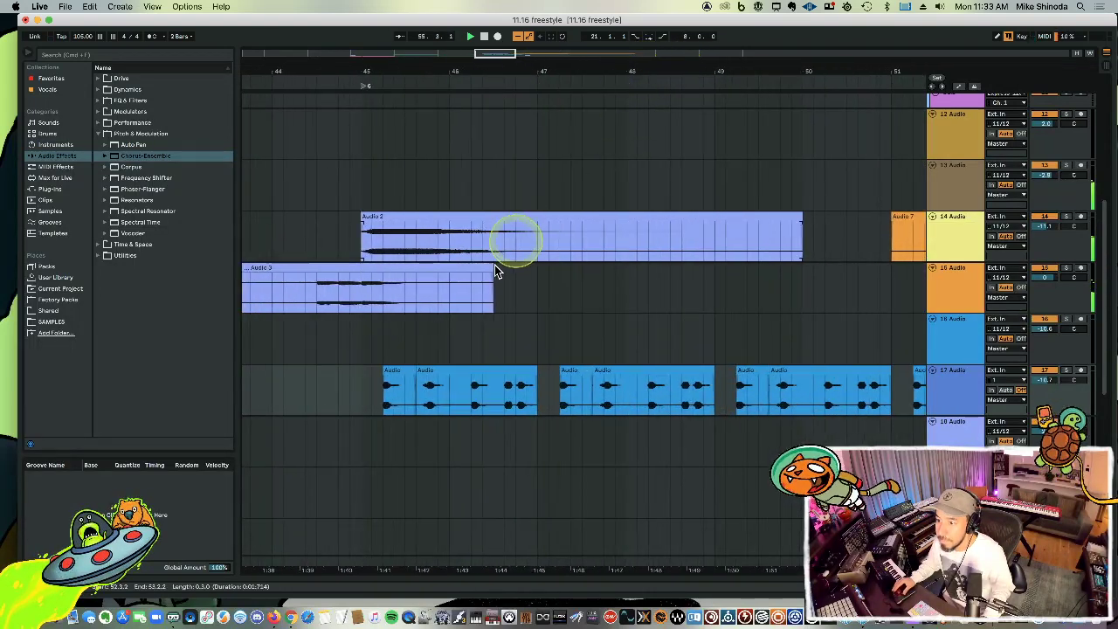
click(404, 371)
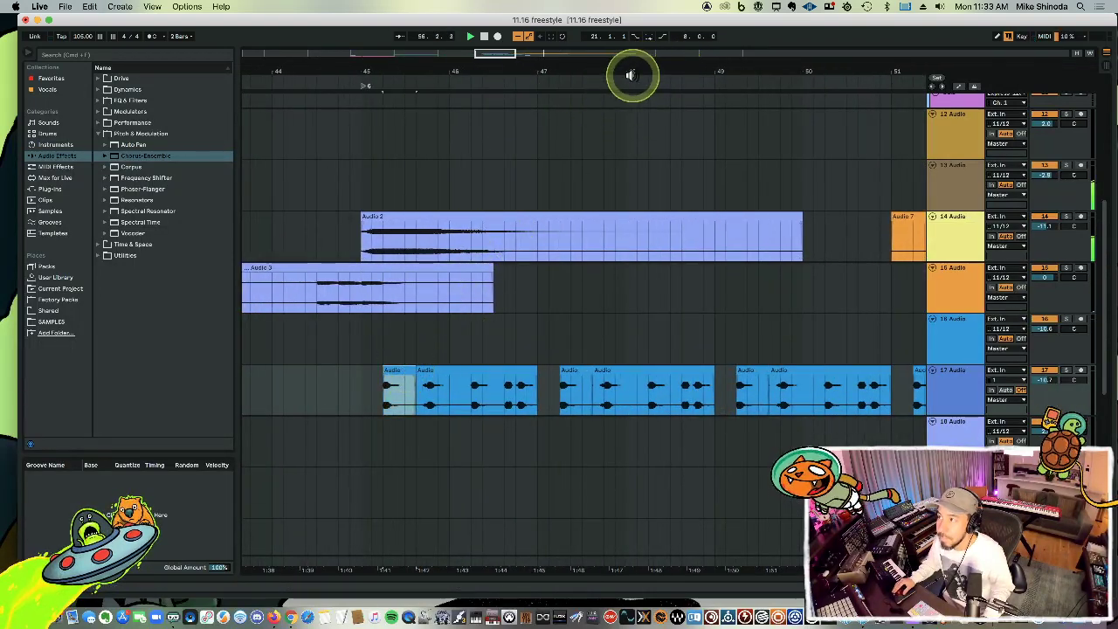
drag(632, 75, 635, 66)
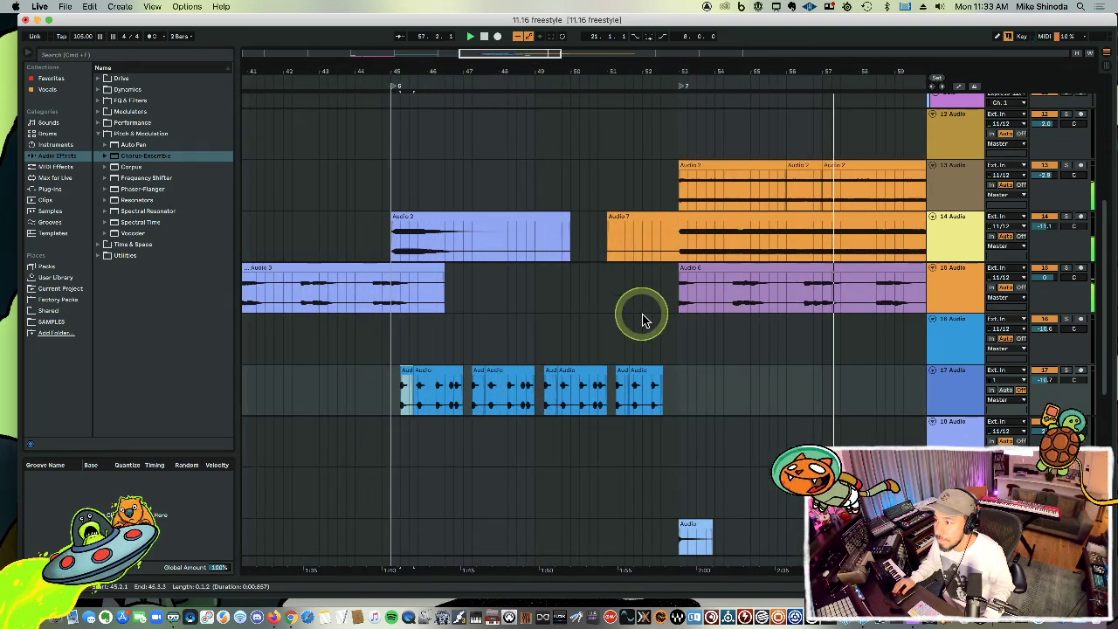
click(689, 393)
key(super+v)
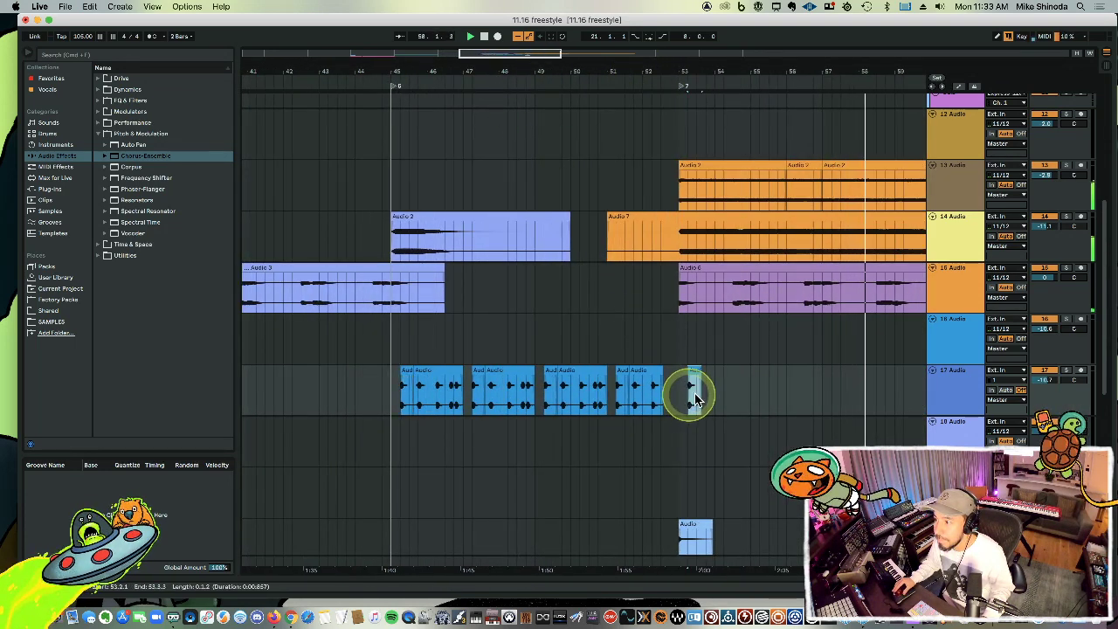
Duplicate the 17 Audio hit every half bar from 53.2.1 until the repeats reach marker 9.
key(super+v)
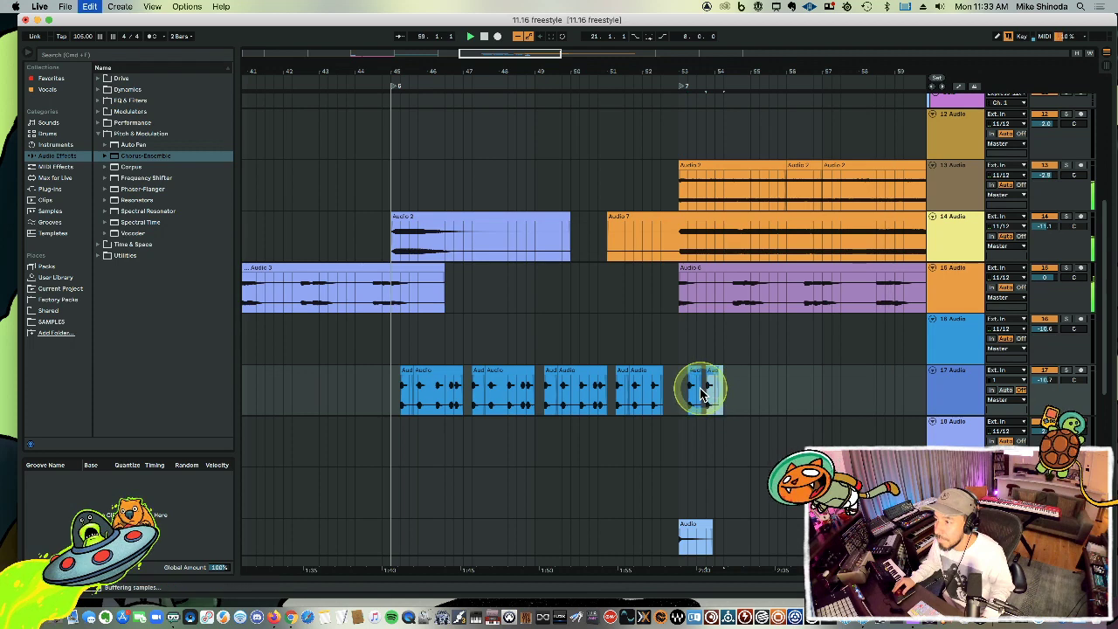
key(super+v)
key(super+v)
key(super+v)
key(super+v)
key(super+v)
key(super+v)
key(super+v)
key(super+v)
key(super+v)
key(super+v)
key(super+v)
key(super+v)
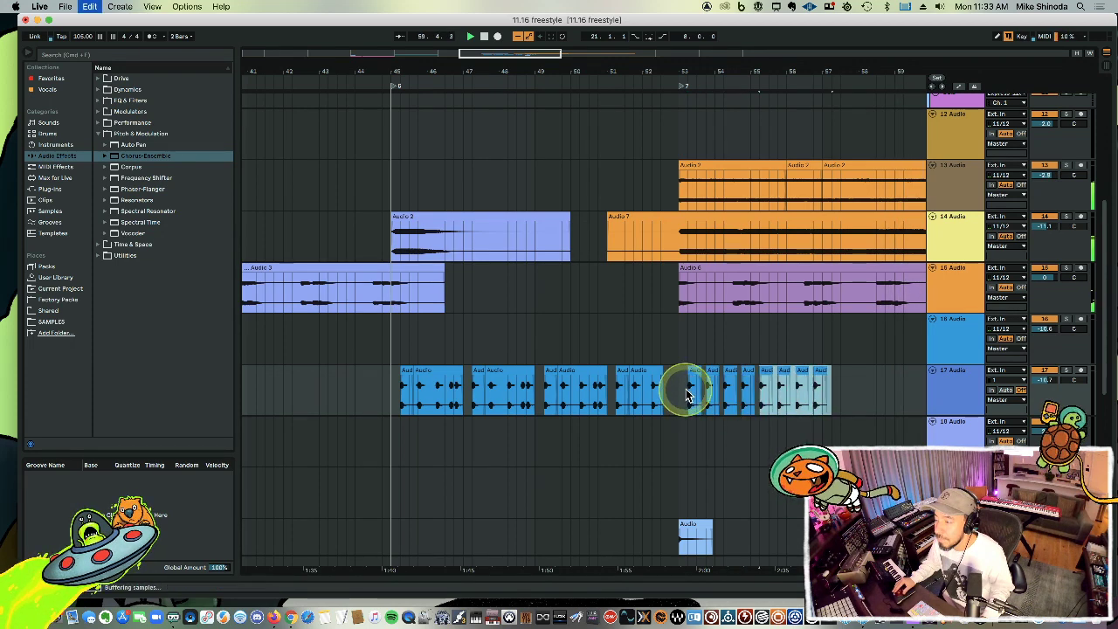
key(super+d)
key(super+d)
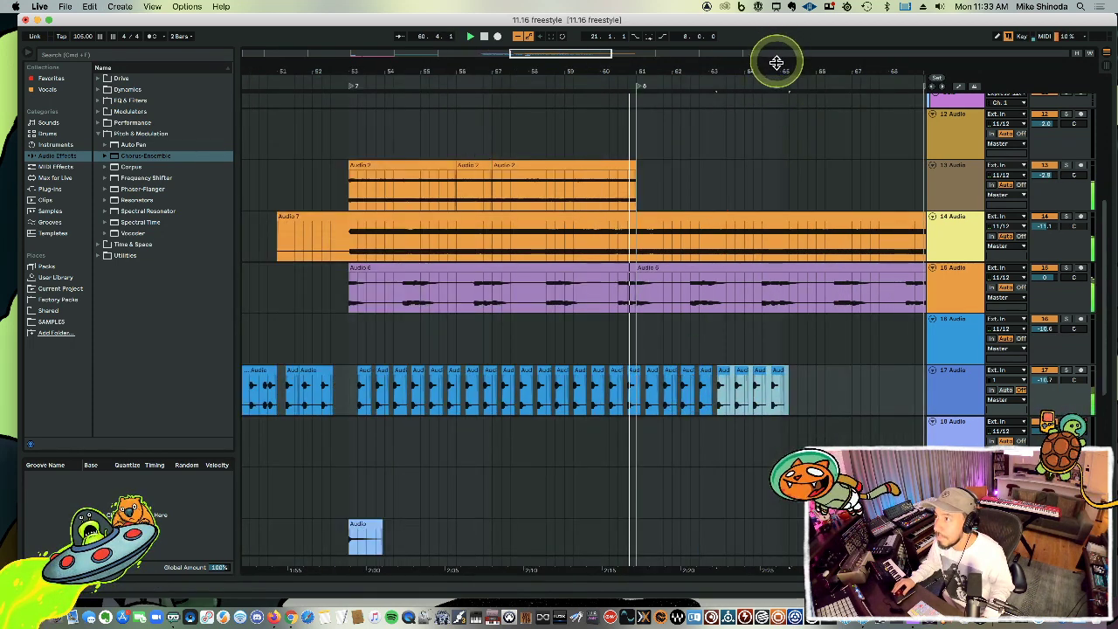
drag(775, 62, 779, 67)
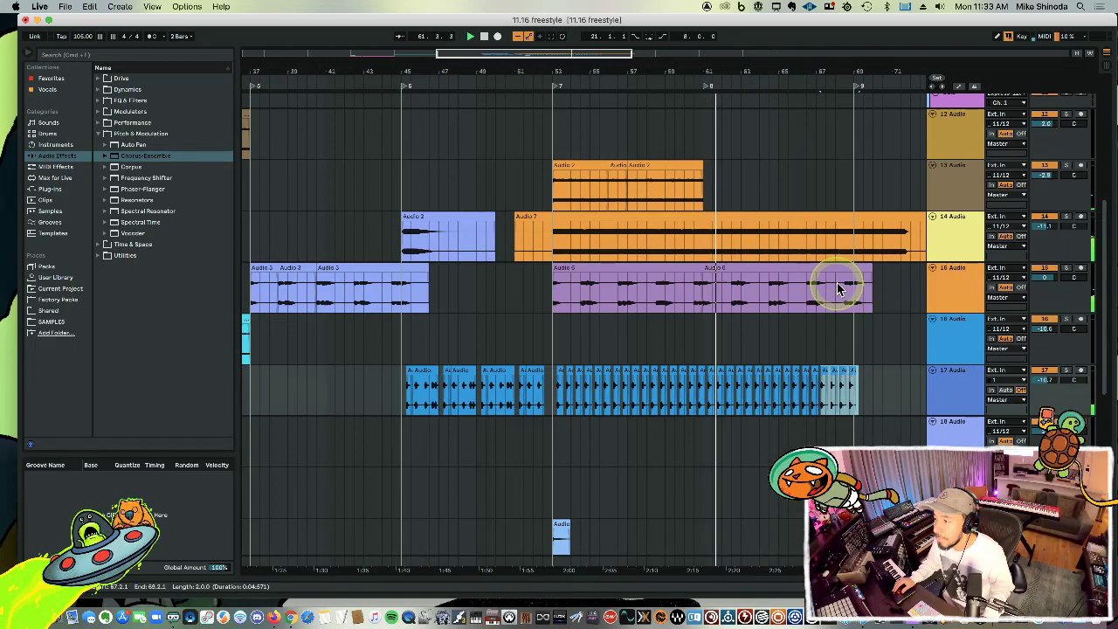
click(864, 372)
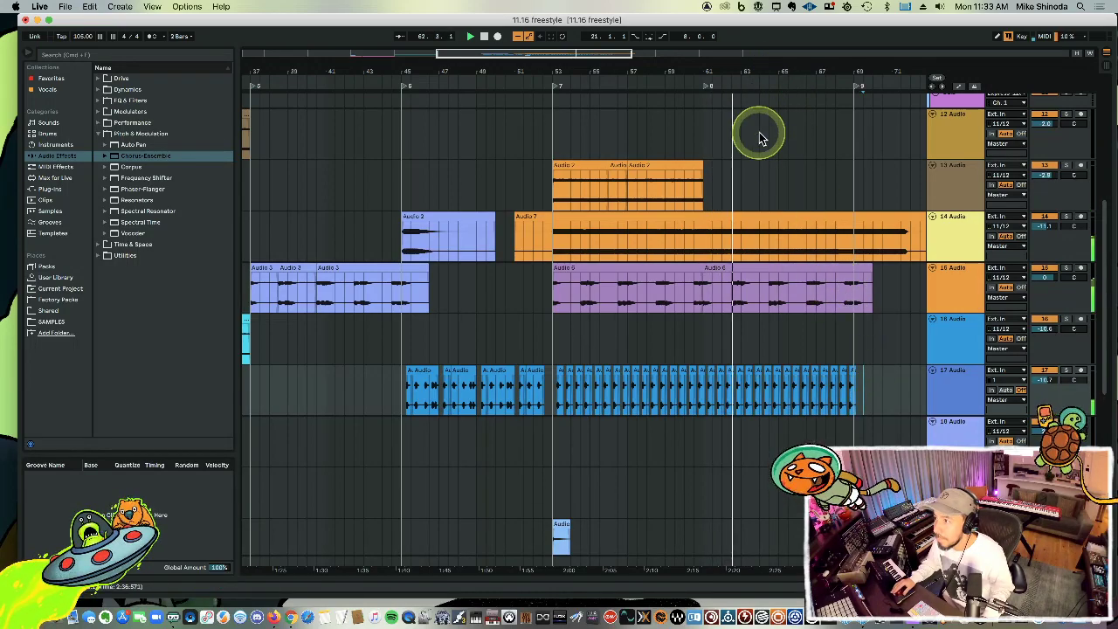
Insert a new audio track below 17 Audio and set its input channel to 11/12.
drag(758, 83, 729, 70)
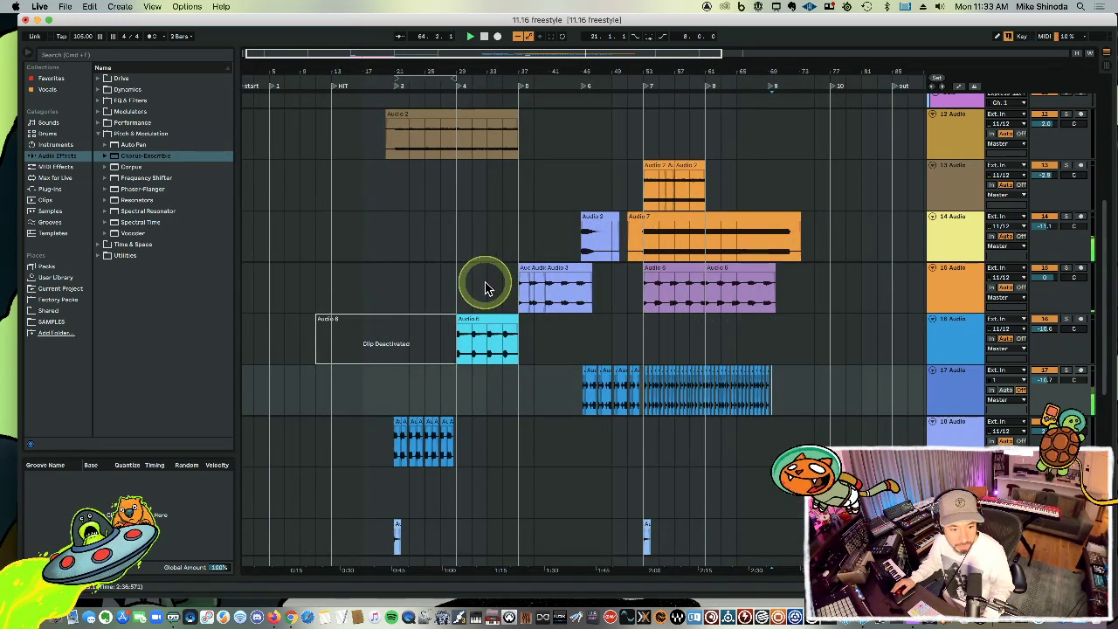
click(943, 387)
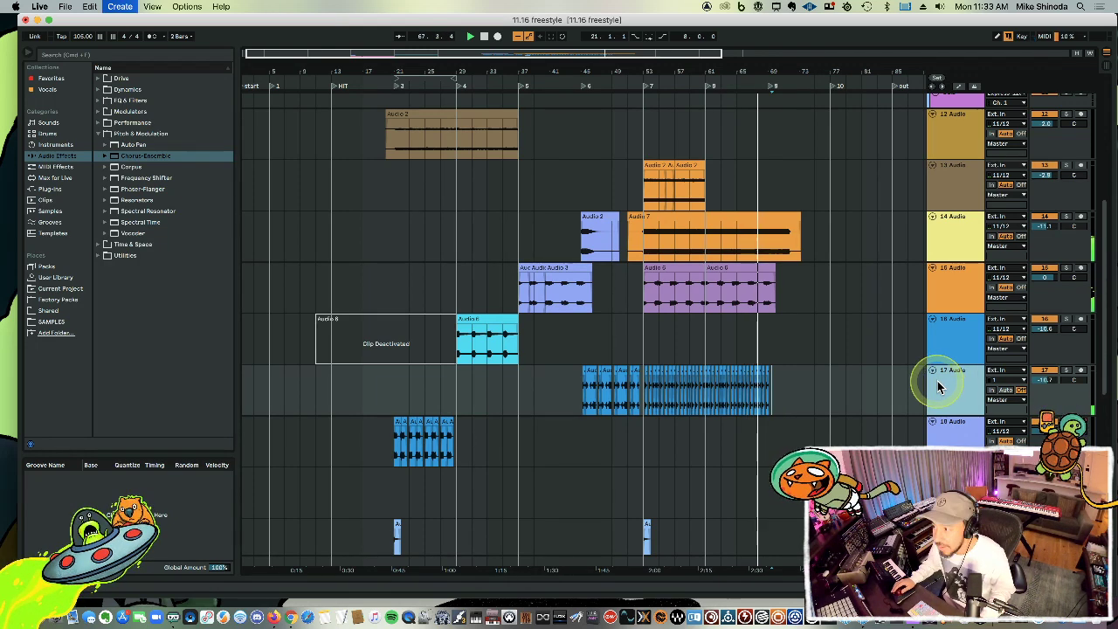
key(super+t)
click(1000, 432)
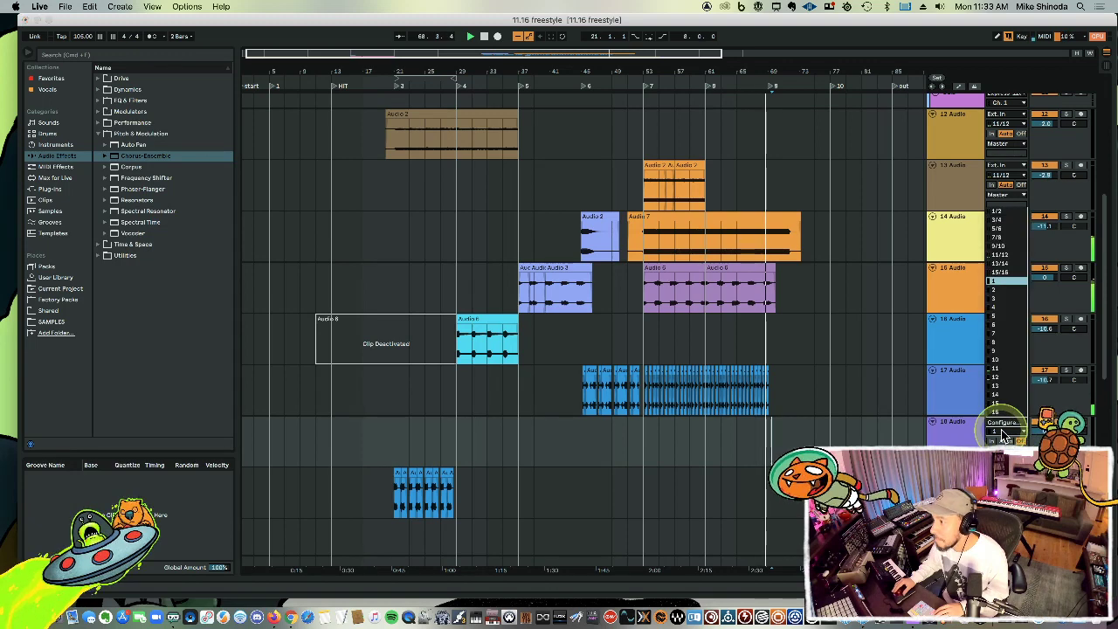
click(1008, 256)
click(1082, 377)
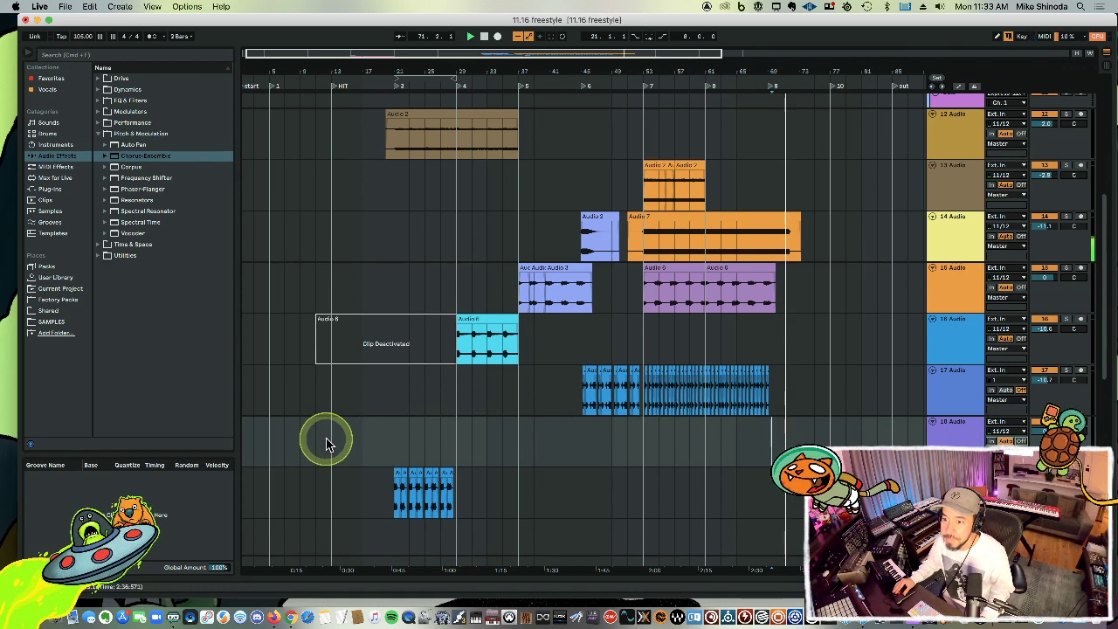
Loop the eight bars from 13.1.1 to 21.1.1, between the HIT marker and marker 3.
drag(340, 441, 399, 434)
key(super+l)
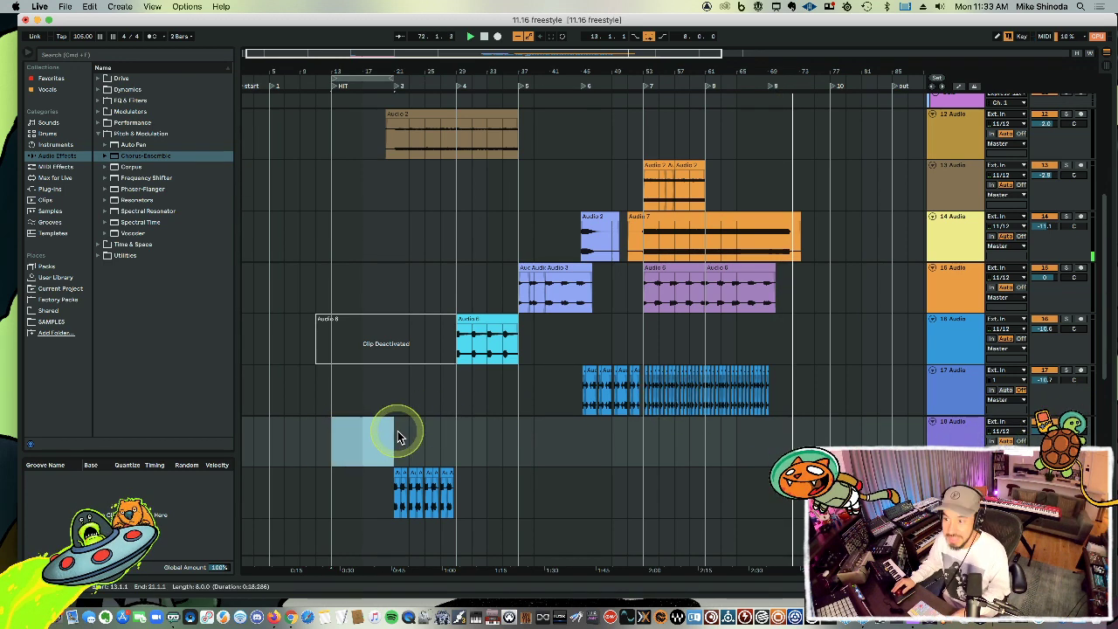